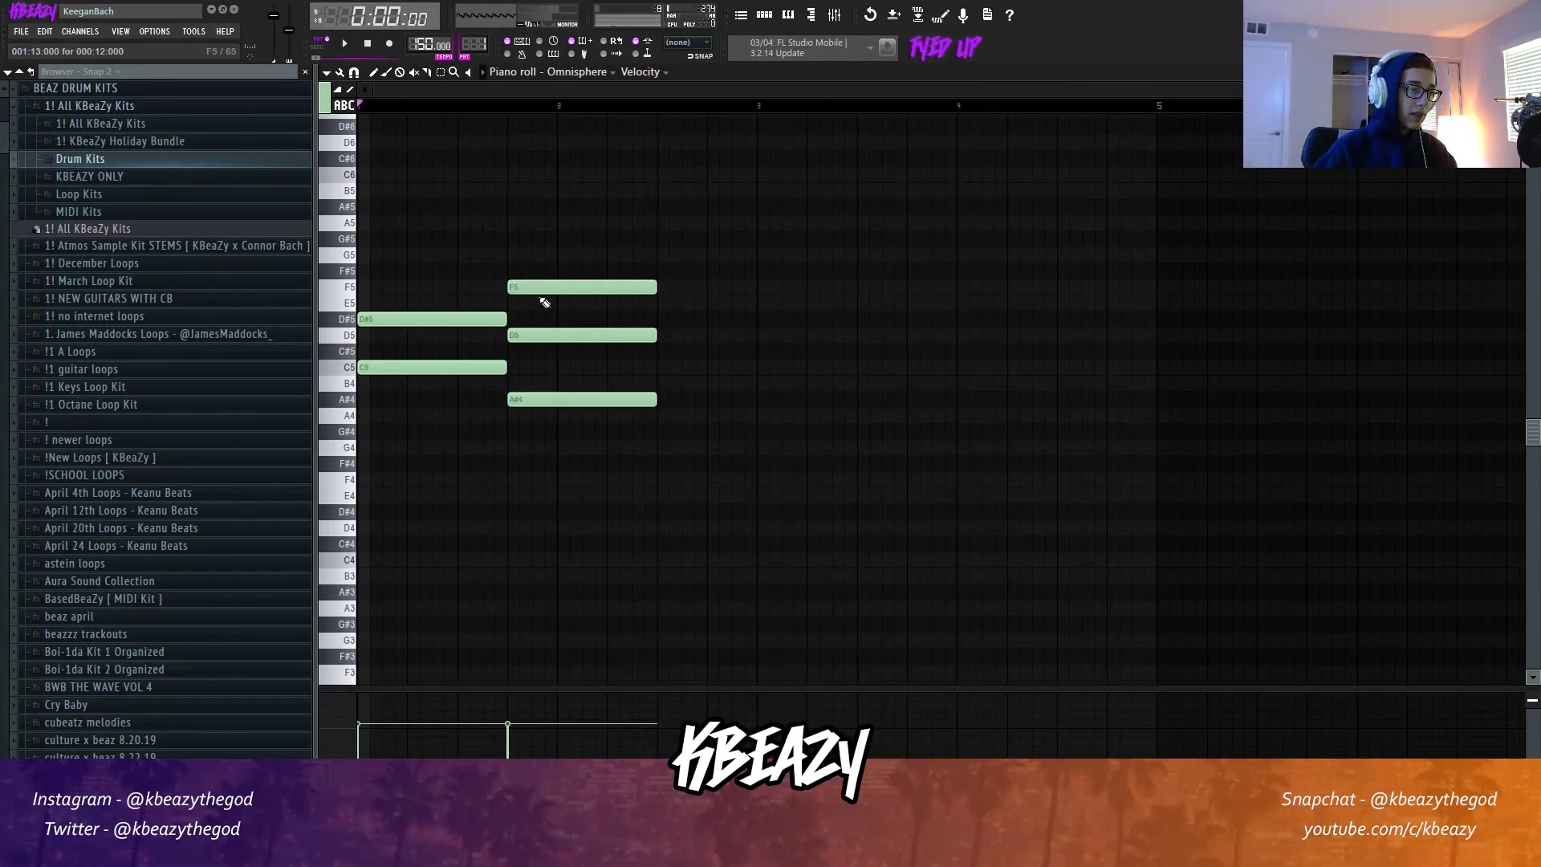
Remove the F5 note from the second chord and extend its D5 and A#4 notes to bar 3.
key(space)
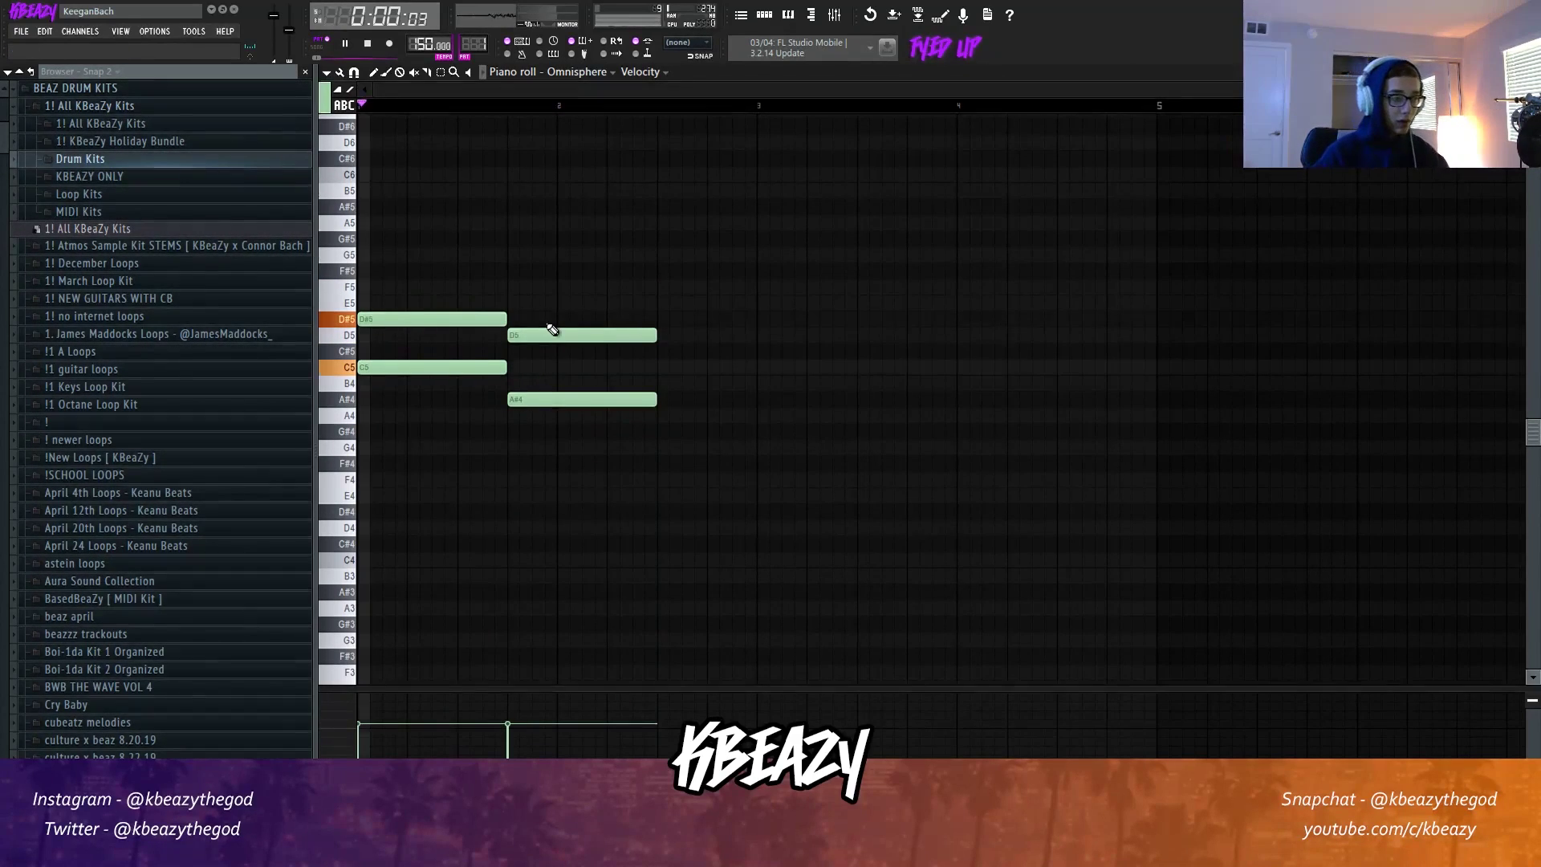
key(space)
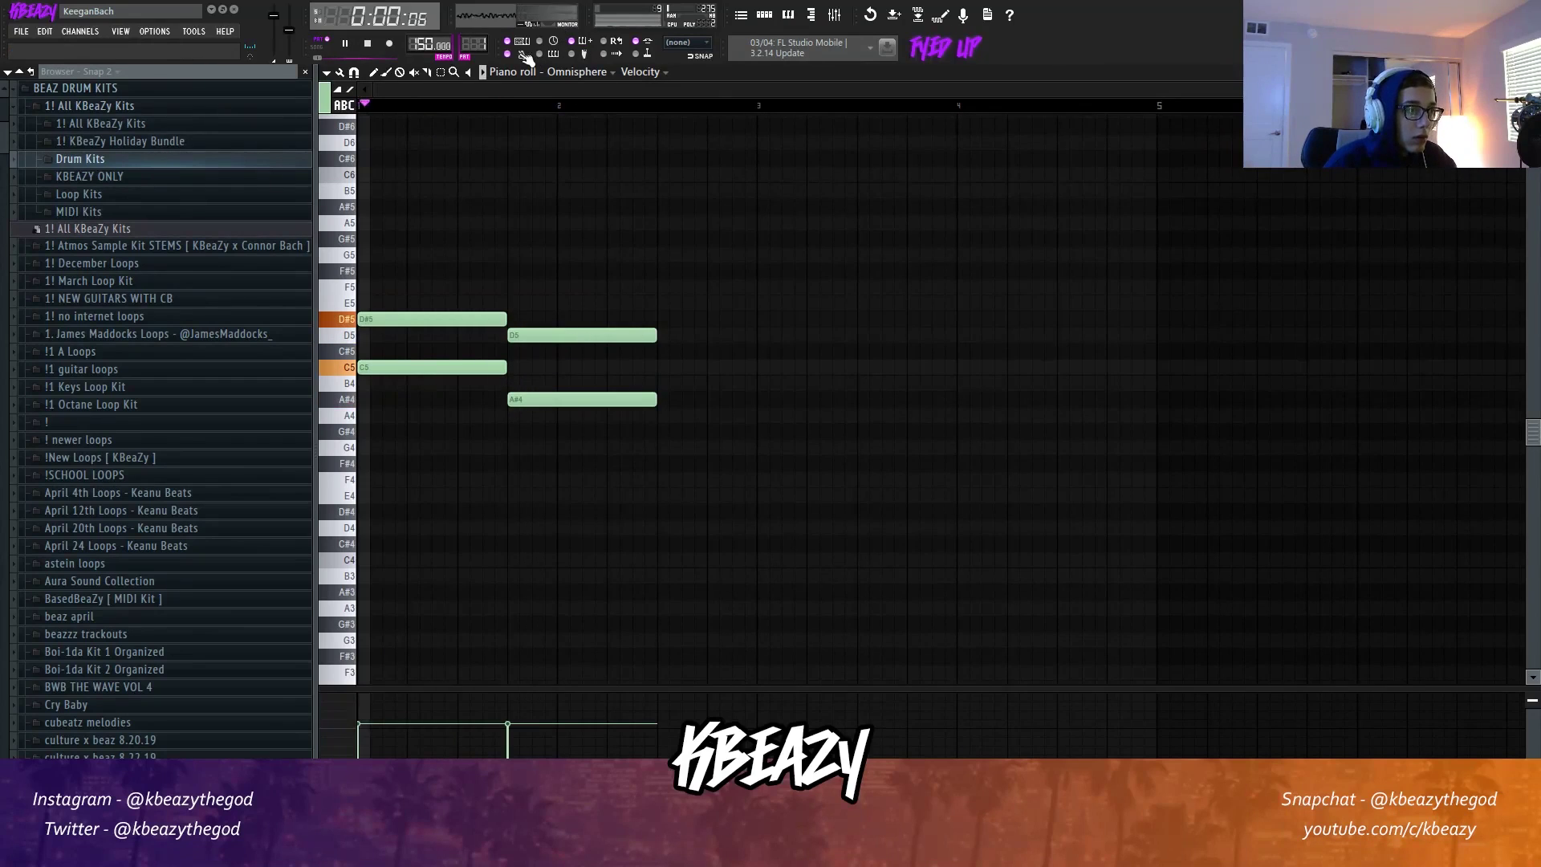
mouse_move(698, 429)
mouse_down()
mouse_move(653, 334)
mouse_move(757, 351)
mouse_up()
click(836, 399)
Add a third chord of G#4 and C5 starting at bar 3 and play the progression.
click(759, 434)
key(space)
key(space)
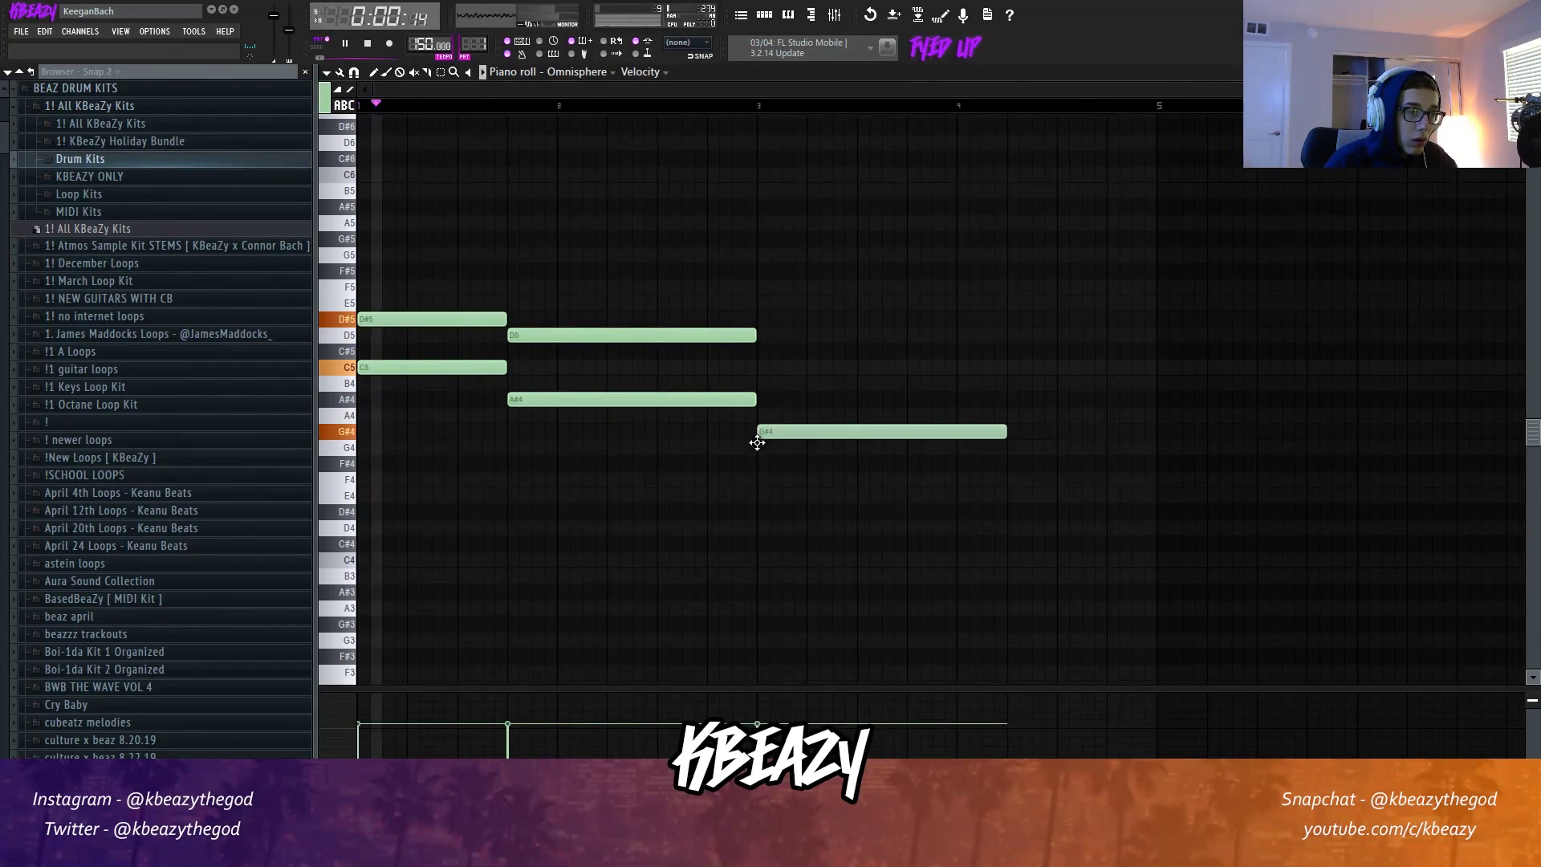
click(799, 367)
drag(900, 343, 978, 472)
click(1045, 408)
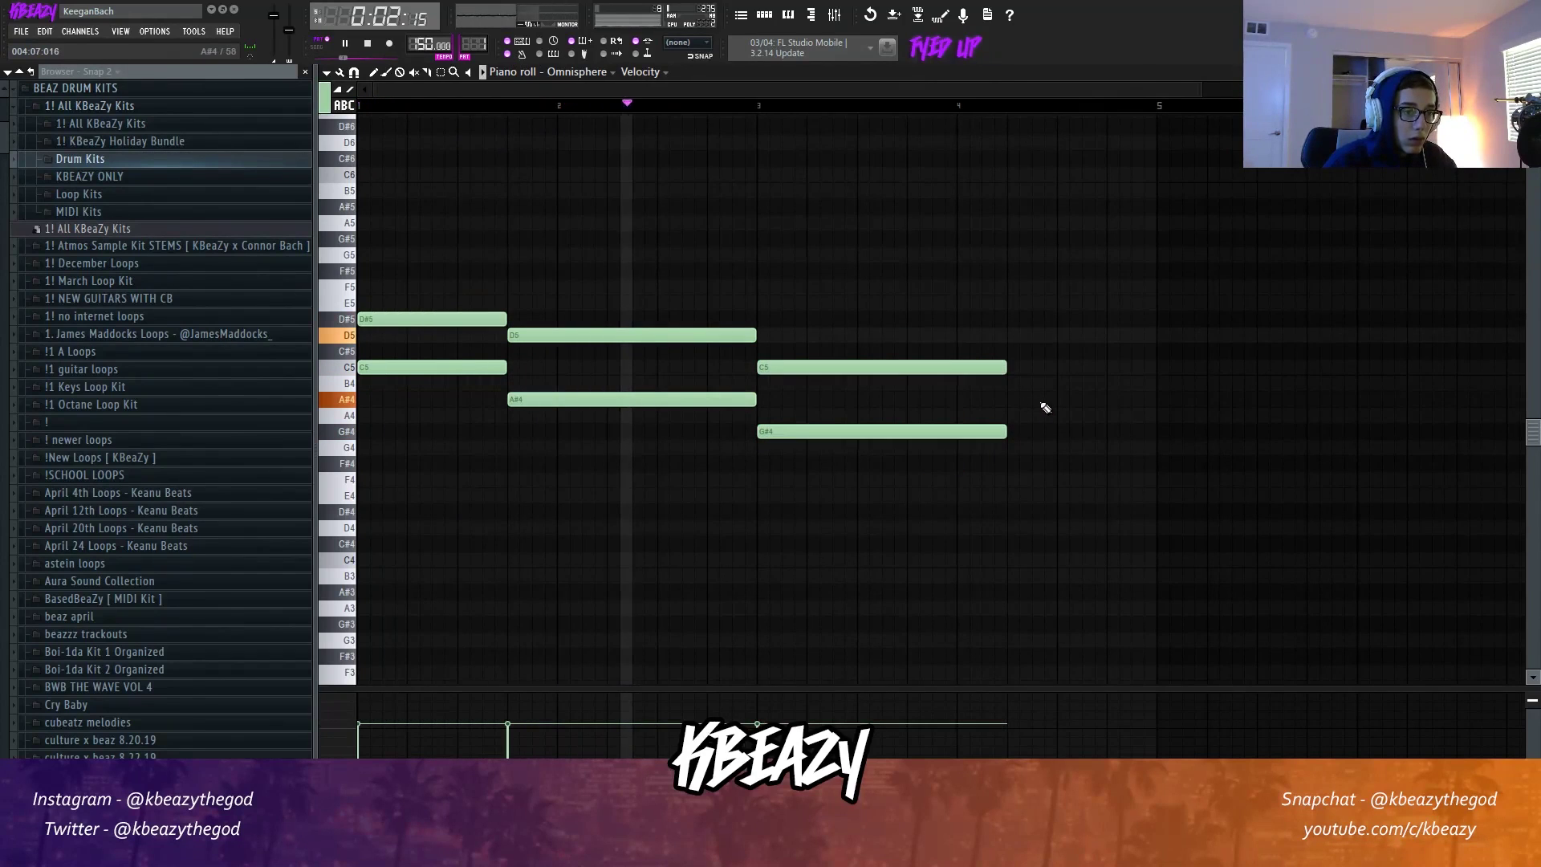
Shorten the third chord to the first chord's length and follow it with an A#4 and D5 chord lasting until bar 5.
drag(973, 329, 997, 471)
drag(1004, 367, 905, 386)
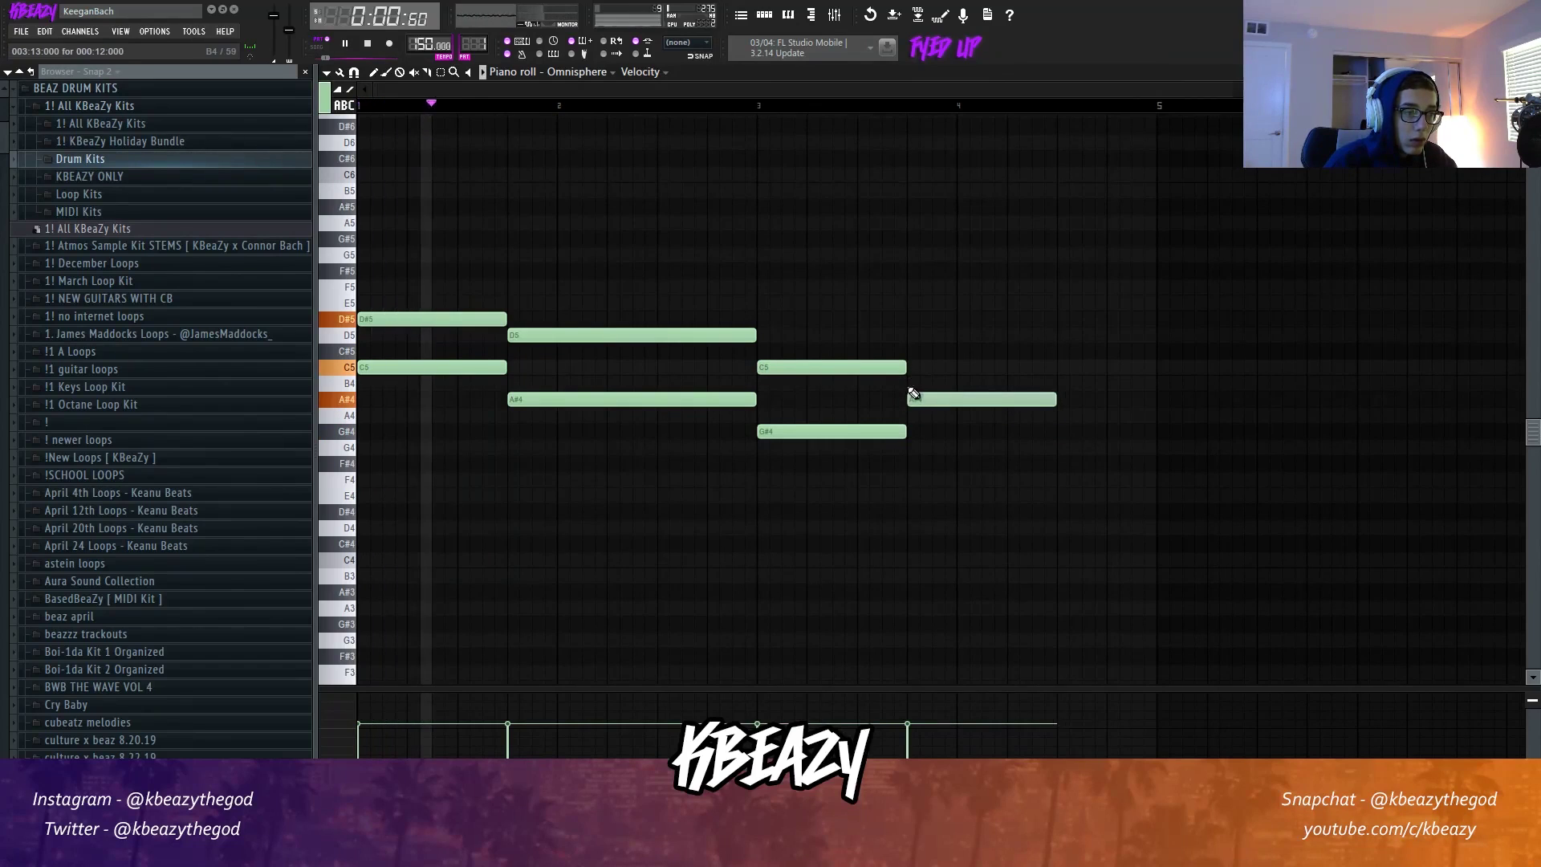
click(912, 335)
drag(1005, 469, 1156, 340)
click(1128, 375)
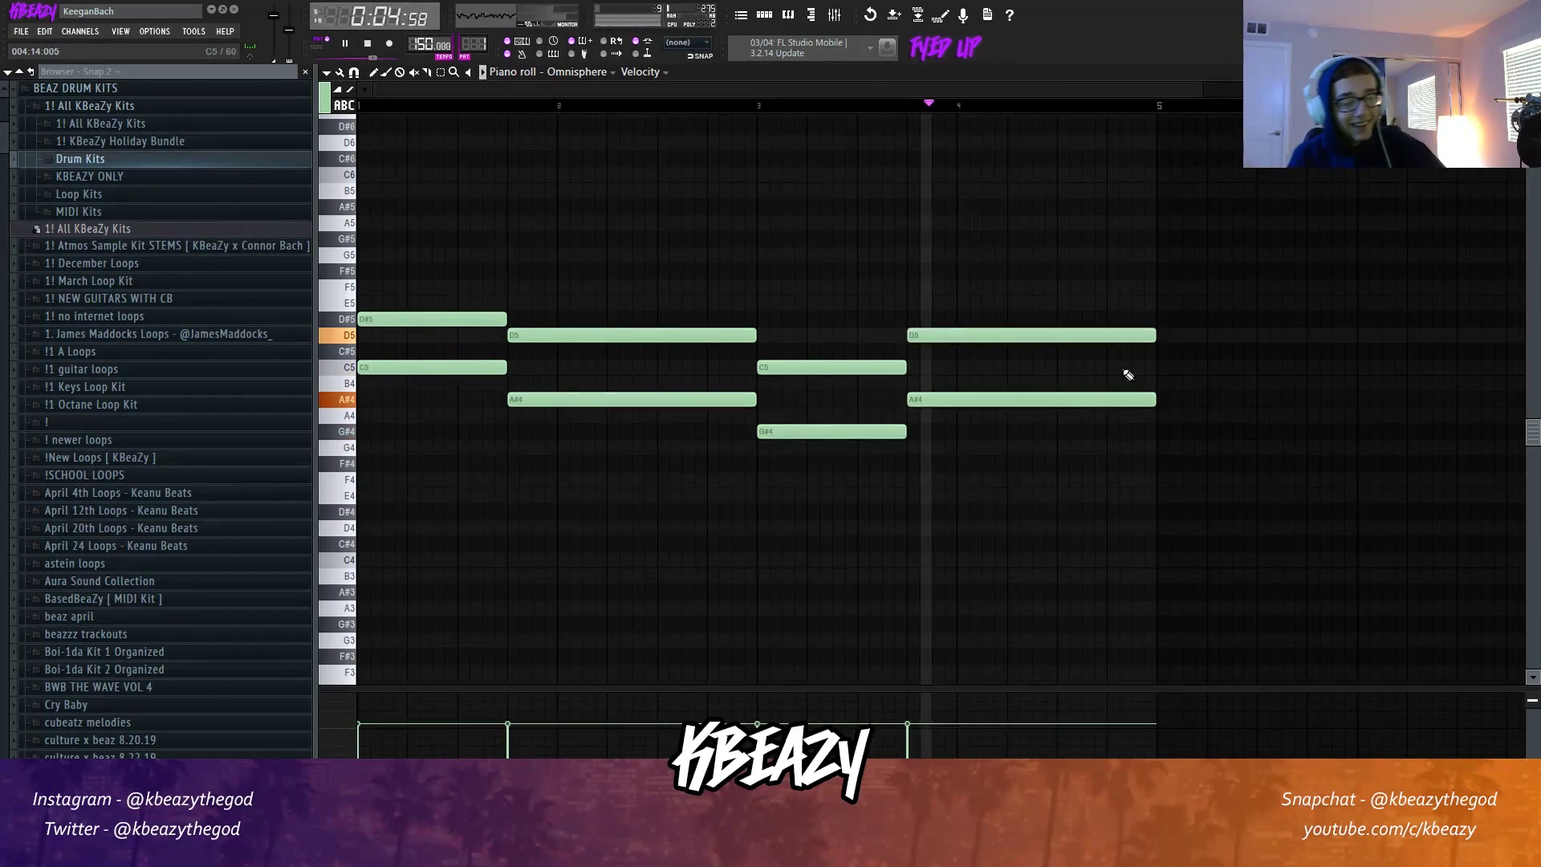
key(space)
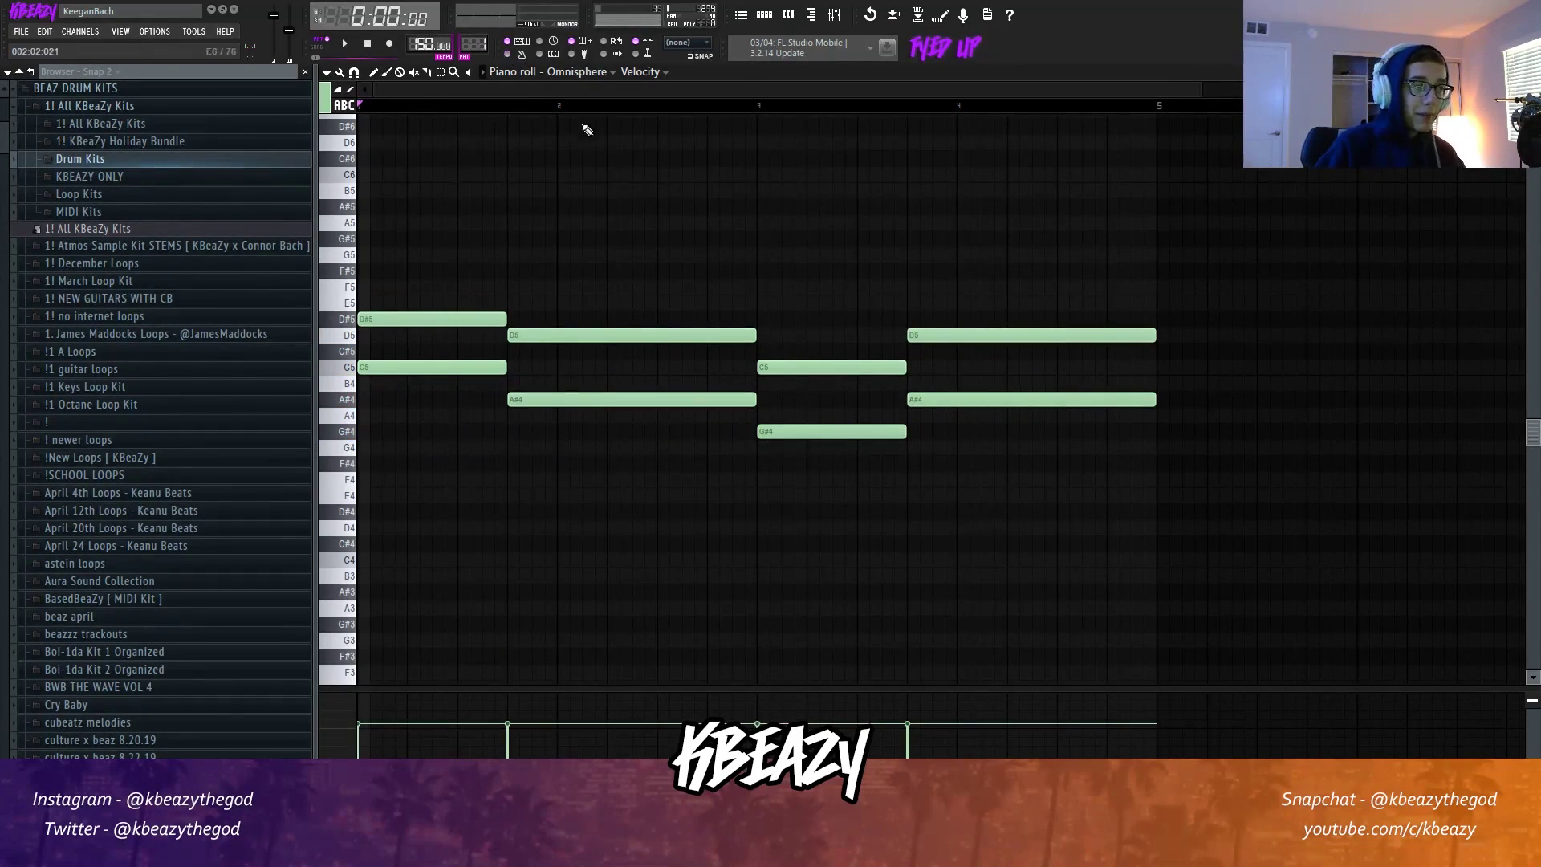
Transpose the lower note of each of the four chords down one octave to C4, A#3, G#3 and A#3, and play the result.
key(space)
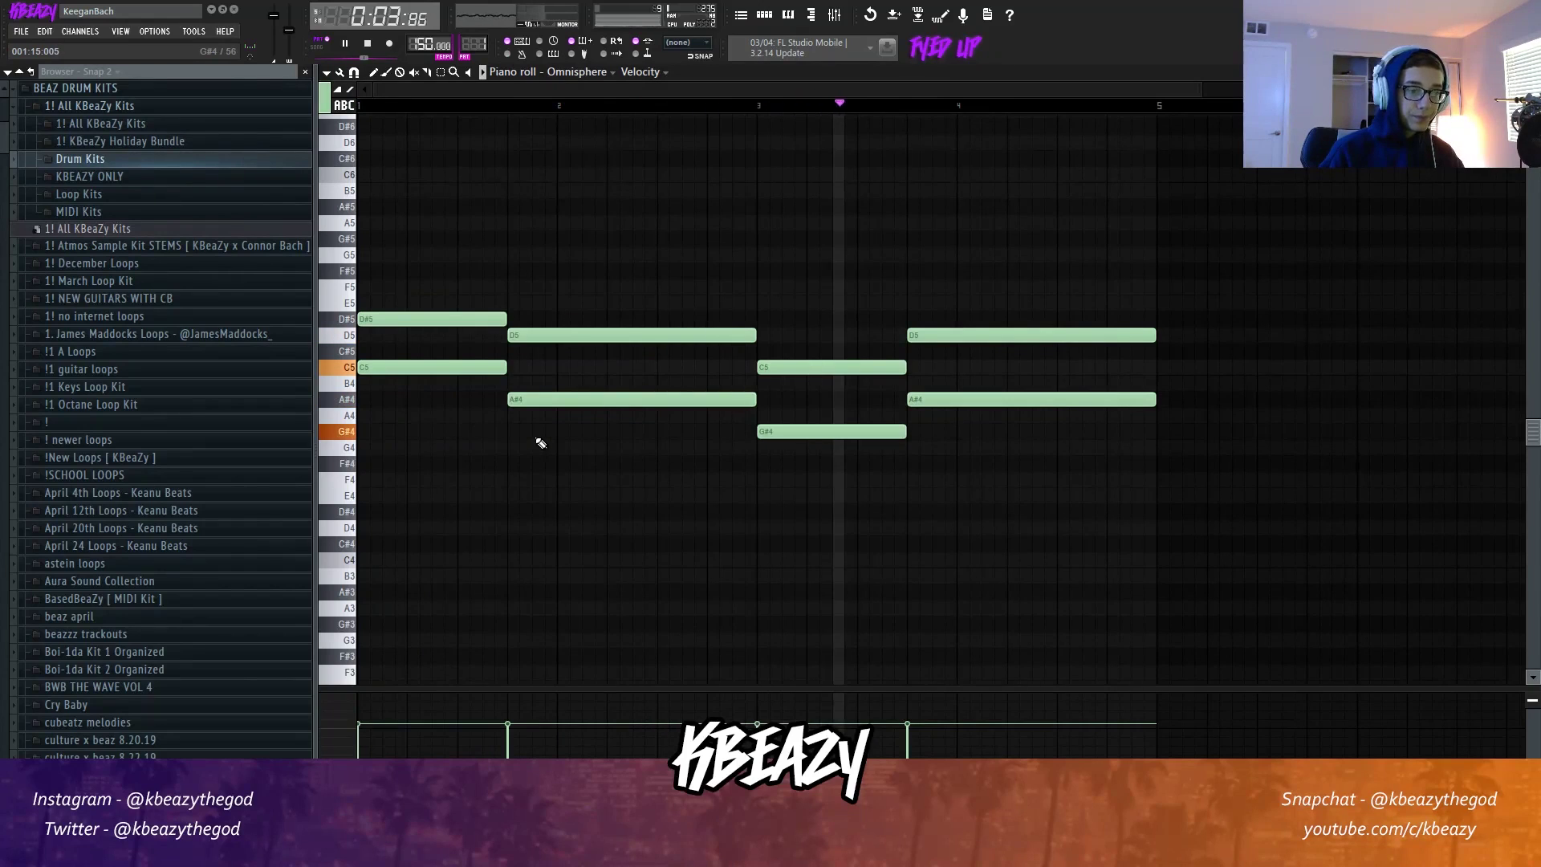
key(space)
click(438, 369)
key(ctrl+Down)
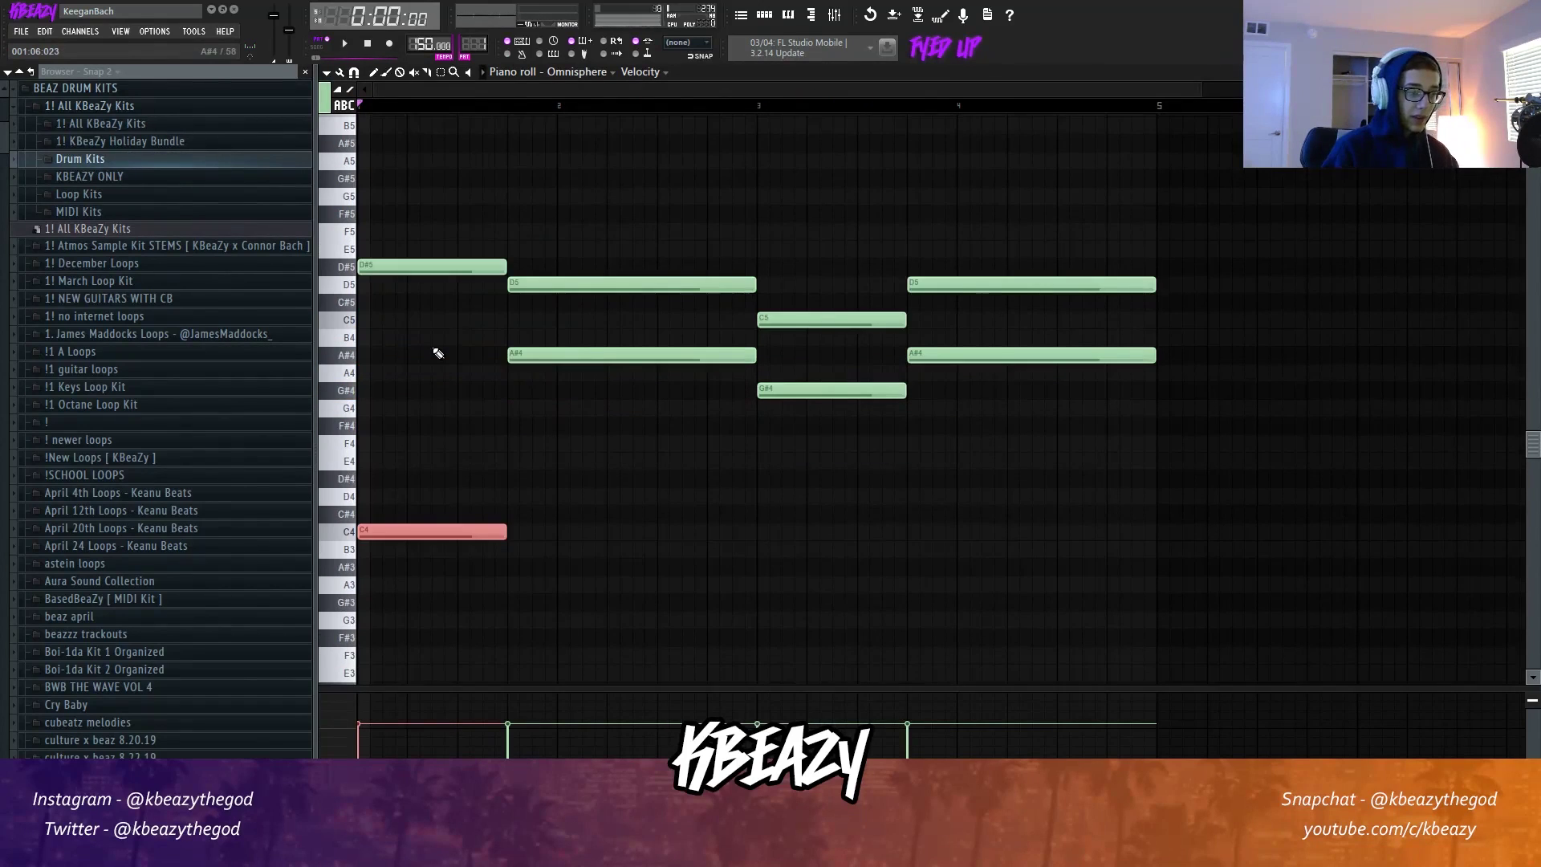
key(ctrl+Down)
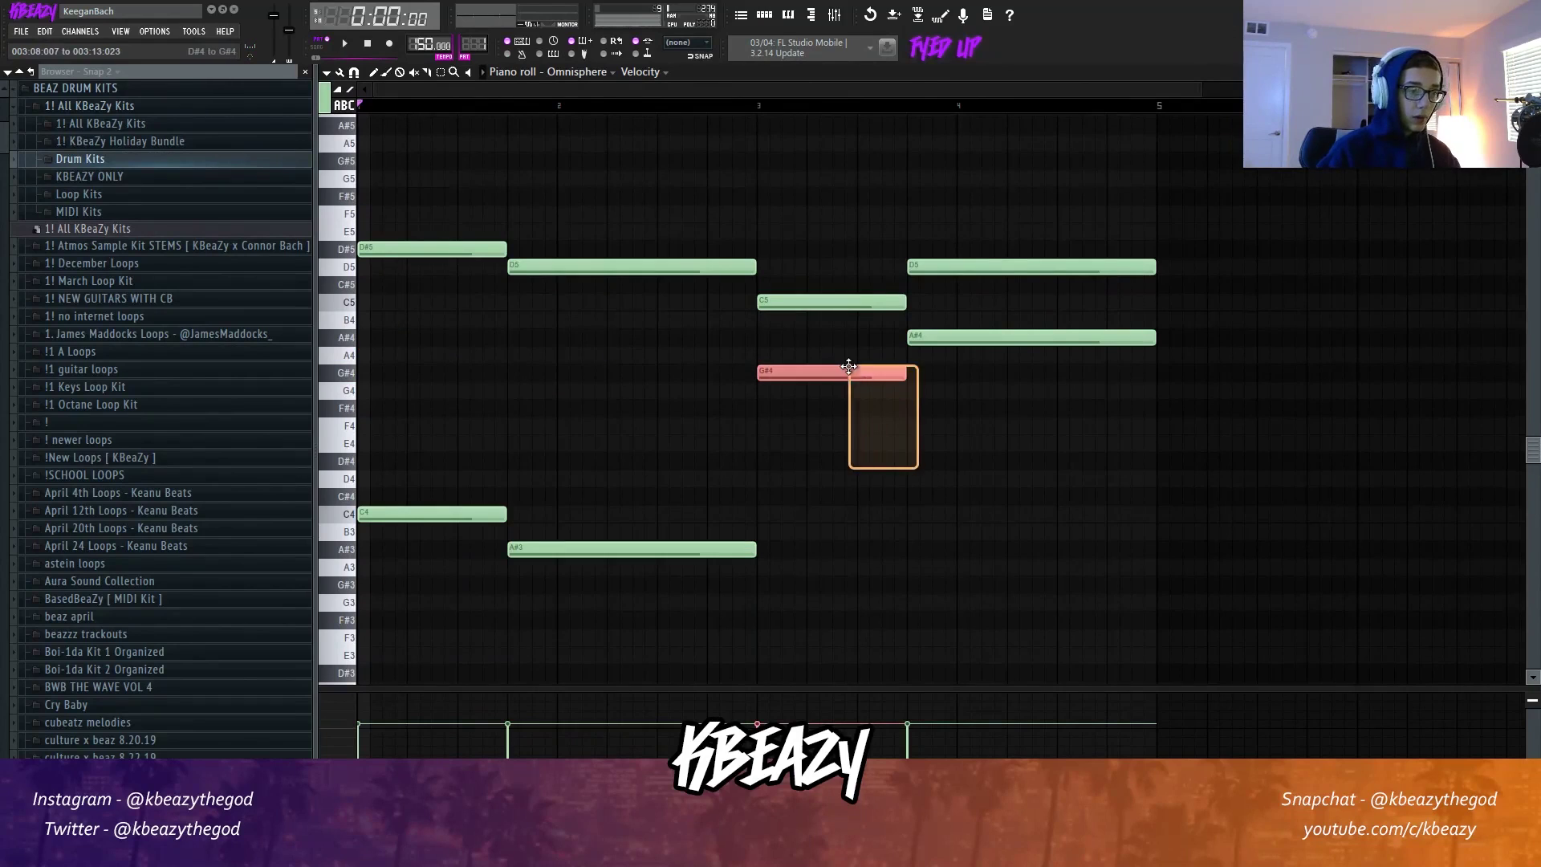
key(ctrl+Down)
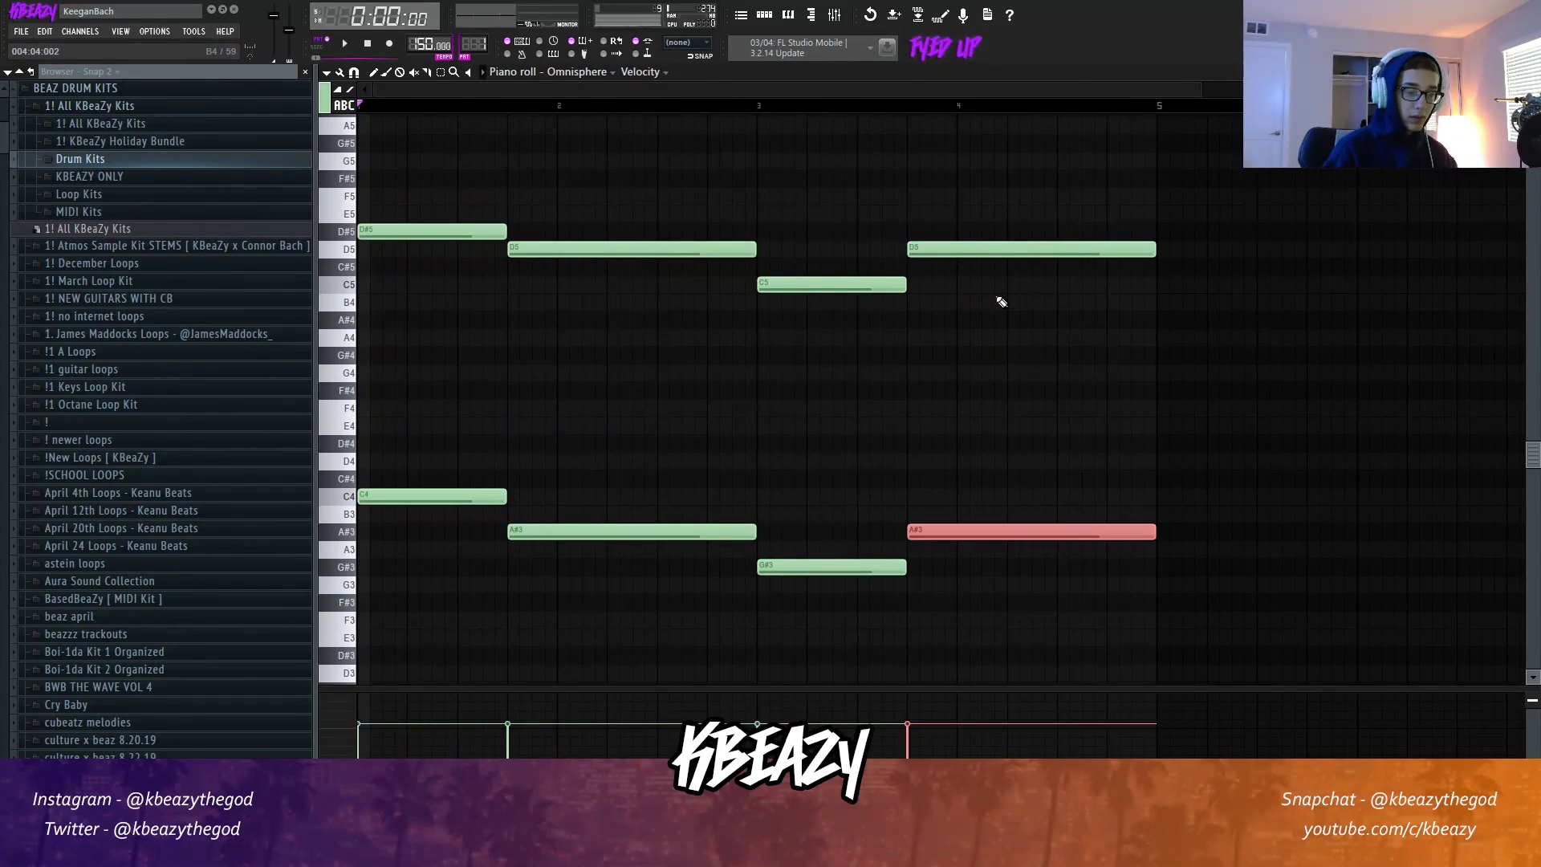
key(space)
click(980, 409)
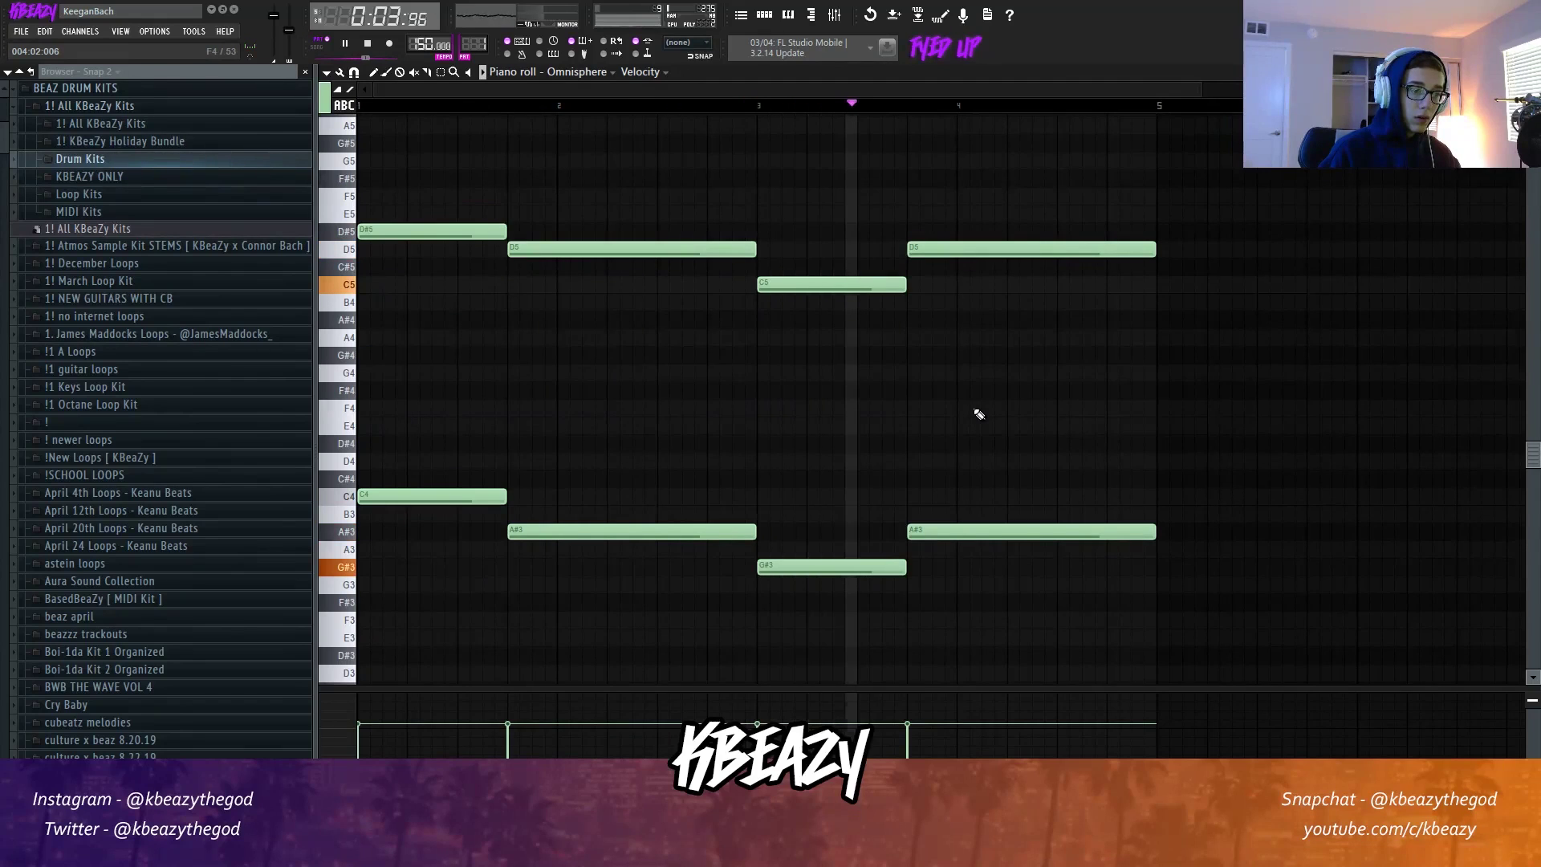
drag(1009, 629, 399, 463)
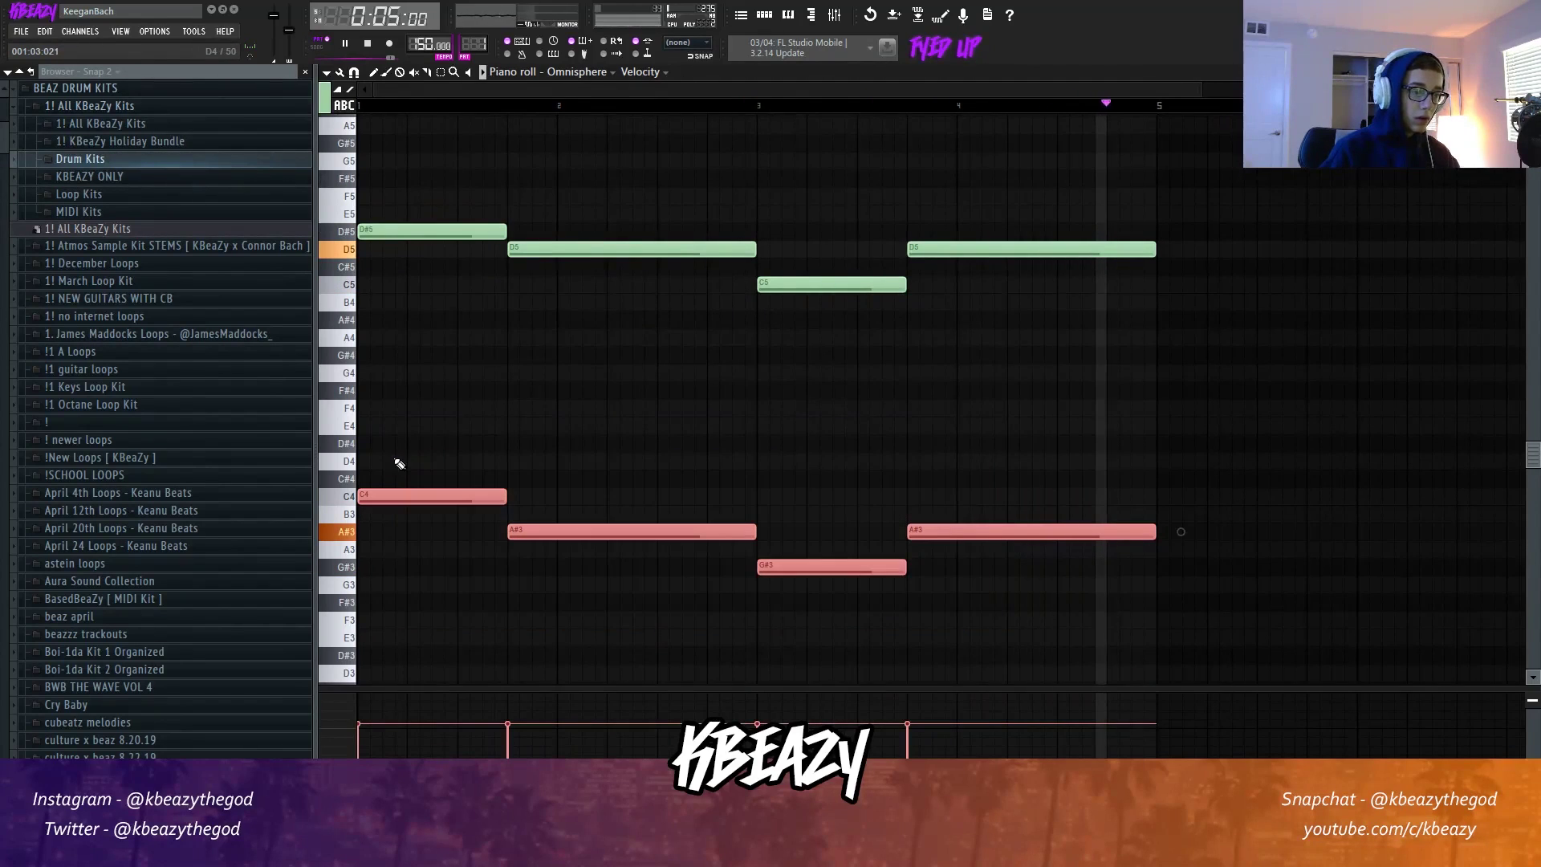
click(618, 422)
Try middle notes in the first two chords, using G4 and then F4 or A#4, and delete them.
key(space)
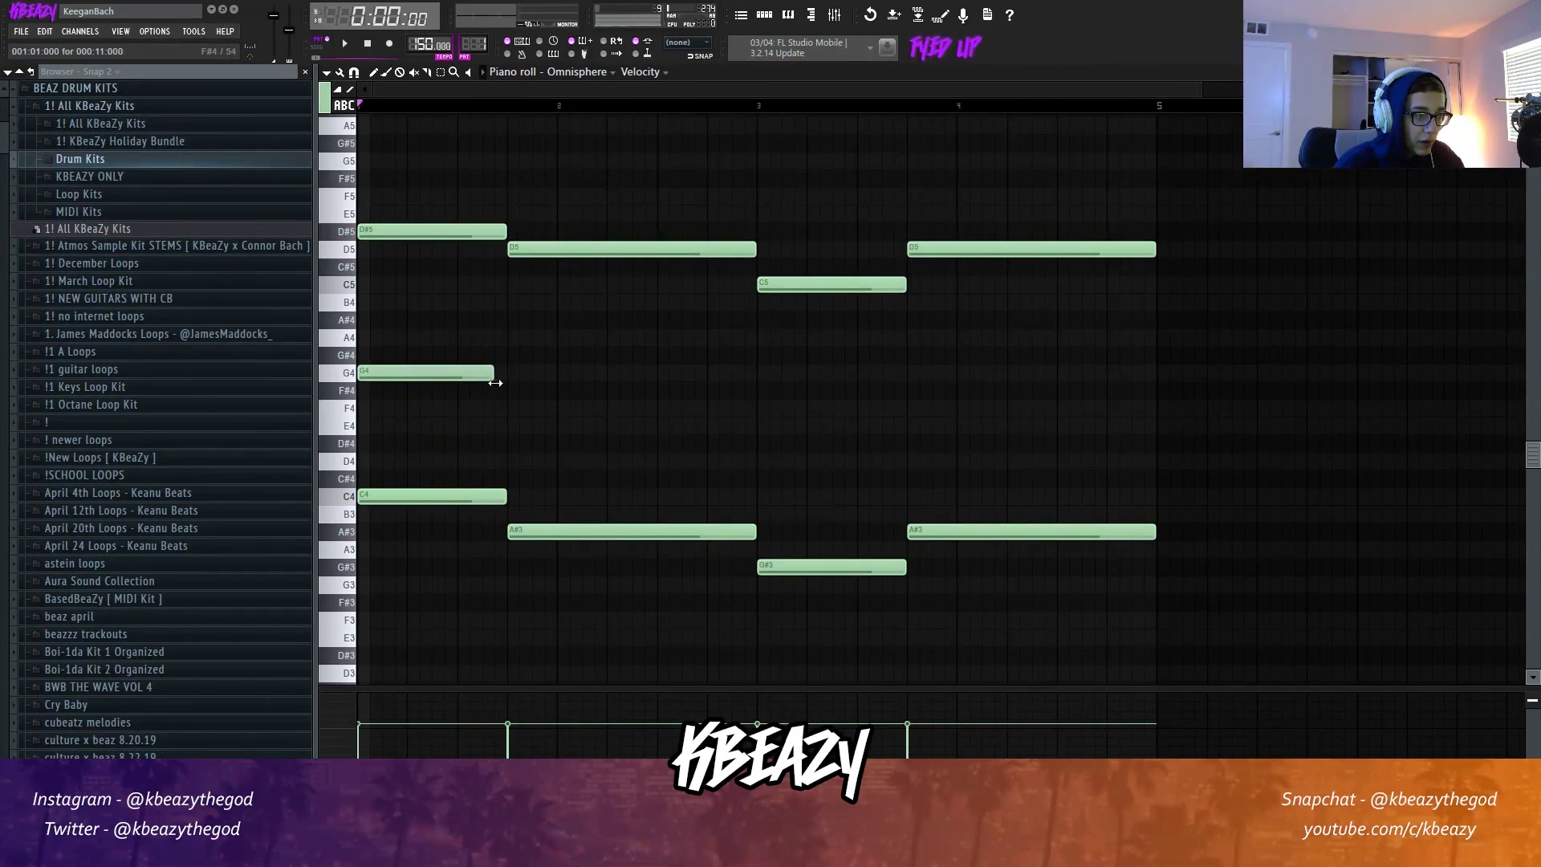
key(space)
click(509, 407)
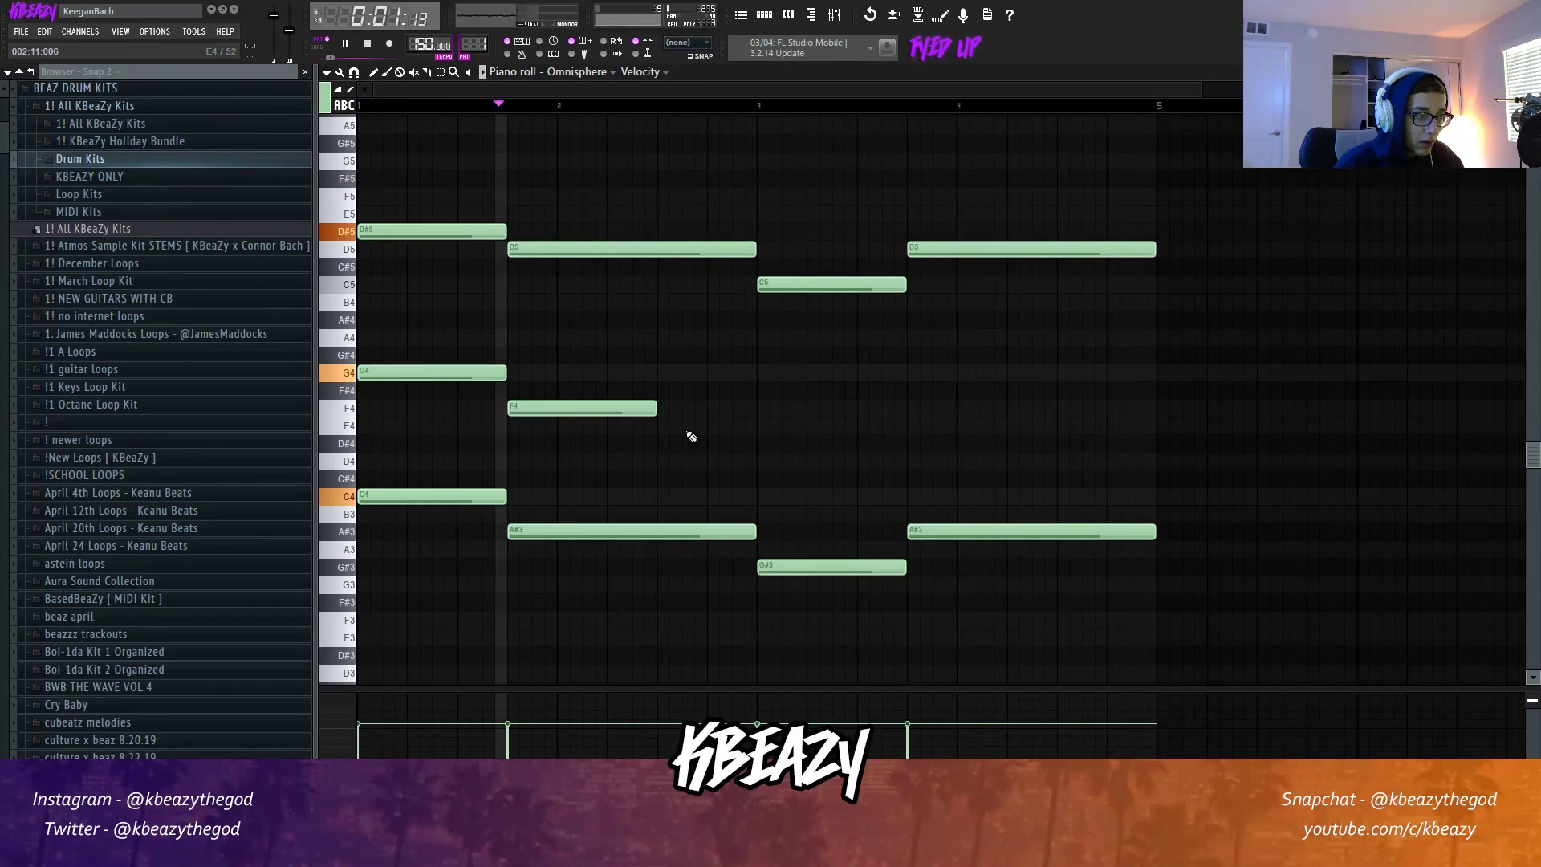
drag(616, 407, 755, 321)
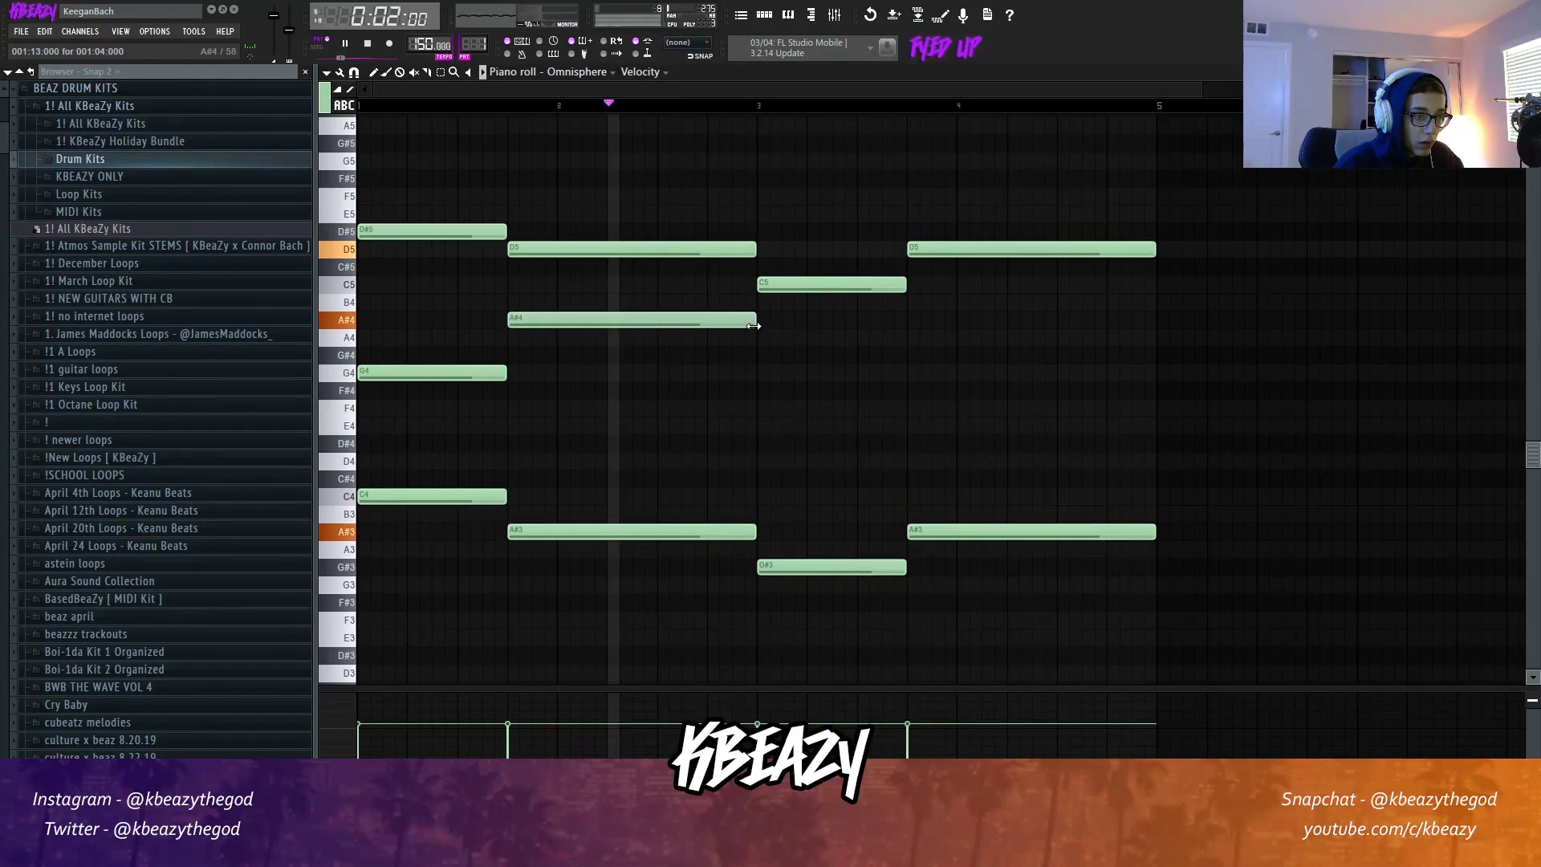
click(509, 408)
key(space)
right_click(518, 407)
right_click(543, 320)
right_click(434, 373)
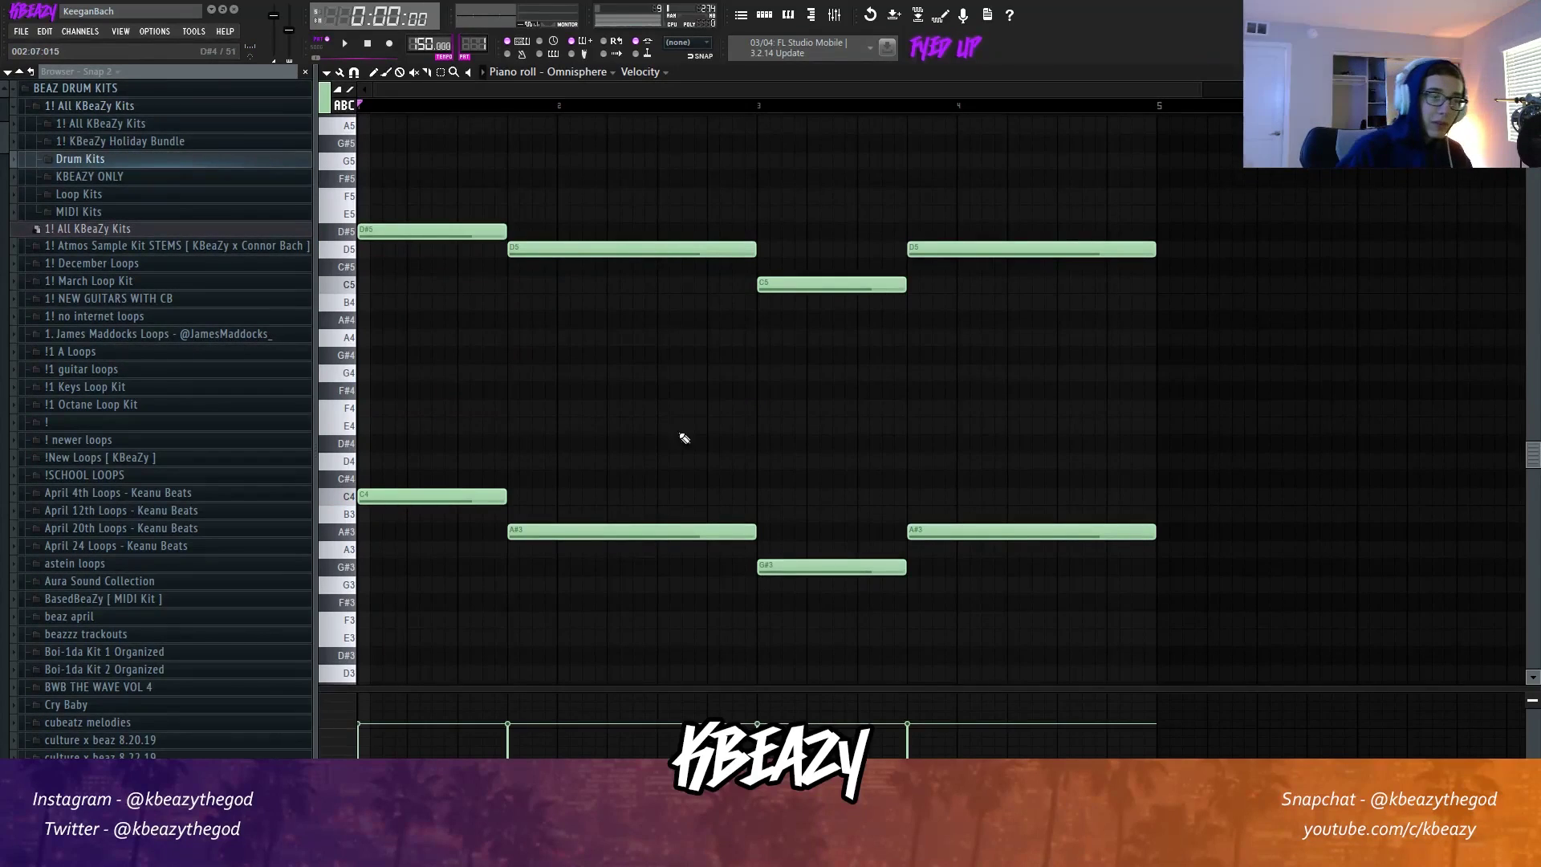
Try a short C6 melody note above the end of the first chord.
scroll(923, 401, down, 2)
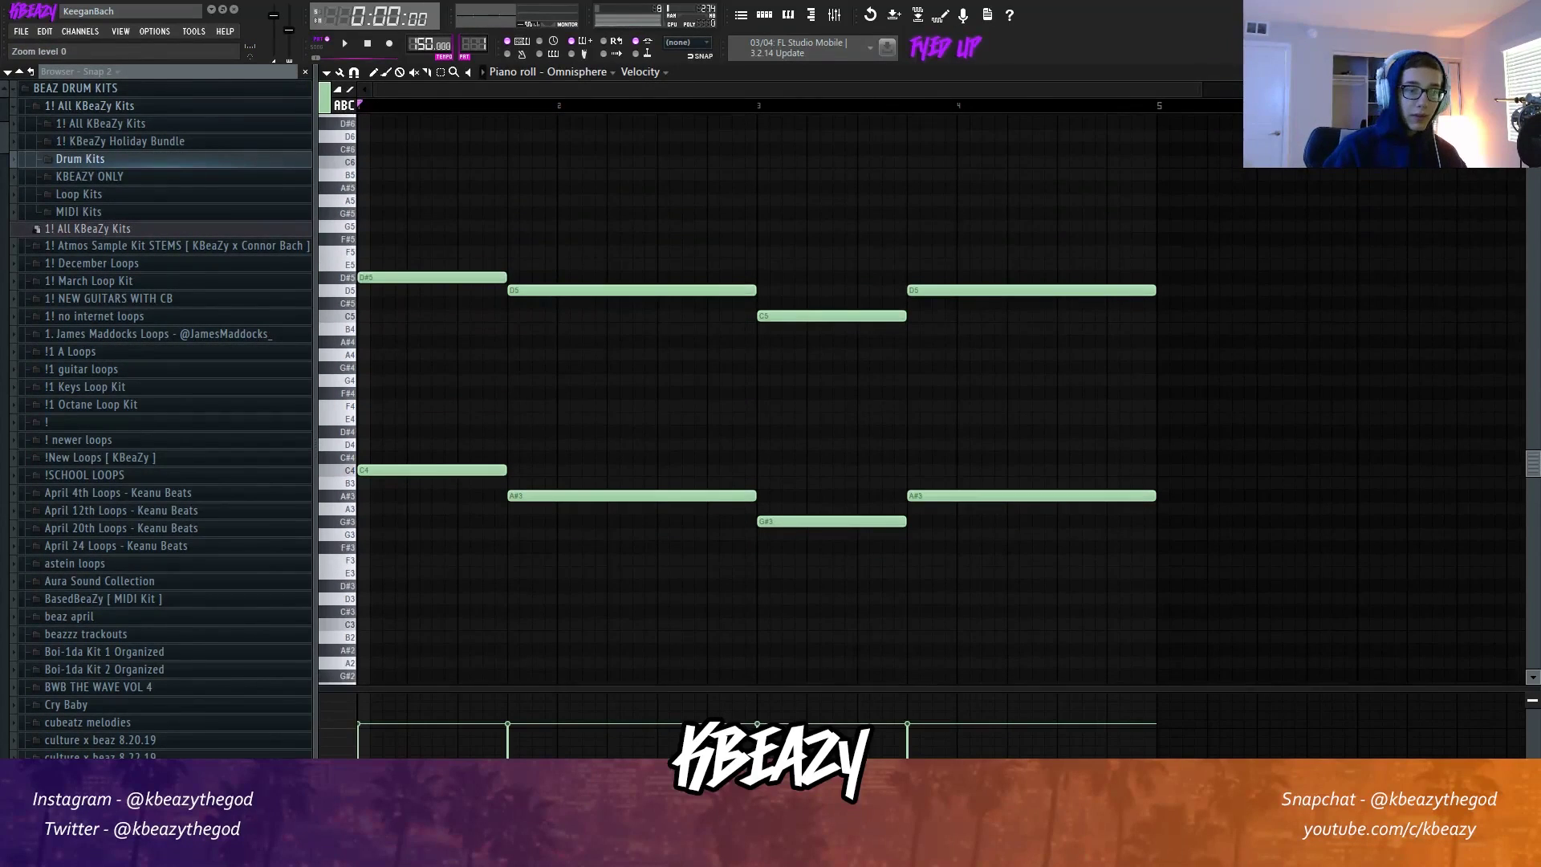
scroll(826, 377, up, 3)
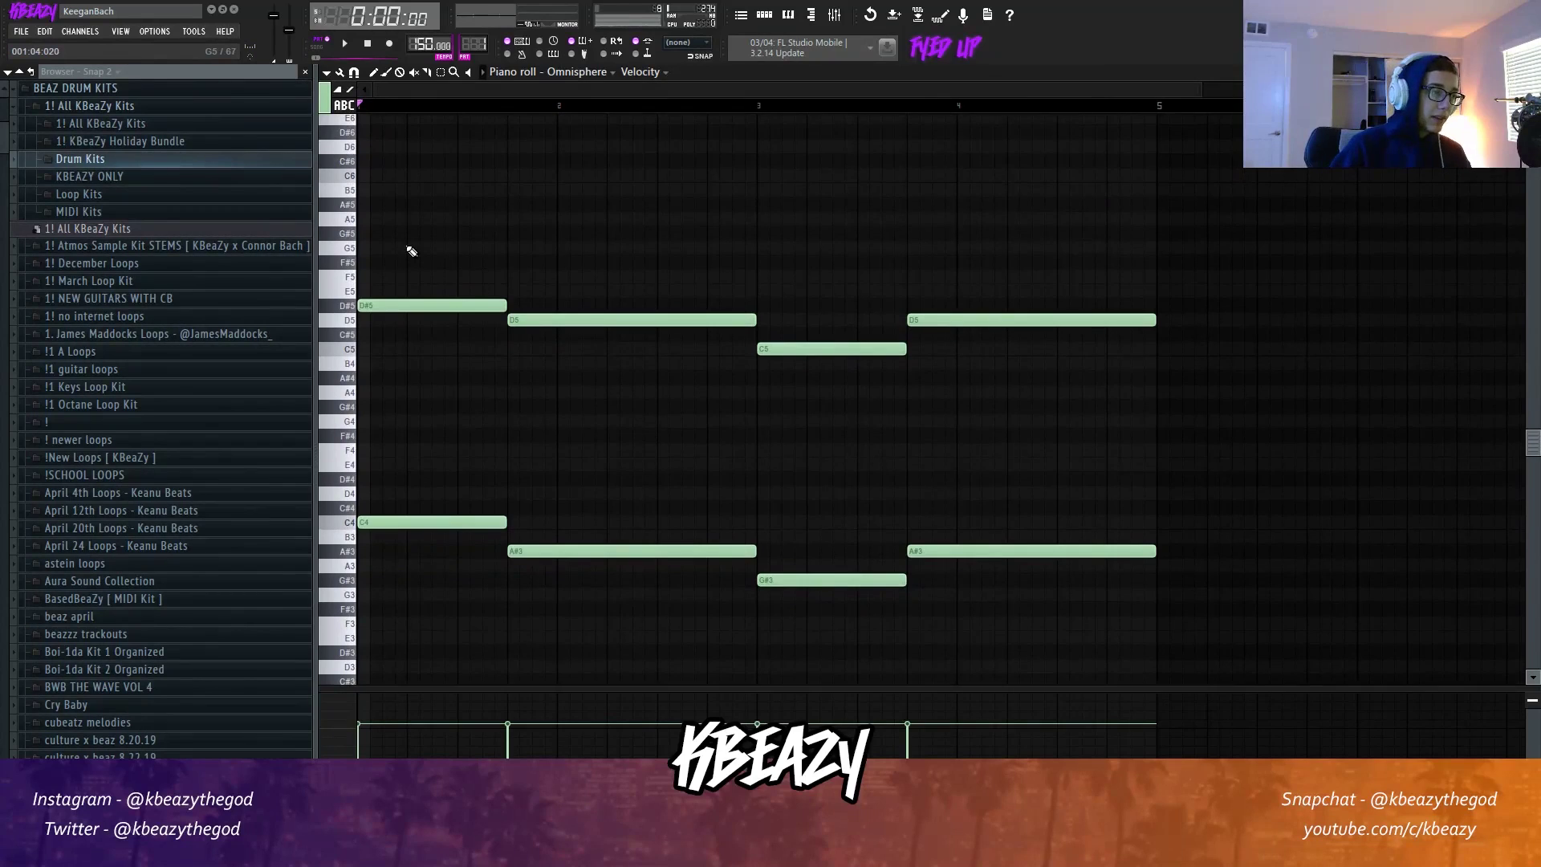
scroll(409, 248, up, 3)
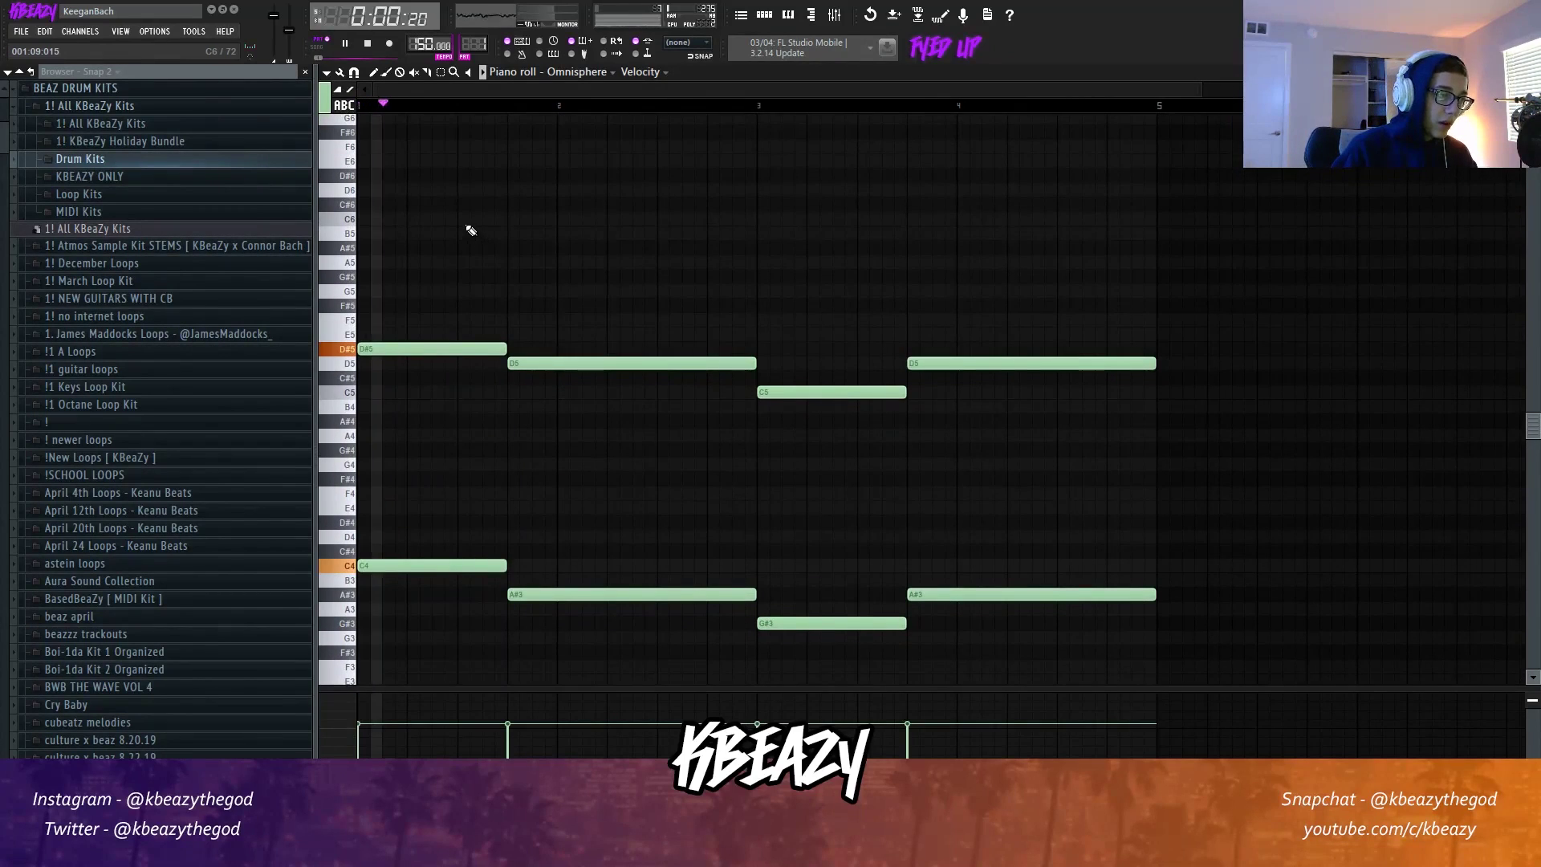
click(449, 217)
key(space)
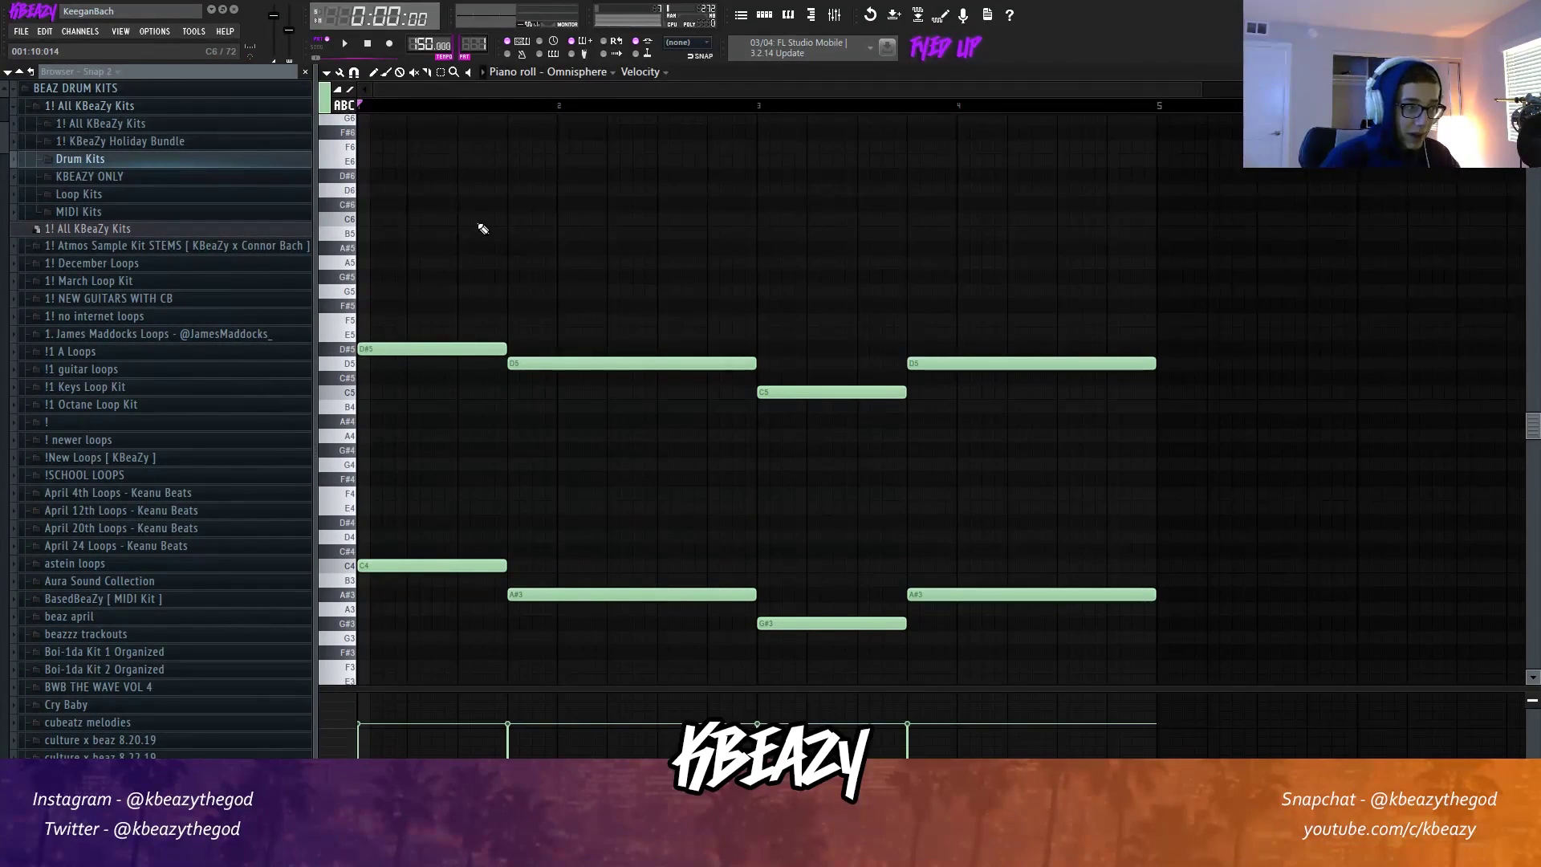
key(space)
click(484, 220)
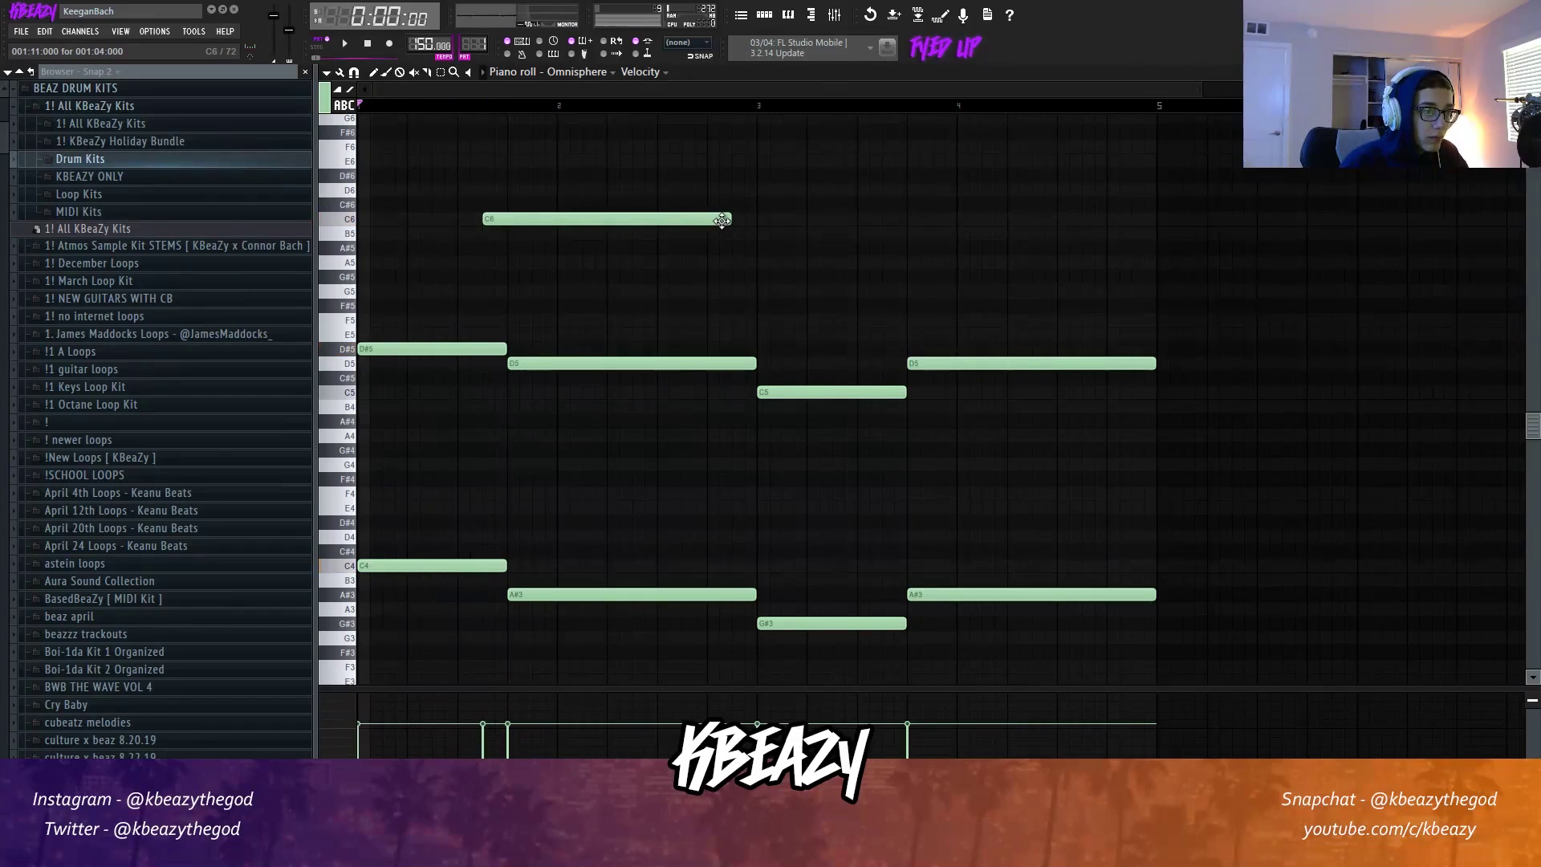
drag(698, 220, 478, 223)
key(space)
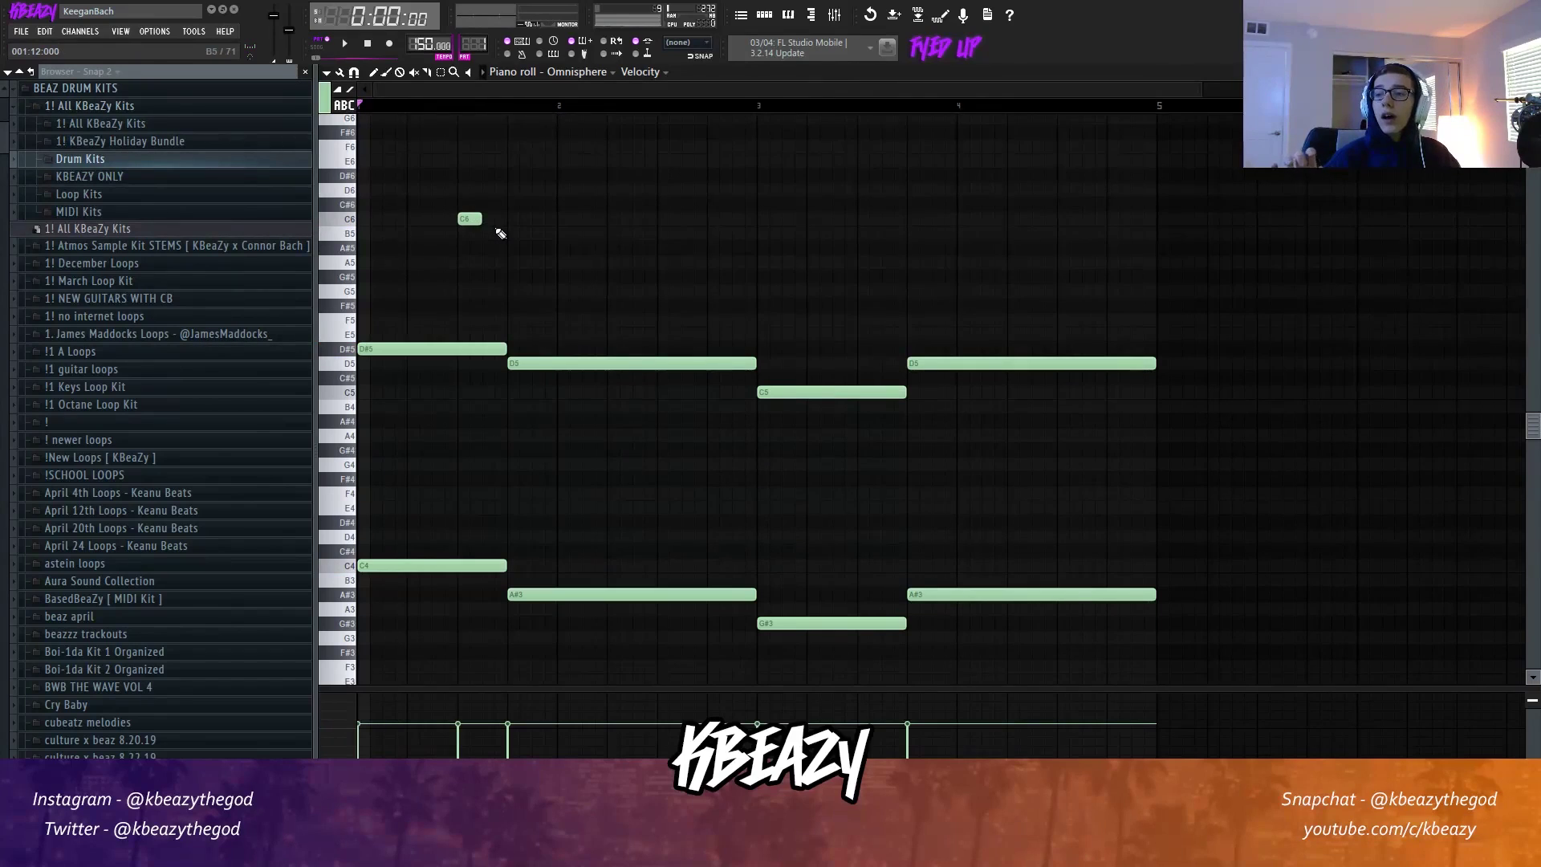
click(491, 248)
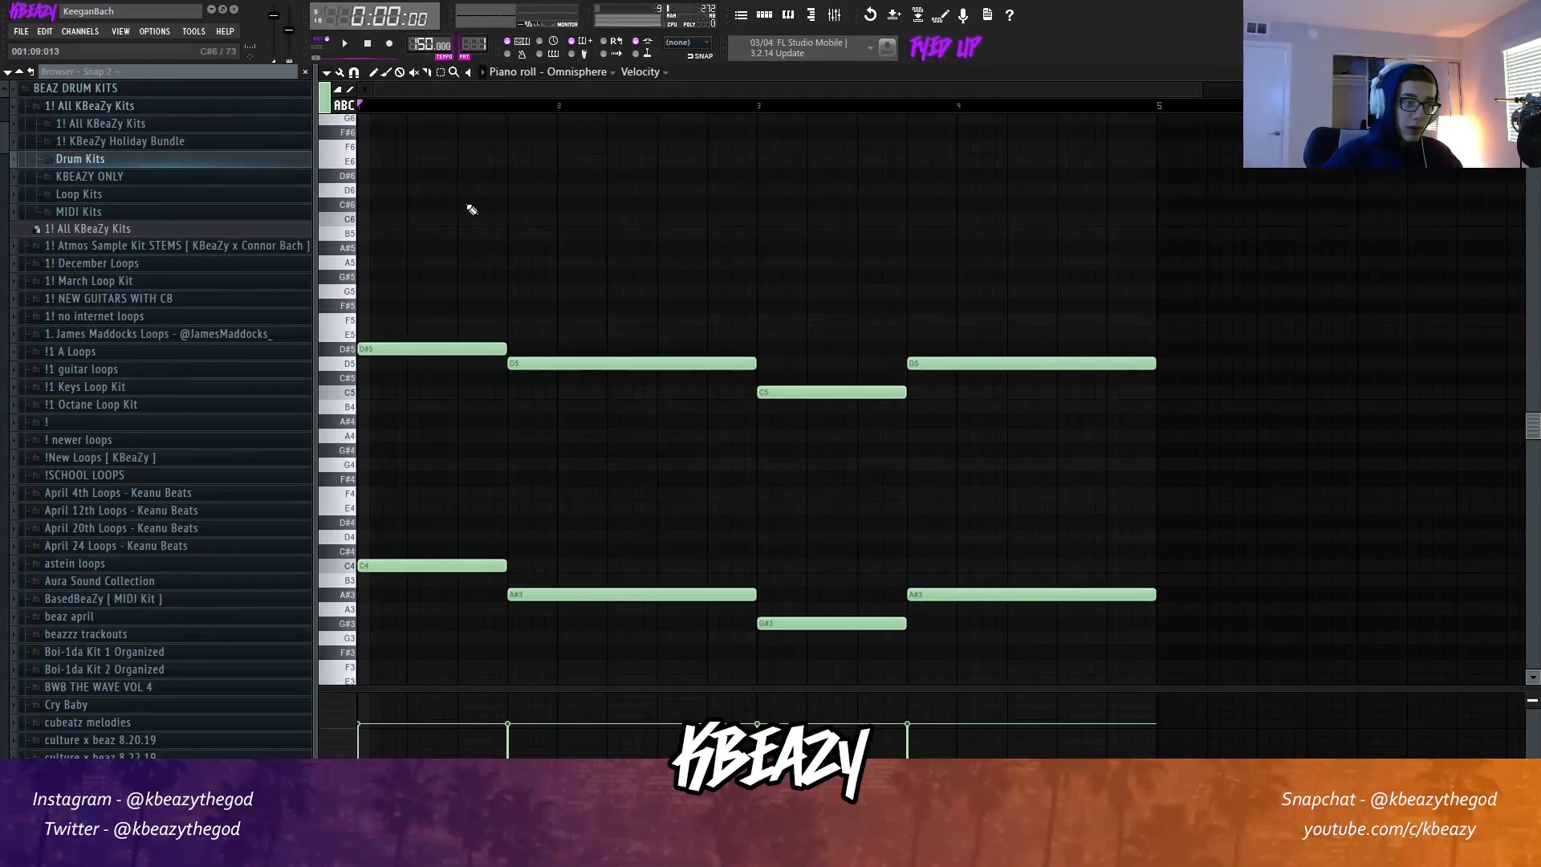
key(space)
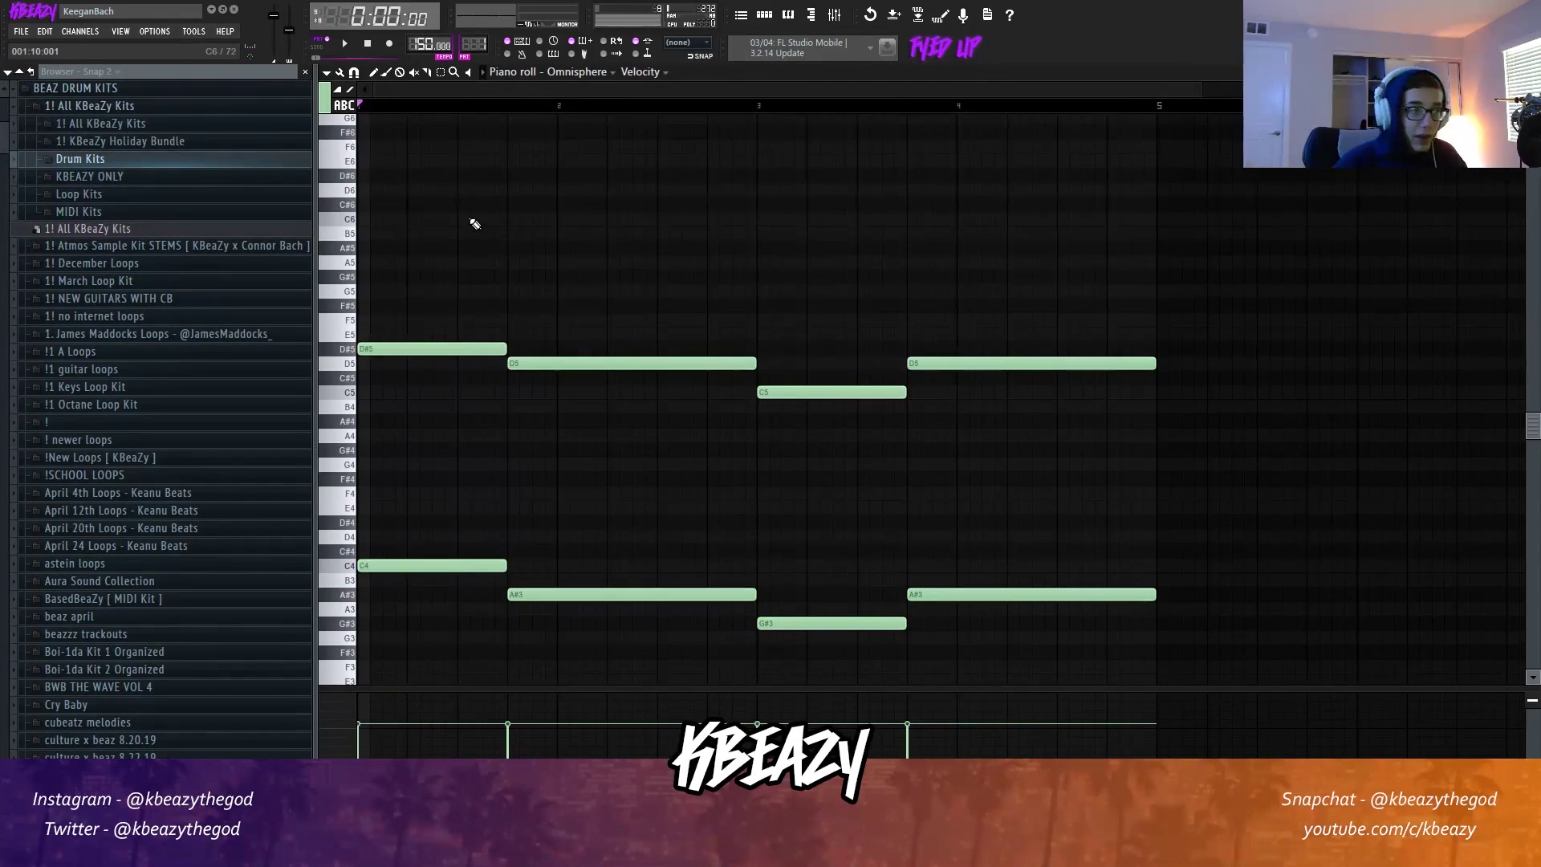
Add short C6 and A#5 melody notes at the end of the first chord, and a longer G5 note starting with the second chord.
key(space)
click(465, 220)
key(space)
click(492, 248)
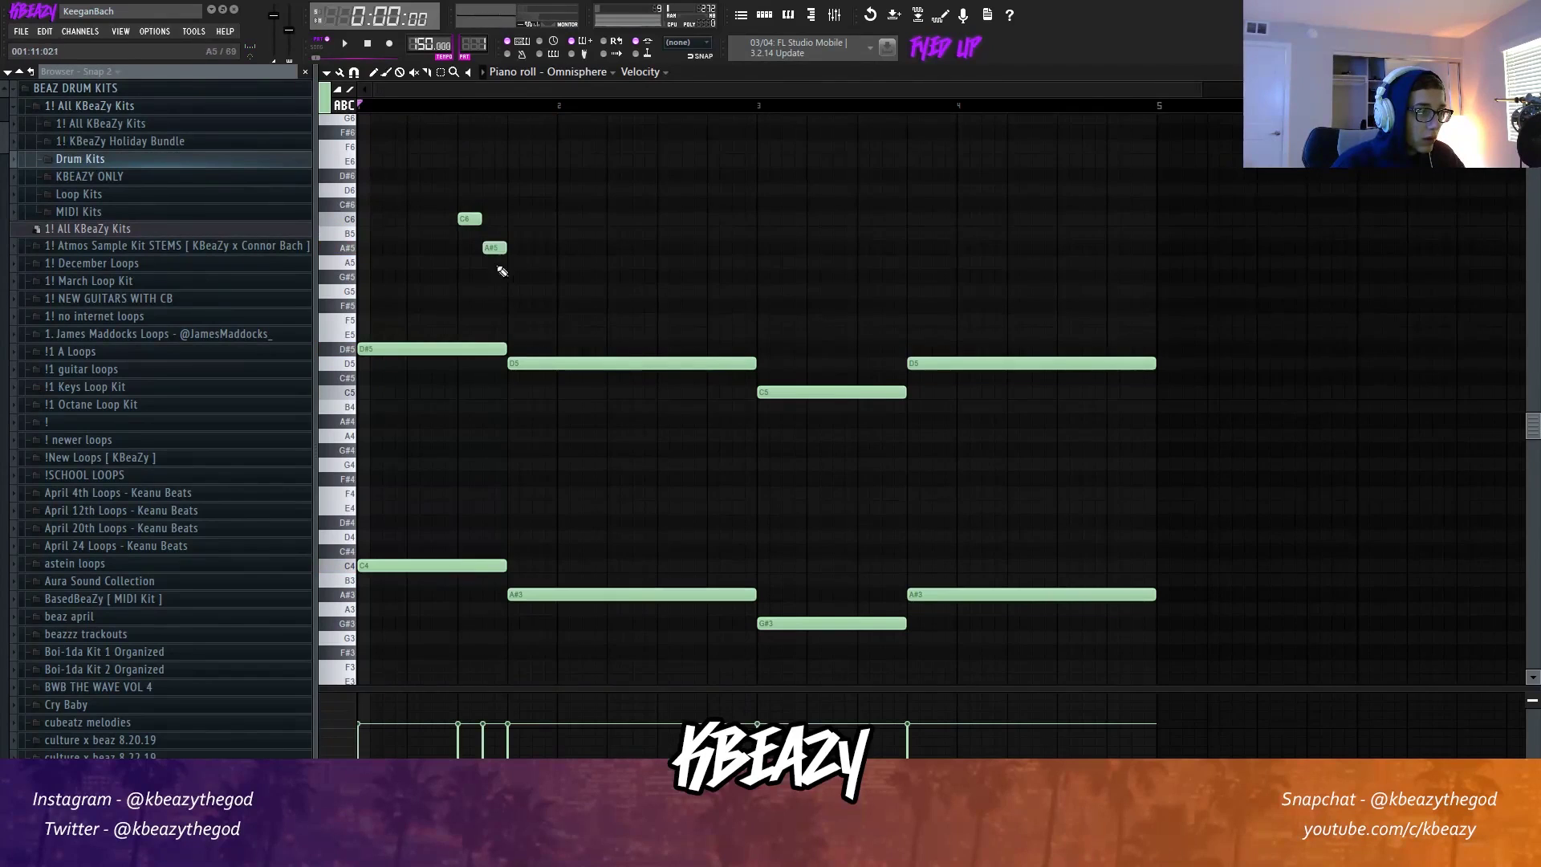
key(space)
click(512, 291)
mouse_move(520, 290)
mouse_down()
mouse_move(723, 290)
mouse_move(657, 305)
mouse_up()
key(space)
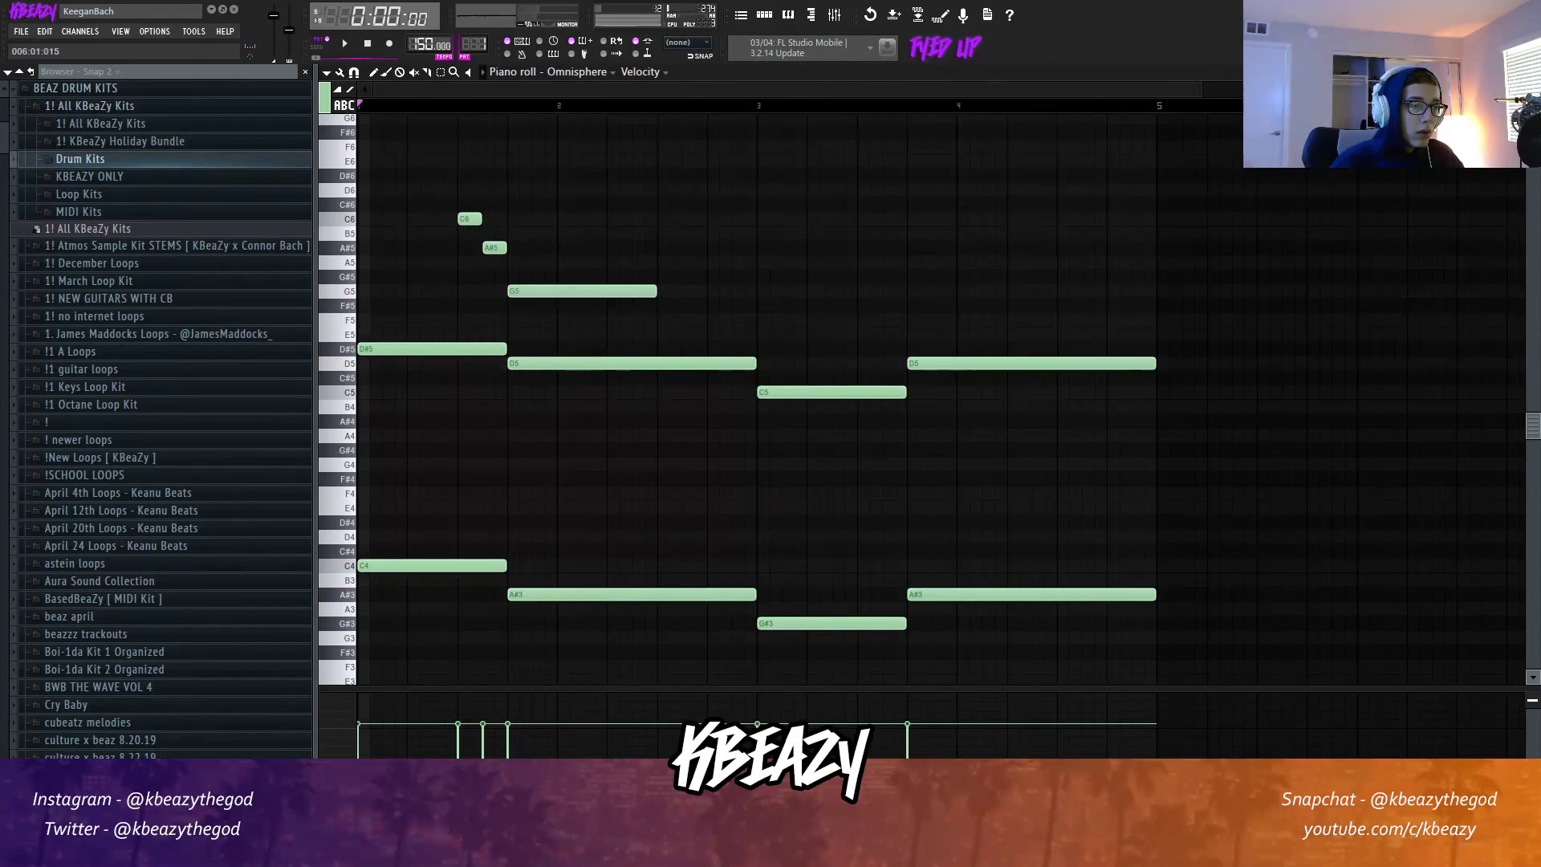
Shorten the G5 melody note and repeat it twice so that three G5 notes fill the second chord up to bar 3.
drag(1202, 89, 801, 89)
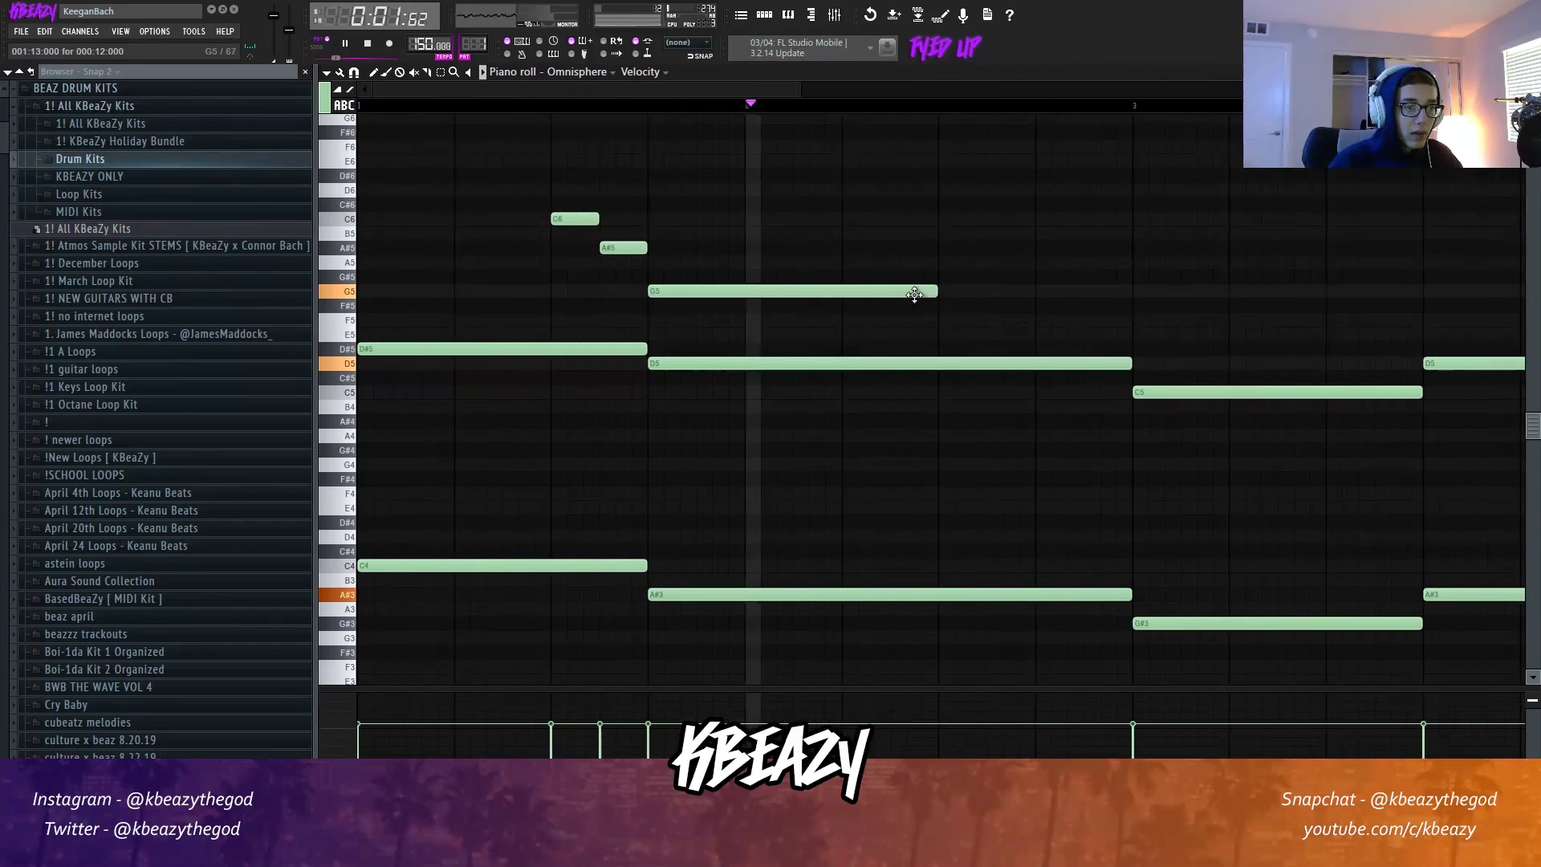
key(space)
key(space)
drag(933, 291, 841, 292)
click(842, 291)
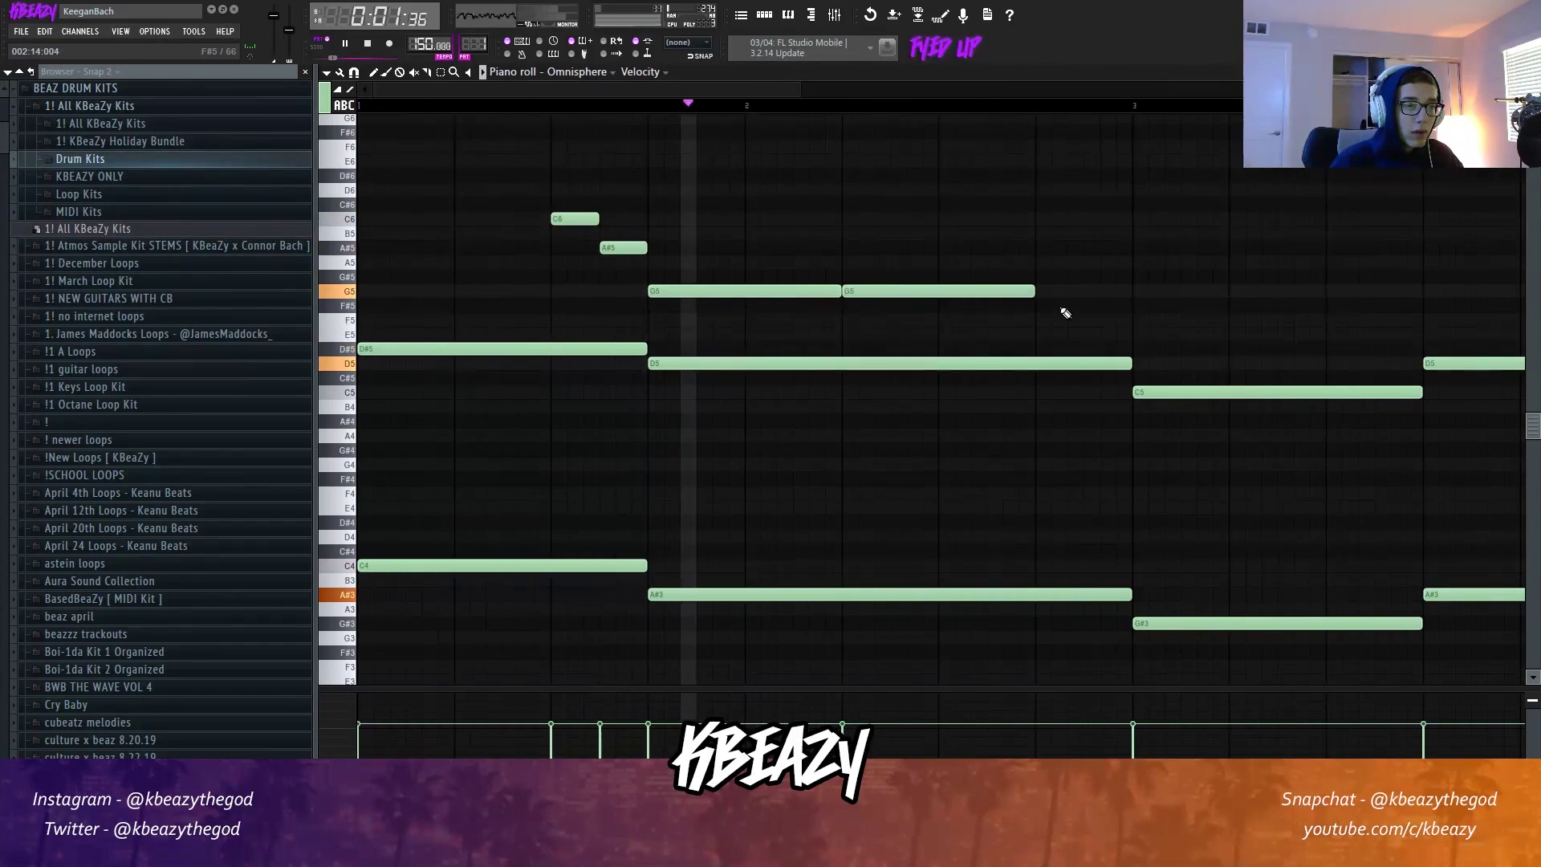
key(space)
drag(1033, 292, 1123, 292)
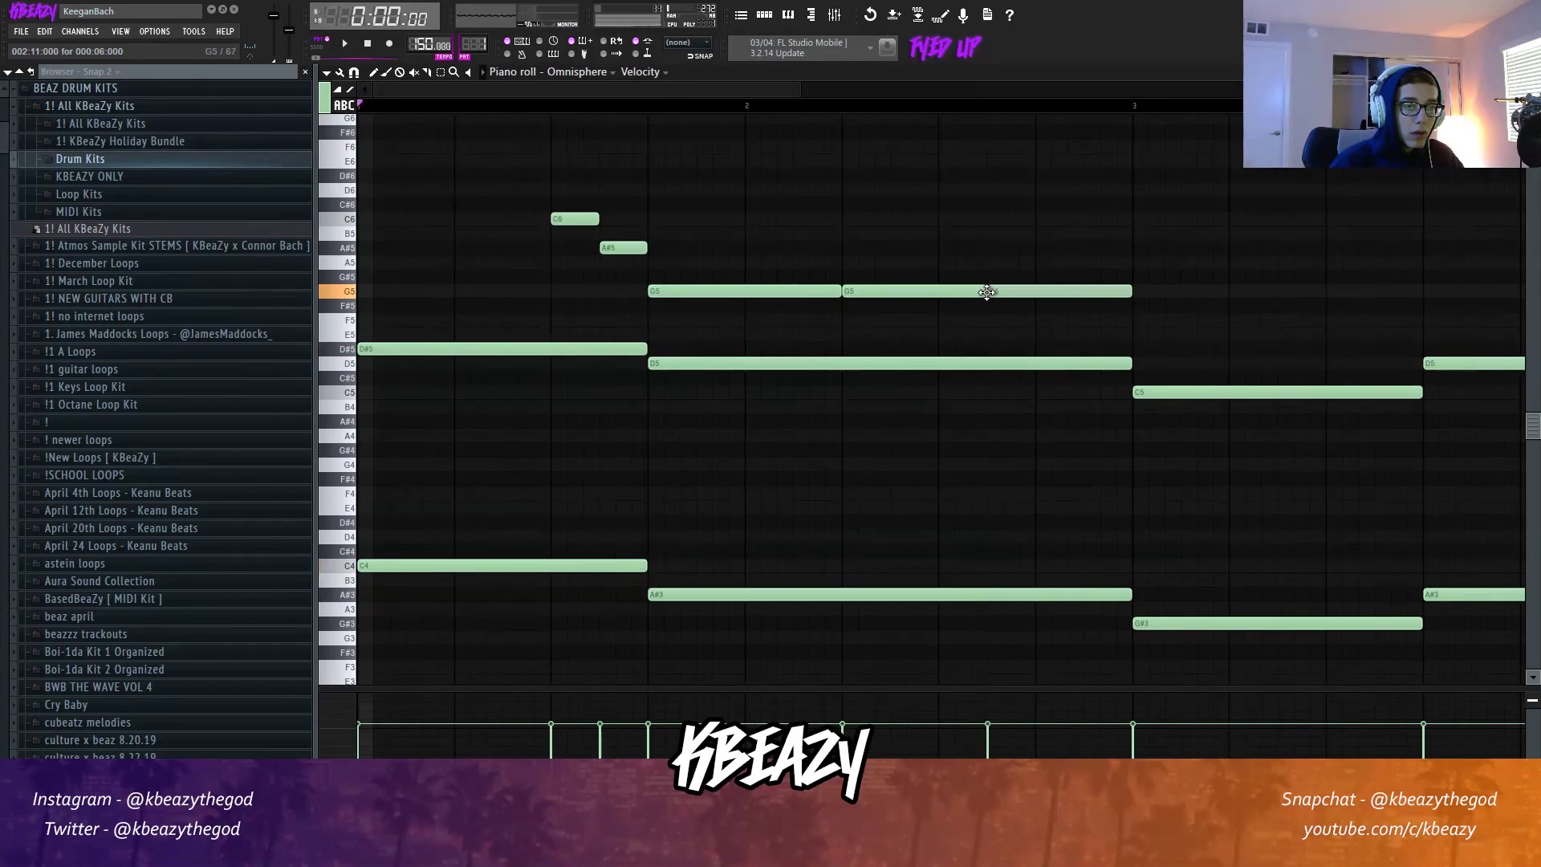
key(space)
click(988, 292)
drag(800, 89, 1140, 89)
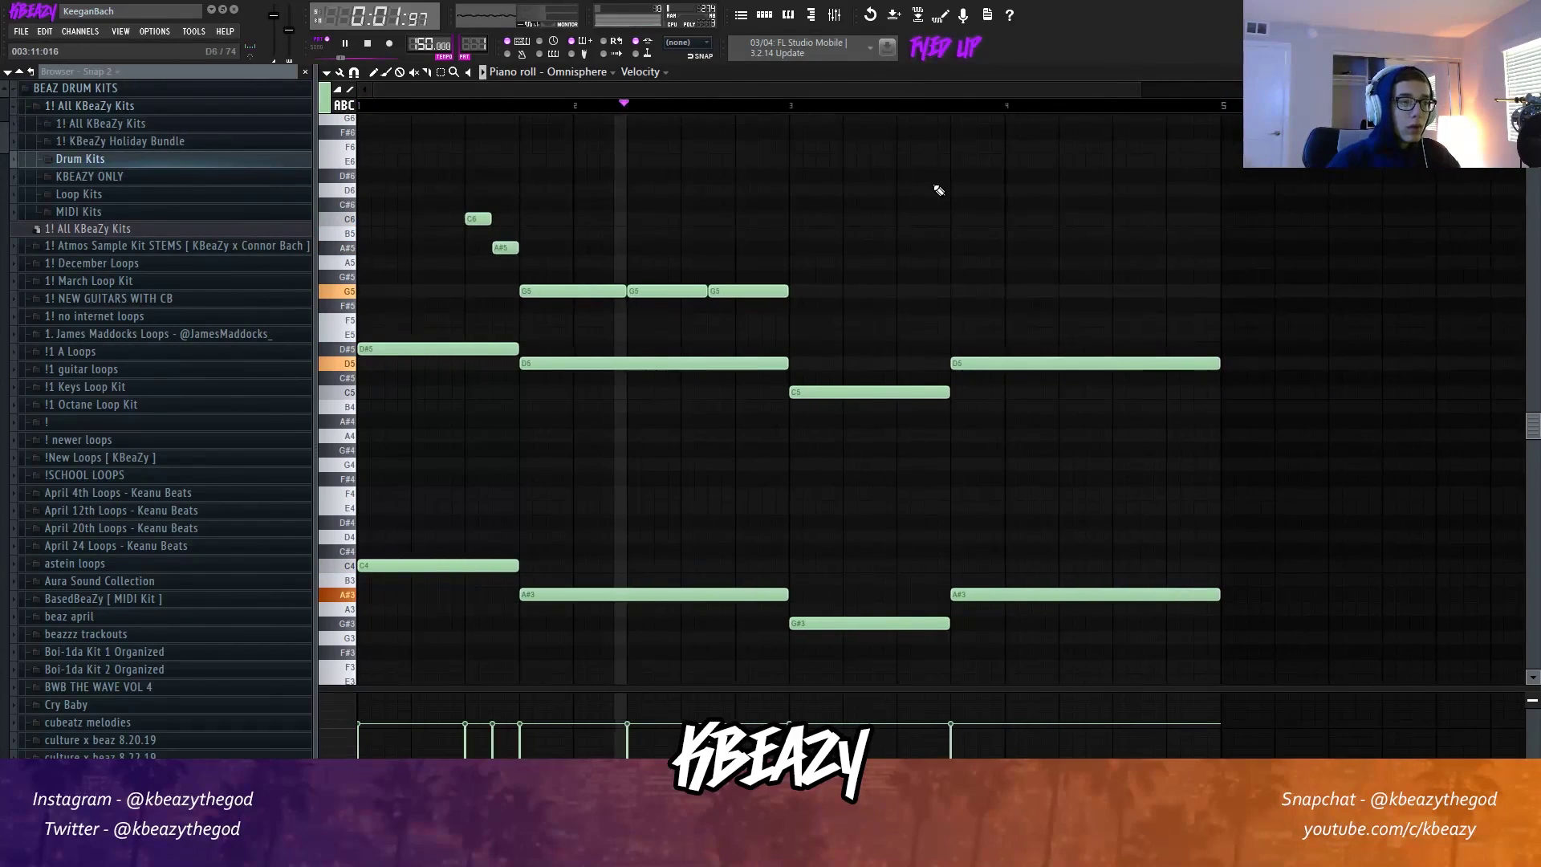
Put very short F5 grace notes before the G5 melody notes, duplicating the second F5 and G5 pair to fill the space up to bar 3.
key(space)
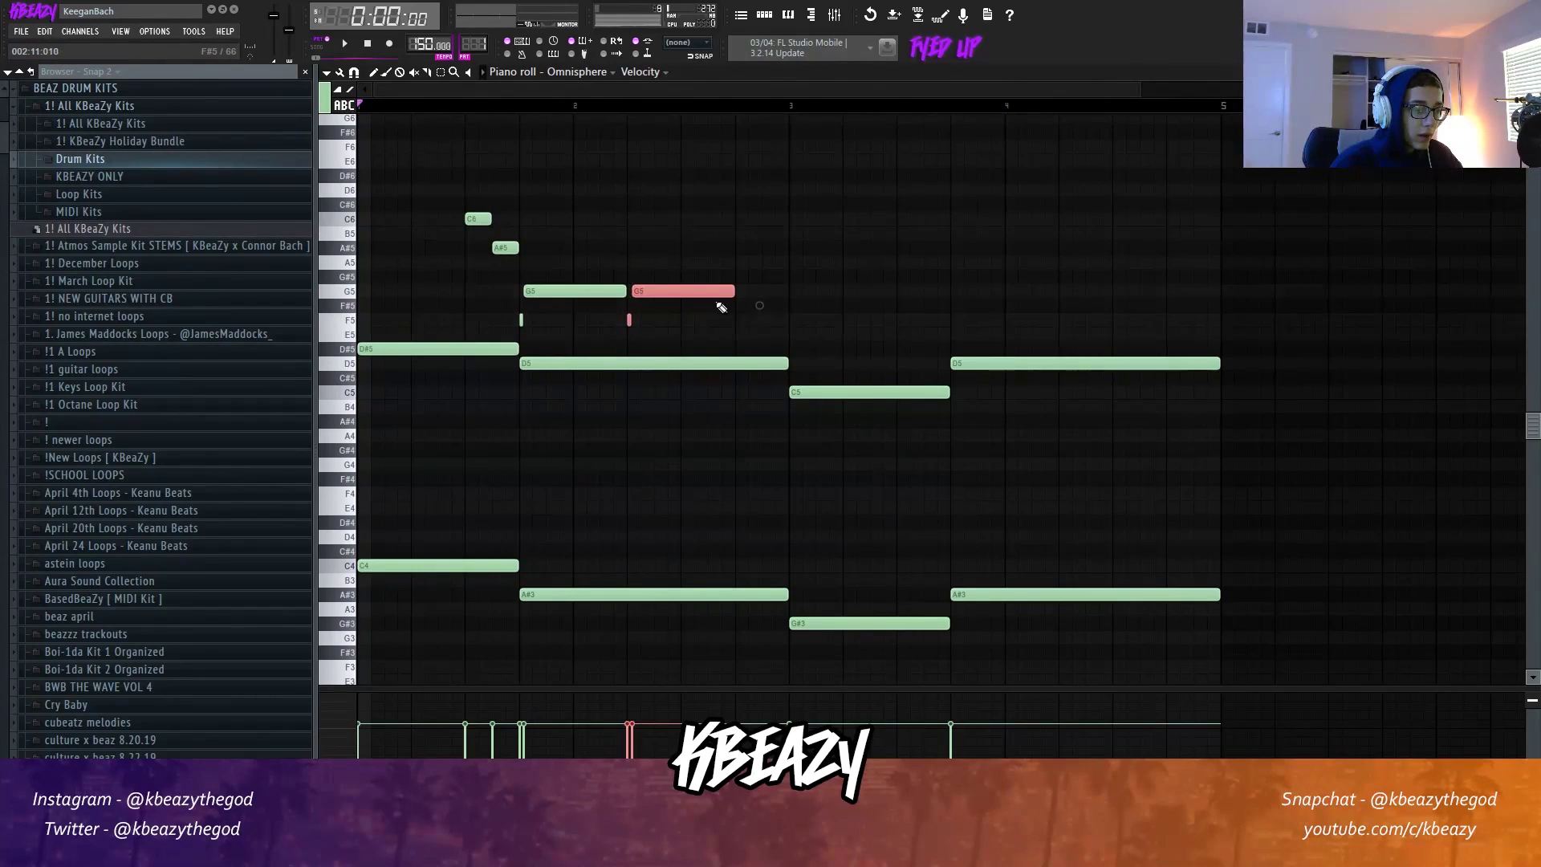
key(space)
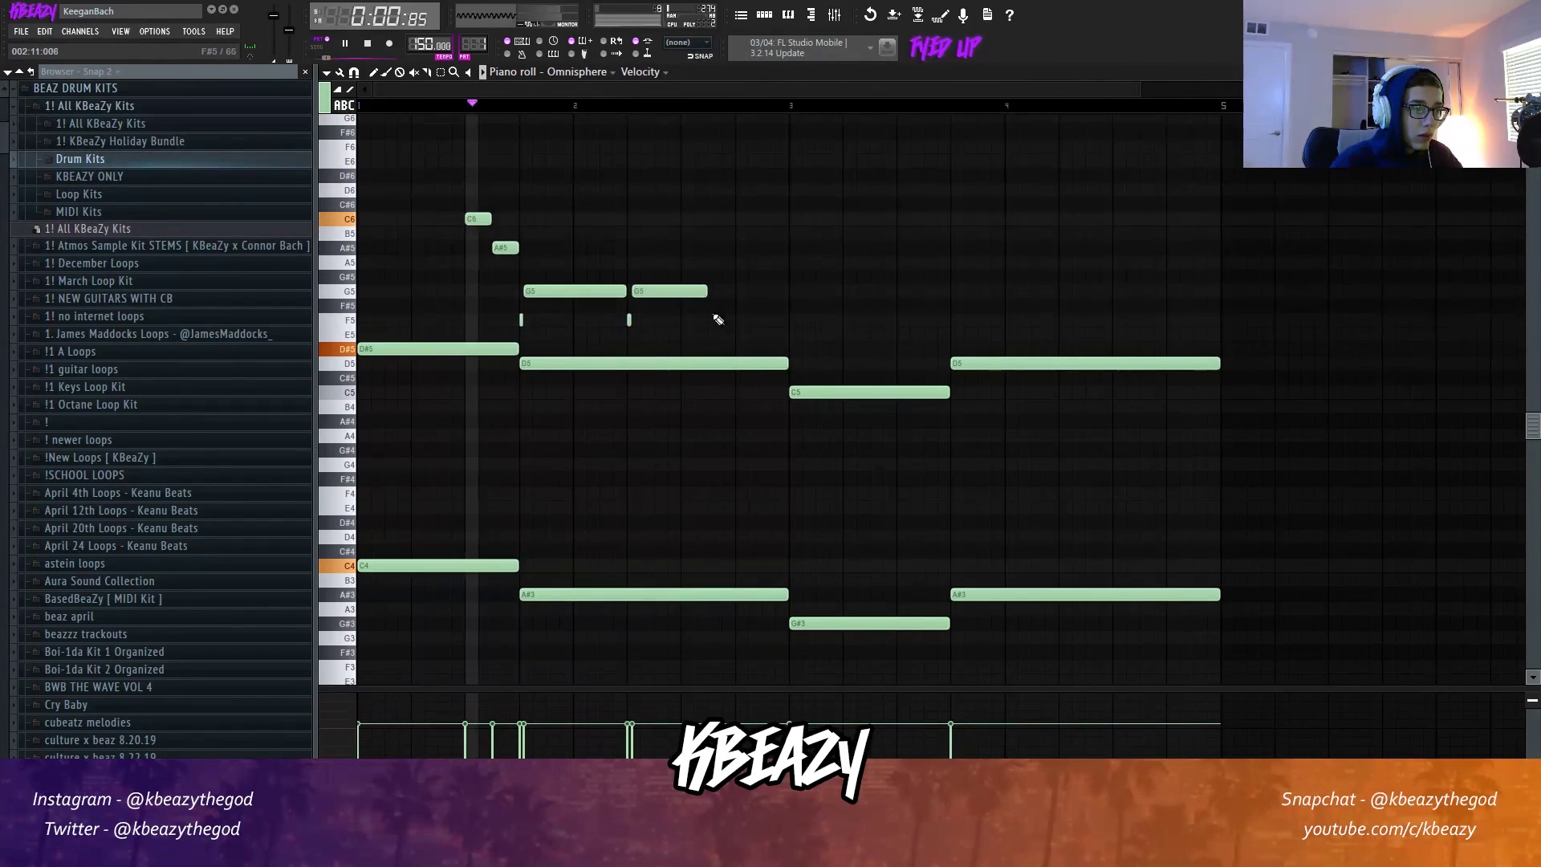
drag(712, 321, 635, 286)
key(ctrl+b)
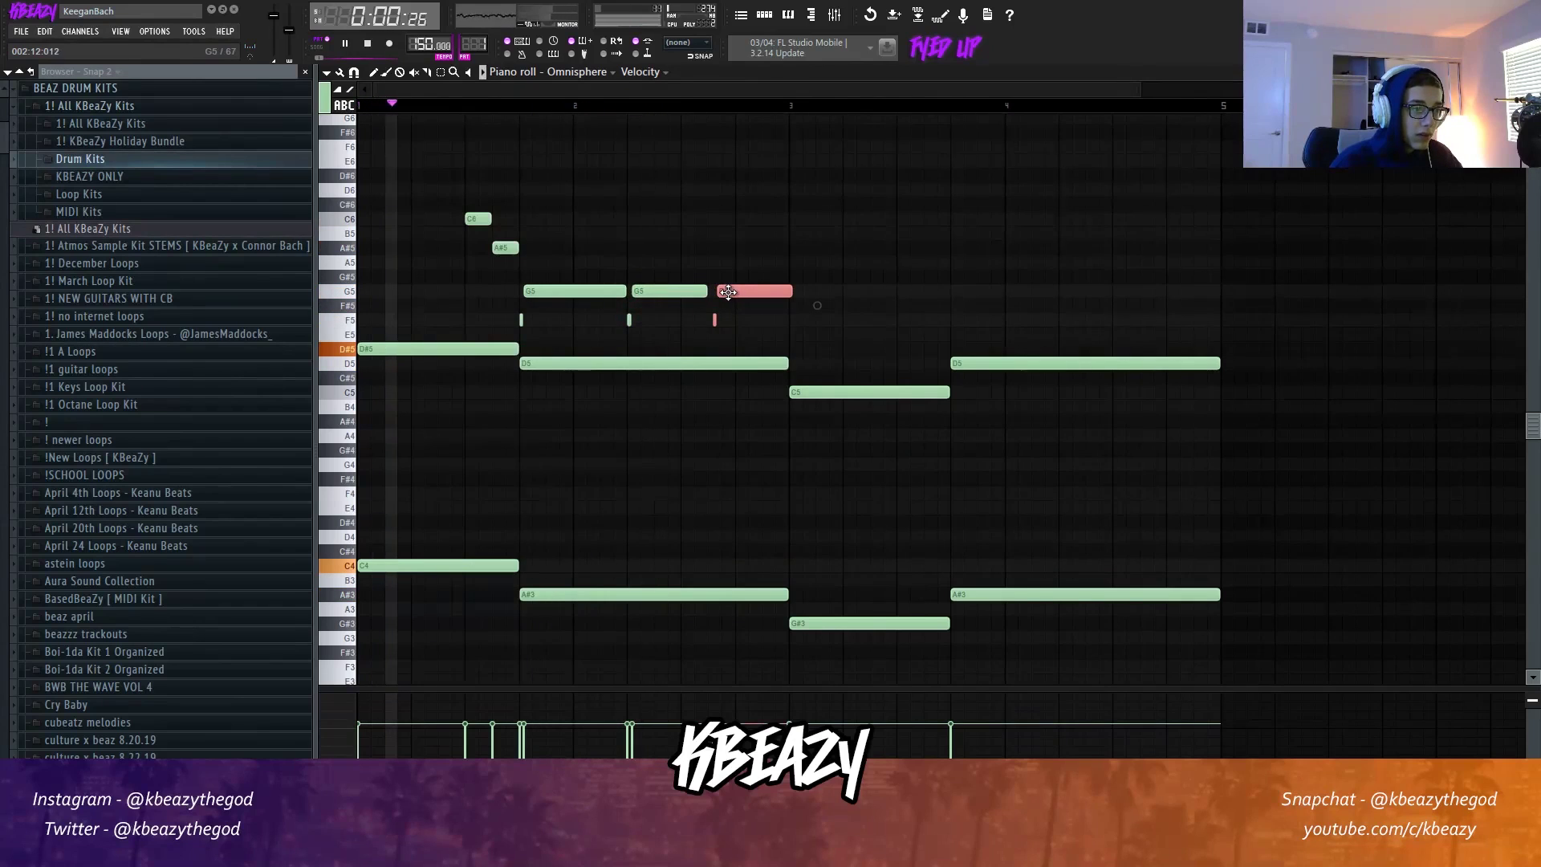
key(ctrl+d)
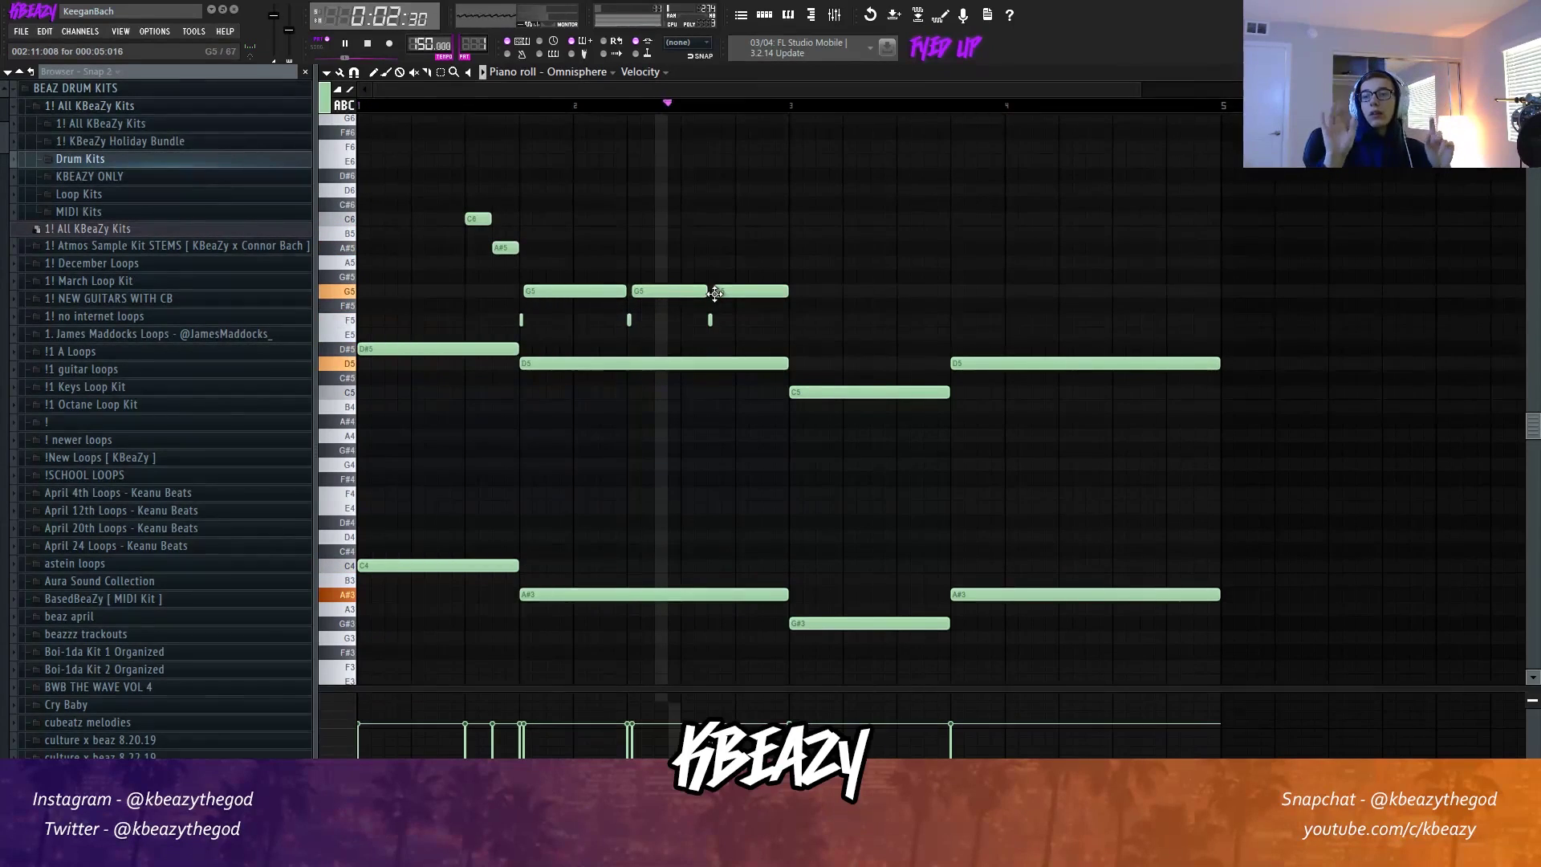
Duplicate the C6, A#5, F5 and G5 melody notes from bars 1 and 2 into bars 3 and 4.
drag(783, 312, 908, 215)
key(space)
key(space)
key(ctrl+d)
scroll(770, 401, down, 1)
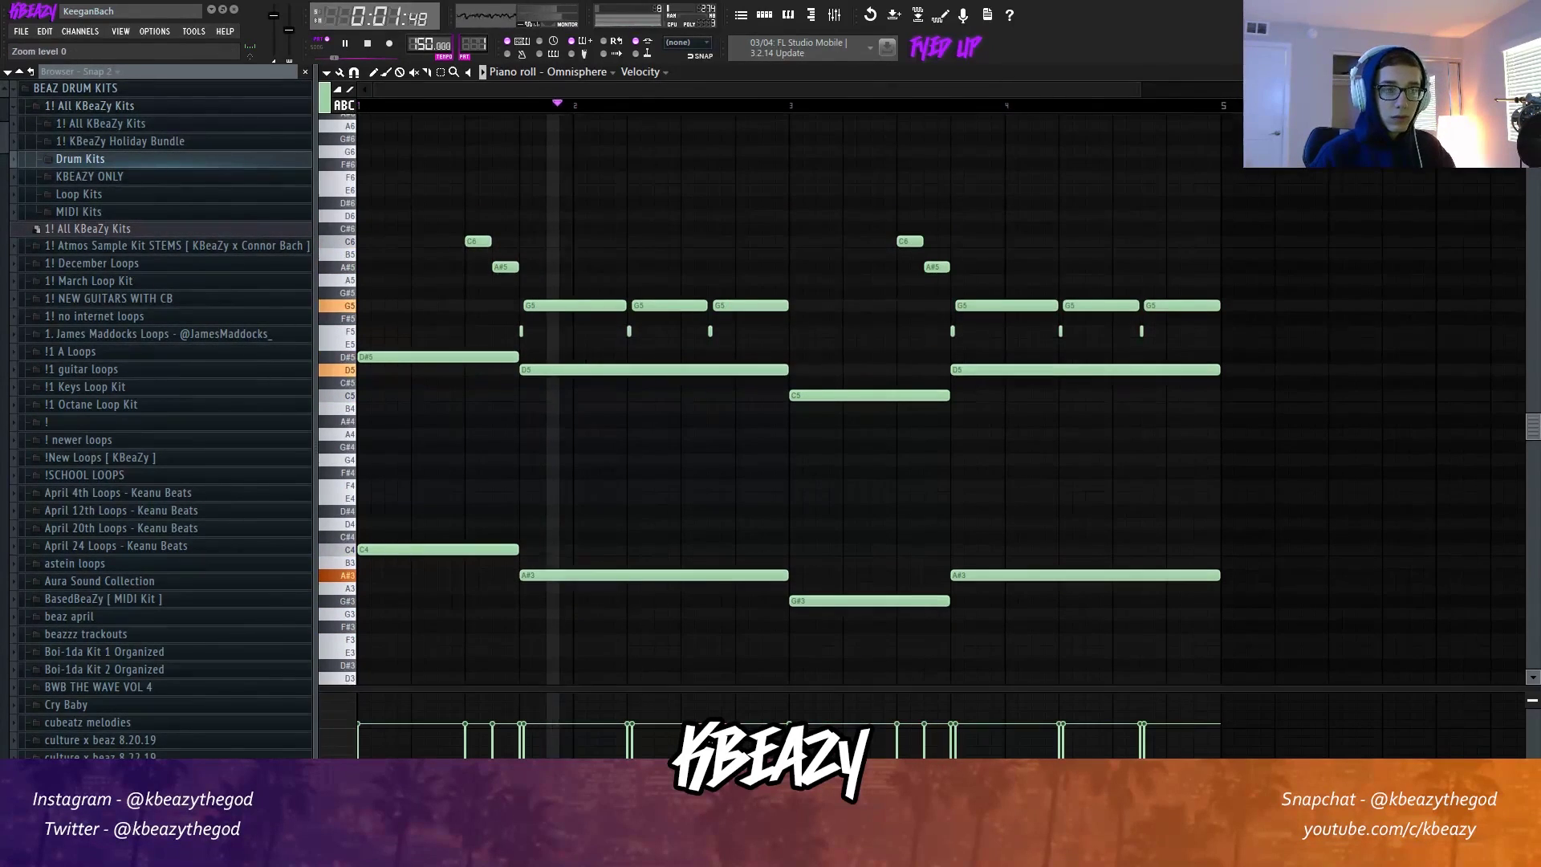
scroll(770, 401, down, 1)
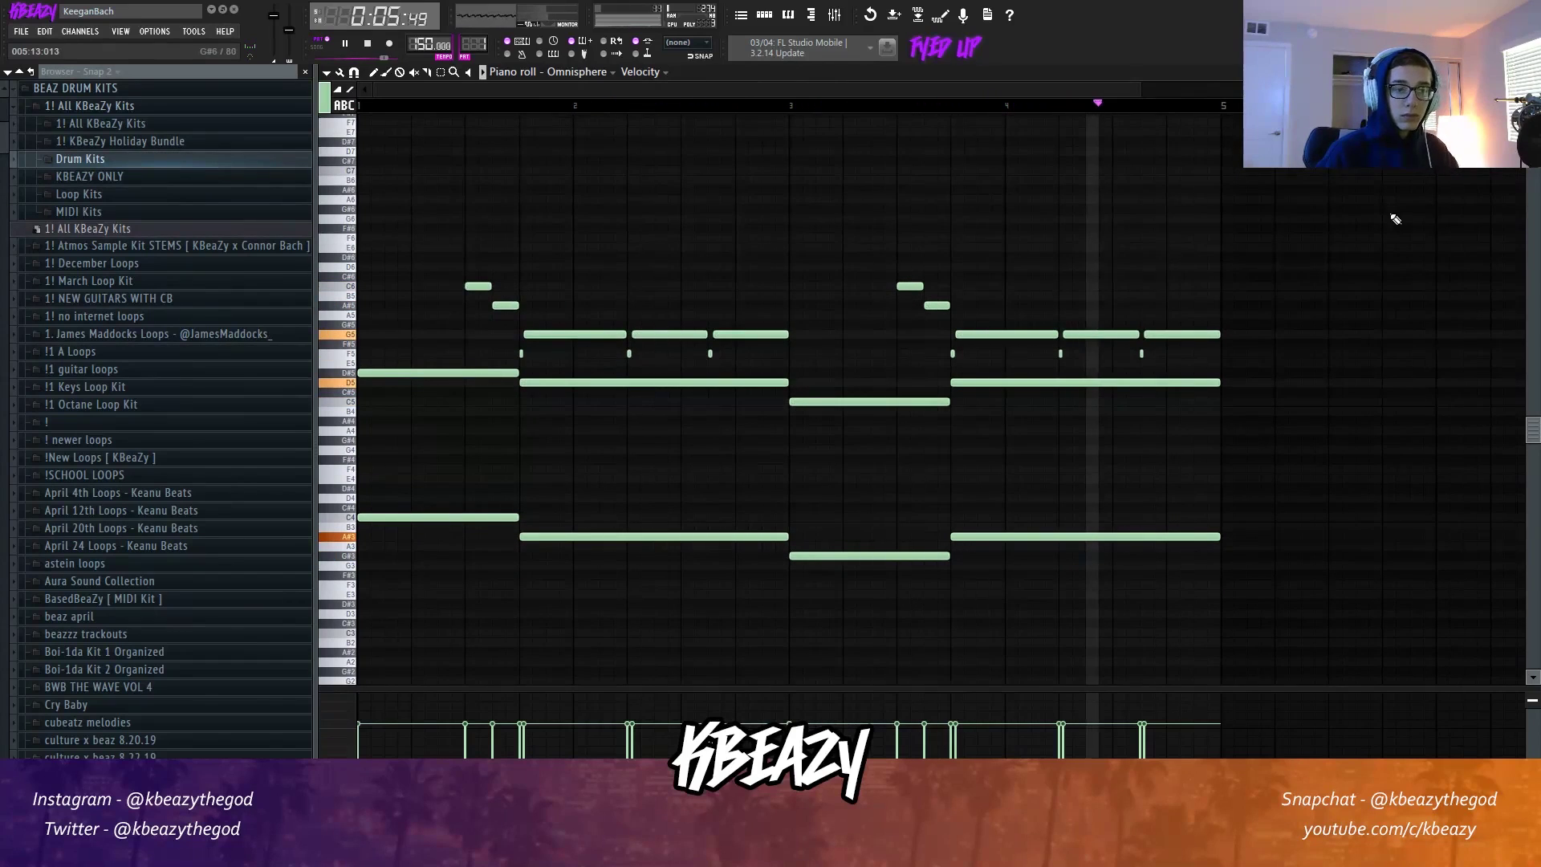
Add a half-bar C7 note at the start of bar 1 to begin a higher melody.
drag(405, 239, 354, 244)
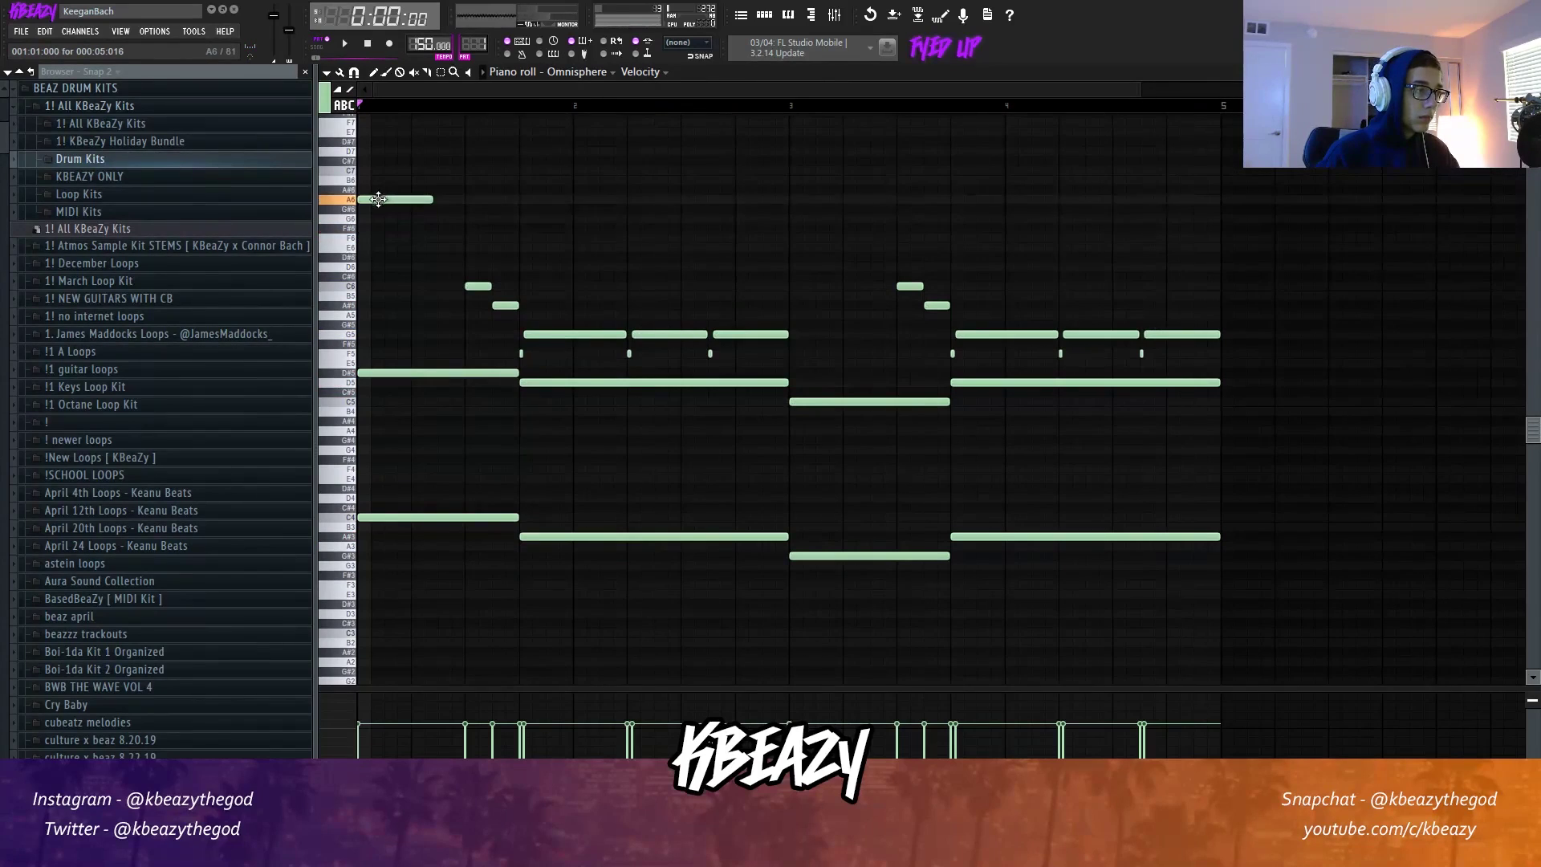
right_click(375, 222)
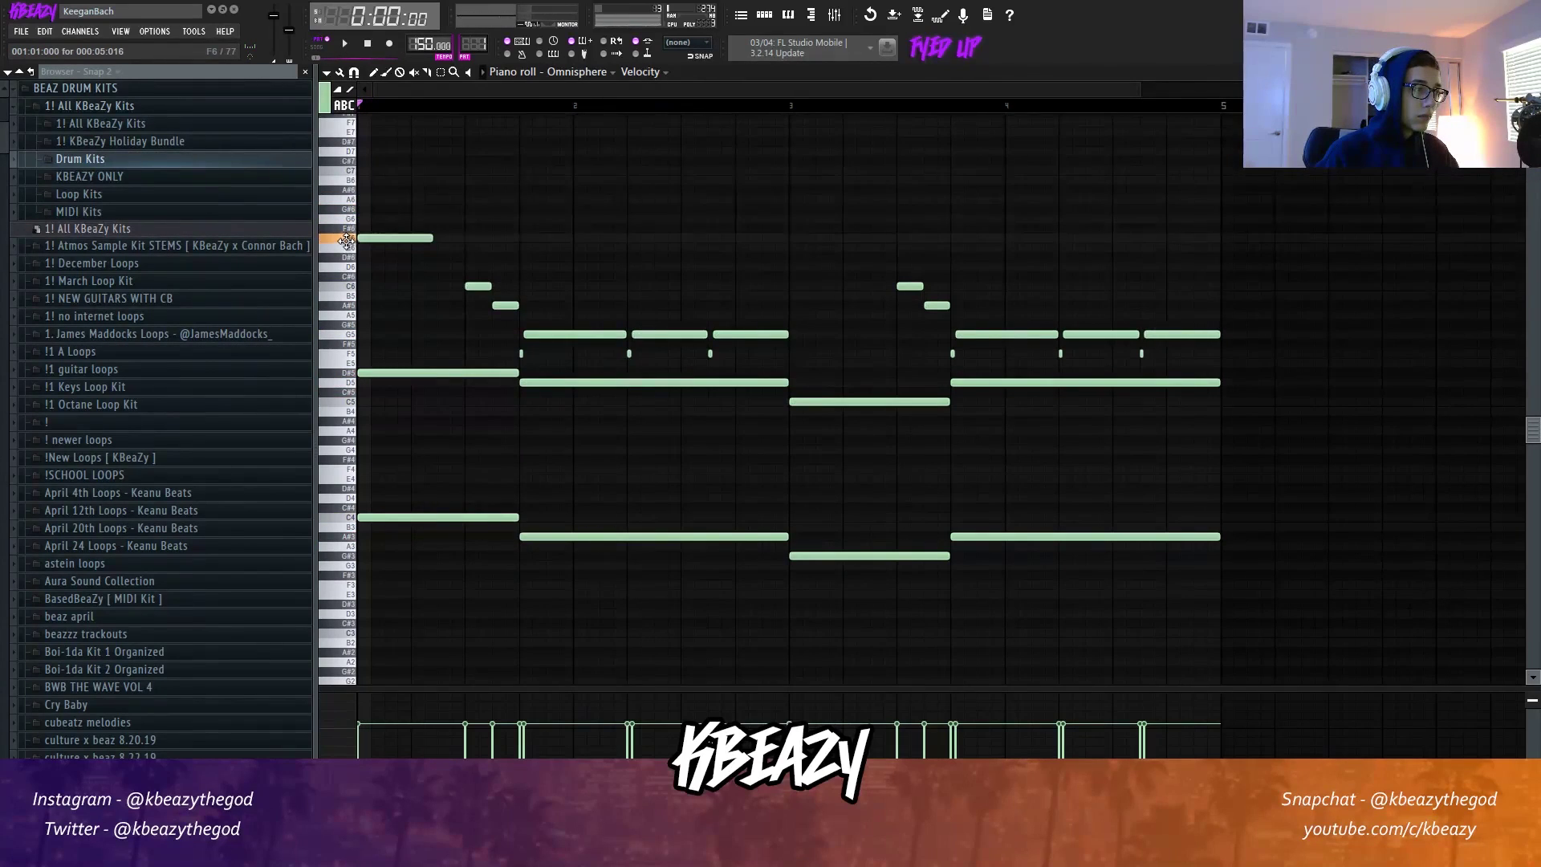
drag(434, 170, 464, 170)
key(space)
Place a half-bar G#6 note at the start of the second chord and play the pattern.
click(498, 191)
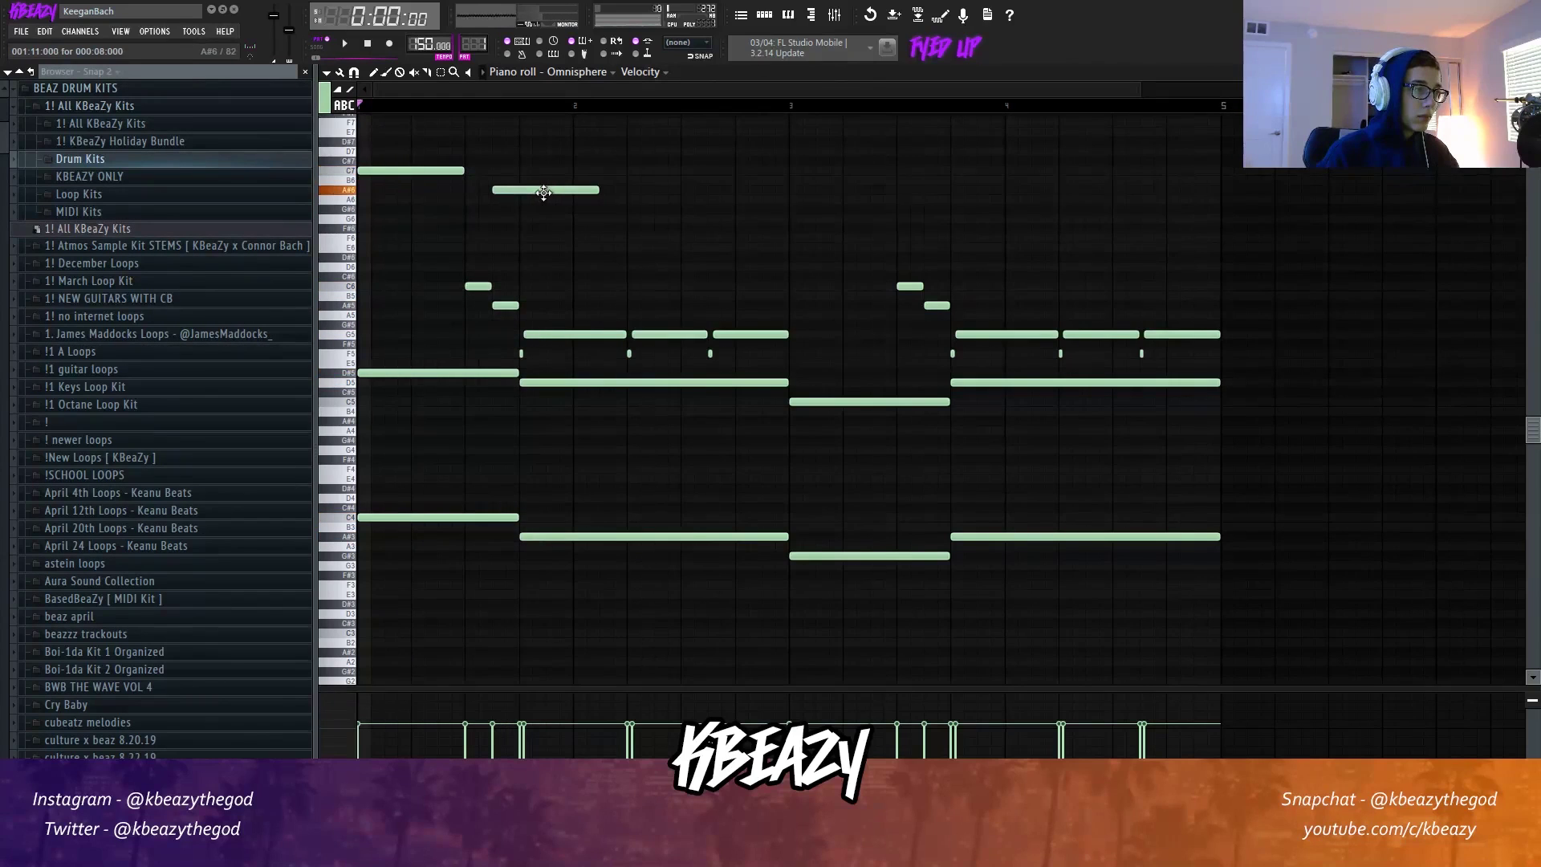
drag(521, 210, 524, 210)
key(space)
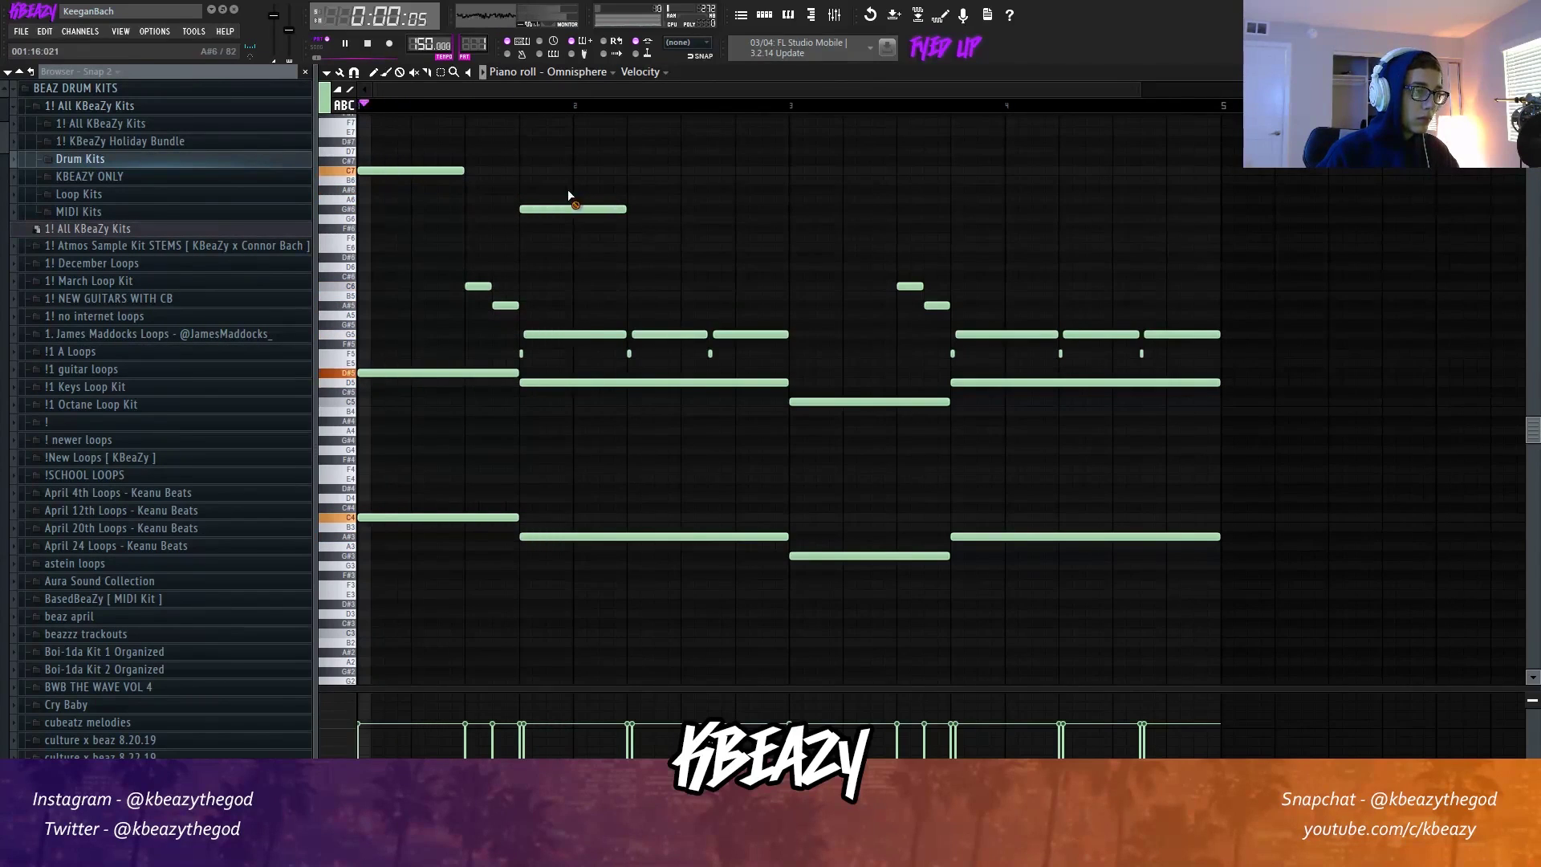
key(space)
key(space)
key(space)
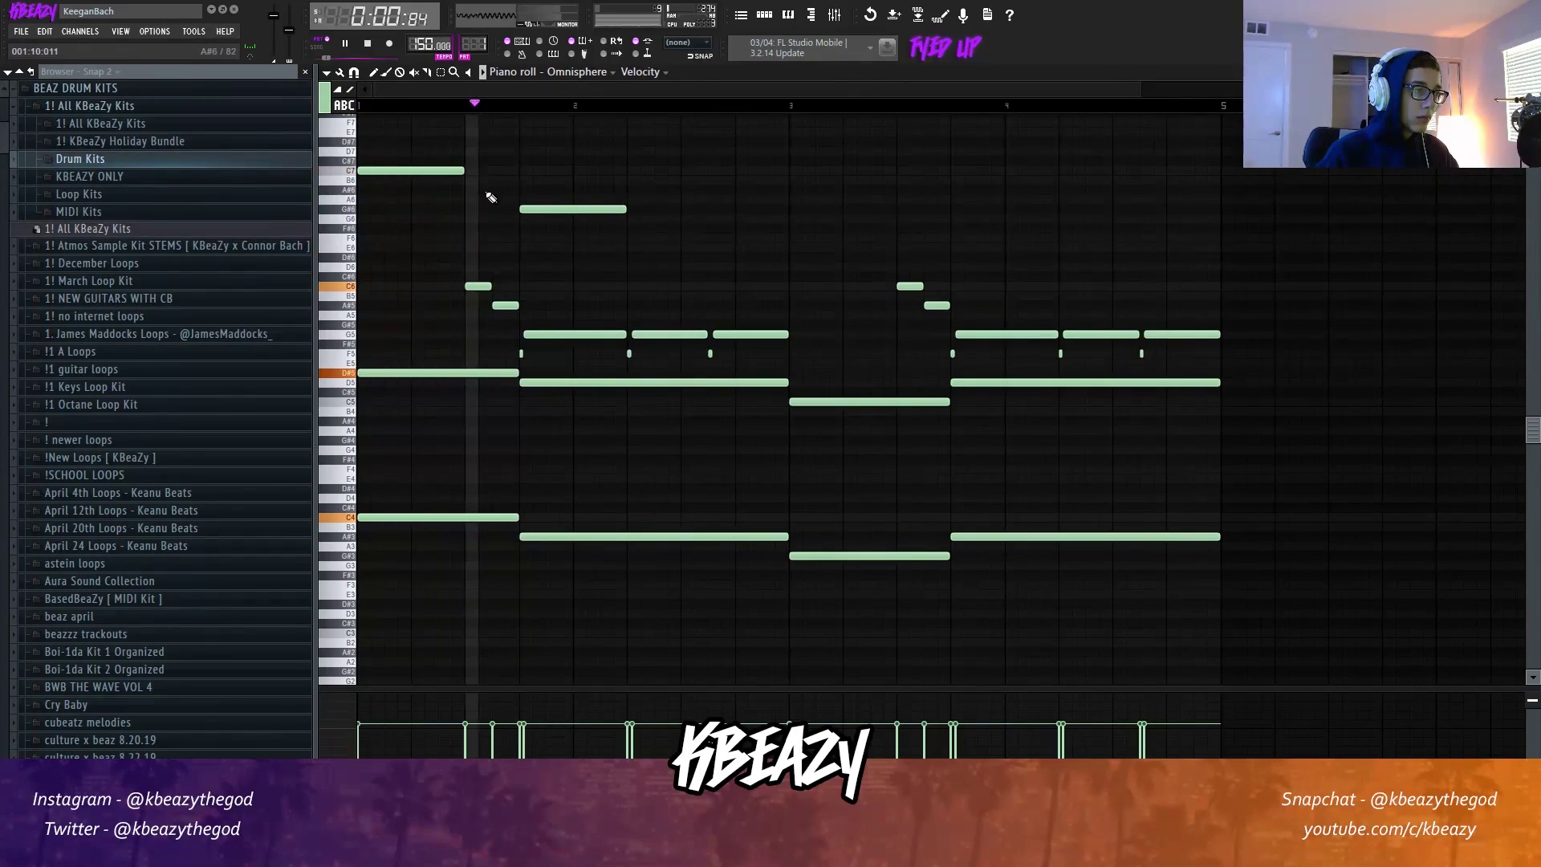
key(space)
Add short C7 and A#6 notes at the end of the first chord, and lower the following G#6 note to G6.
click(493, 189)
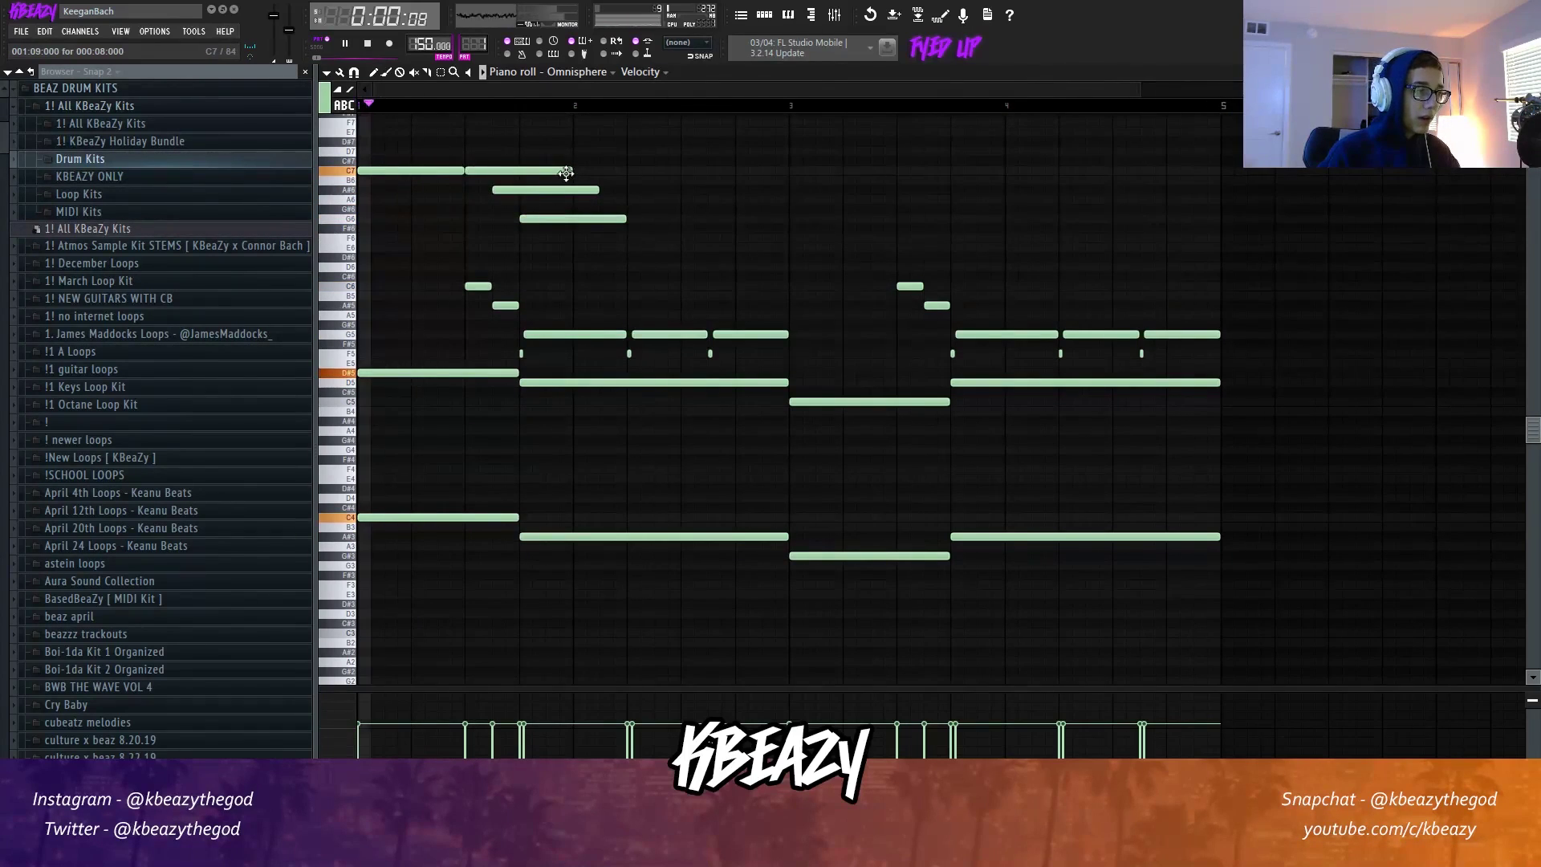
drag(566, 173, 494, 173)
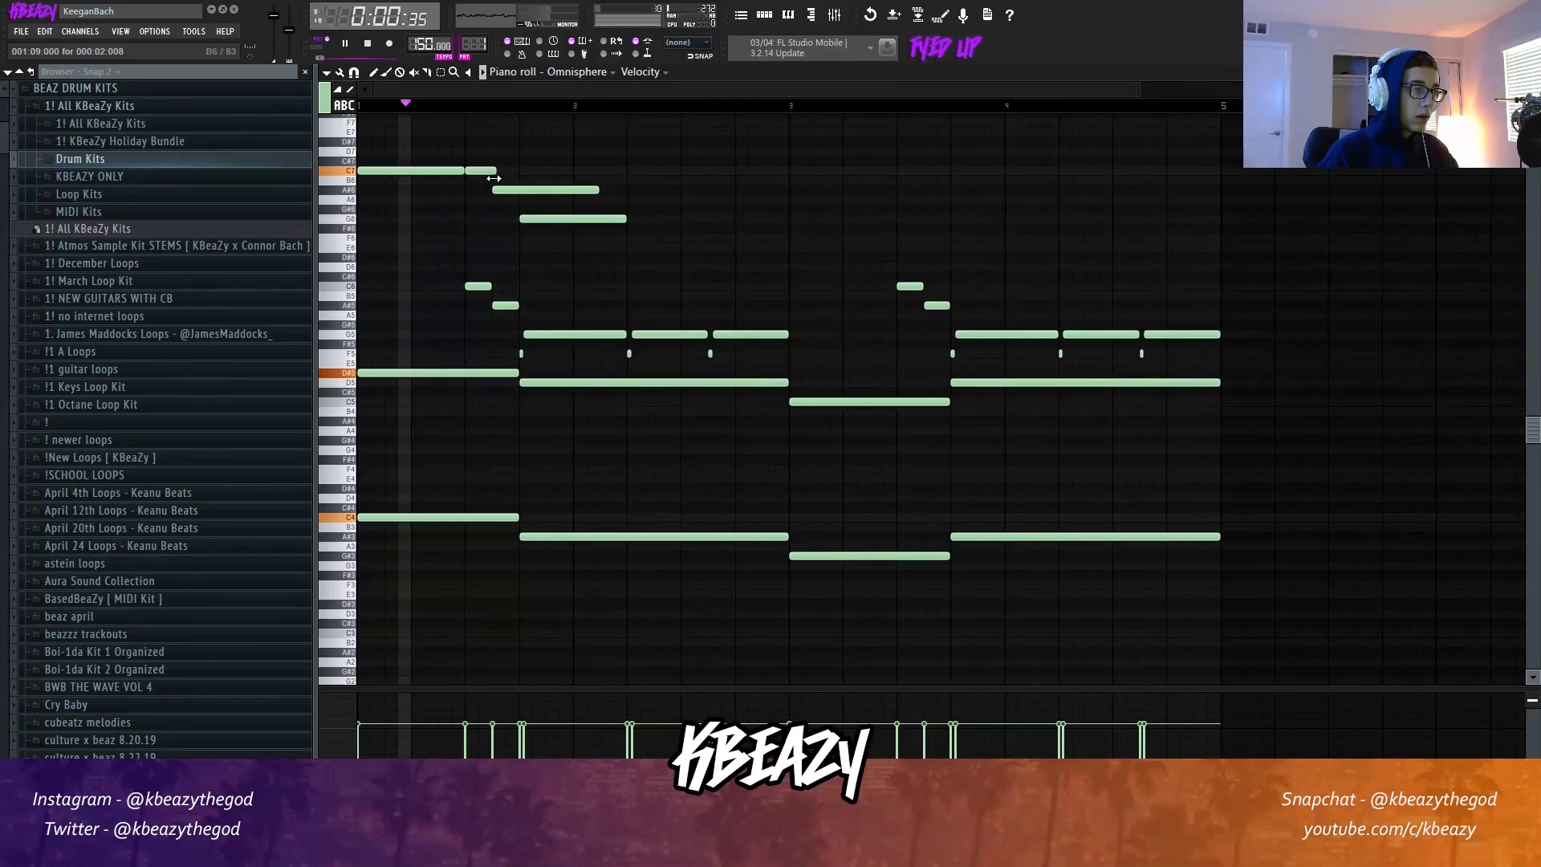
drag(597, 190, 517, 192)
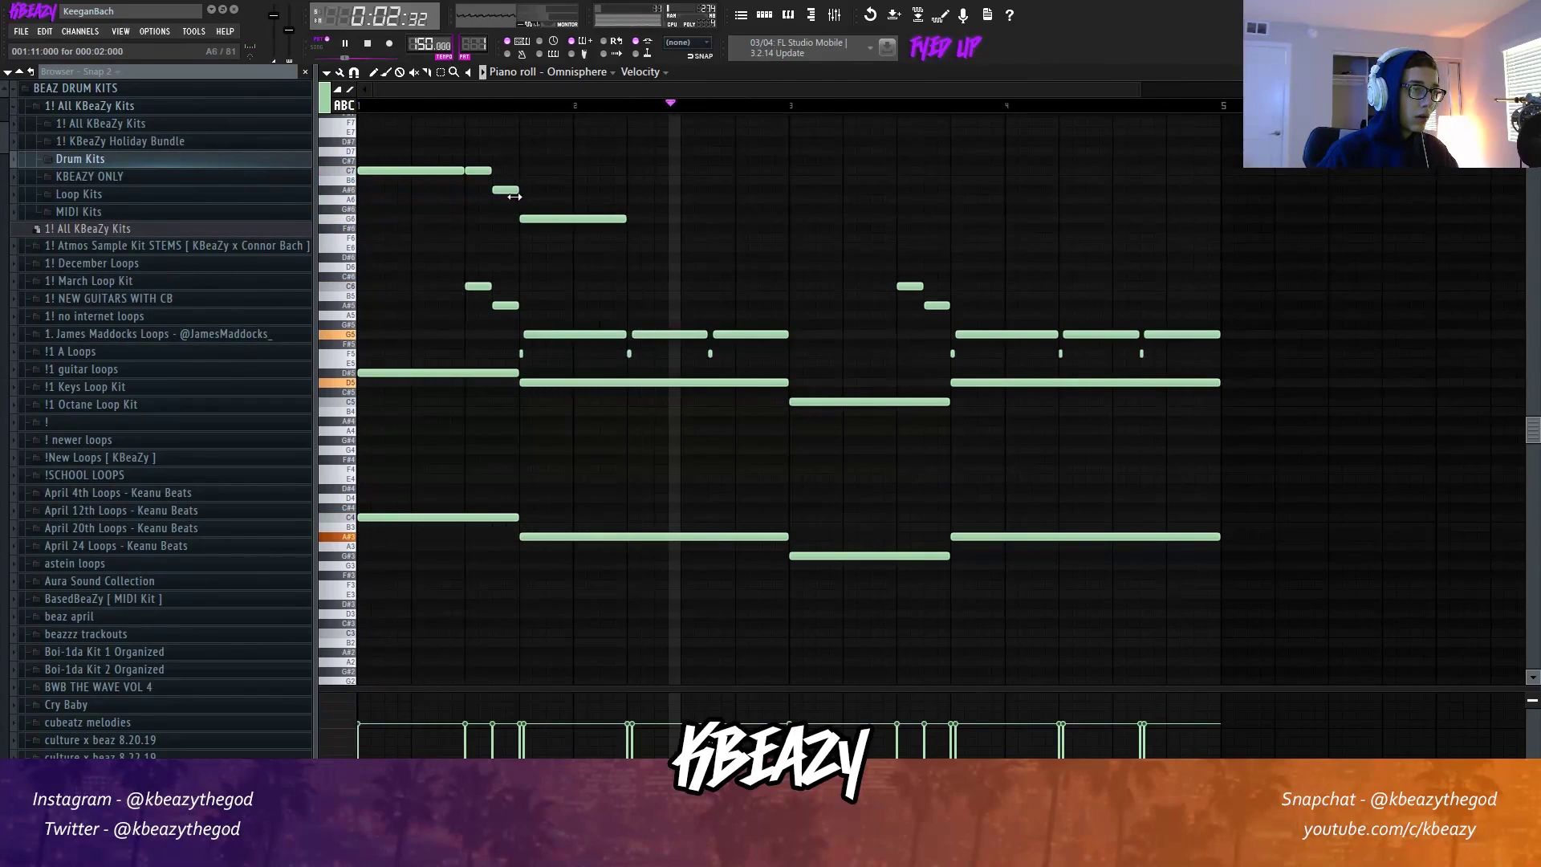
key(space)
key(space)
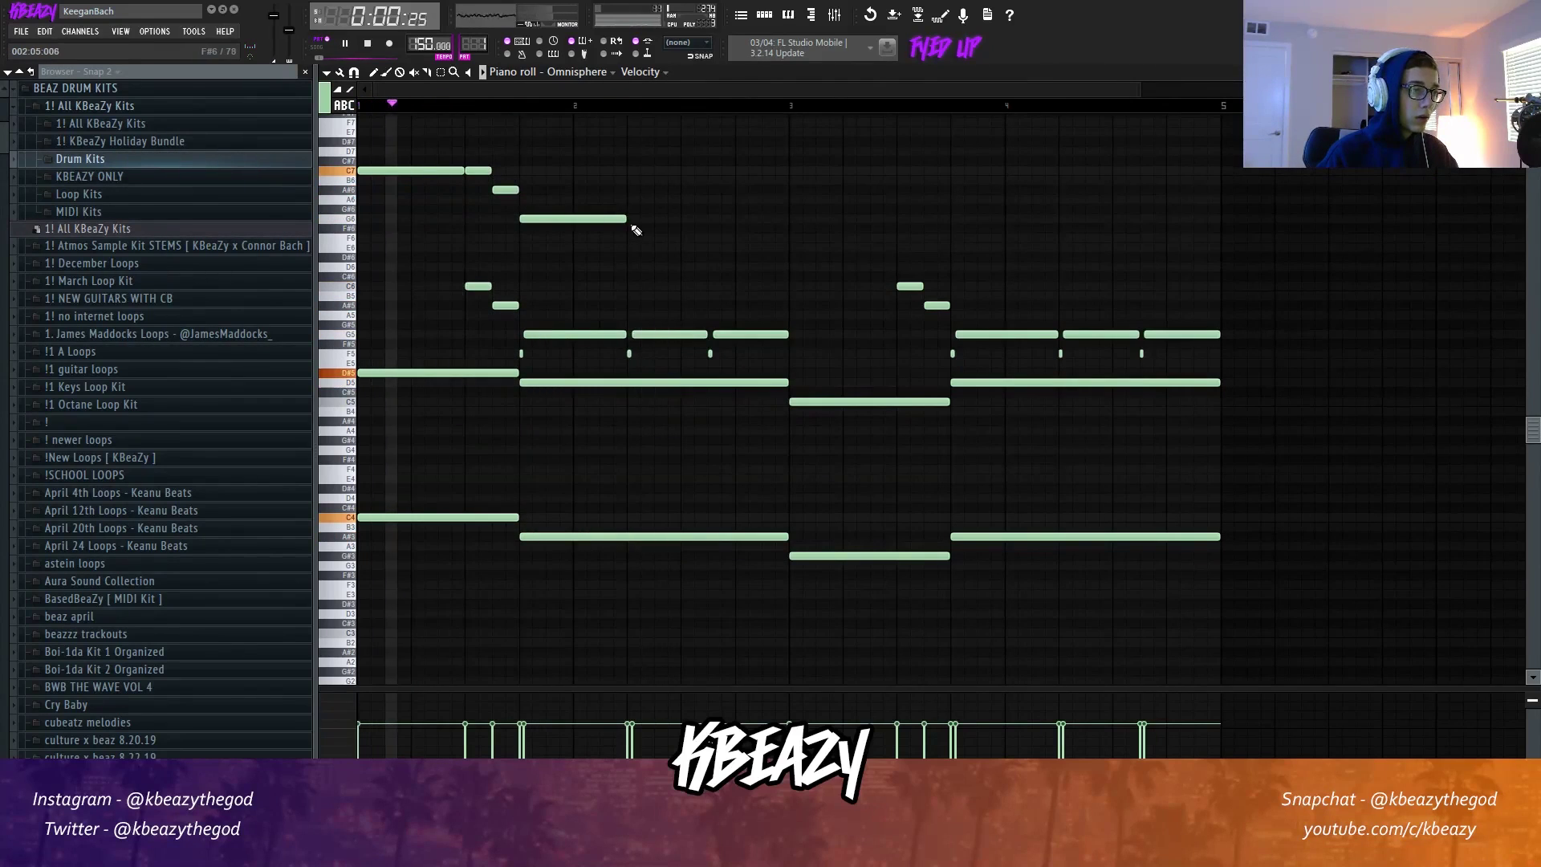
Add D#7 and D7 notes after the G6 note and lengthen them to fill the second chord up to bar 3.
click(638, 141)
click(712, 152)
key(space)
key(space)
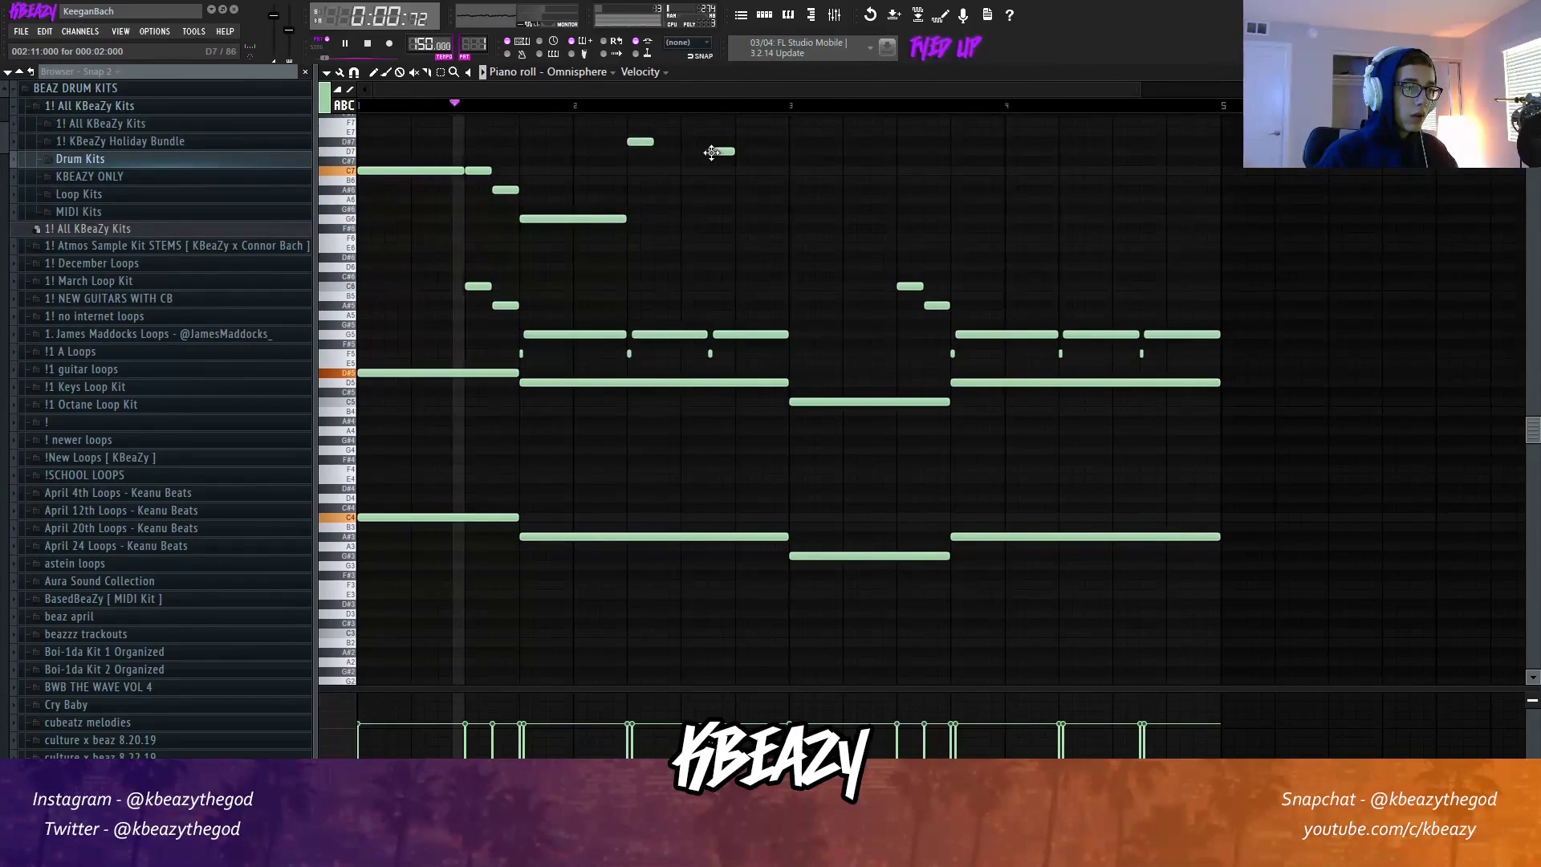
drag(653, 142, 788, 152)
key(space)
key(space)
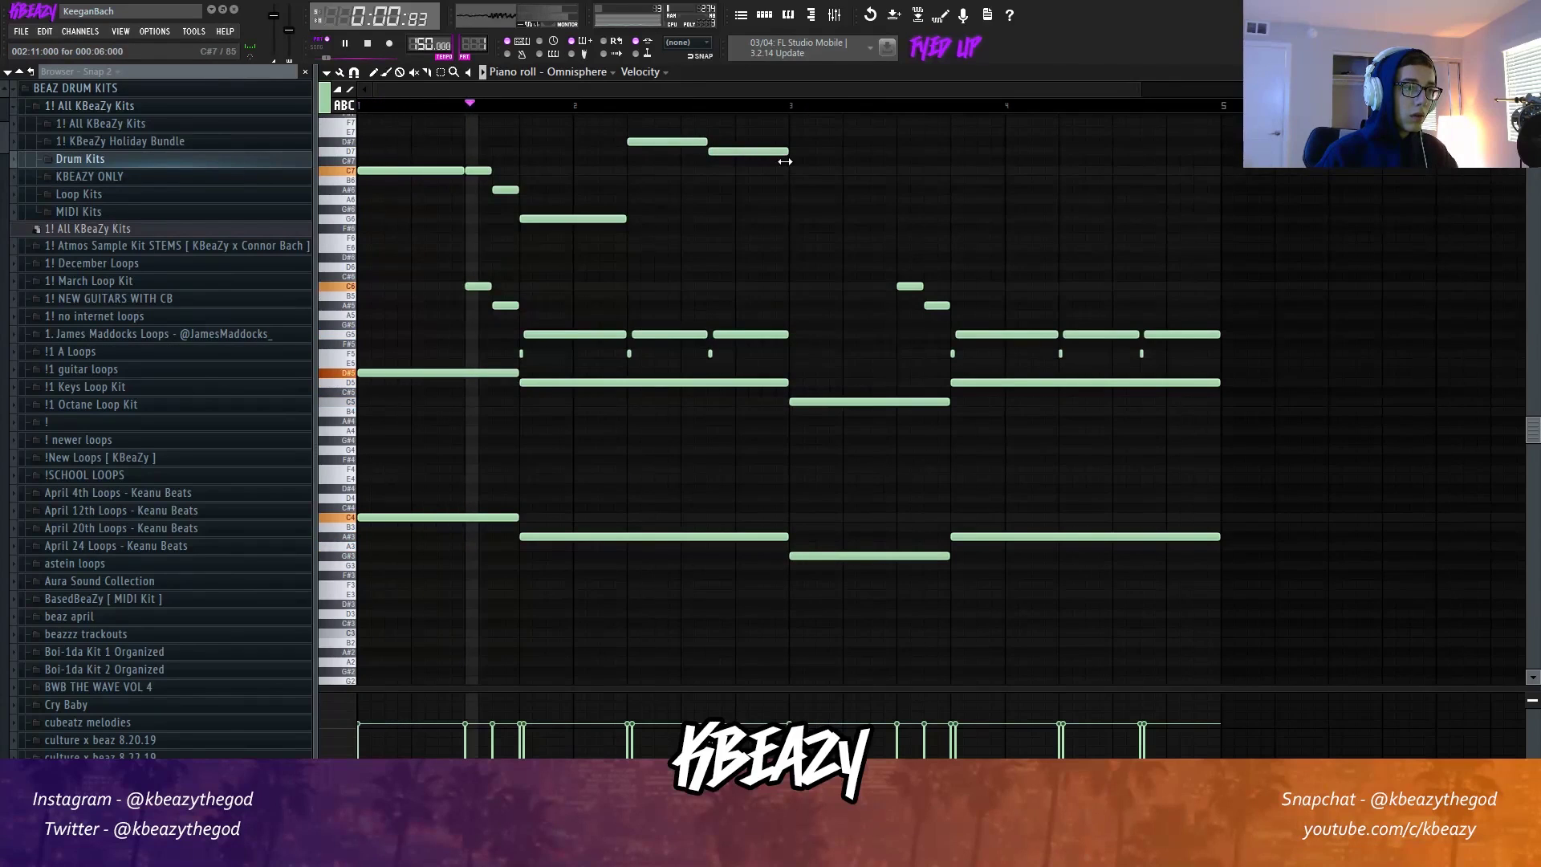
Duplicate the upper melody from bars 1 and 2 into bars 3 and 4, and play the loop.
drag(805, 259, 369, 127)
key(ctrl+b)
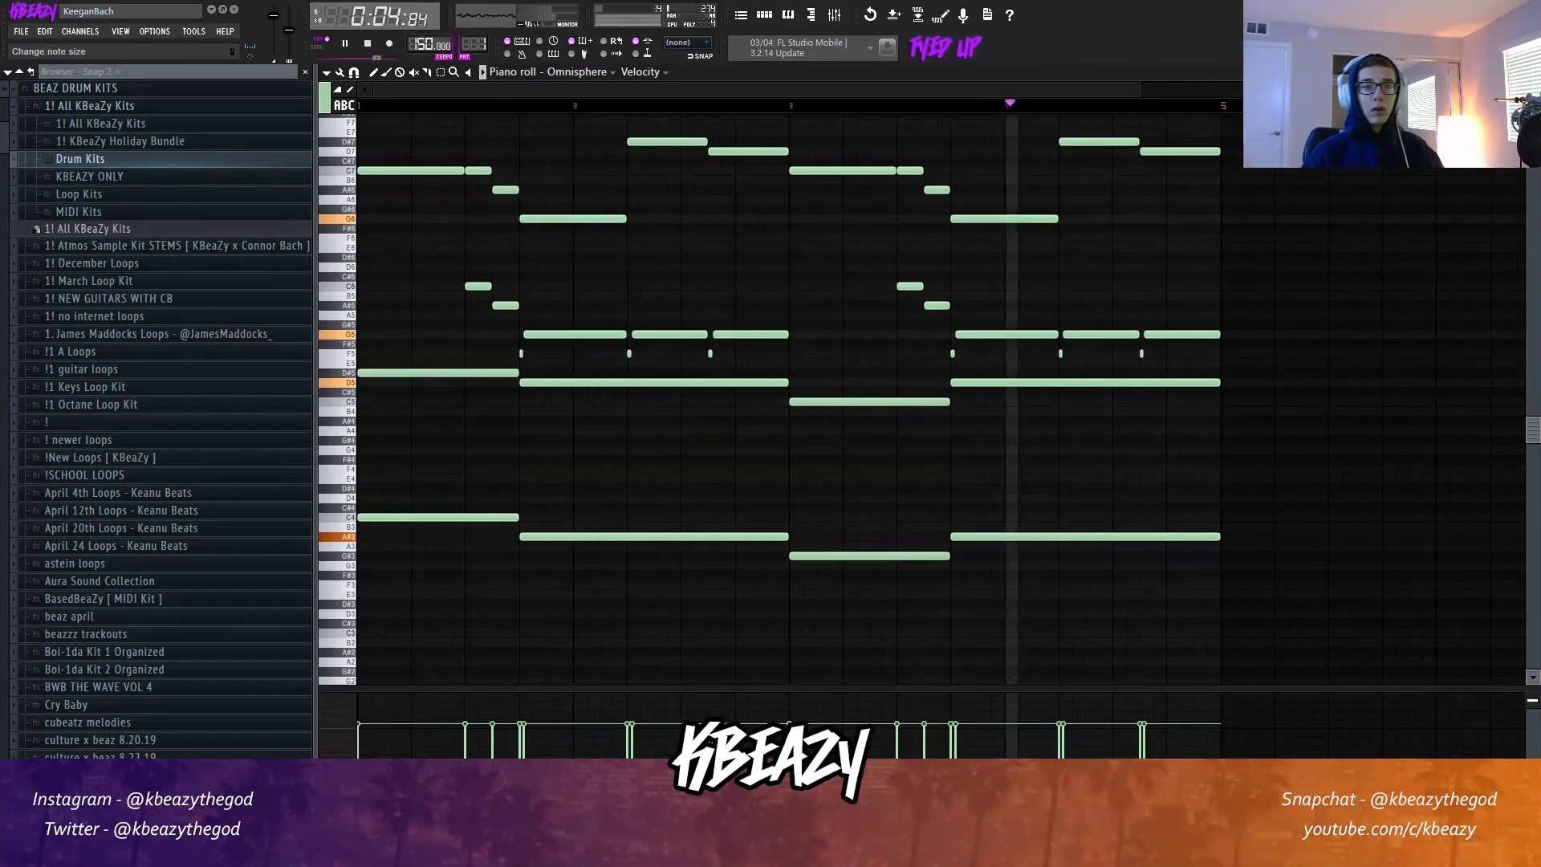
scroll(787, 401, up, 2)
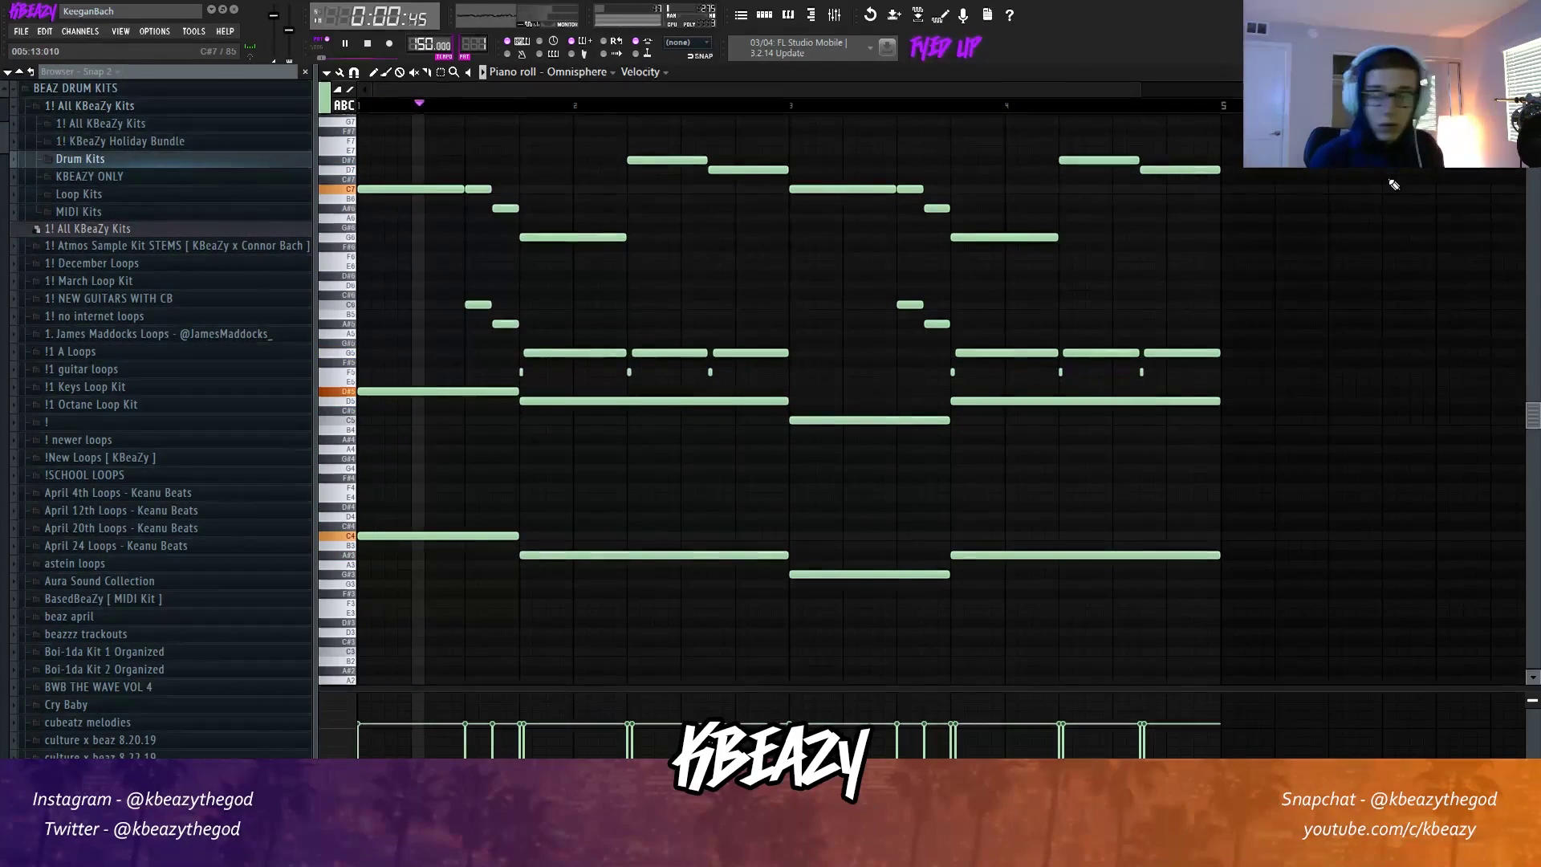
key(space)
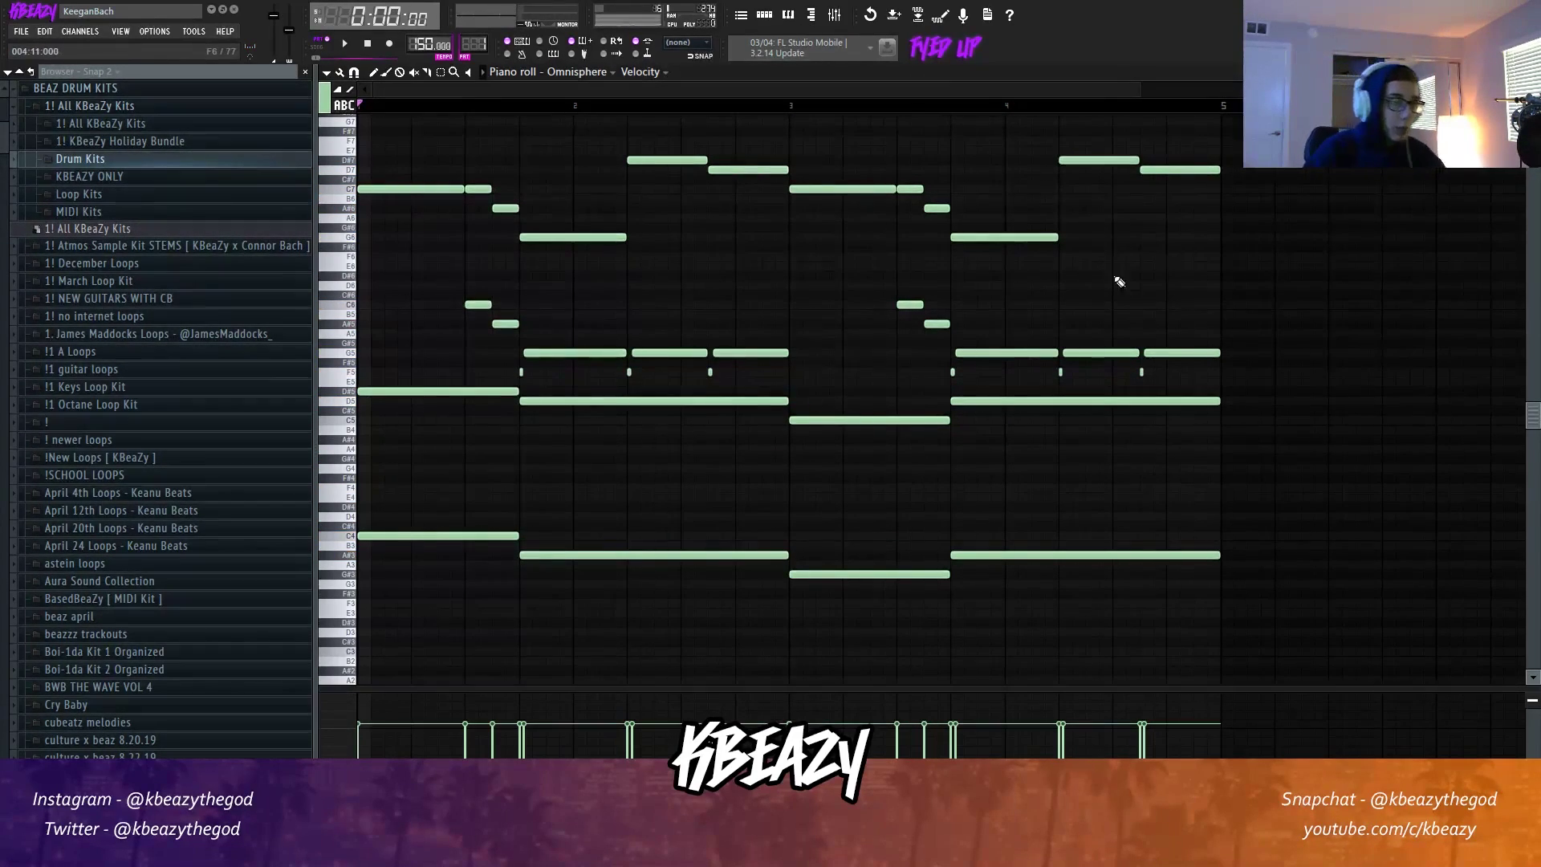
key(space)
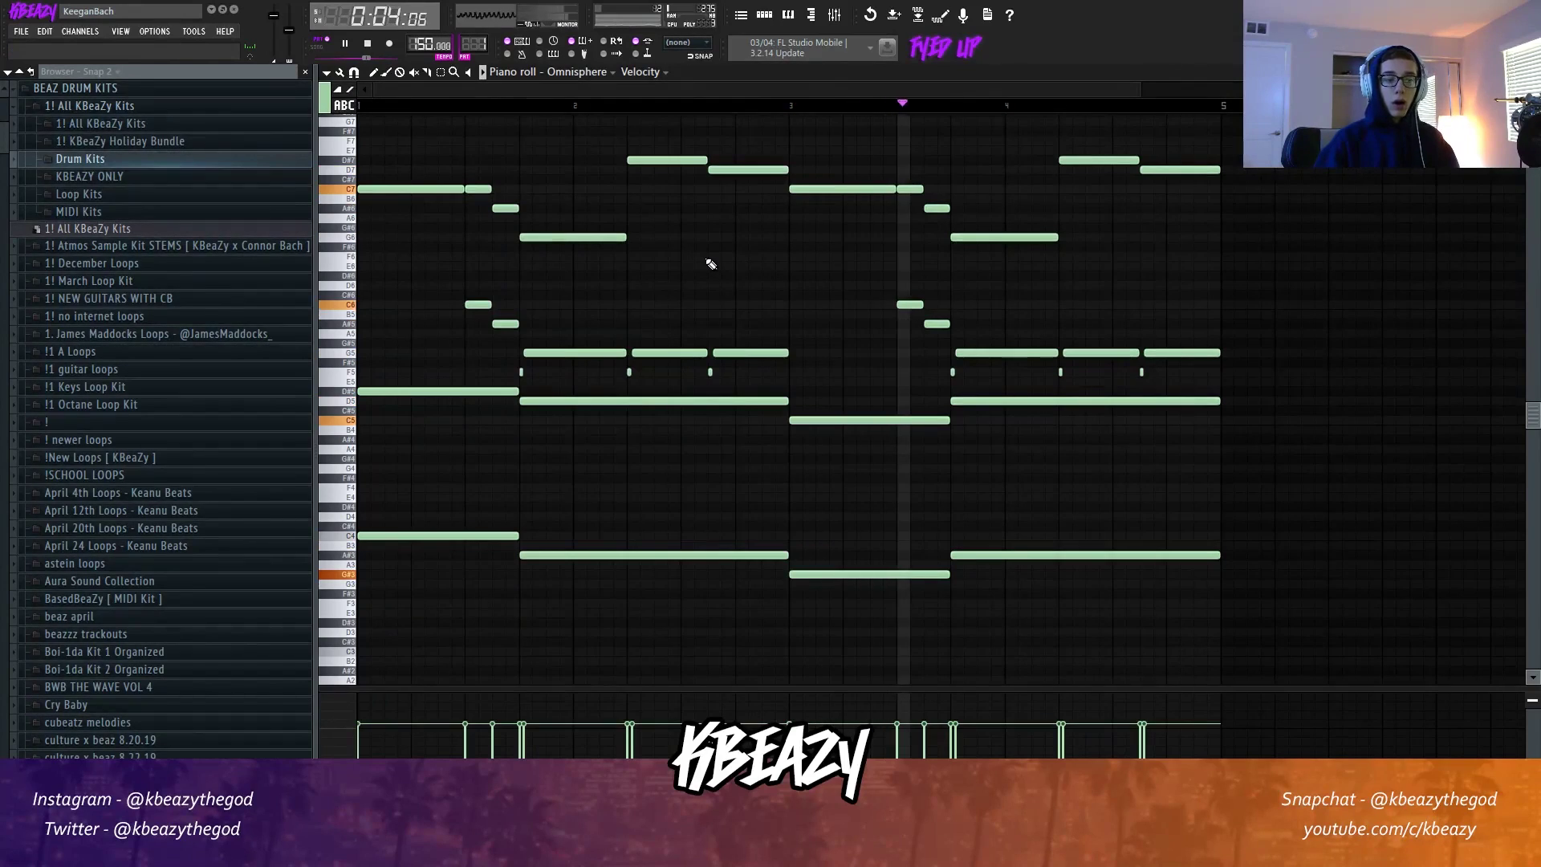
key(space)
key(space)
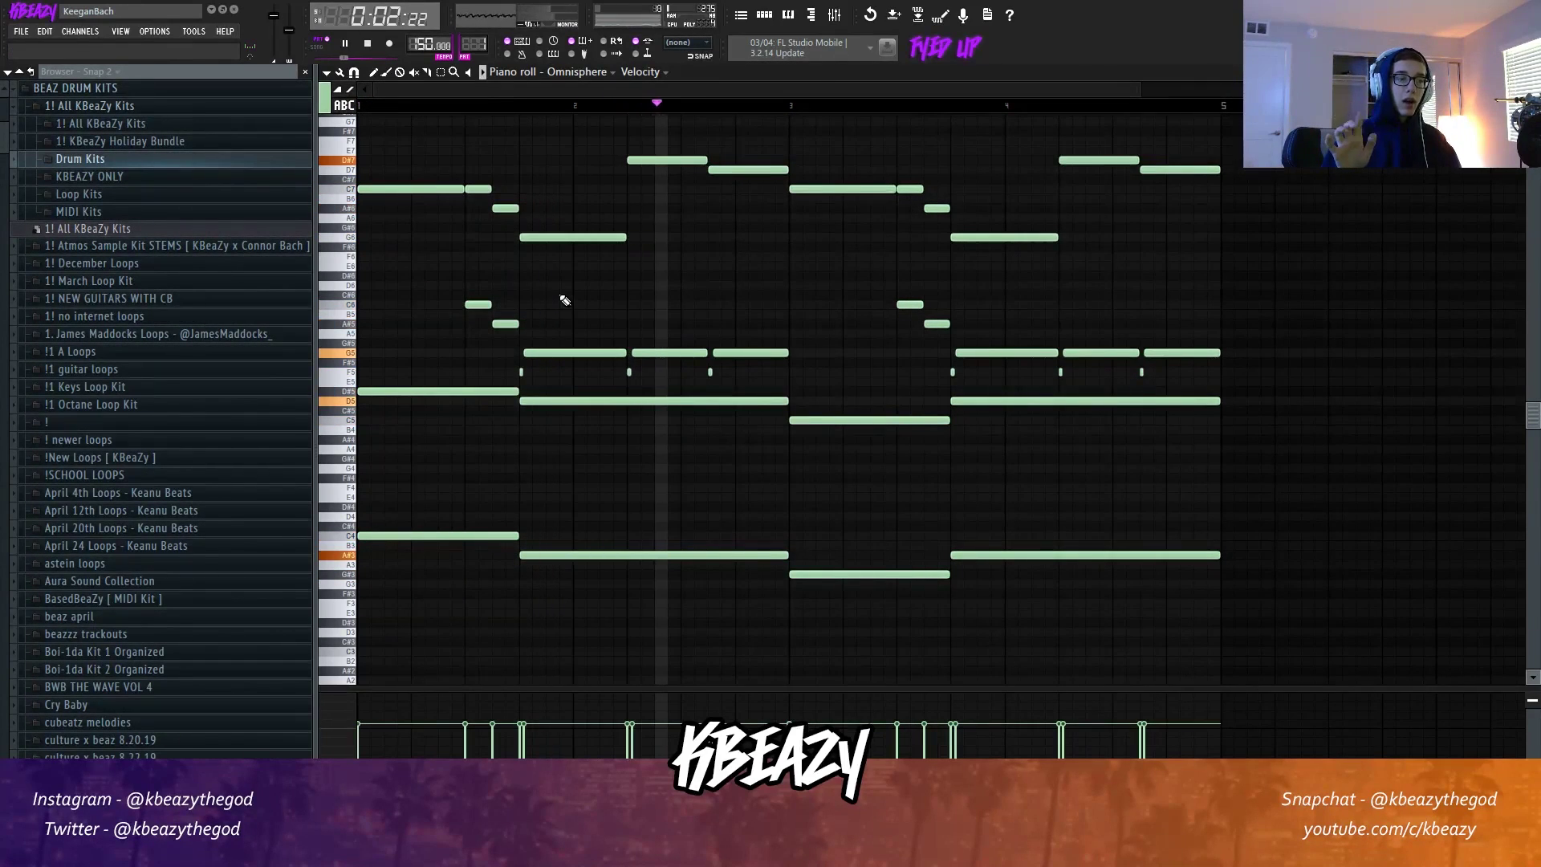
key(space)
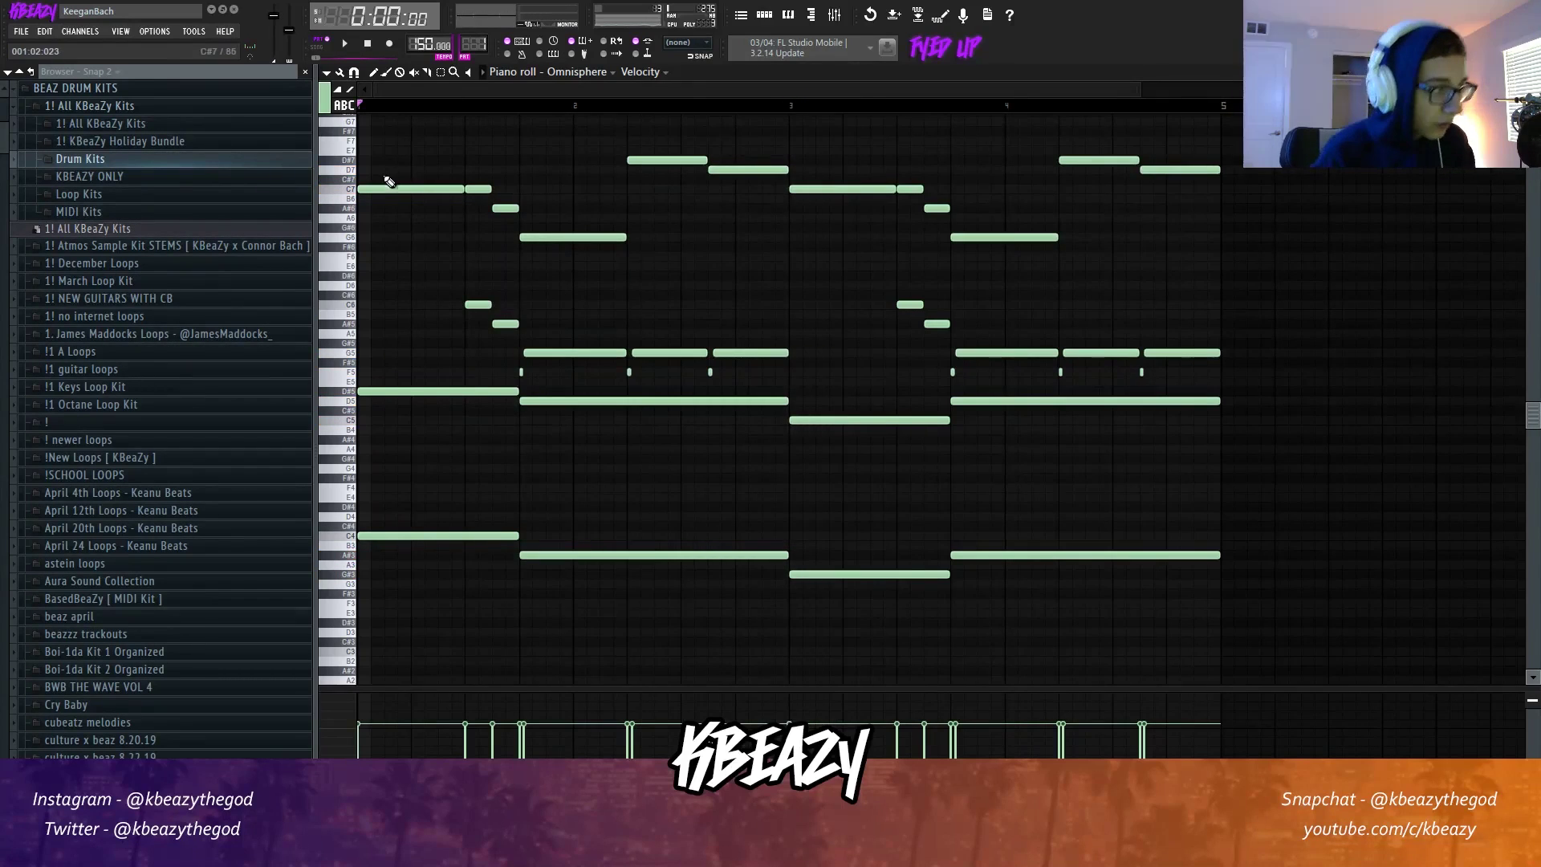
Lower the velocity of the upper melody notes across all four bars, and randomize the levels of all notes.
drag(1245, 233, 465, 127)
drag(1197, 282, 401, 130)
scroll(546, 152, down, 3)
key(ctrl+d)
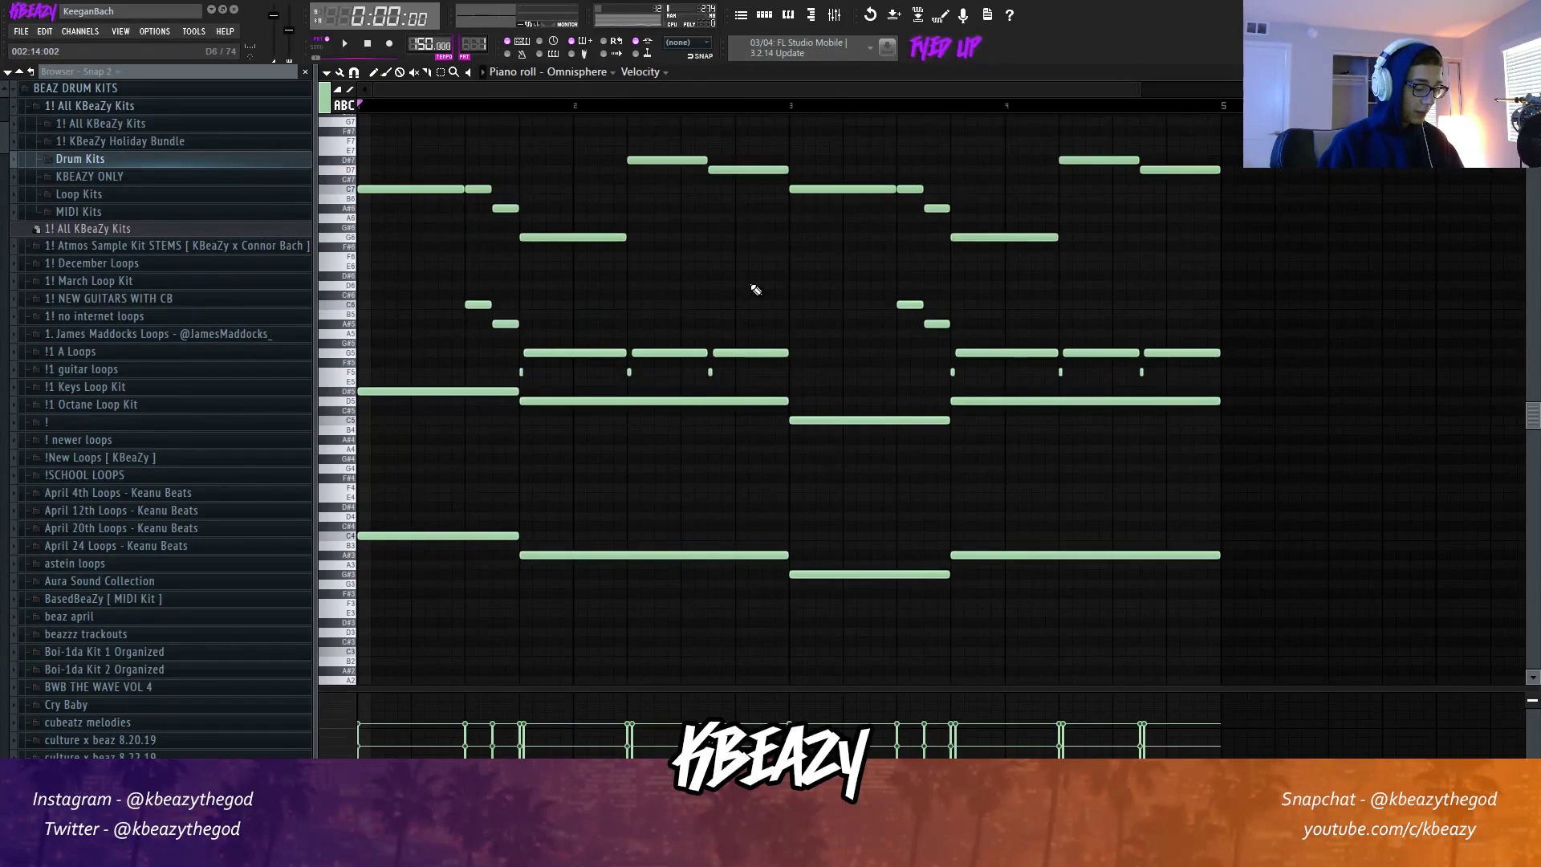
key(alt+r)
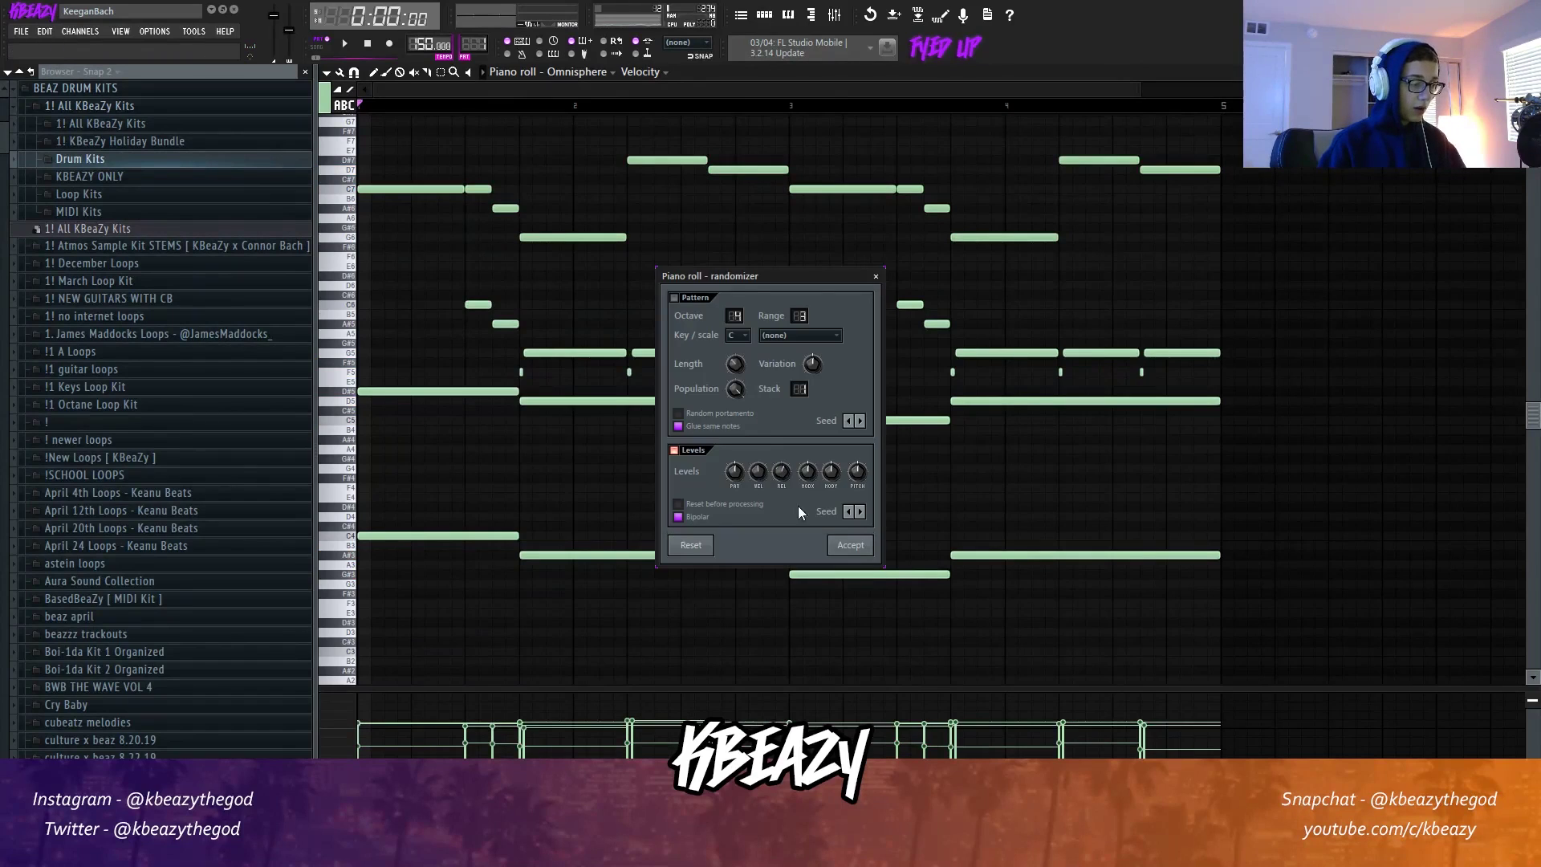
click(851, 545)
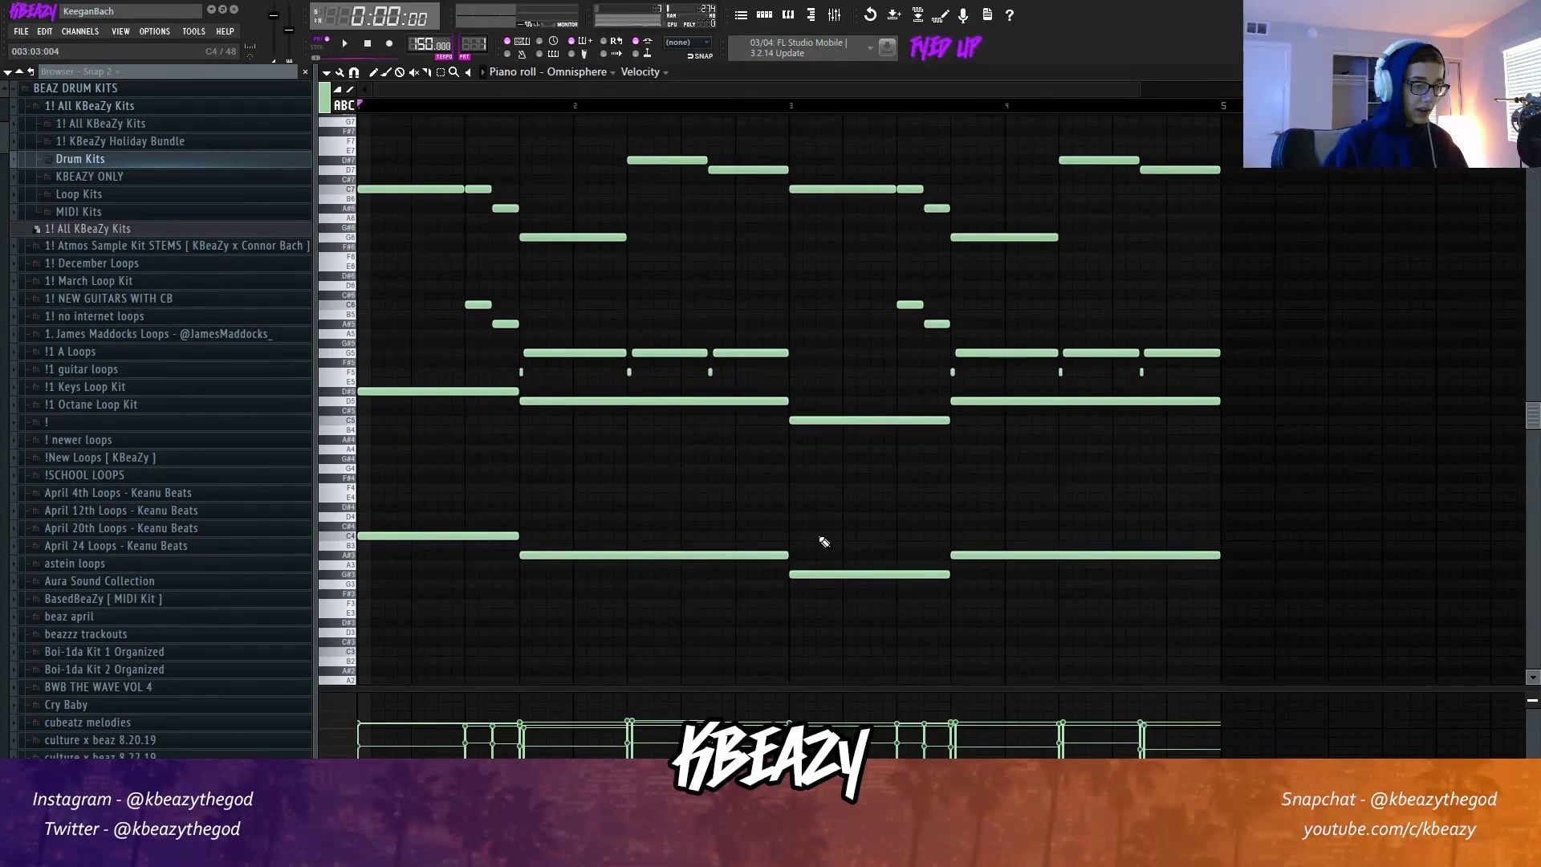
Strum the start and end of all notes with the strumizer, keeping Preserve end enabled, and play the result.
key(alt+s)
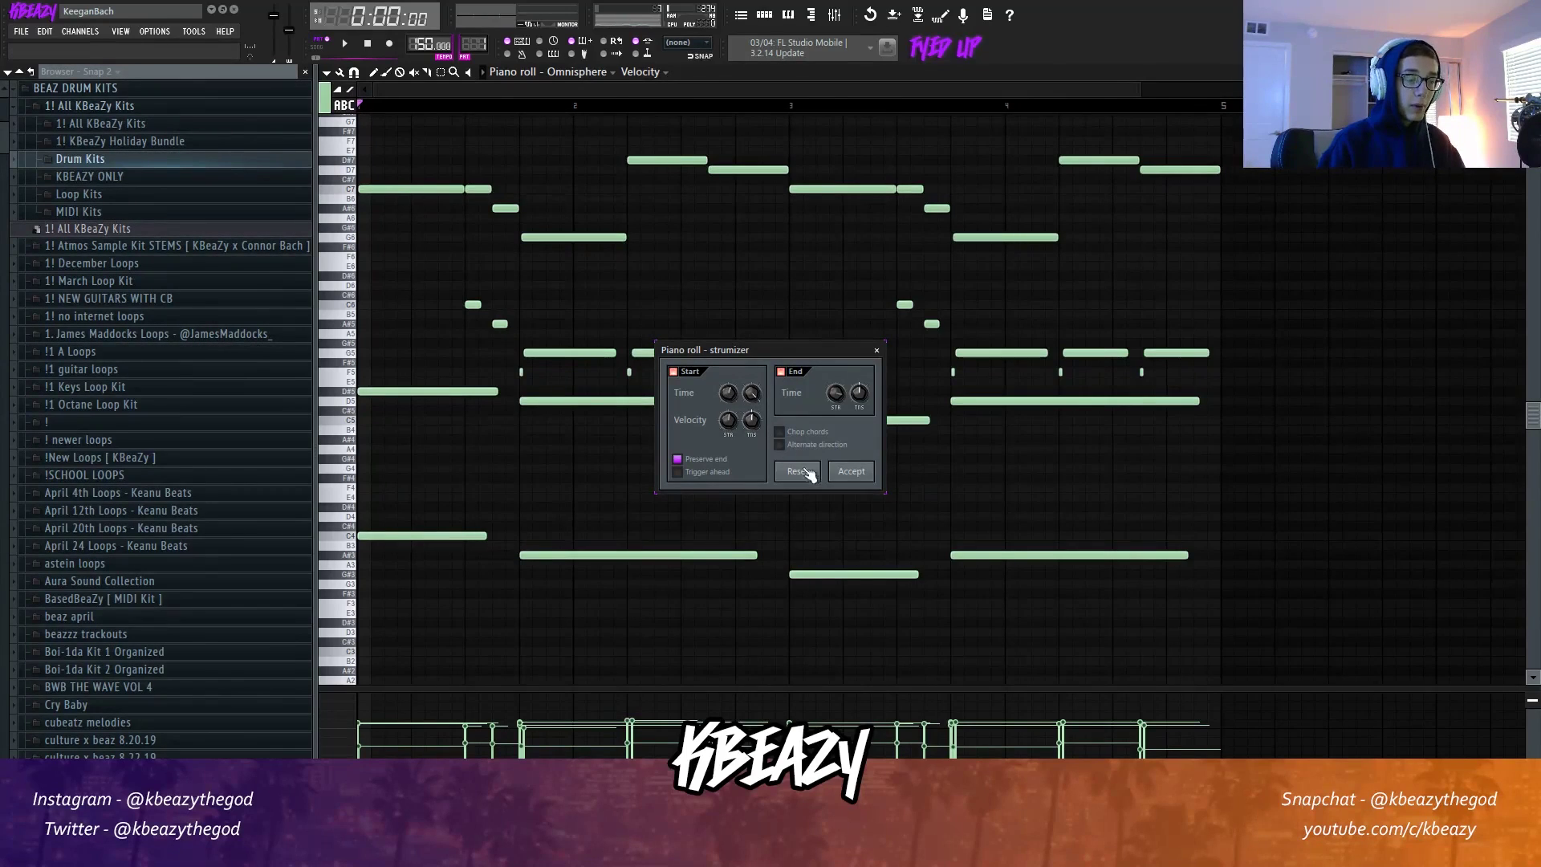
click(853, 473)
key(space)
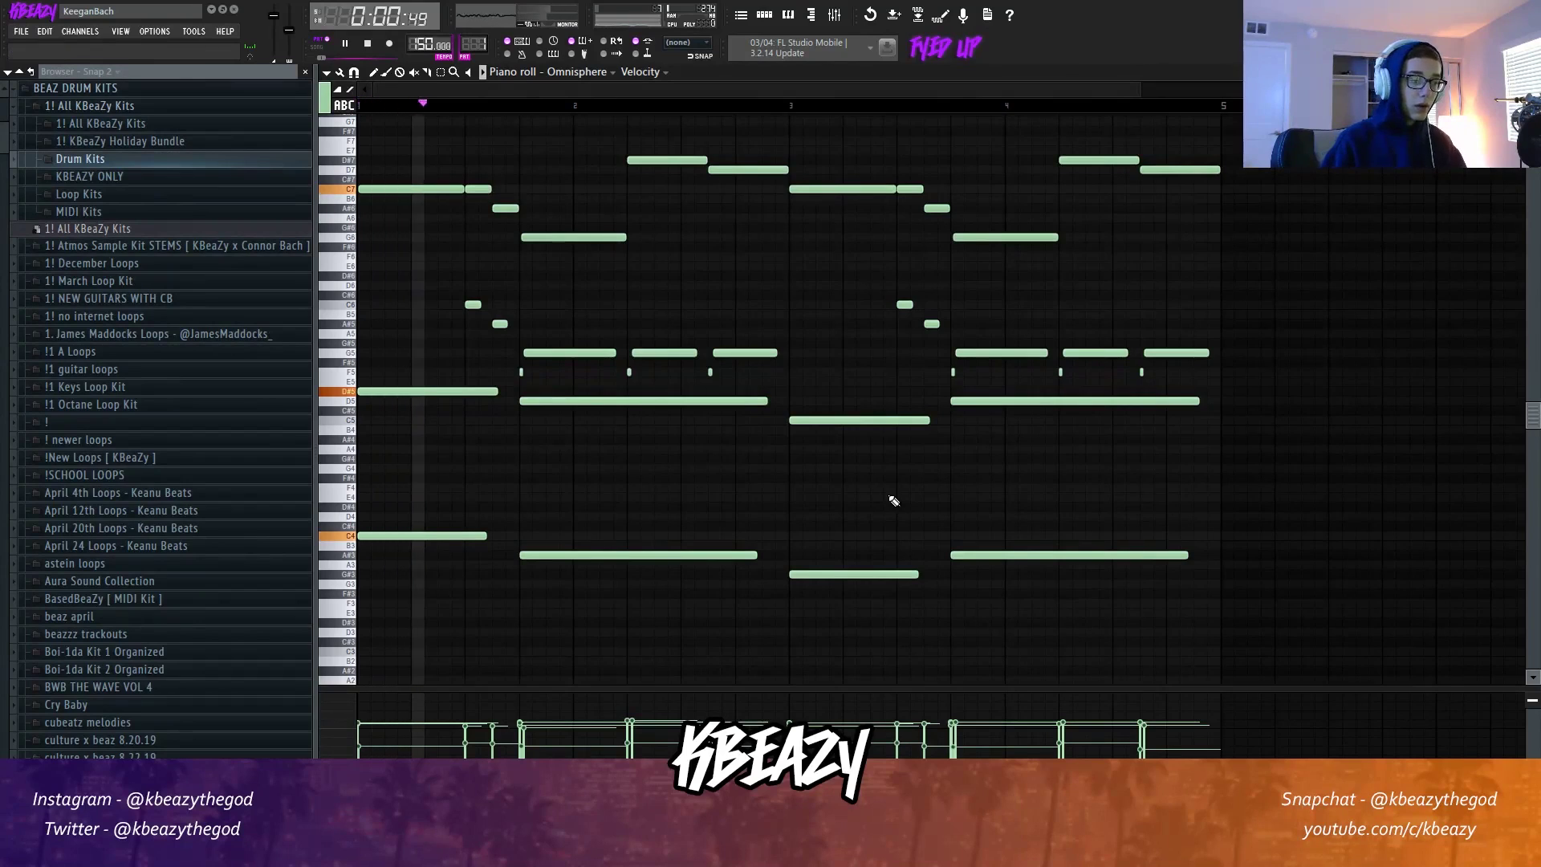
Lengthen the strummed notes of the first and second chords so each chord lasts until the next one starts.
drag(492, 546, 358, 391)
drag(498, 391, 520, 393)
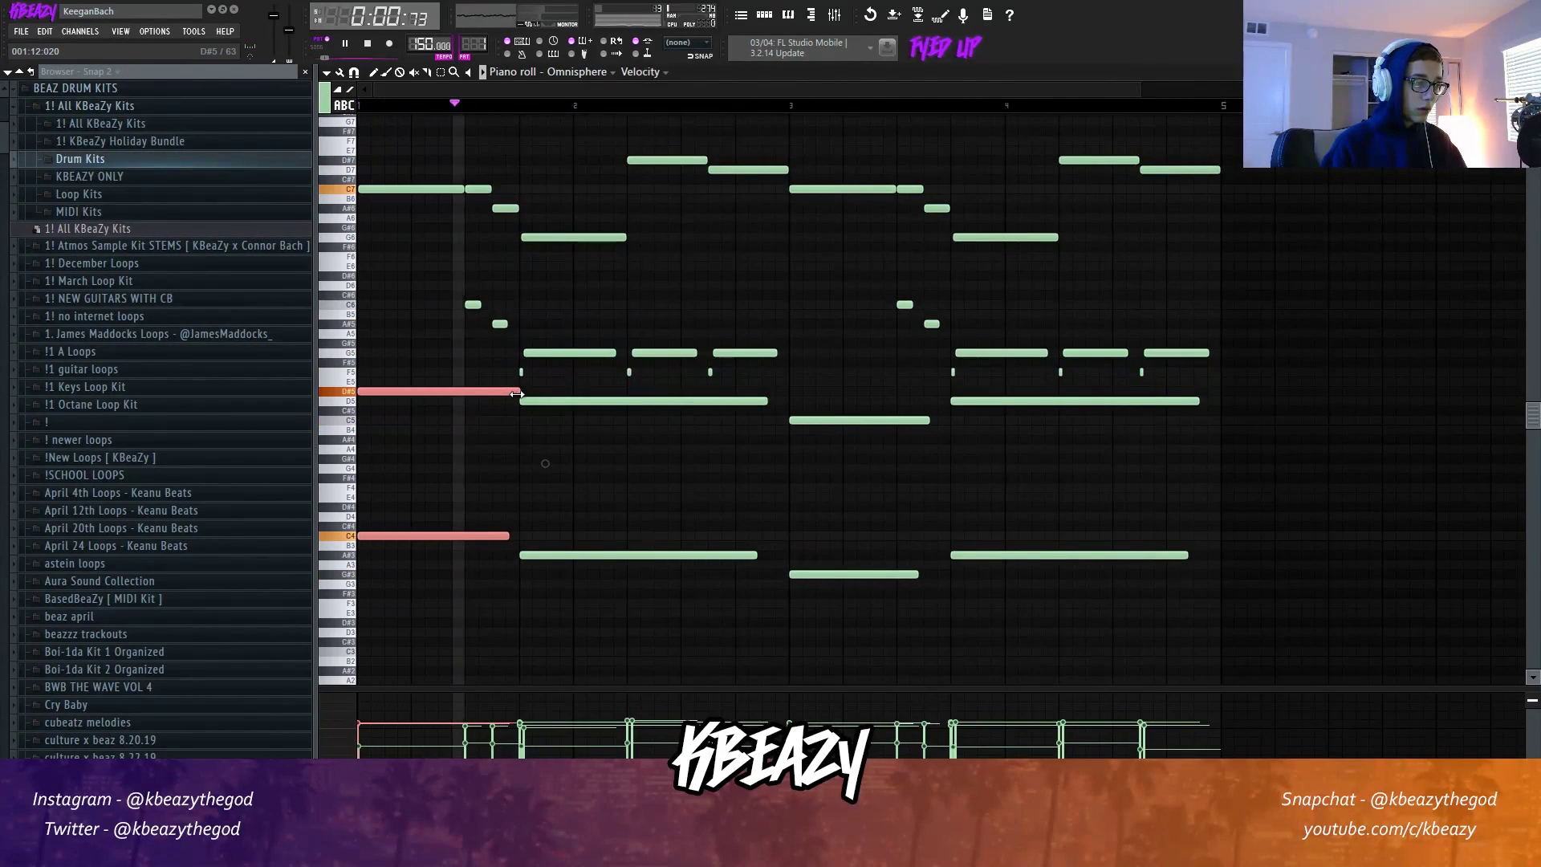
key(space)
click(517, 542)
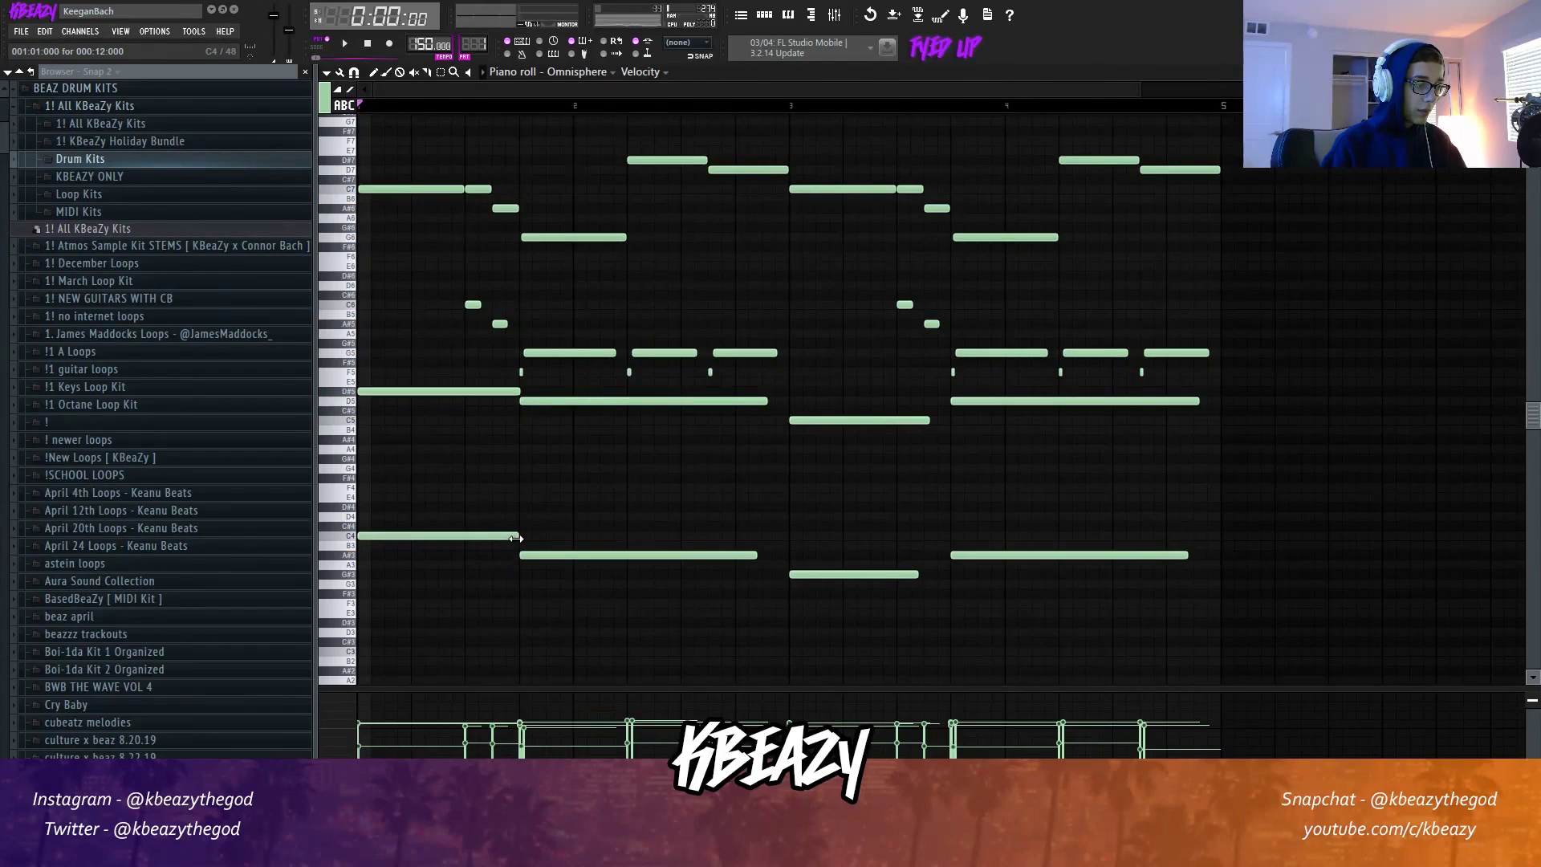
drag(520, 586, 718, 413)
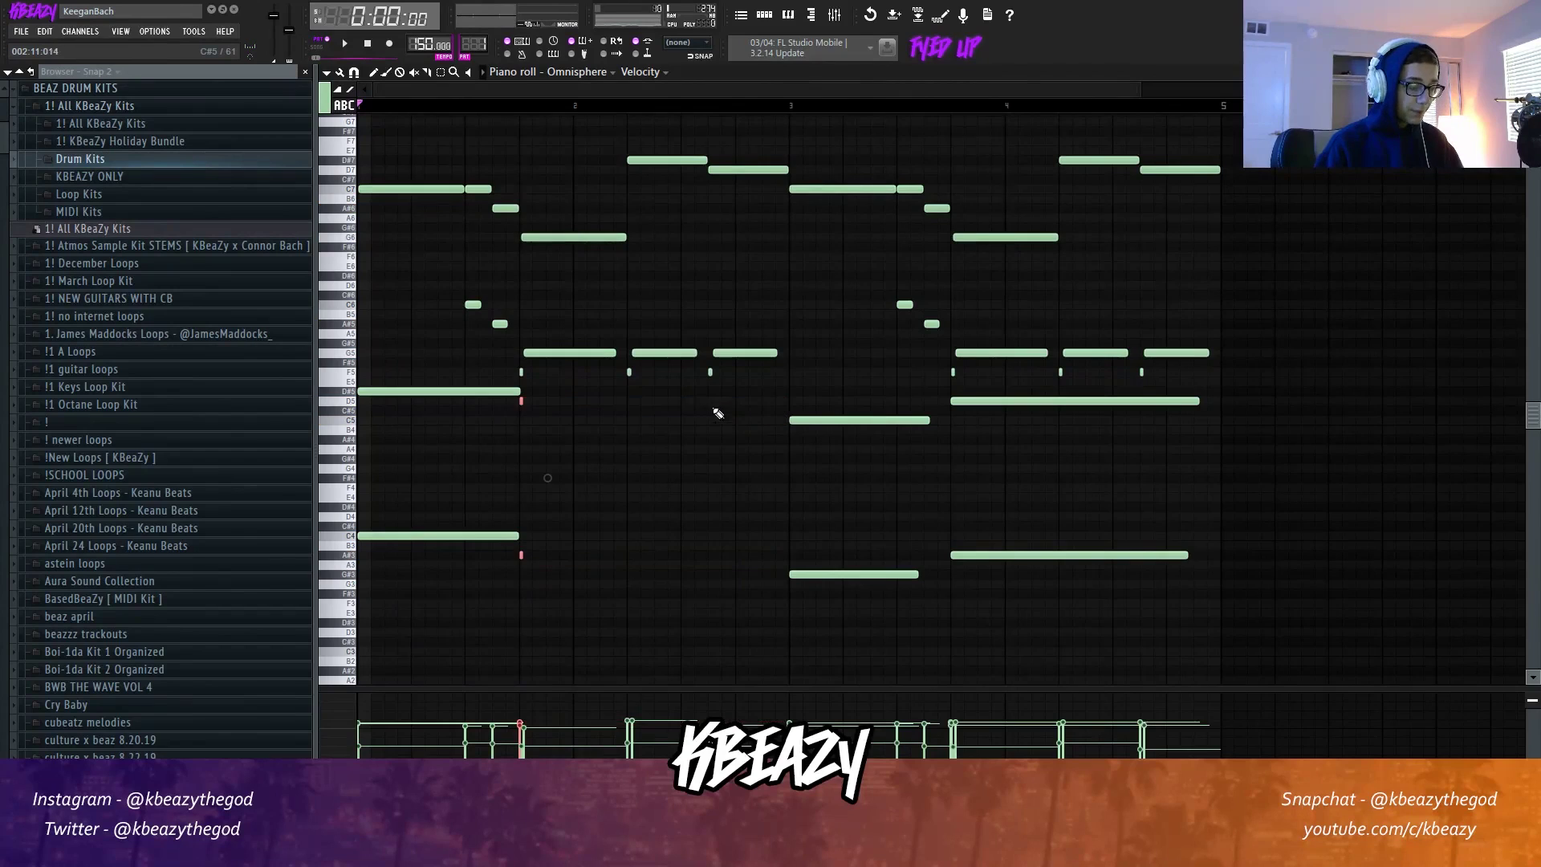
drag(522, 399, 809, 423)
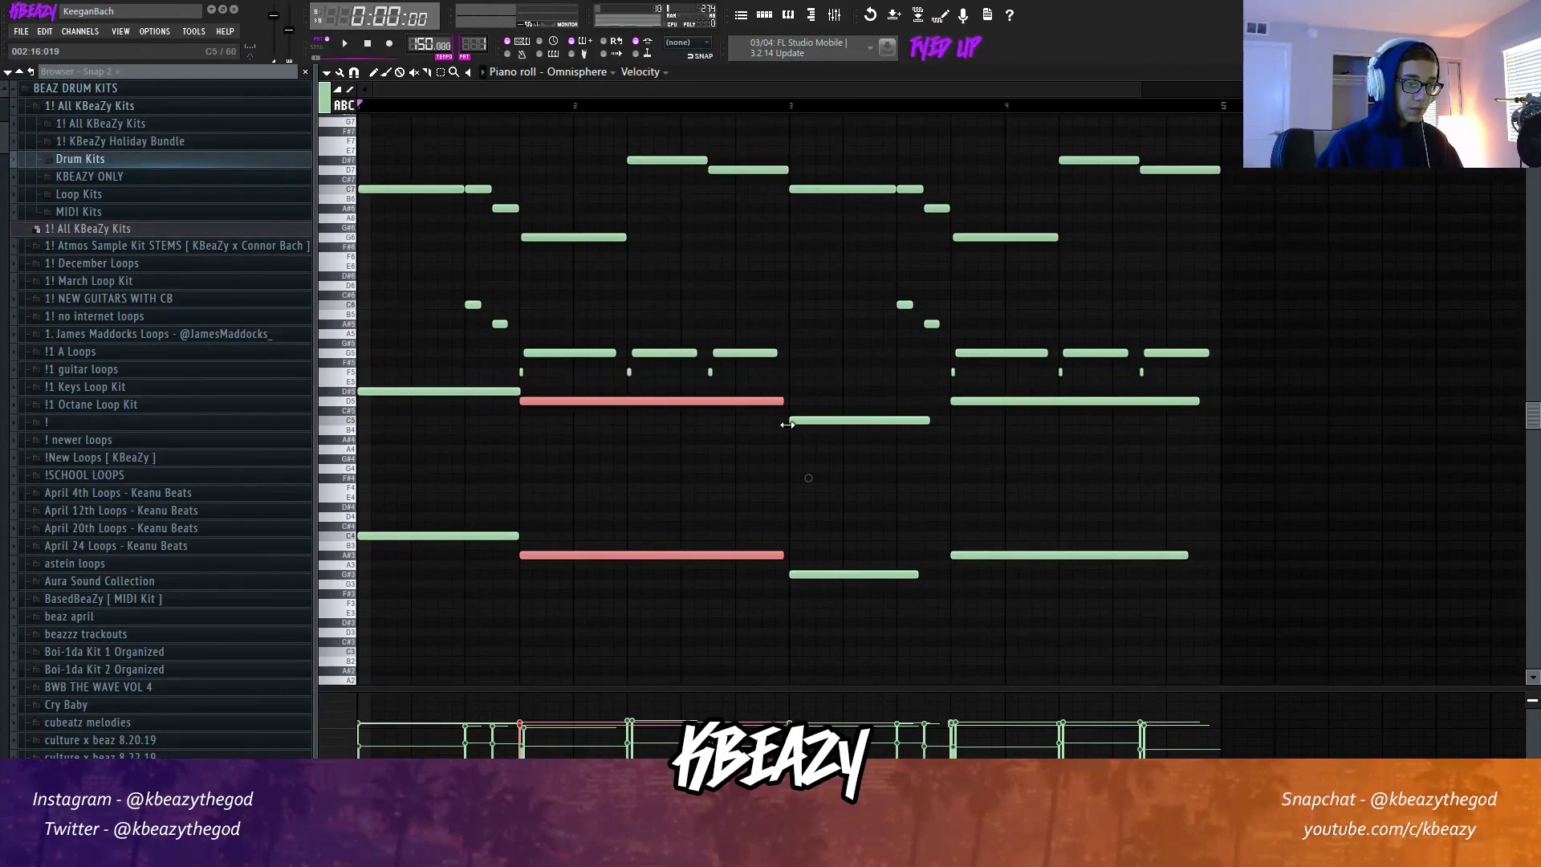
Lengthen the third chord's notes to the start of the fourth chord and the fourth chord's notes to bar 5.
drag(869, 607, 968, 436)
drag(1074, 582, 1108, 389)
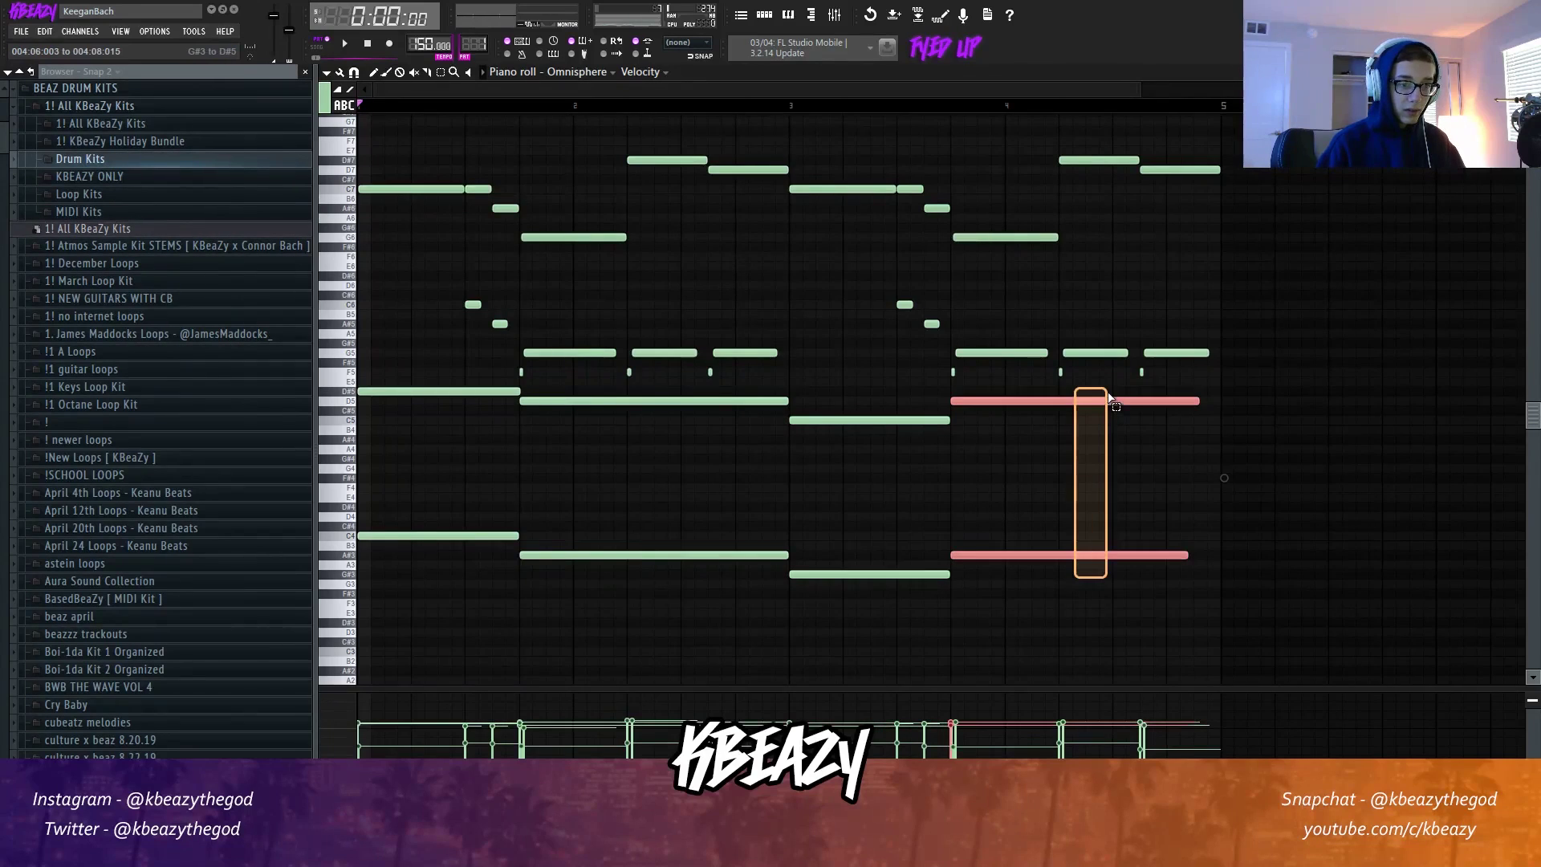
mouse_move(1199, 400)
mouse_down()
mouse_move(955, 406)
mouse_move(1207, 426)
mouse_up()
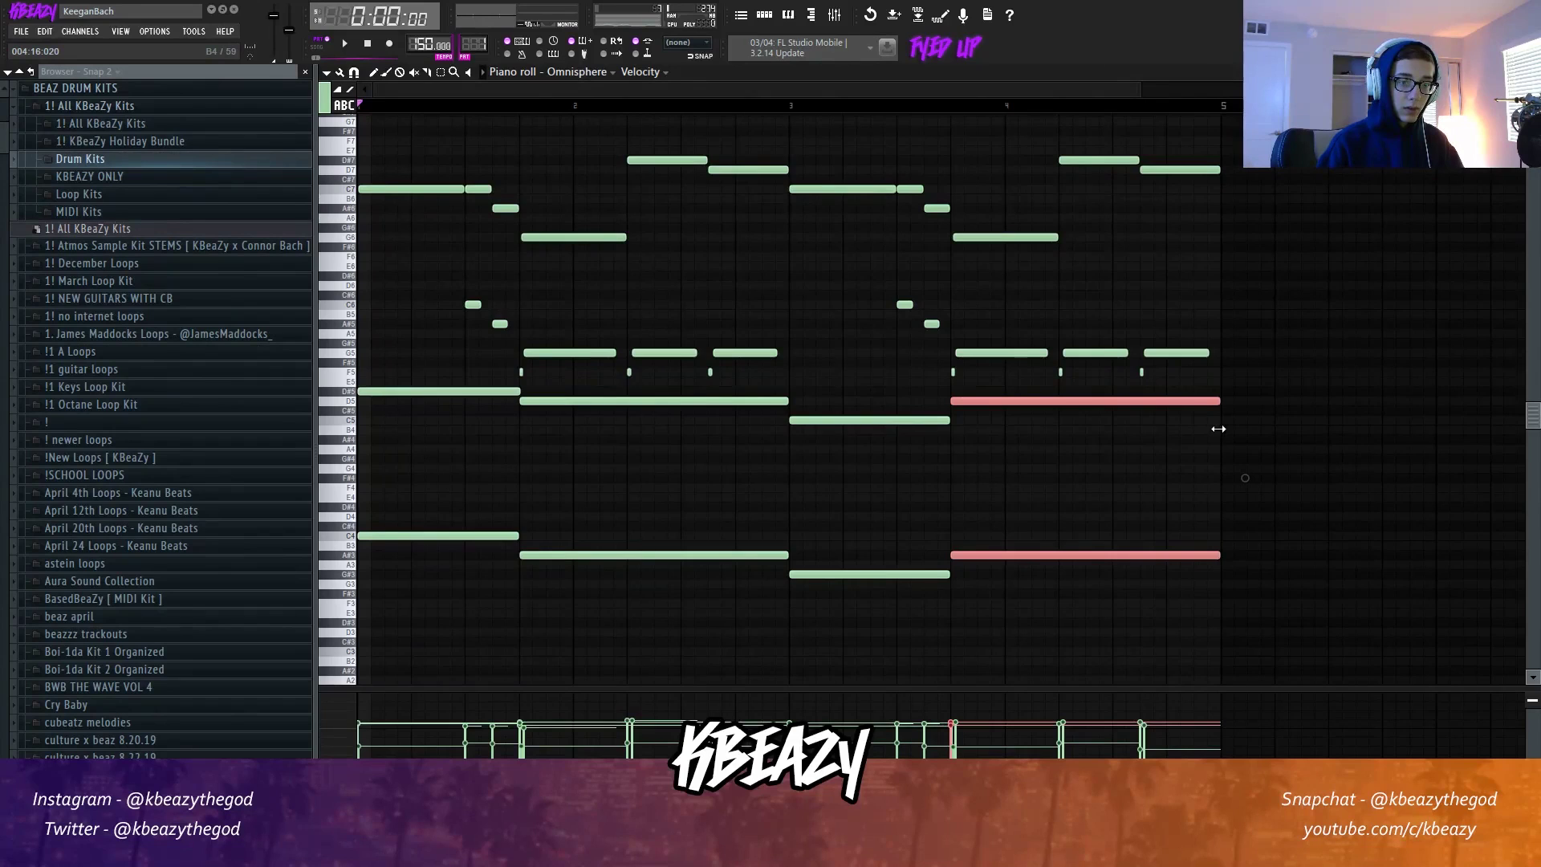
click(1218, 429)
key(space)
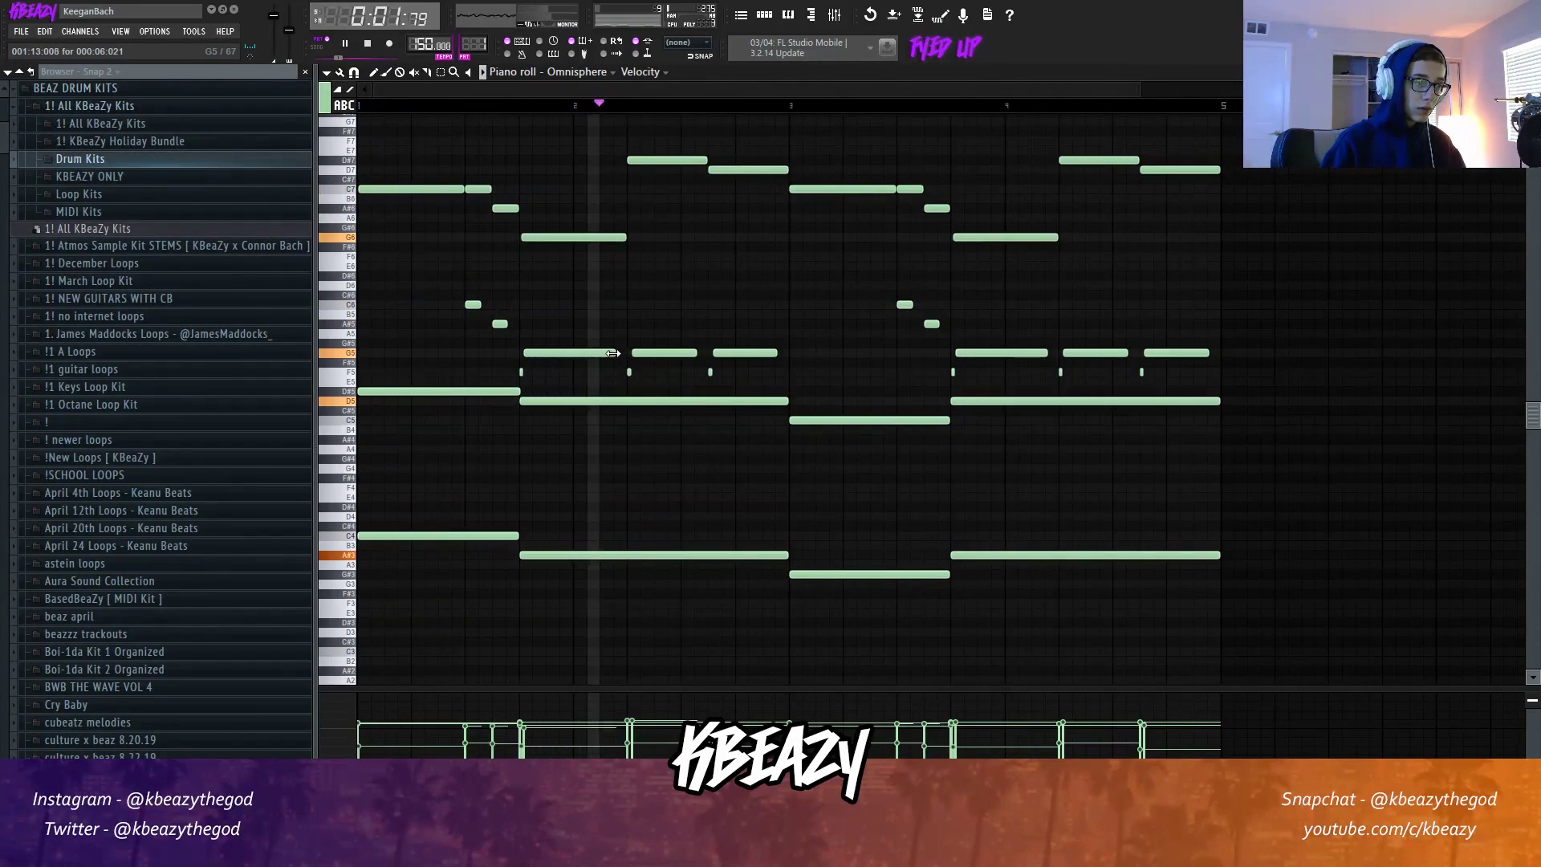
Lengthen all six G5 melody notes to close the gaps left by strumming, up to bar 3 and bar 5.
key(space)
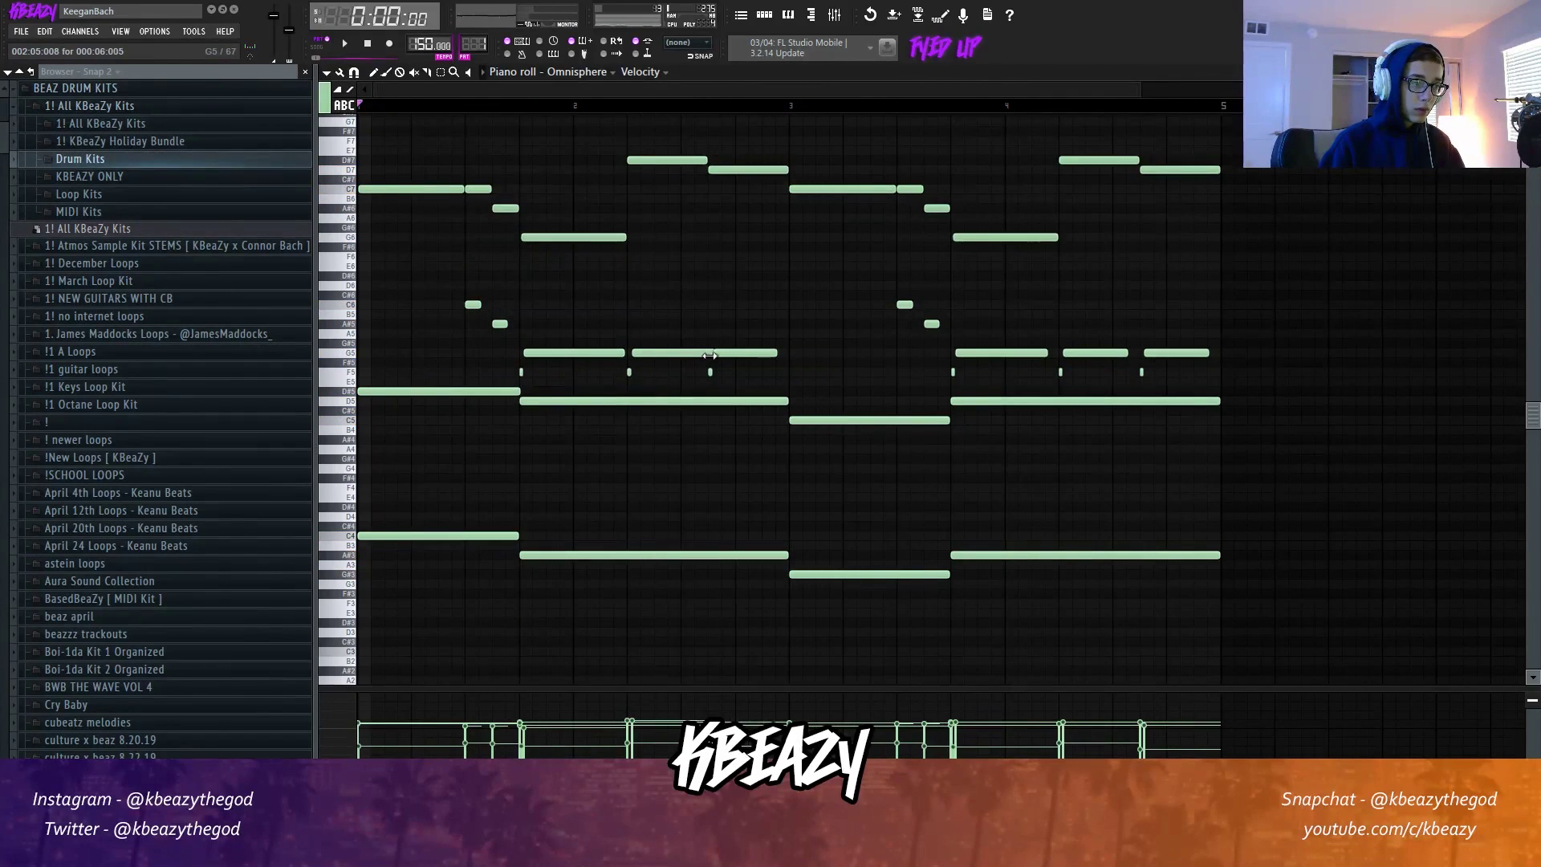
key(space)
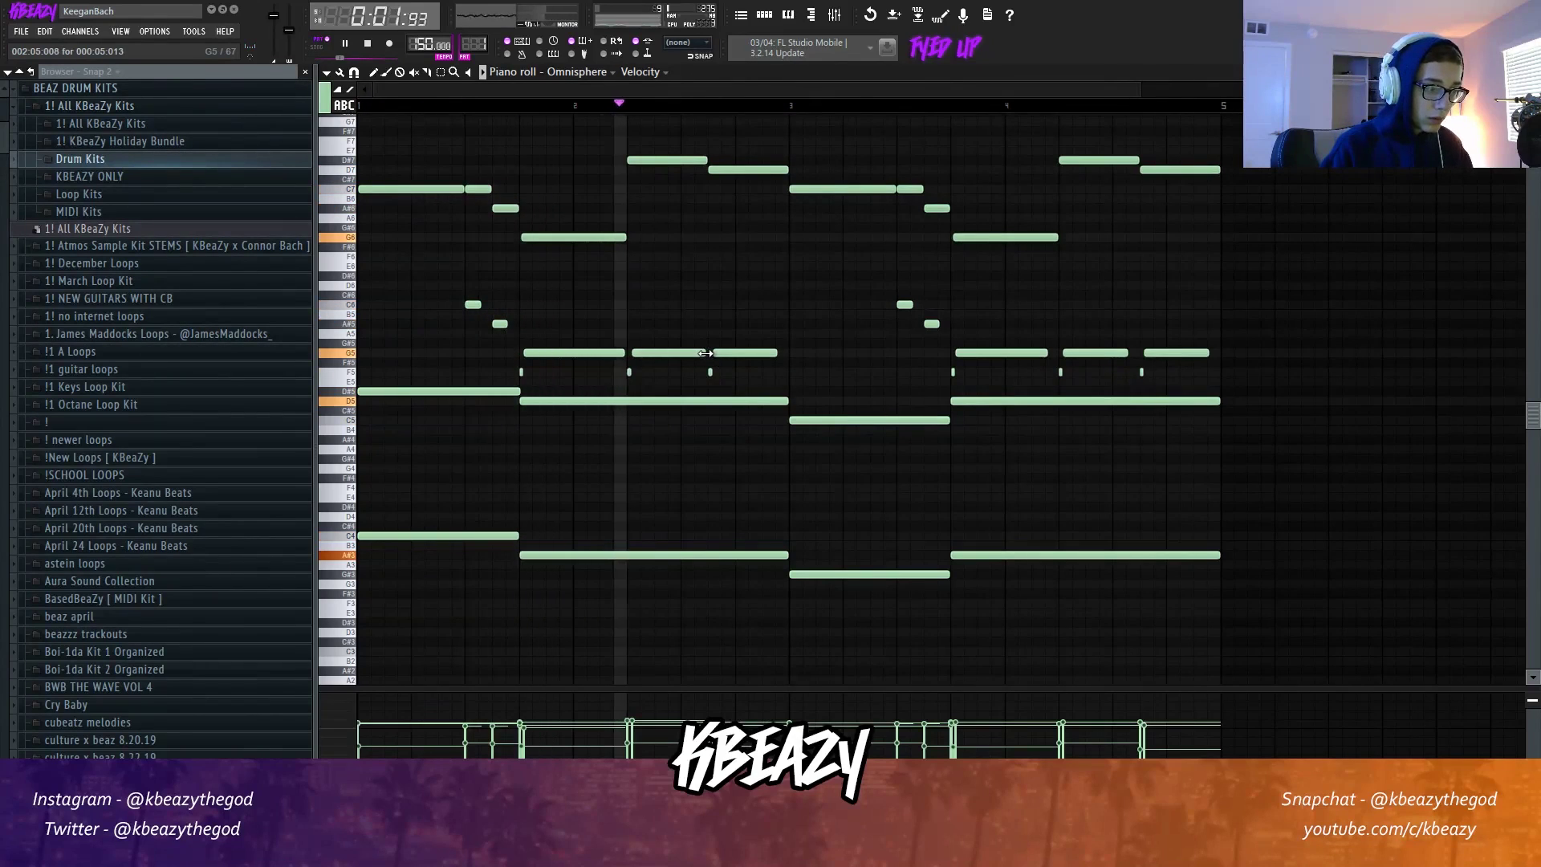
drag(776, 354, 788, 356)
key(space)
key(space)
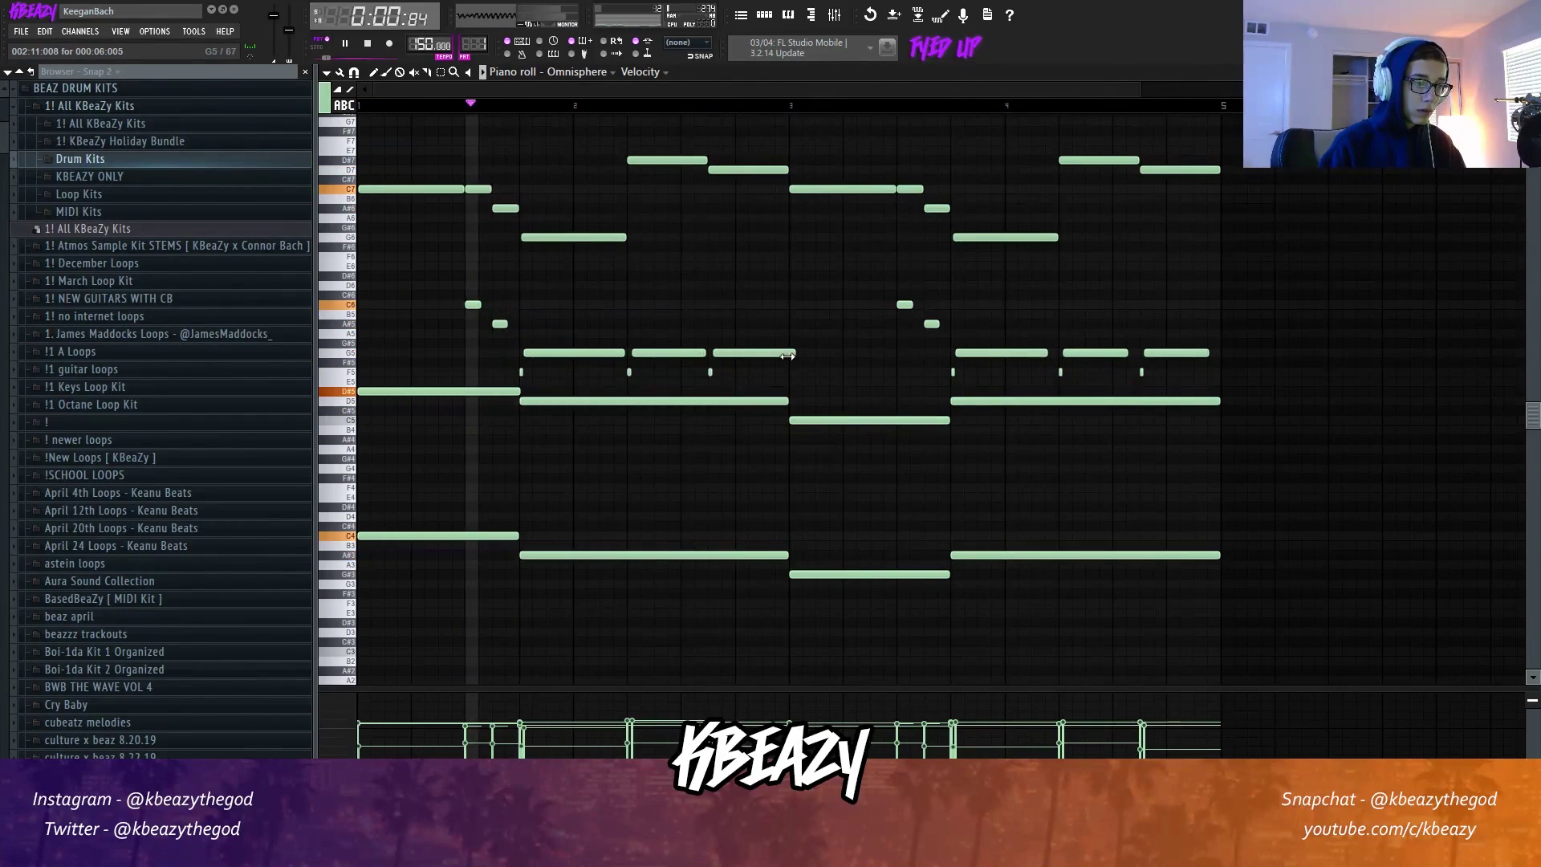
drag(1047, 354, 1220, 355)
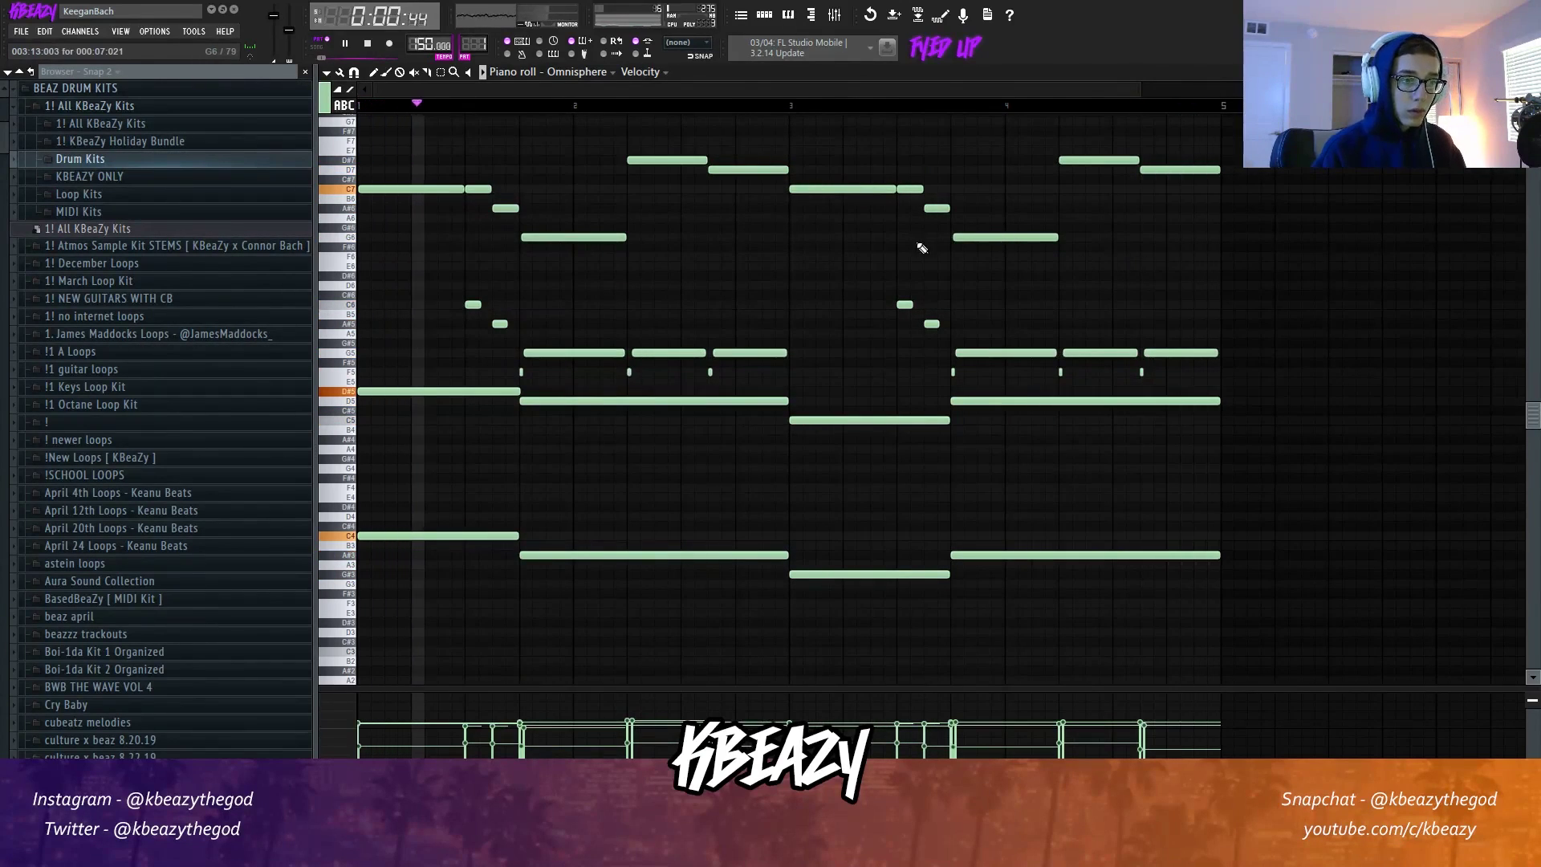
Stop playback, set the snap to Line and quantize the start and end times of the upper melody notes.
key(space)
click(354, 72)
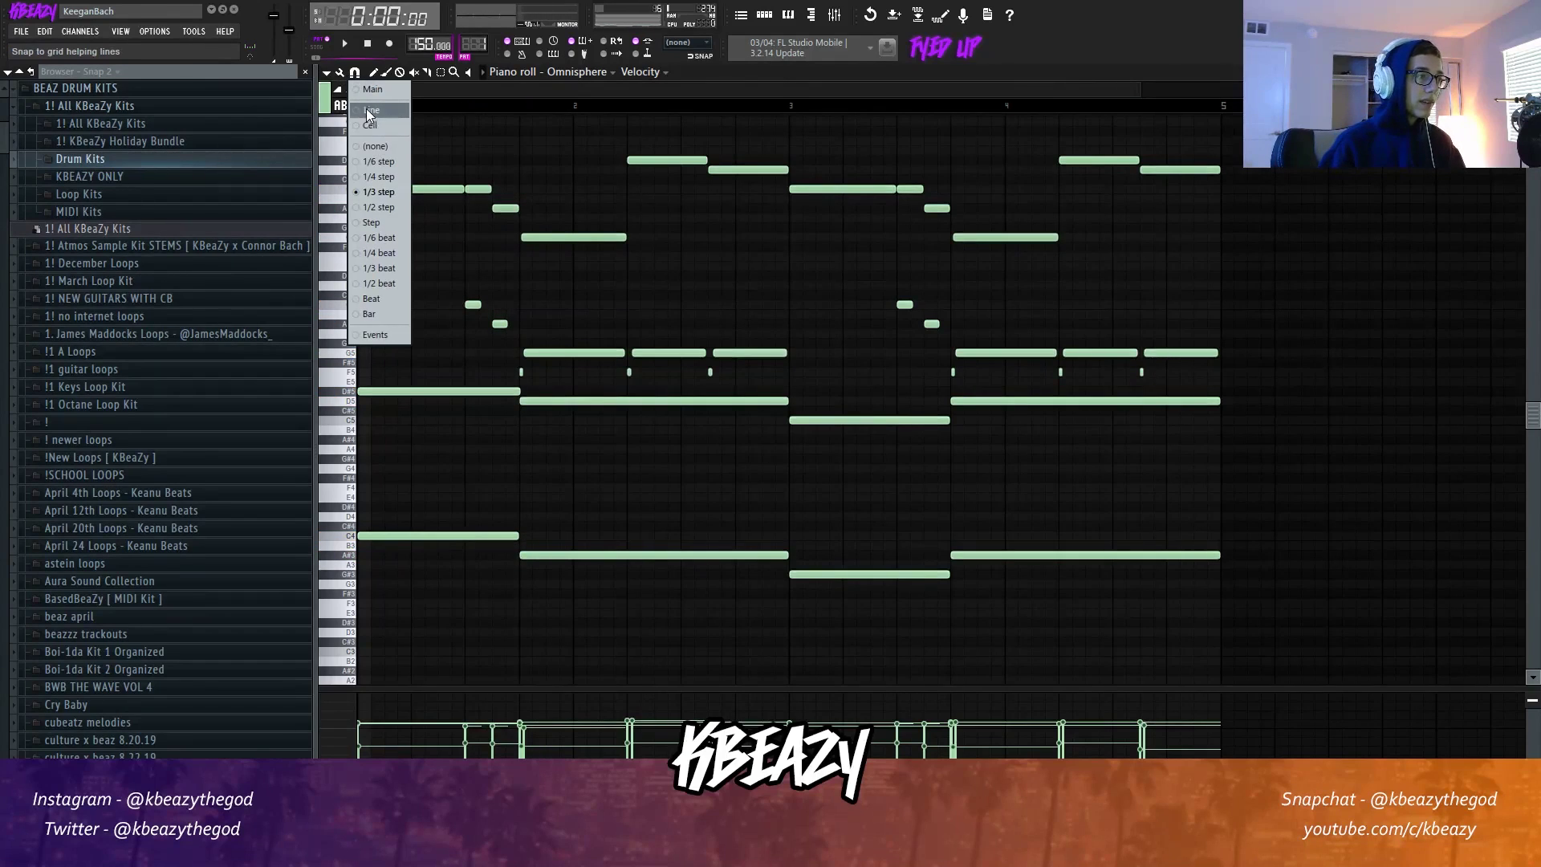
click(366, 110)
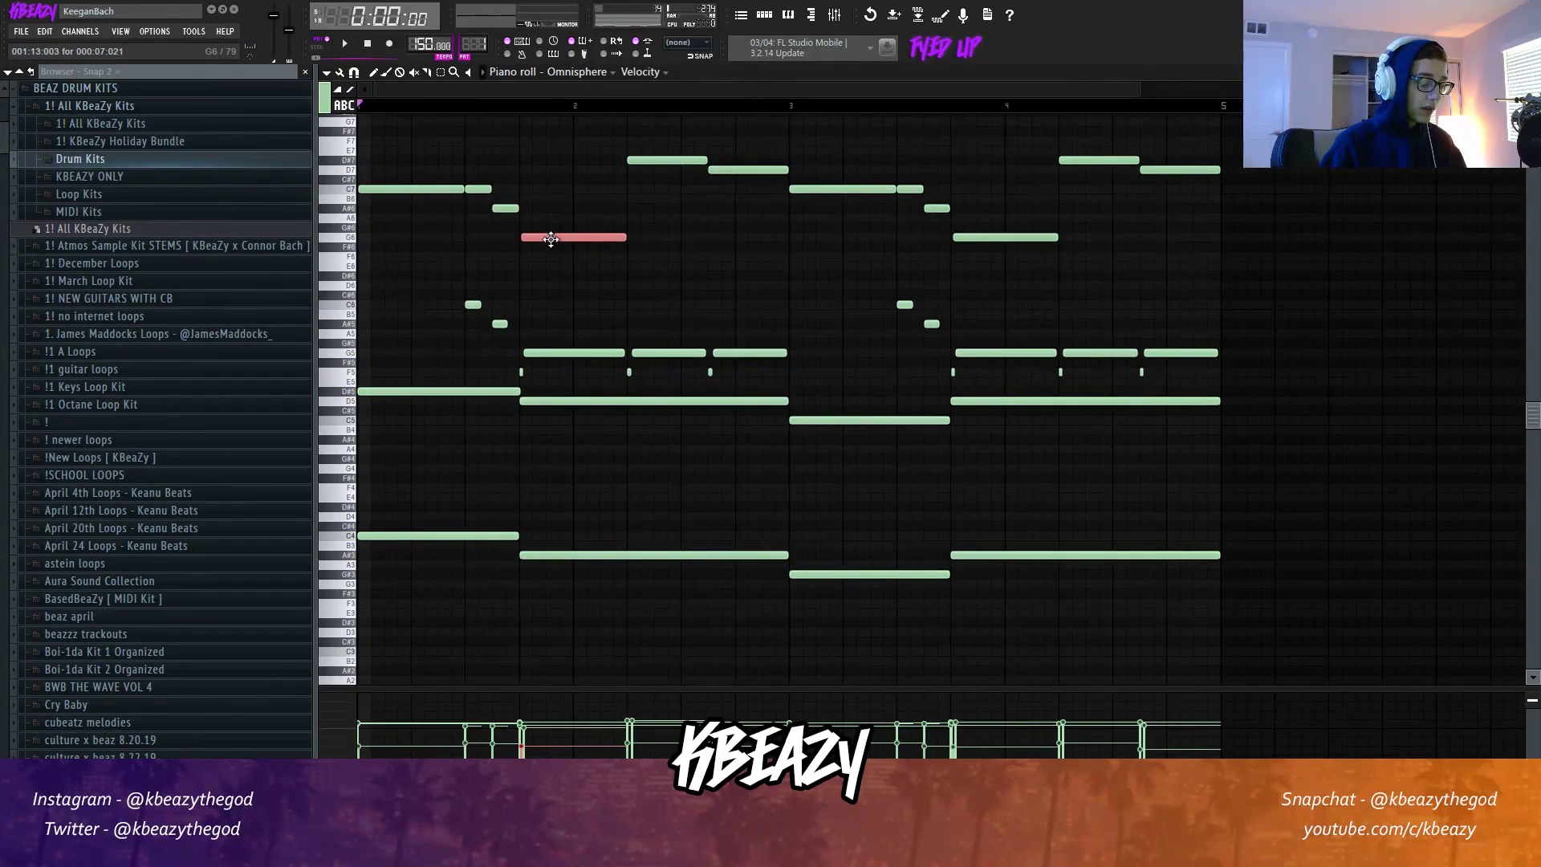
drag(1226, 256, 366, 113)
key(alt+q)
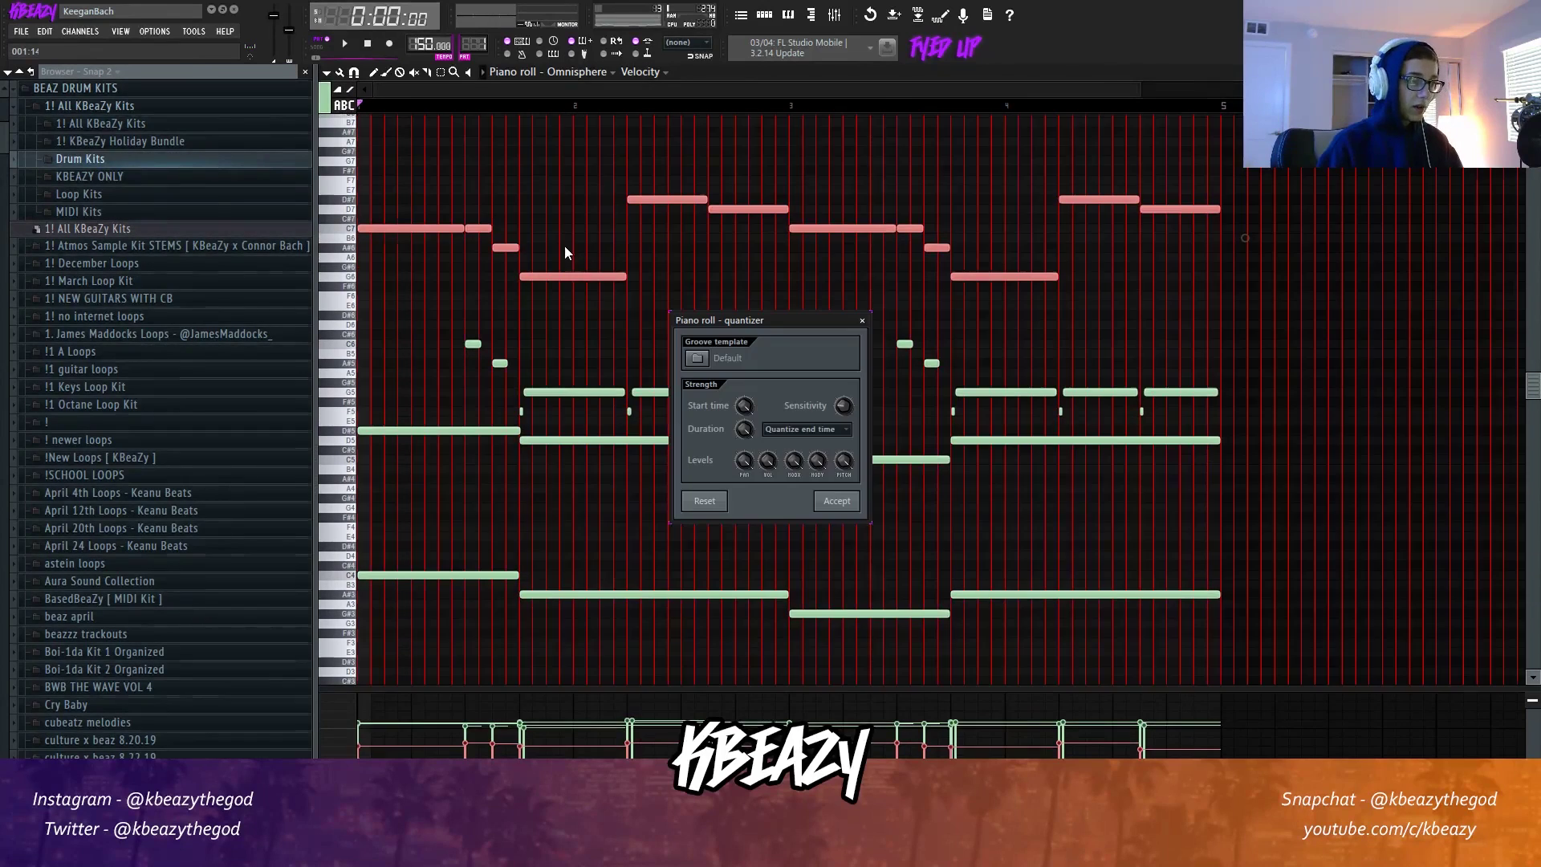
click(836, 500)
key(ctrl+d)
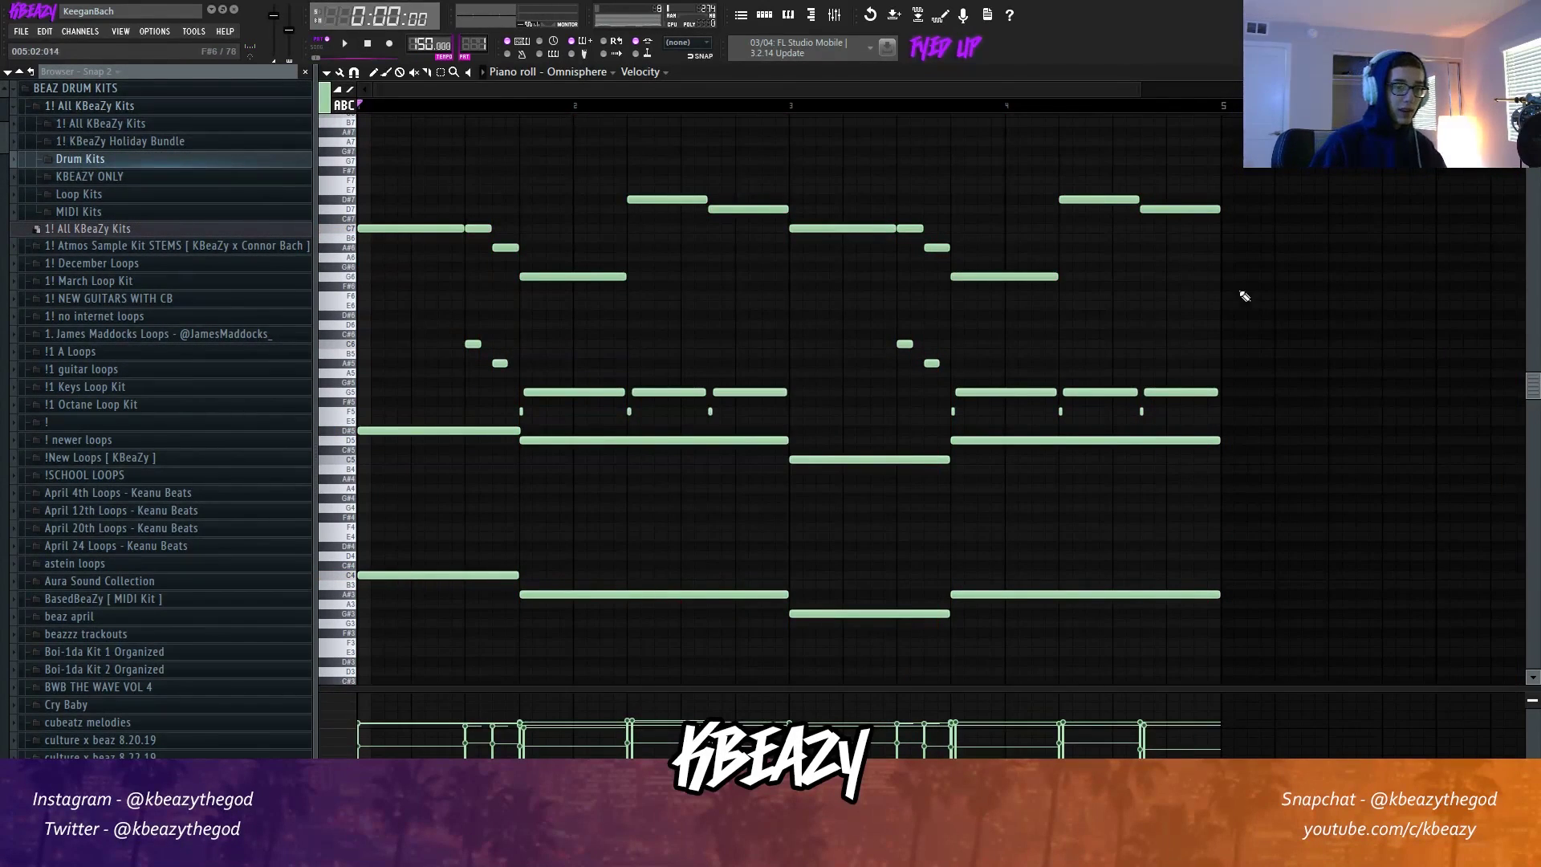
drag(1244, 297, 359, 132)
key(ctrl+d)
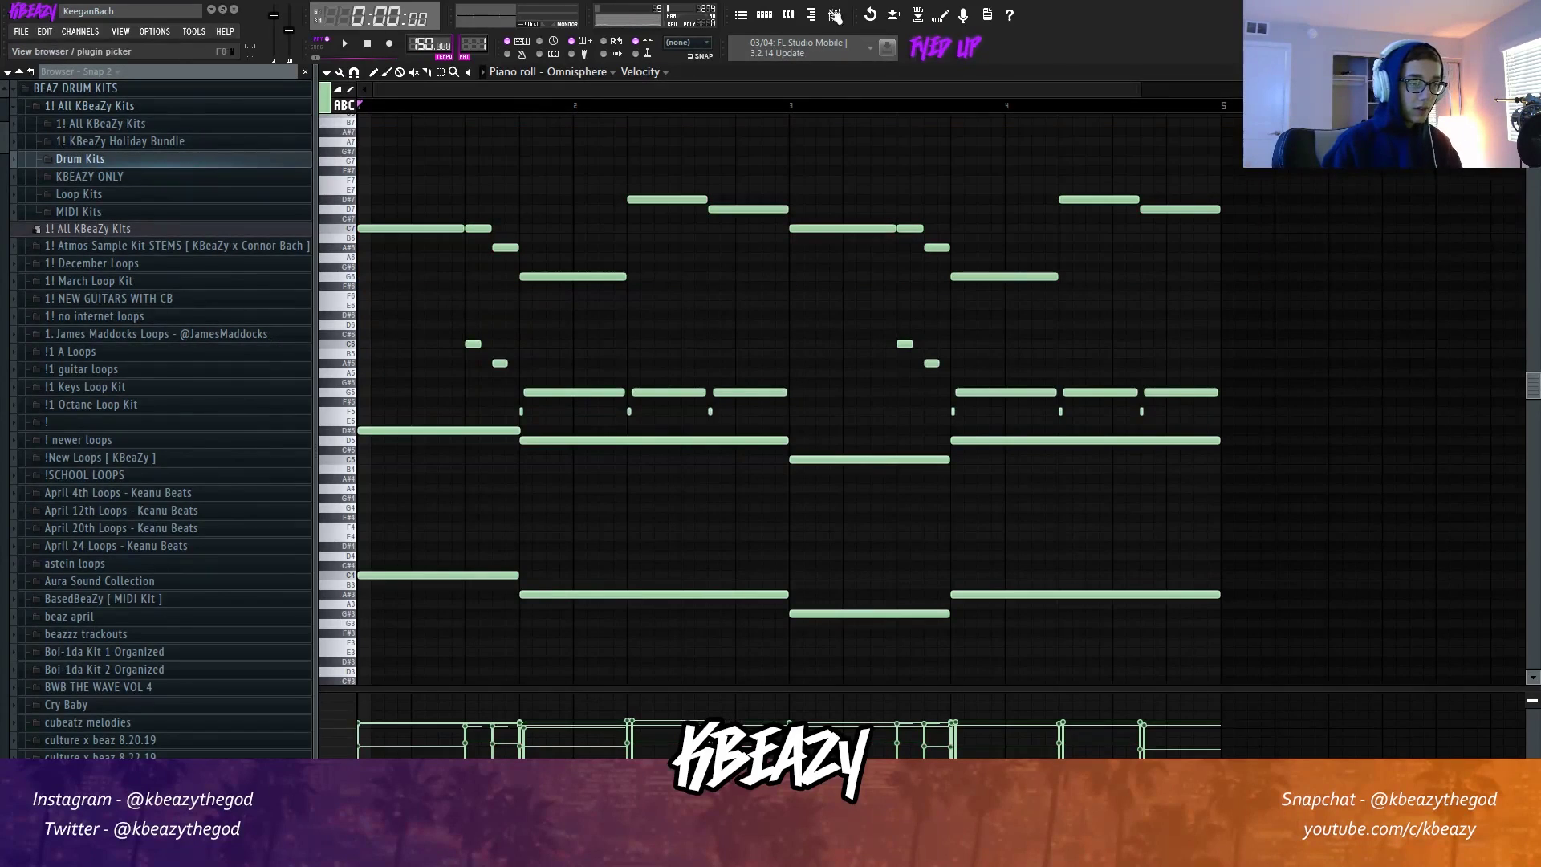
Route the Omnisphere channel to the first mixer insert and reset the master track's EQ to flat.
click(834, 15)
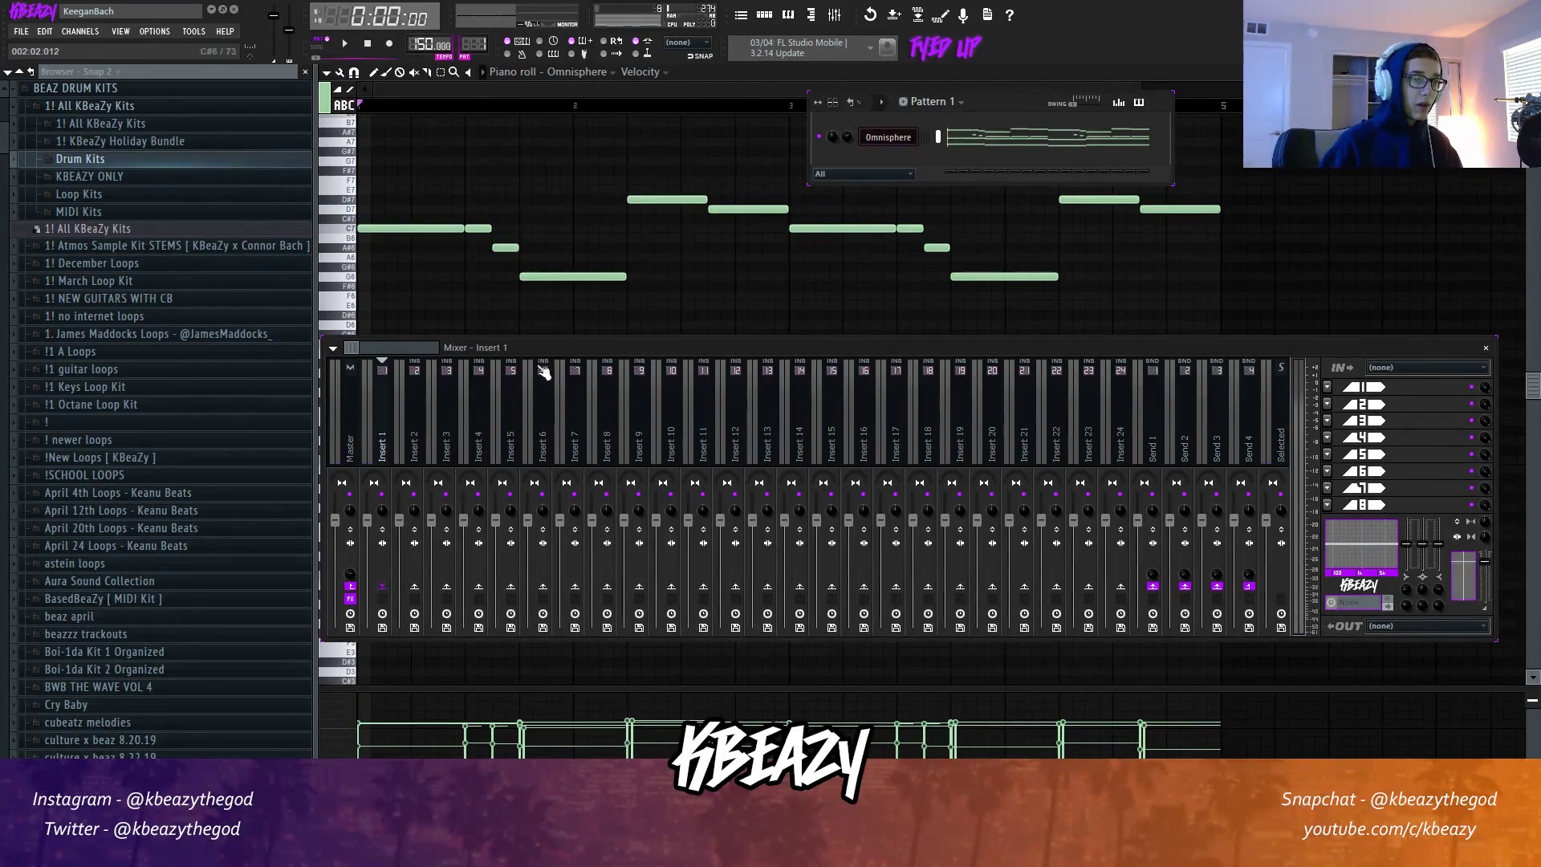
key(Left)
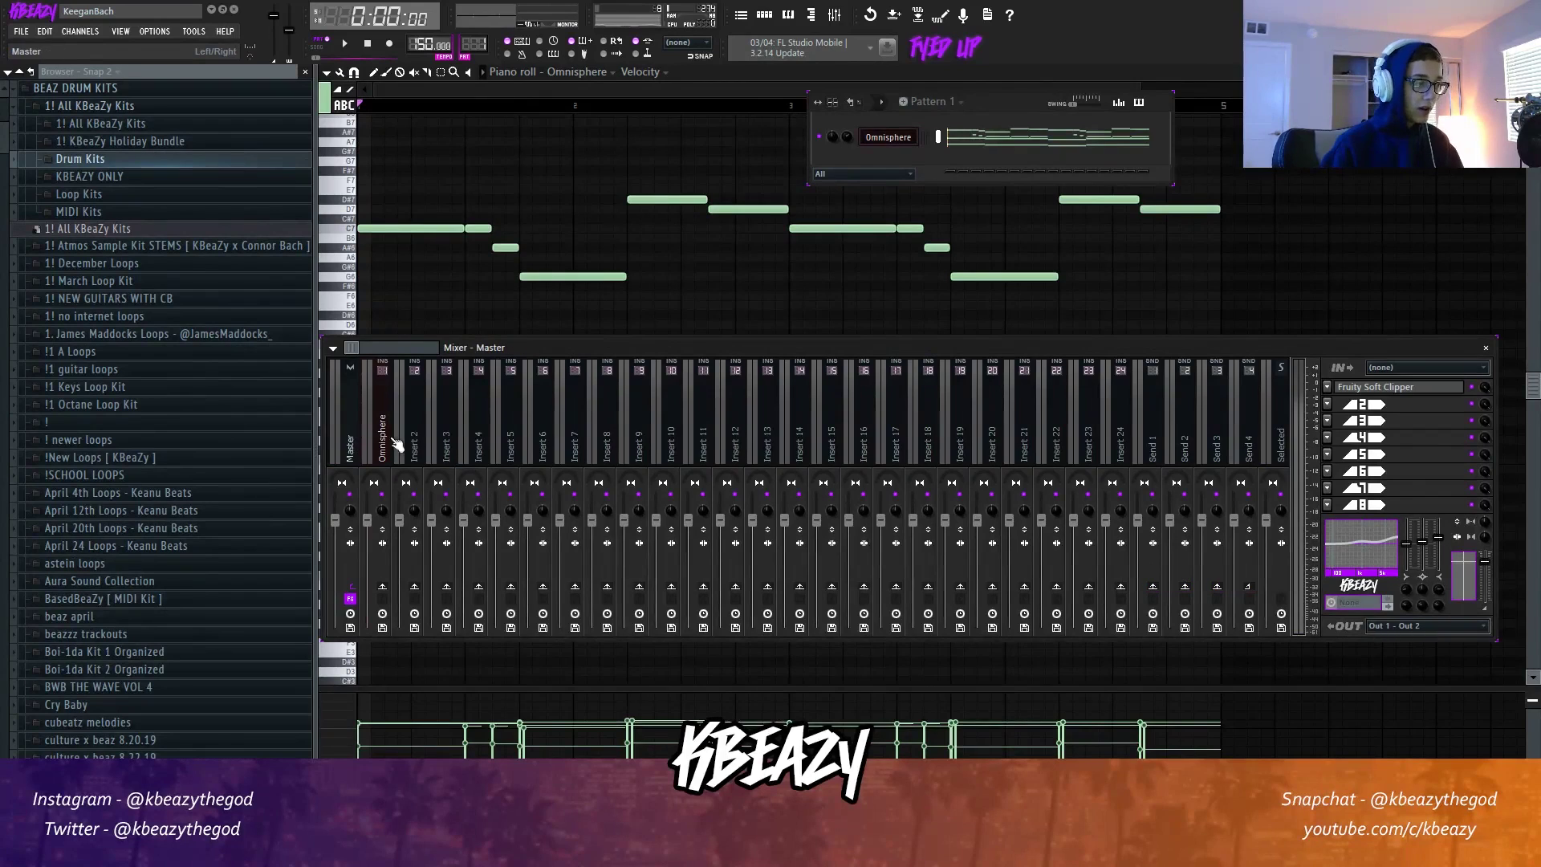
right_click(1440, 535)
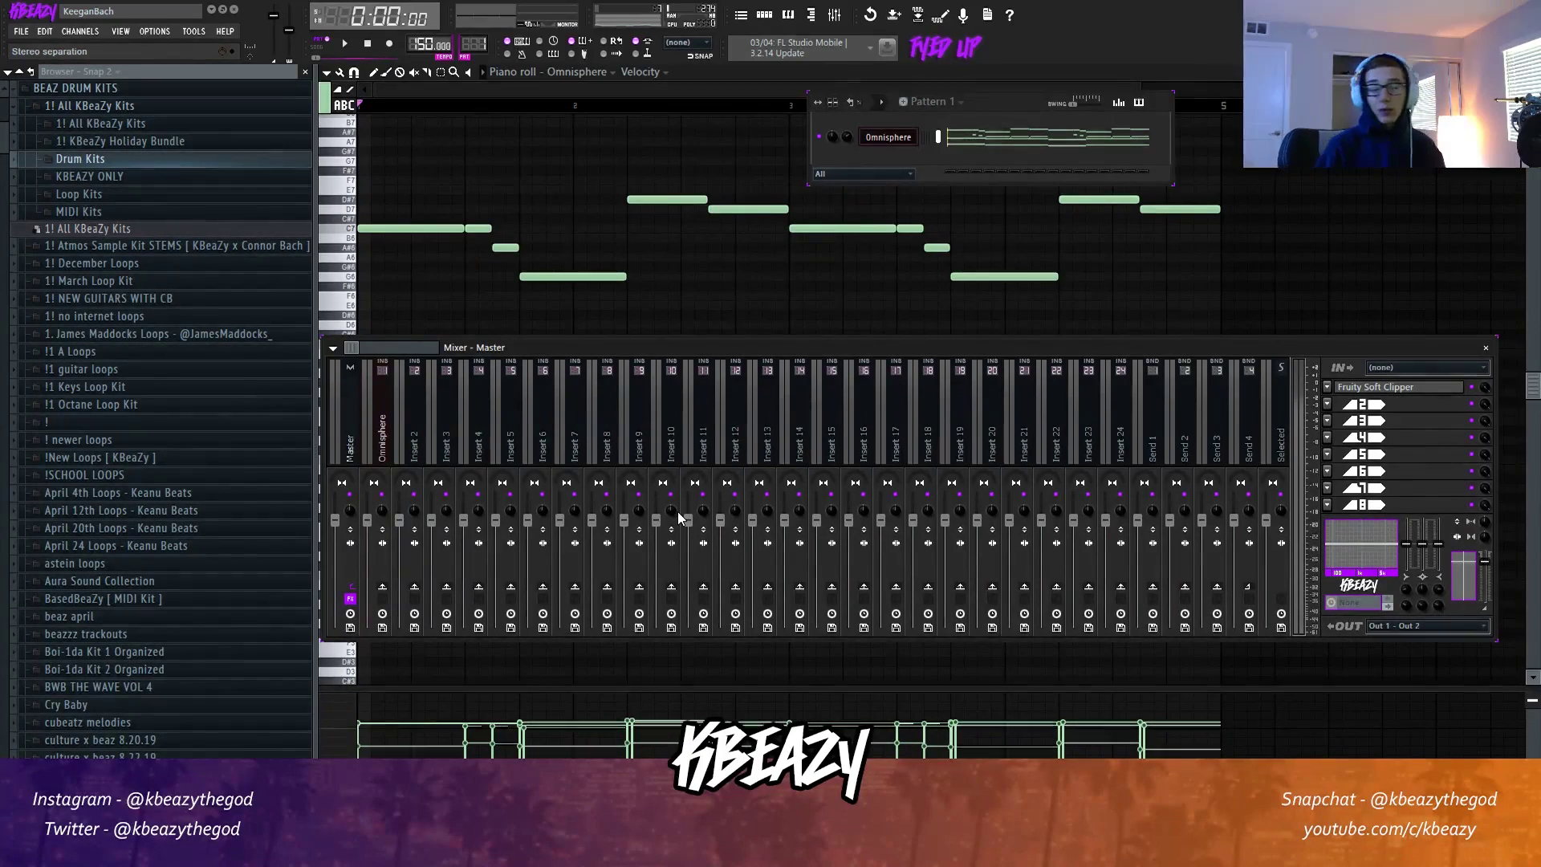
click(381, 430)
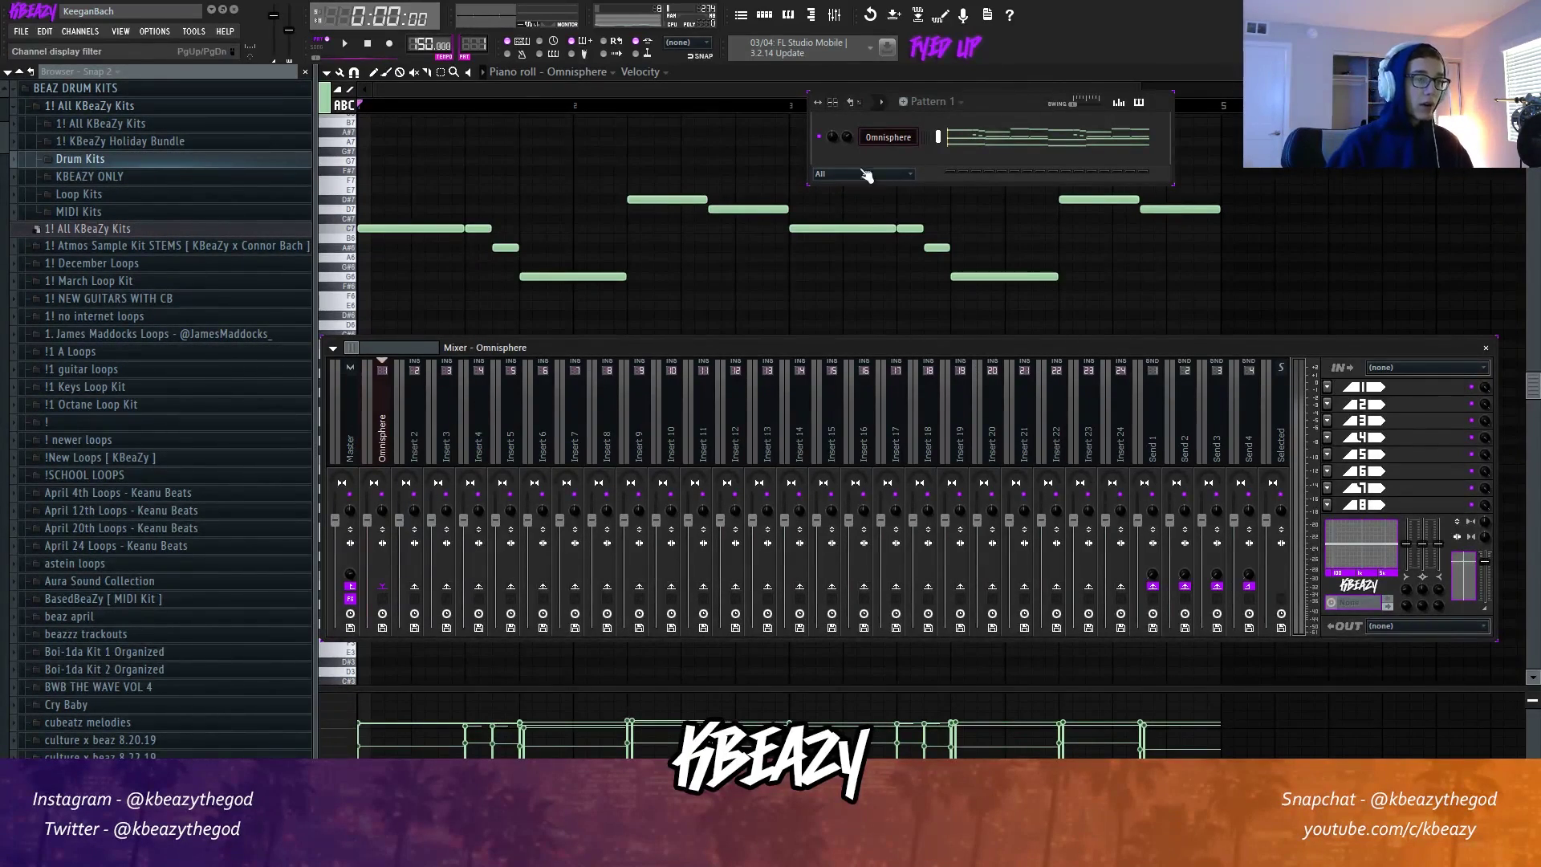
Open the Omnisphere instrument and switch its patch browser to the User directory.
click(874, 138)
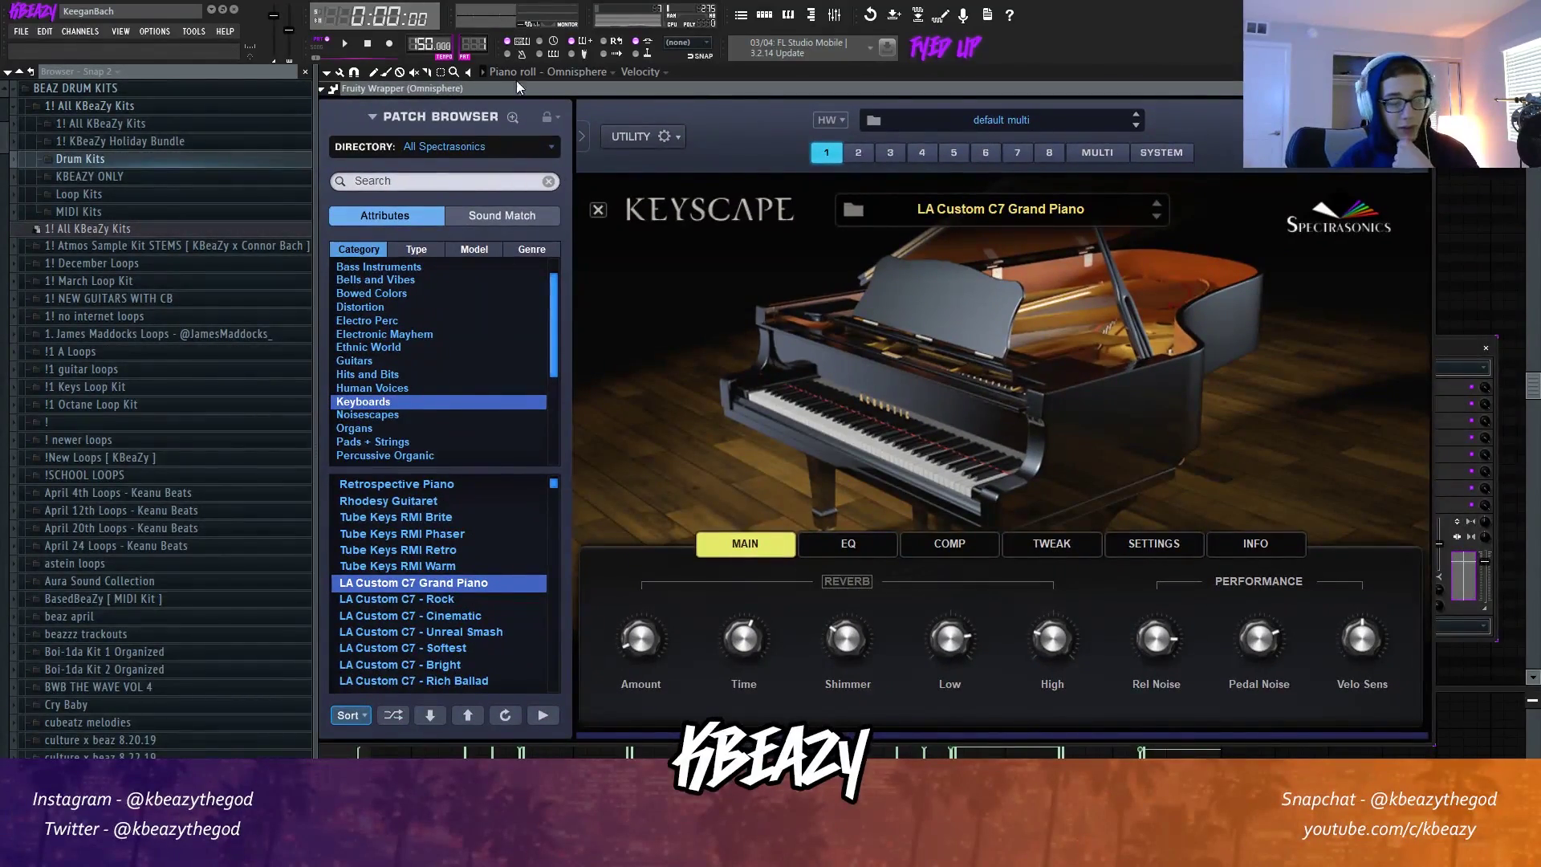
click(483, 145)
mouse_move(482, 409)
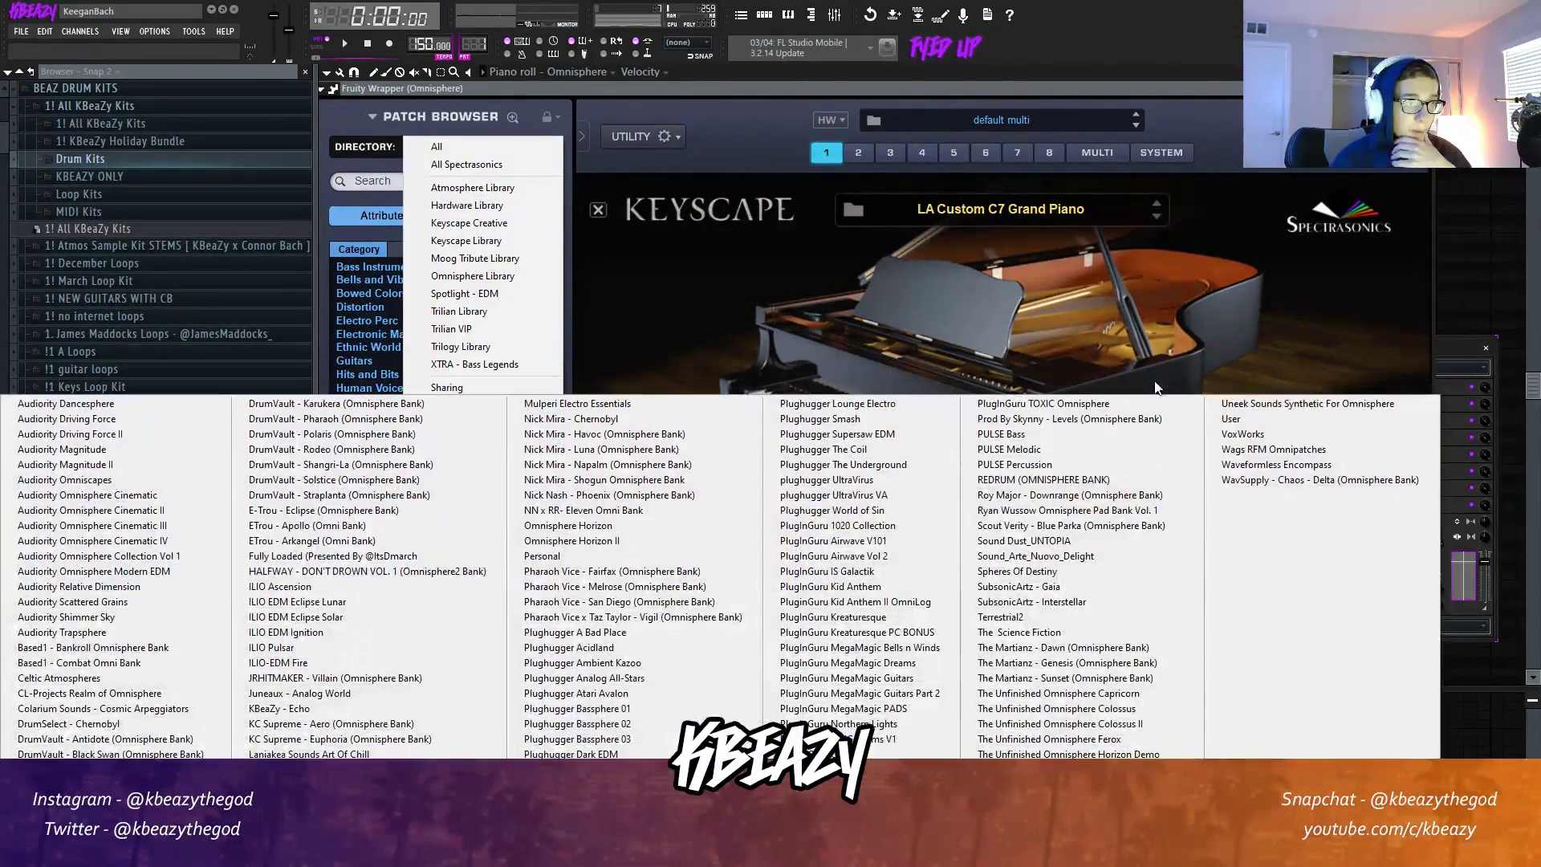
click(1268, 418)
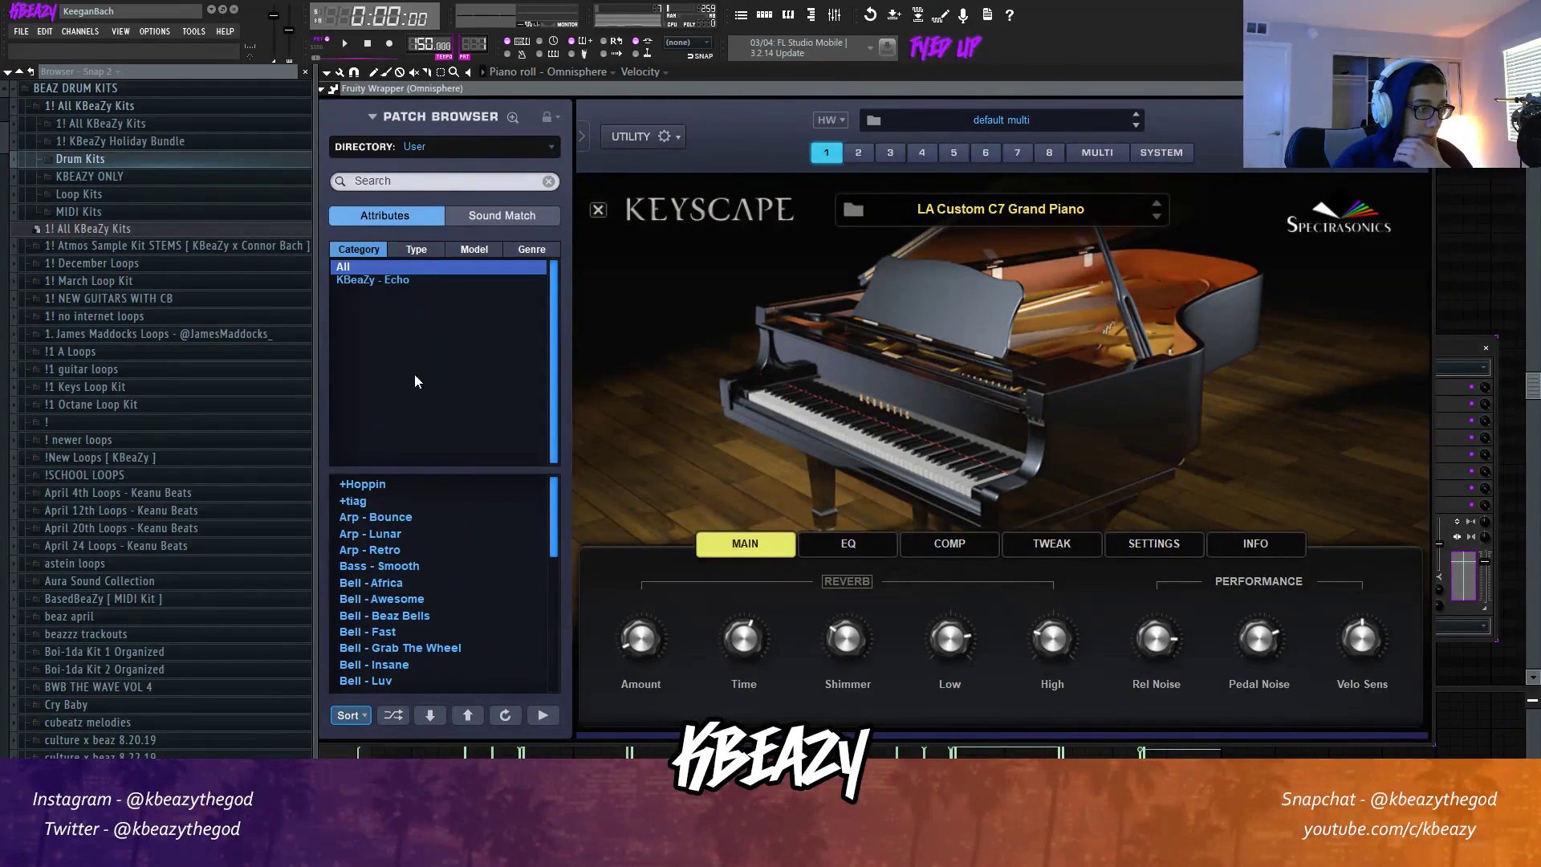
Try Bell - Vibes in the KBeaZy - Echo category, load Bell - Grab The Wheel instead, and play the loop with it.
click(392, 280)
scroll(415, 606, down, 3)
click(389, 549)
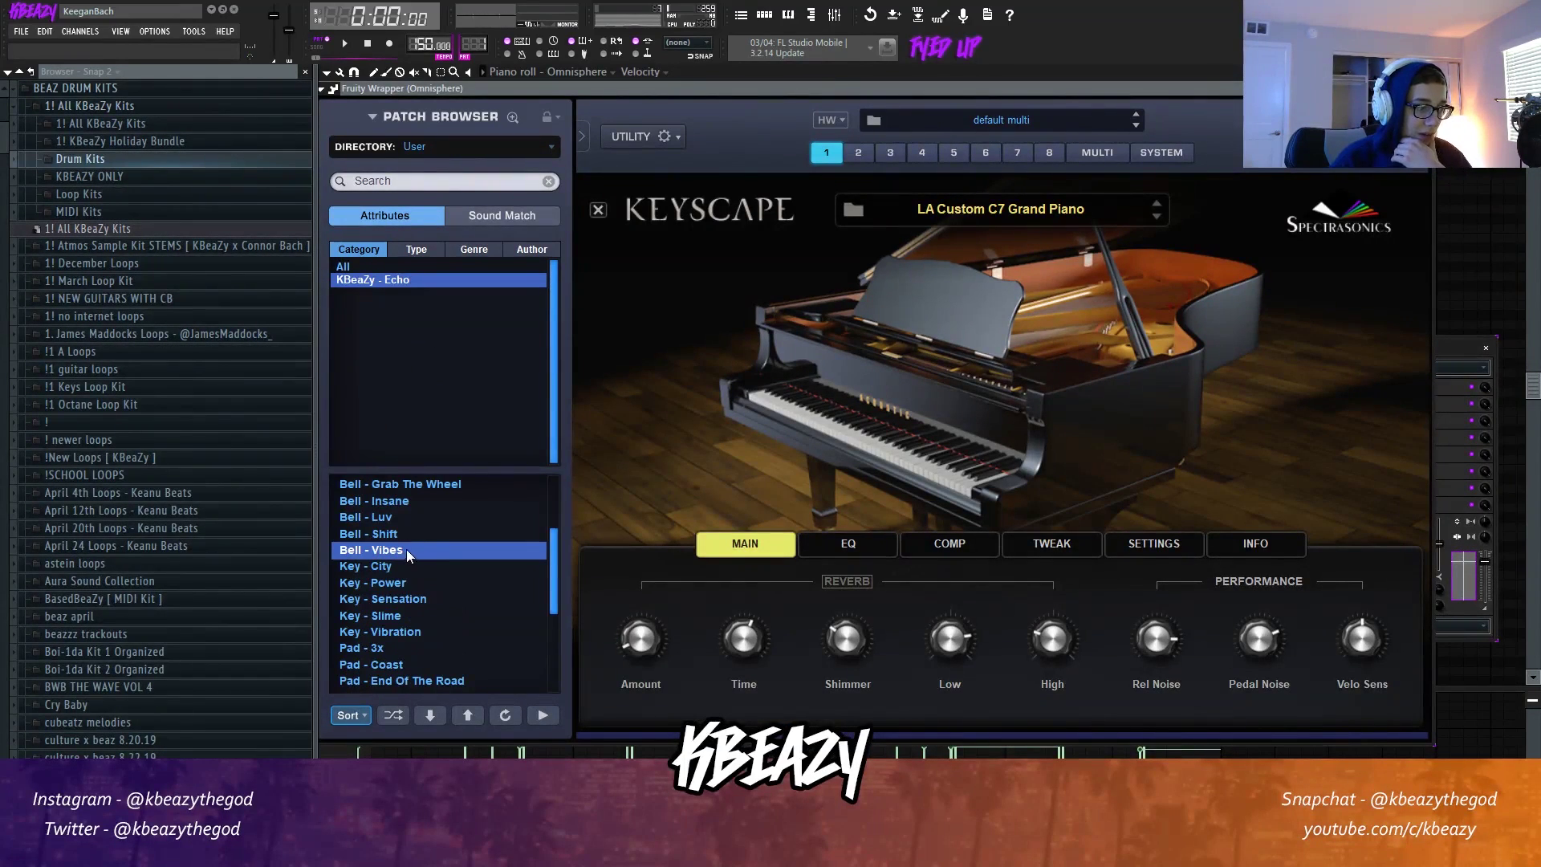
scroll(383, 594, up, 2)
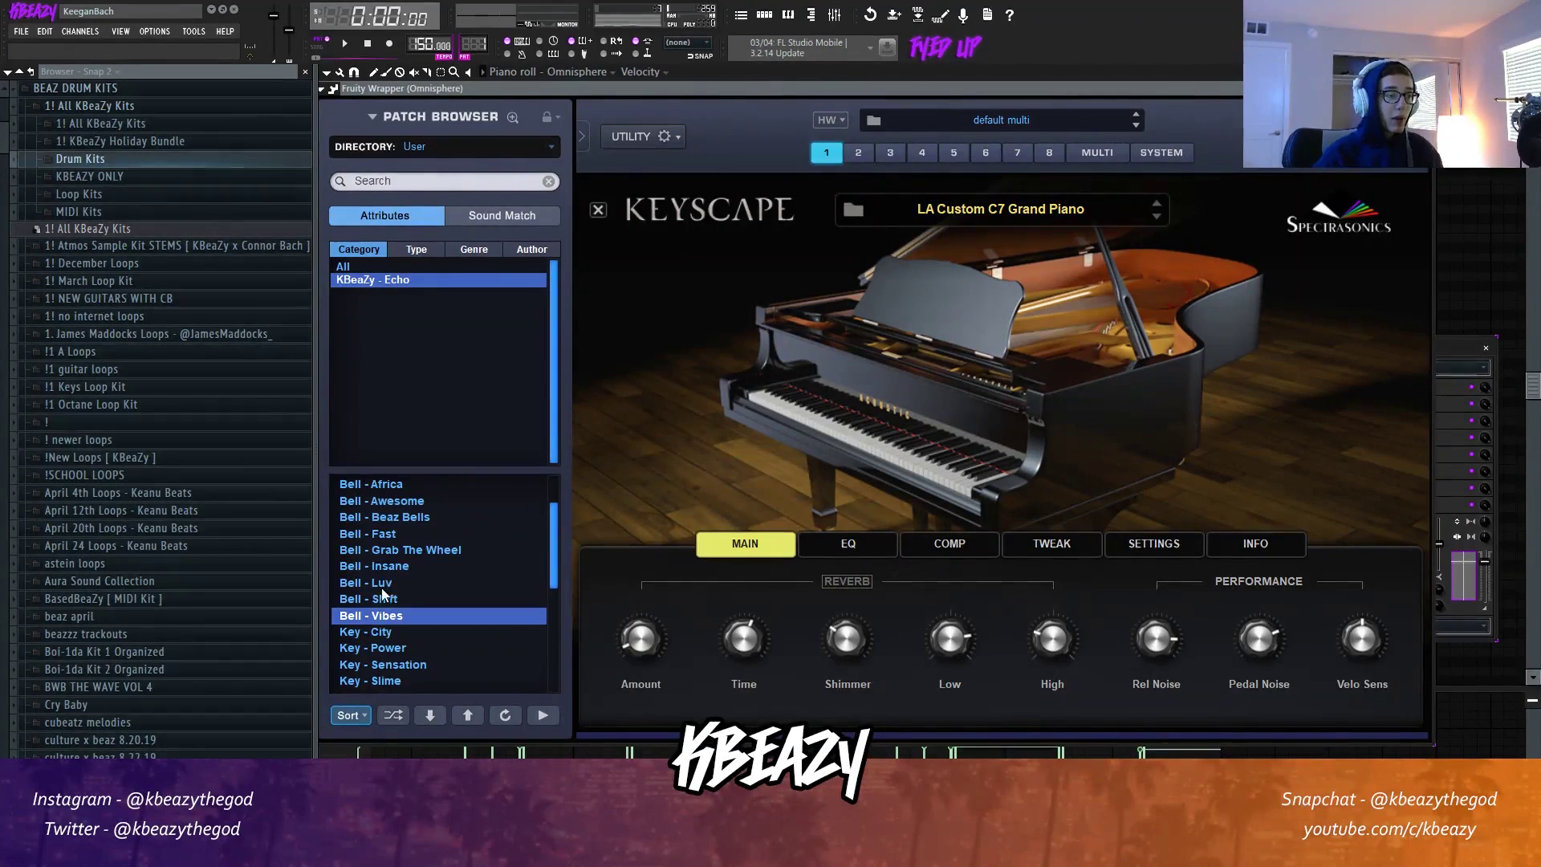
click(451, 146)
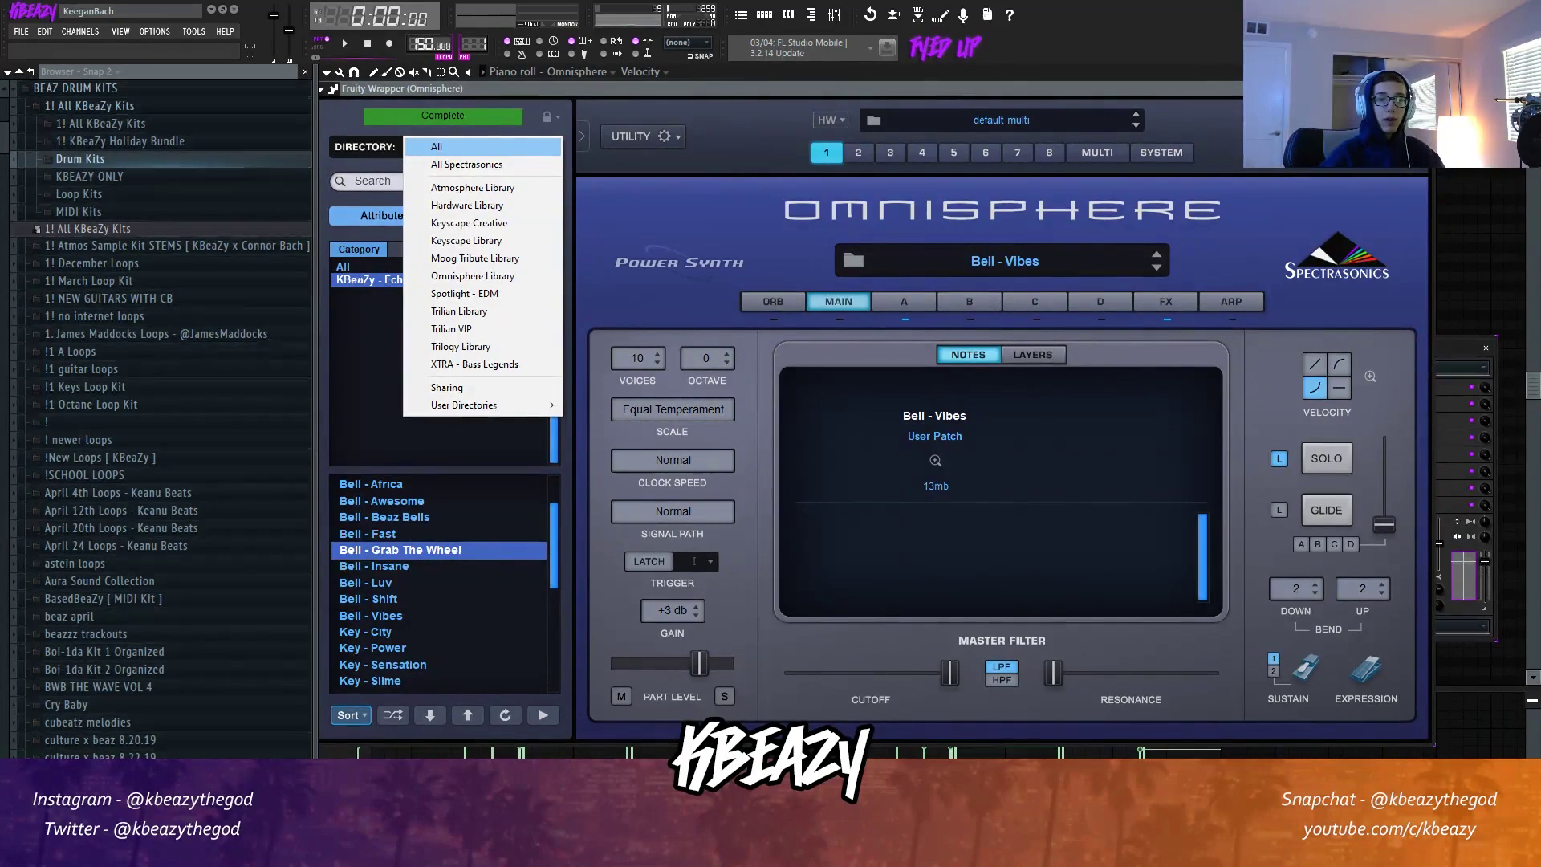
key(Escape)
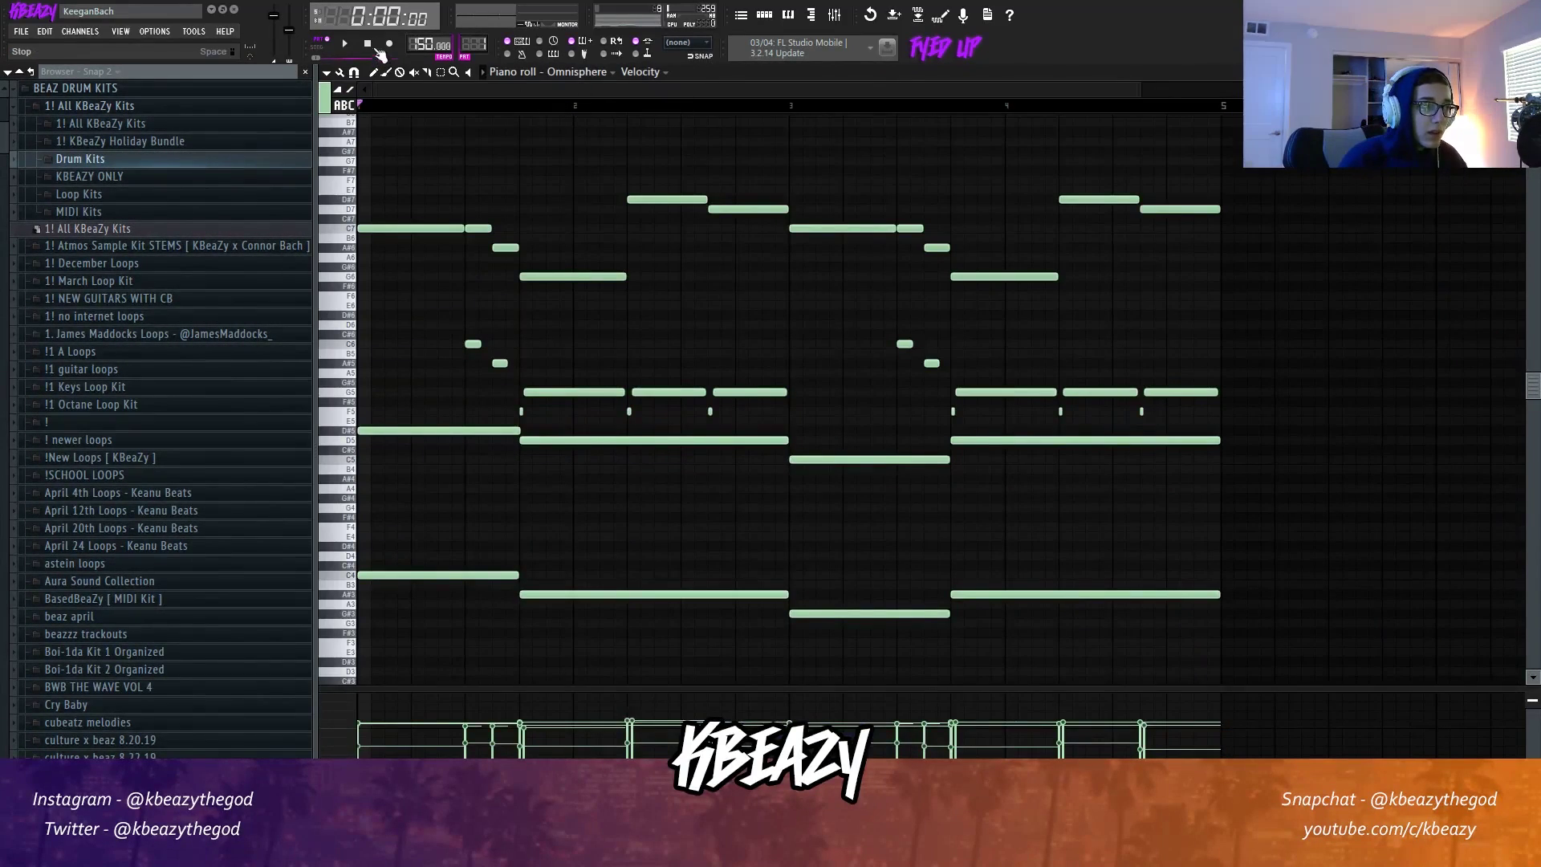
key(space)
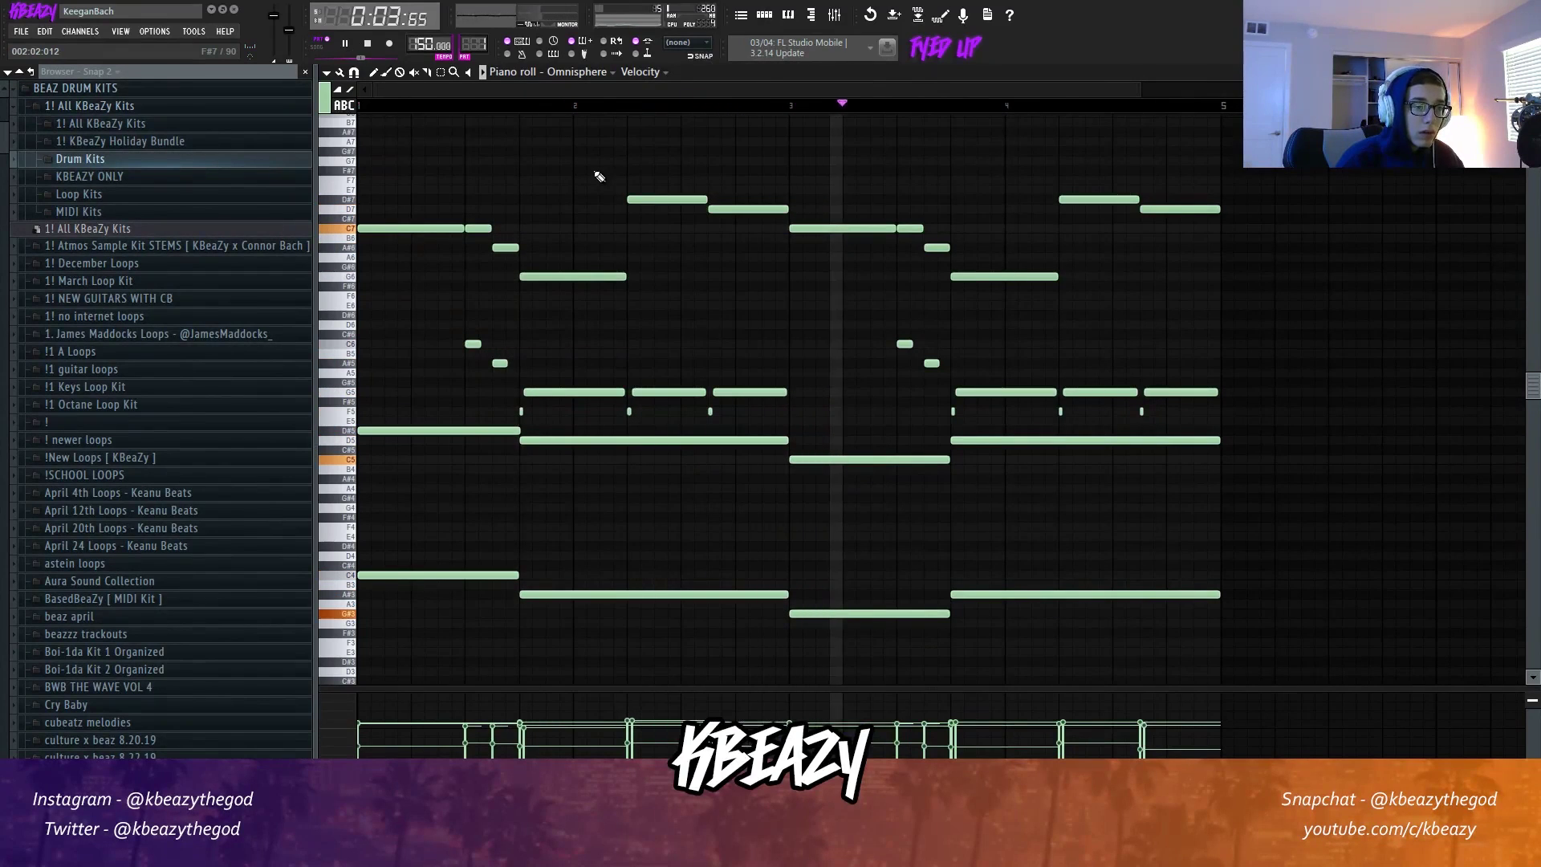
scroll(699, 222, up, 1)
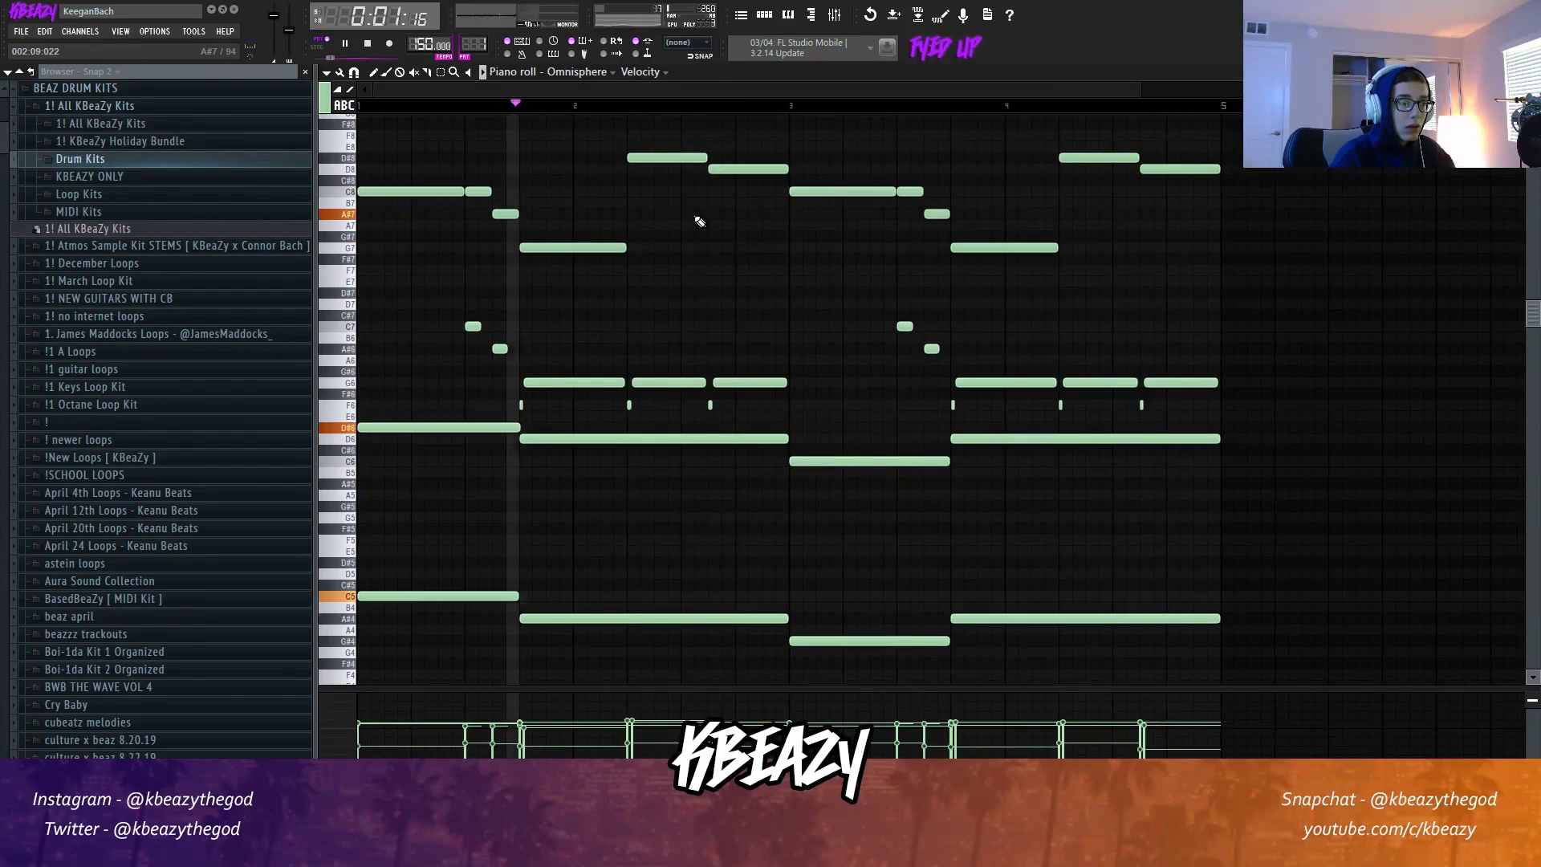
Insert RC-20 Retro Color on the Omnisphere track with Vinyl 2 noise at 15%, Distort at 24% and Space enabled.
key(F9)
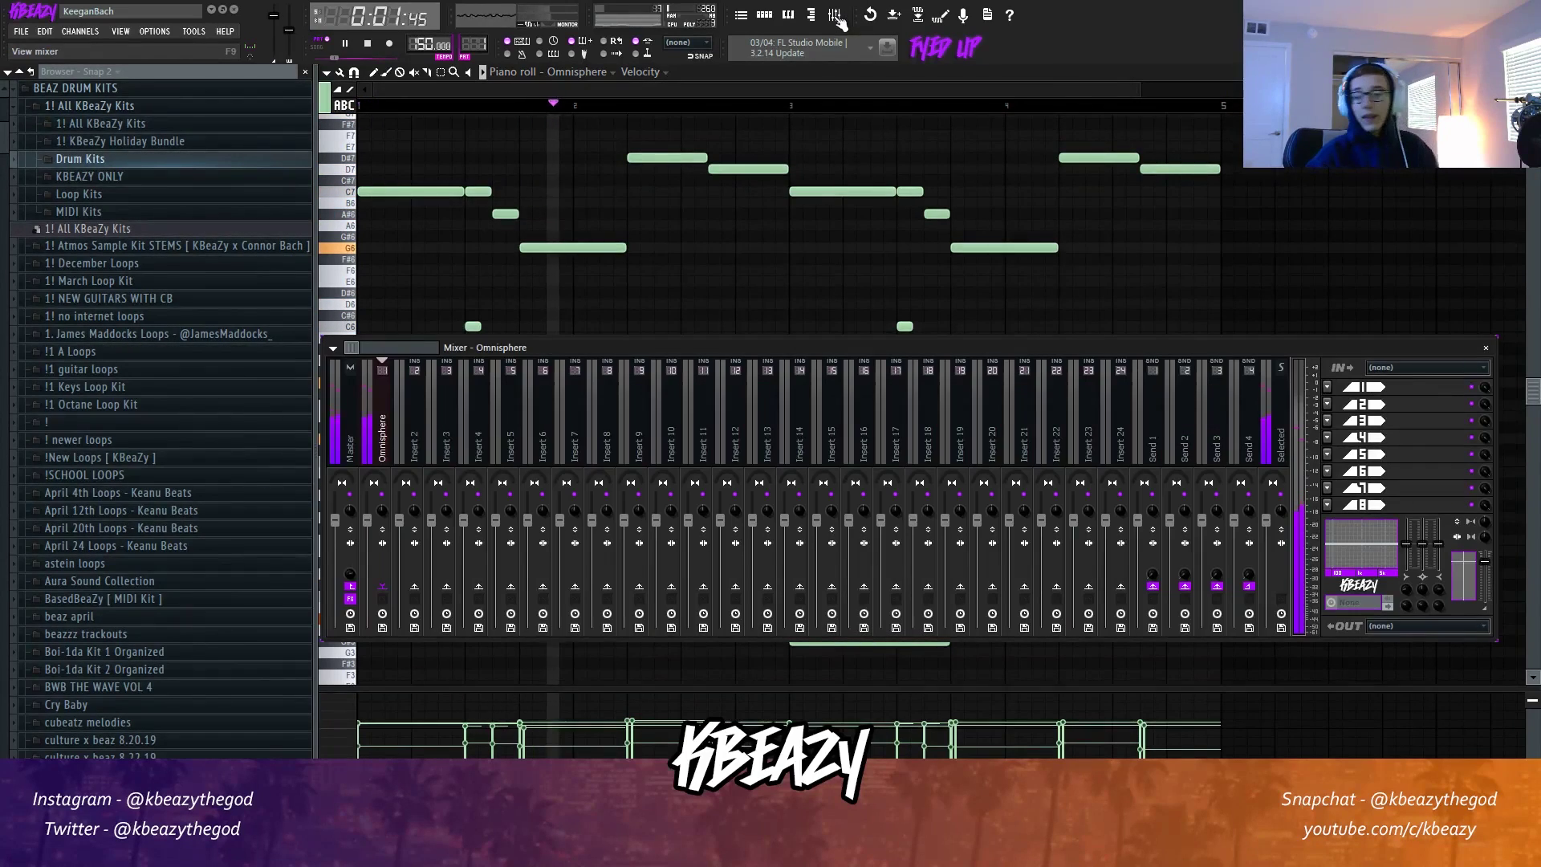
key(space)
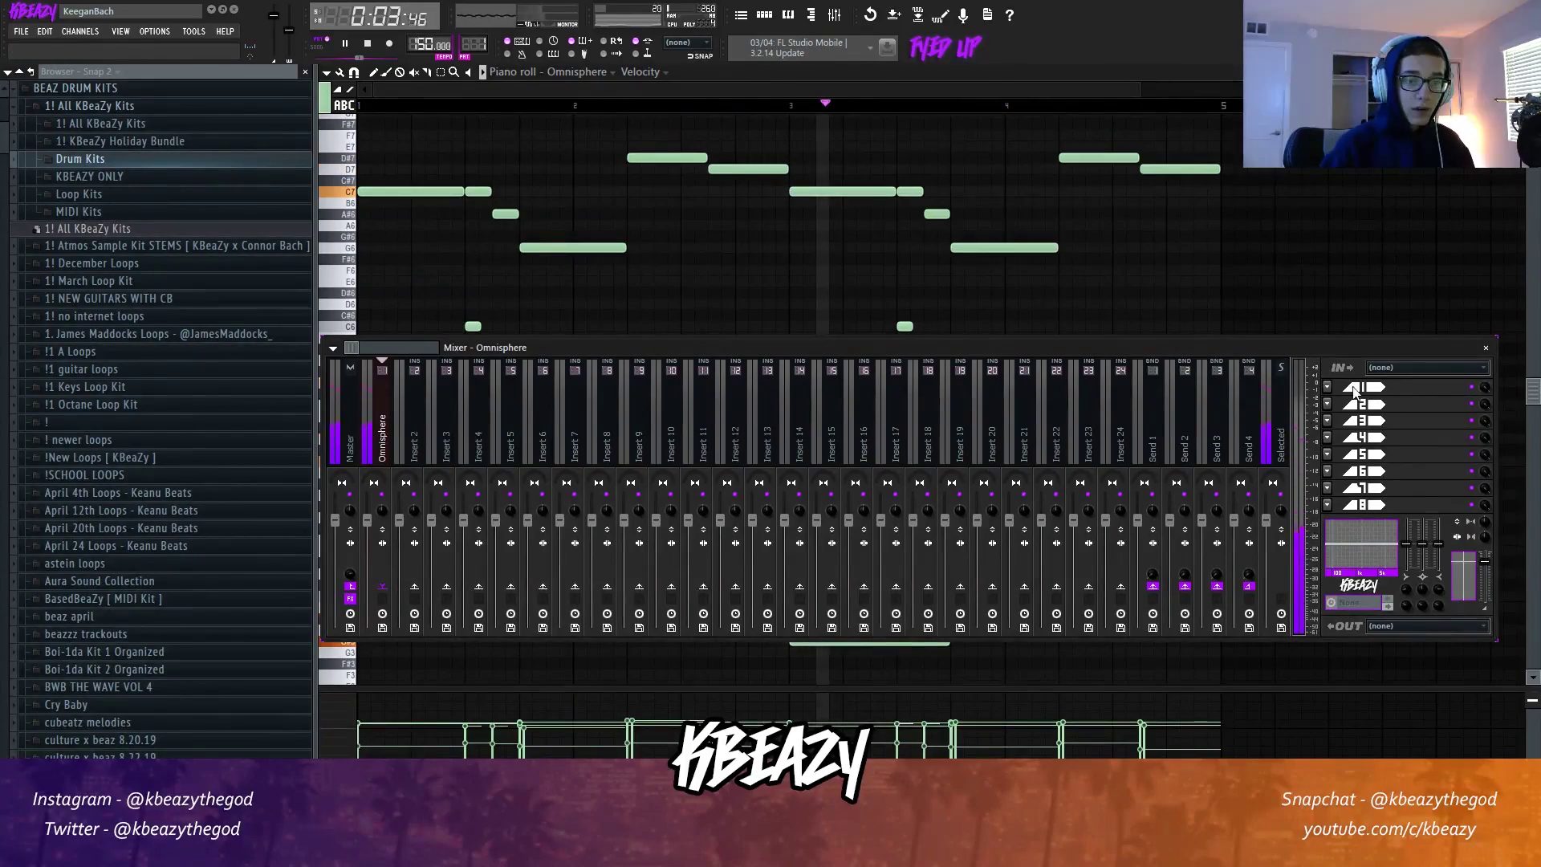
click(1327, 387)
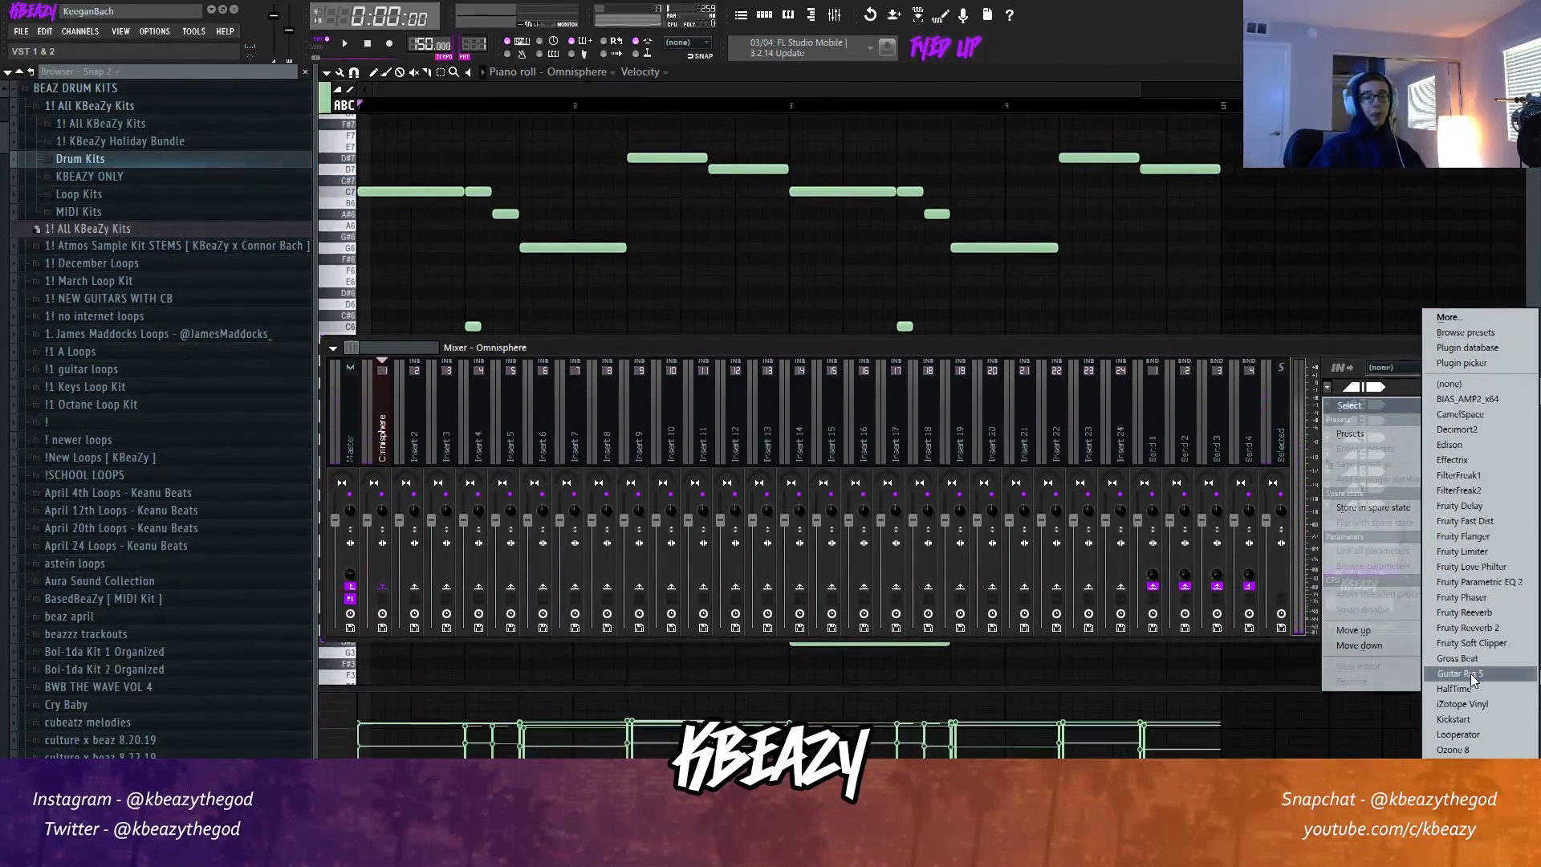
click(1475, 747)
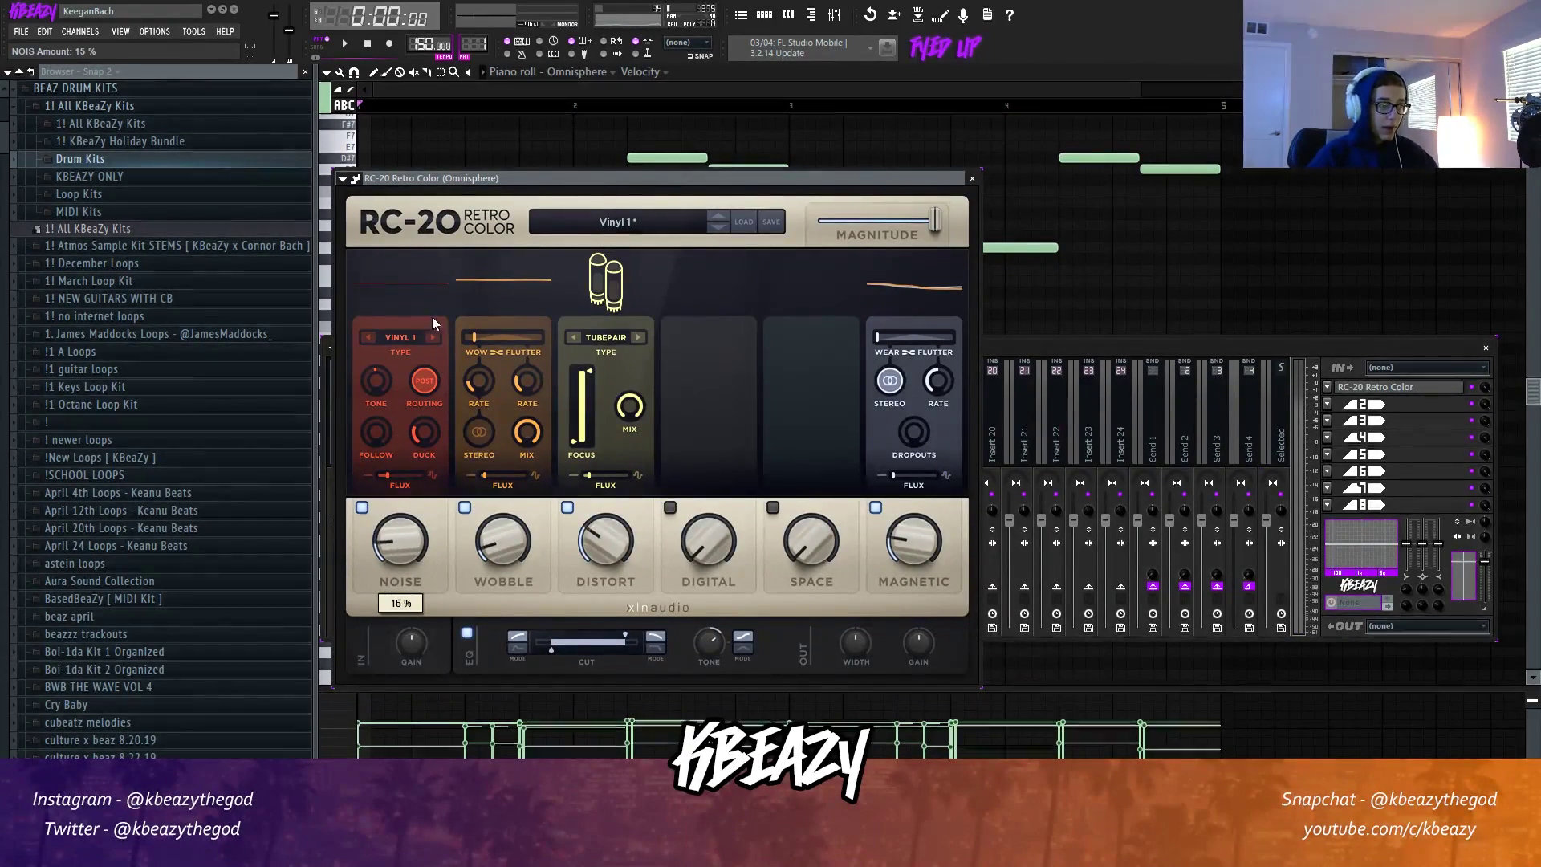
click(433, 336)
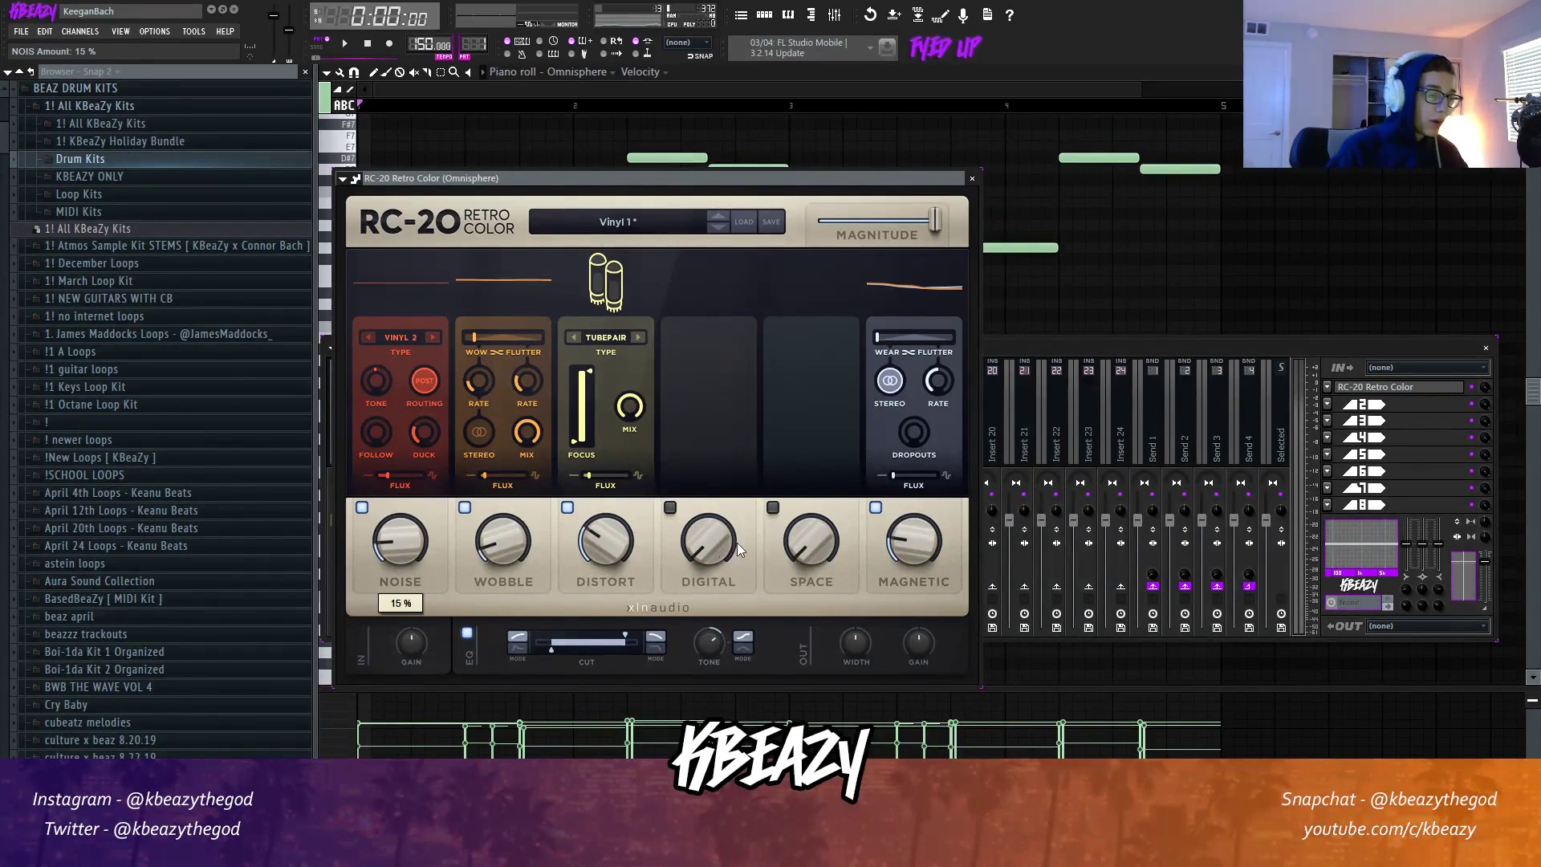
click(813, 536)
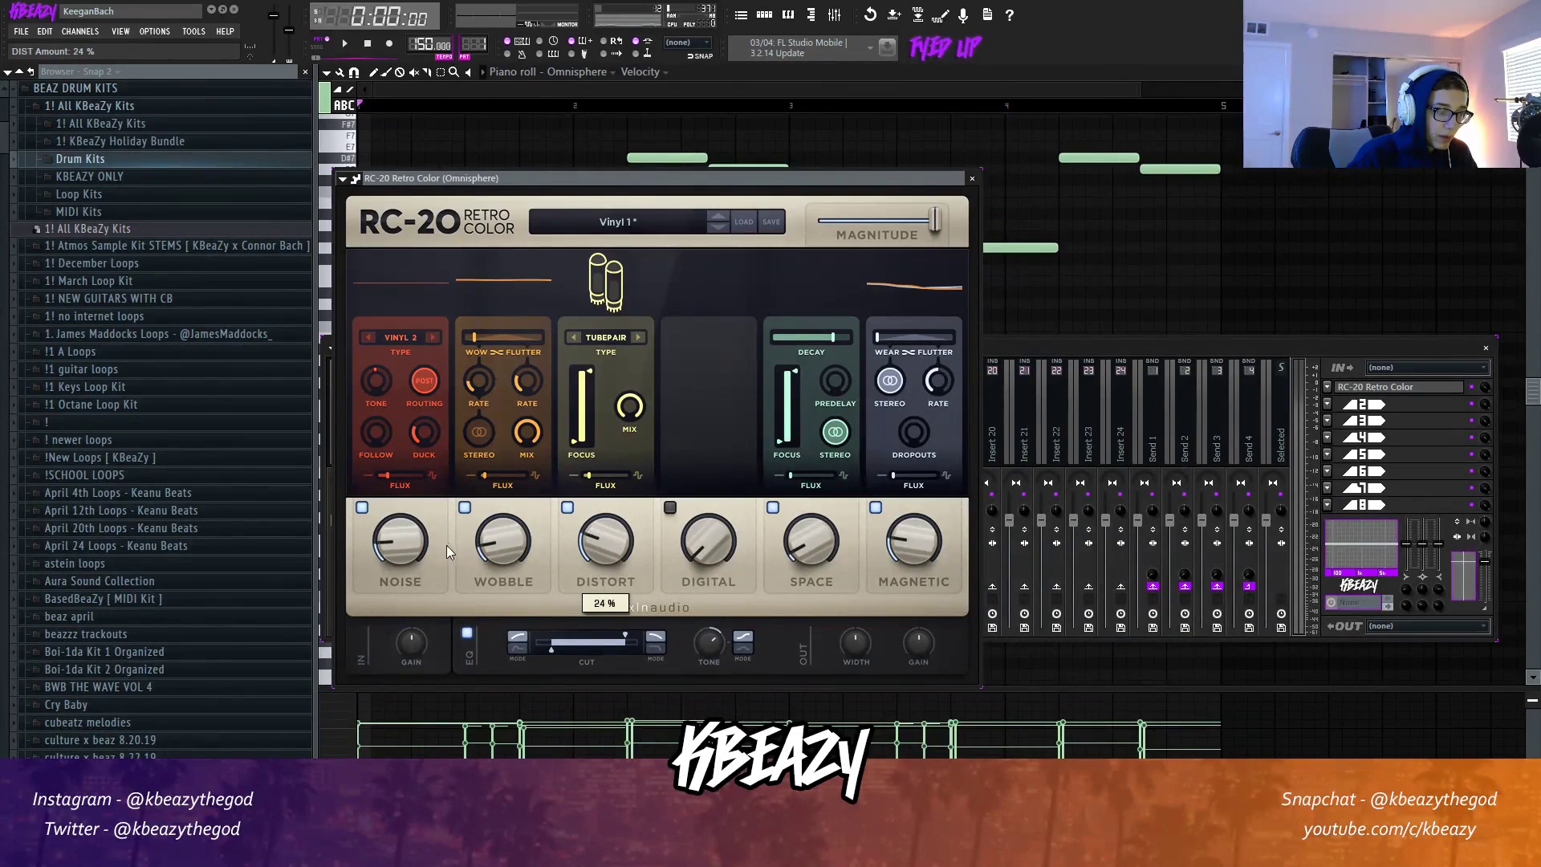
Play the loop to hear the RC-20 effect on the bell patch.
click(345, 47)
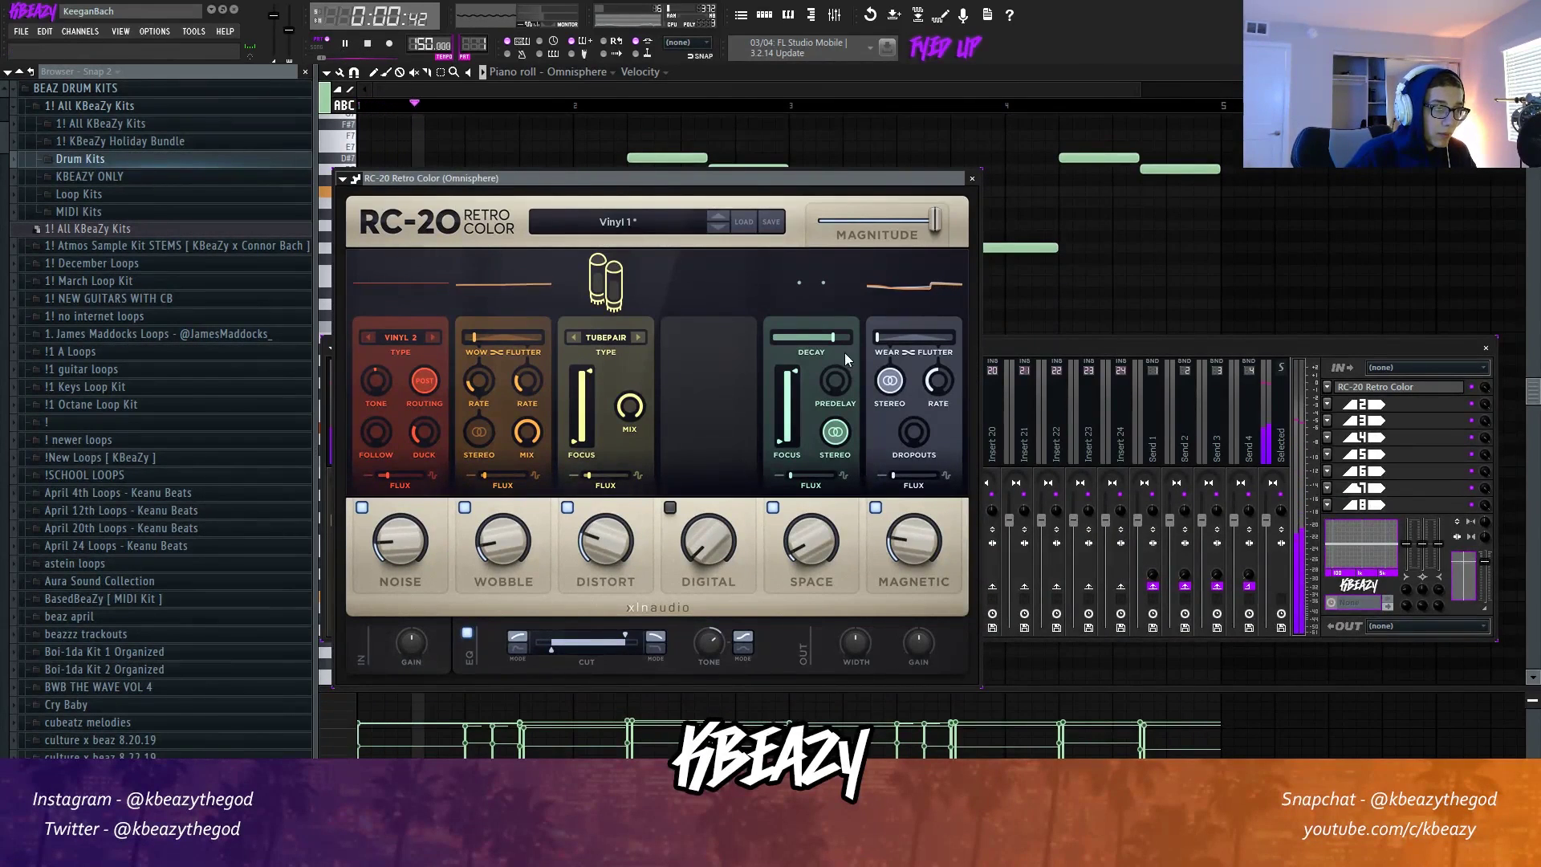
click(1037, 475)
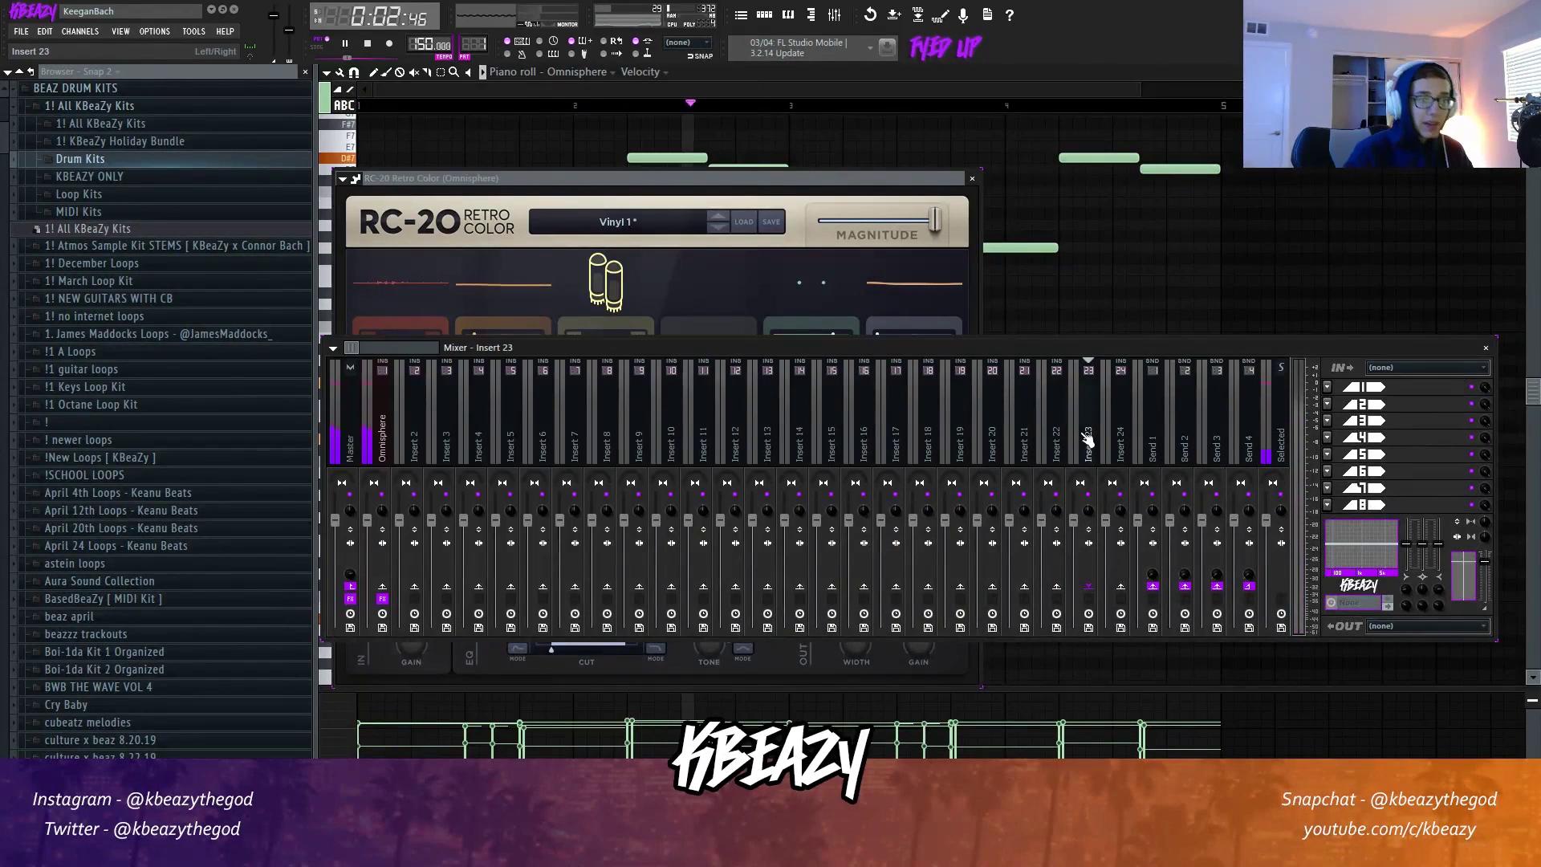
click(462, 186)
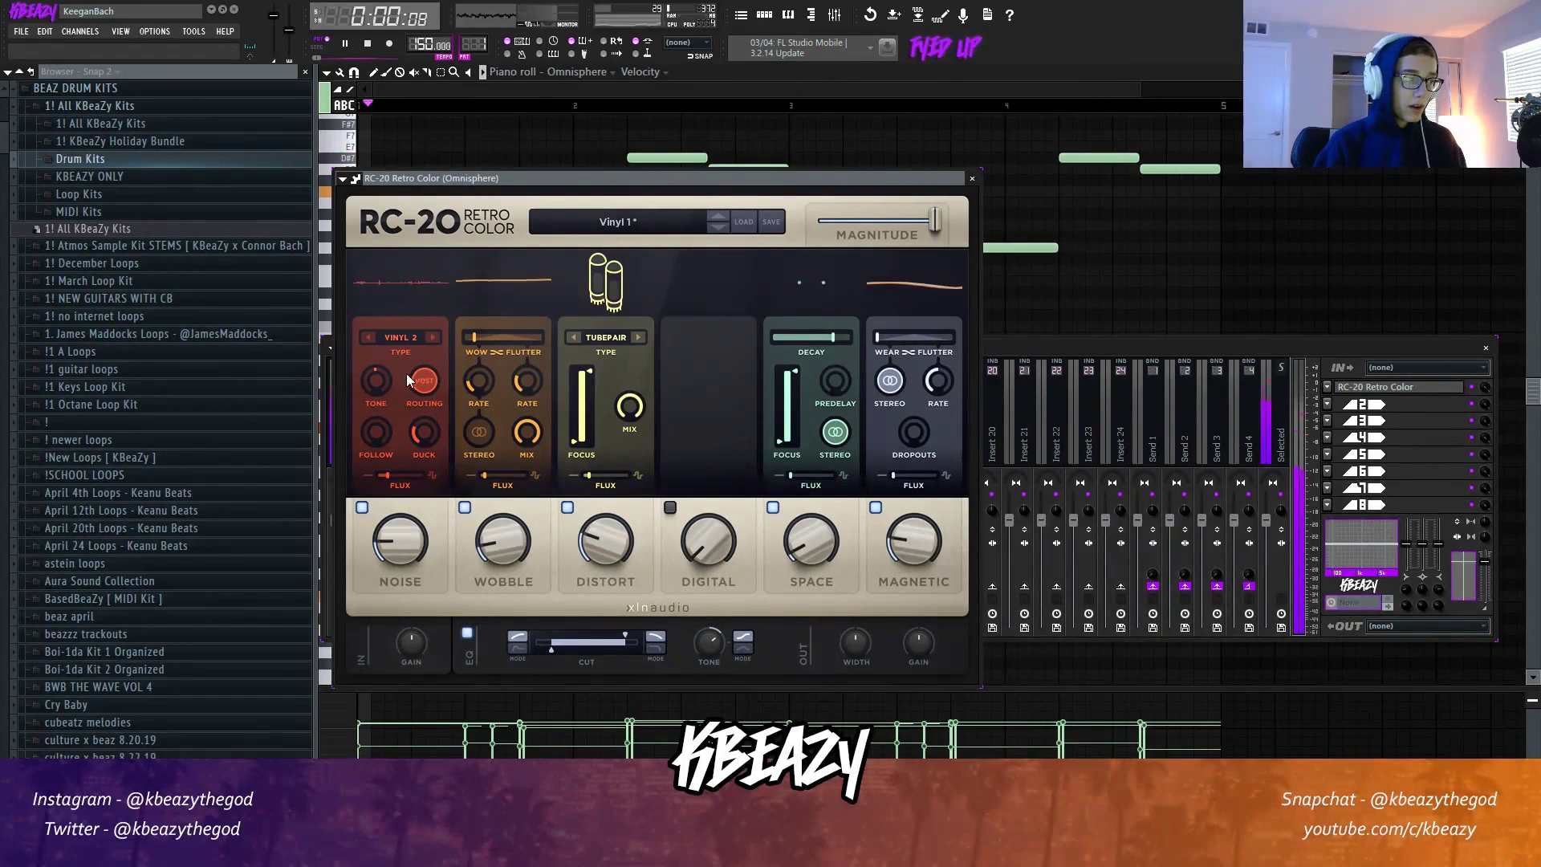
key(space)
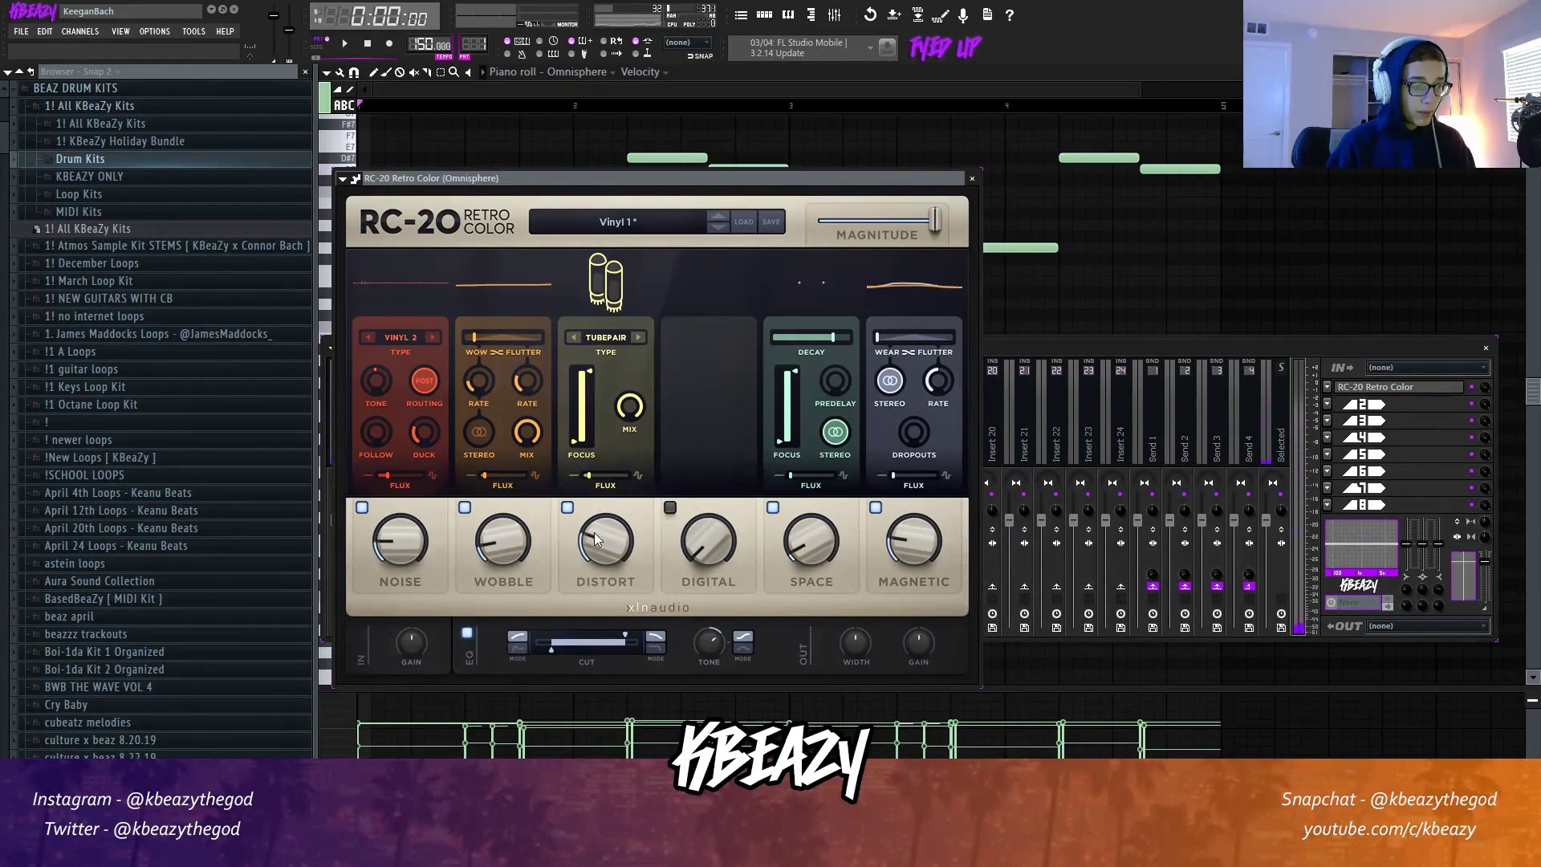
Close the open plugin and mixer windows and clone the Omnisphere channel in the channel rack.
key(F12)
click(765, 16)
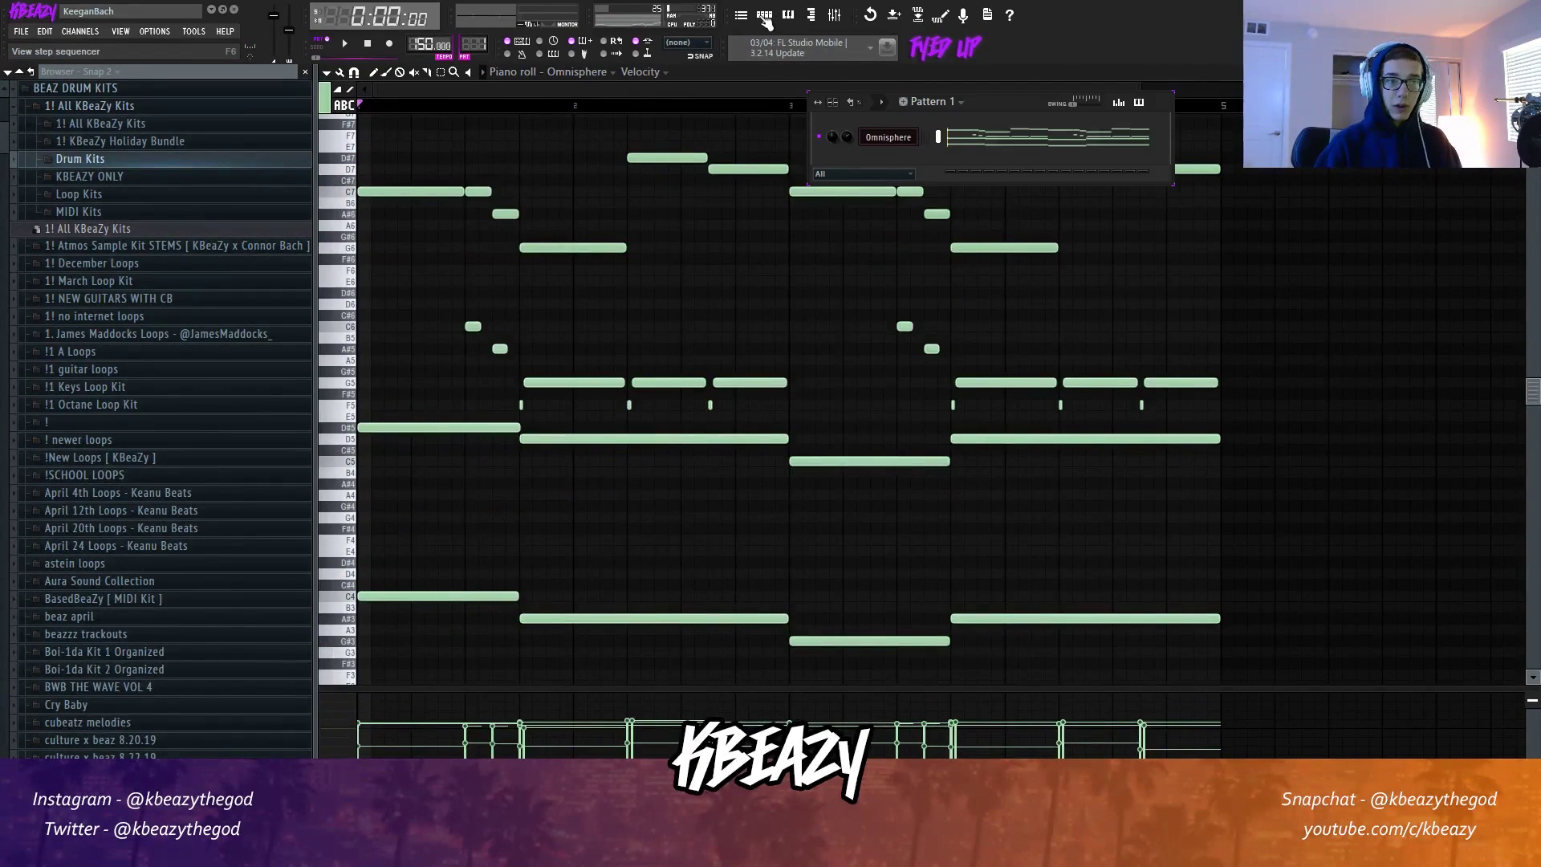
key(space)
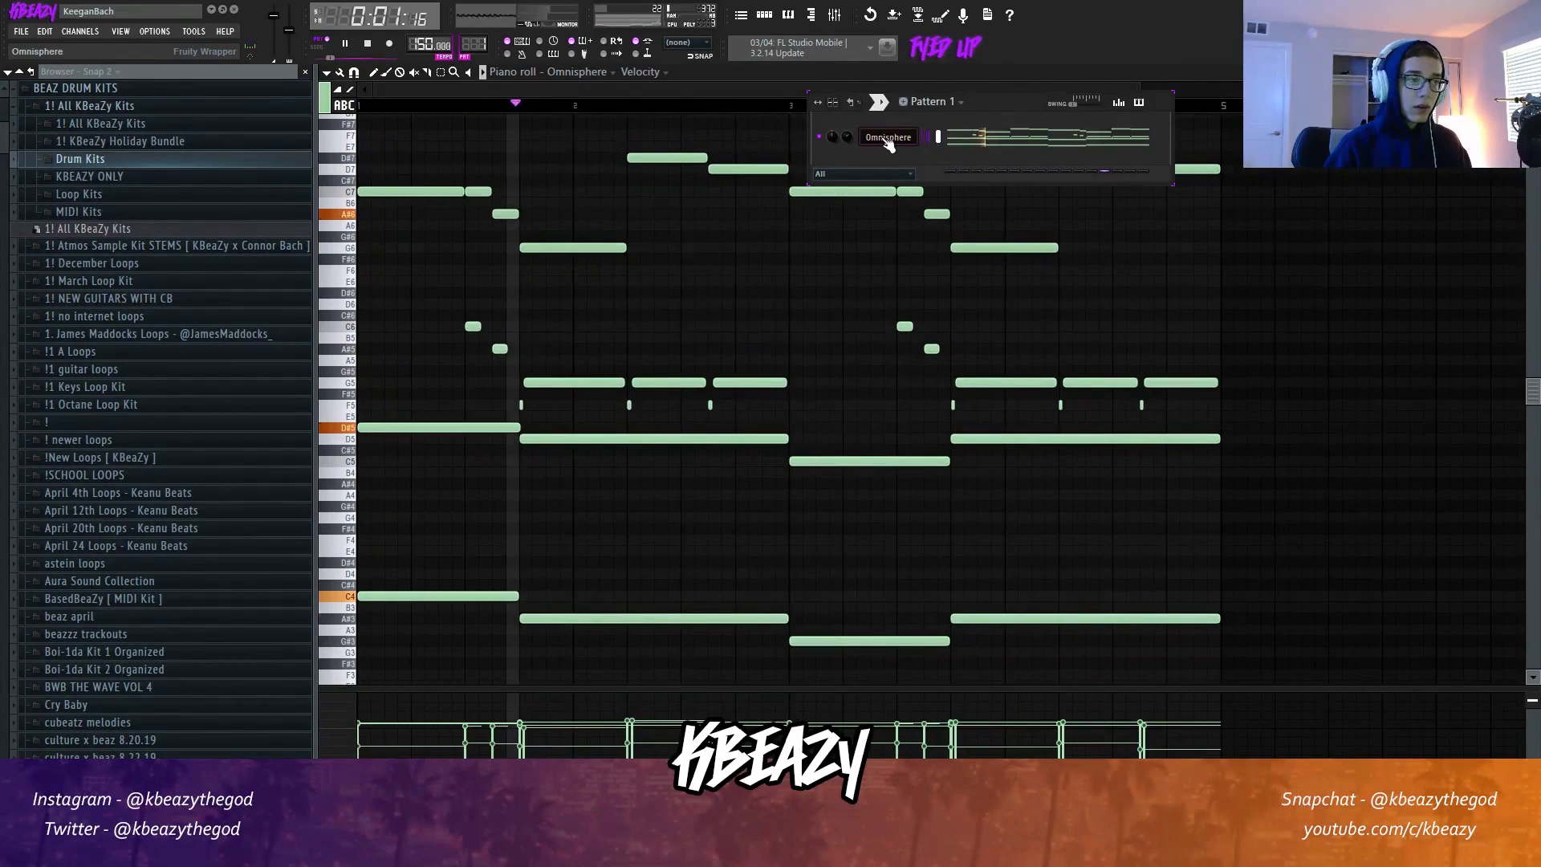
right_click(911, 137)
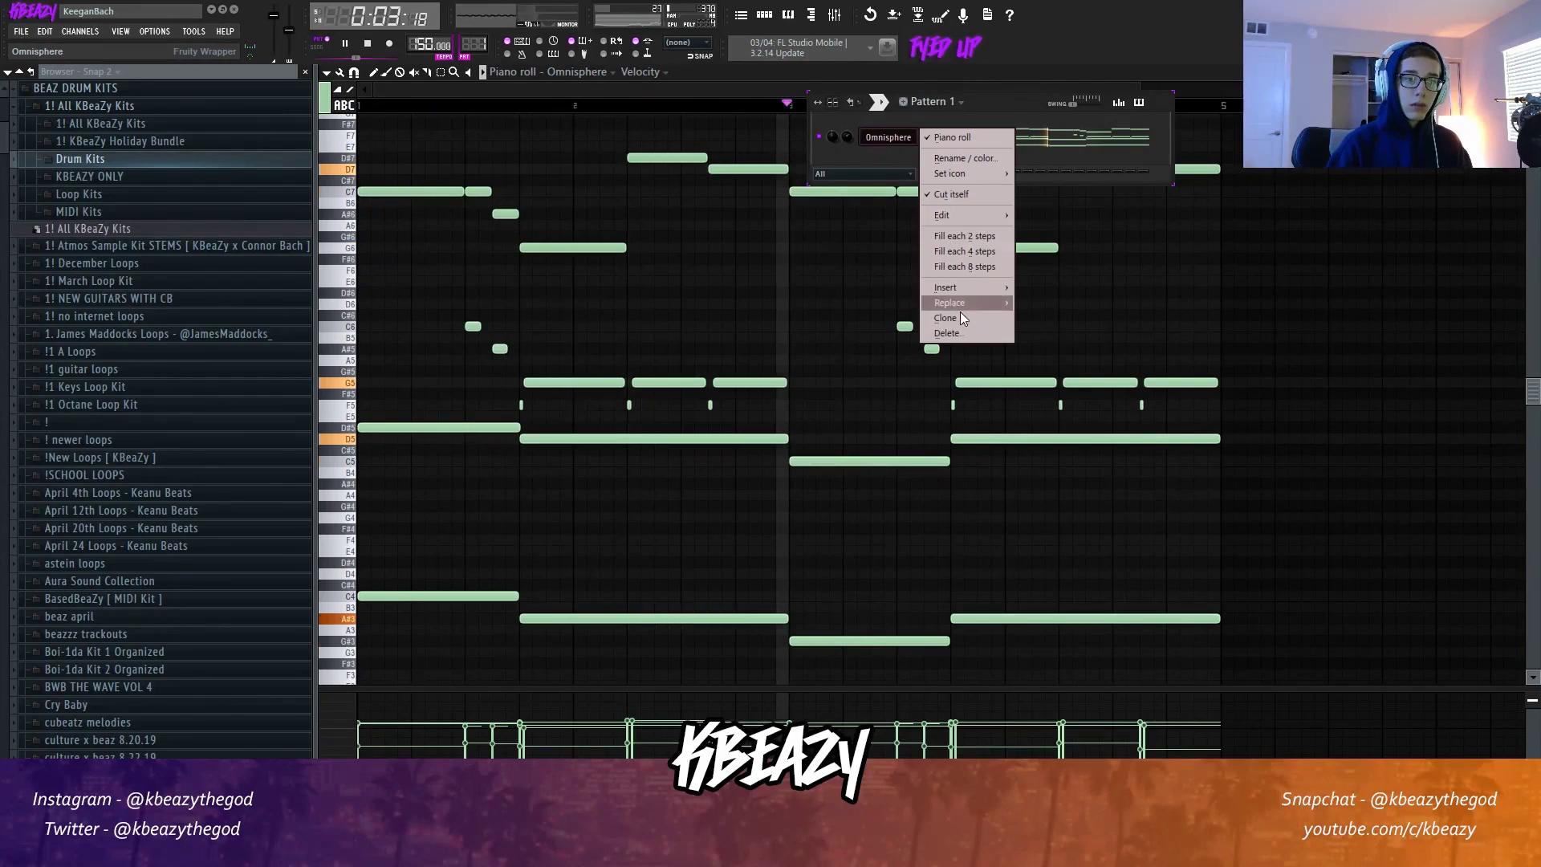
click(947, 318)
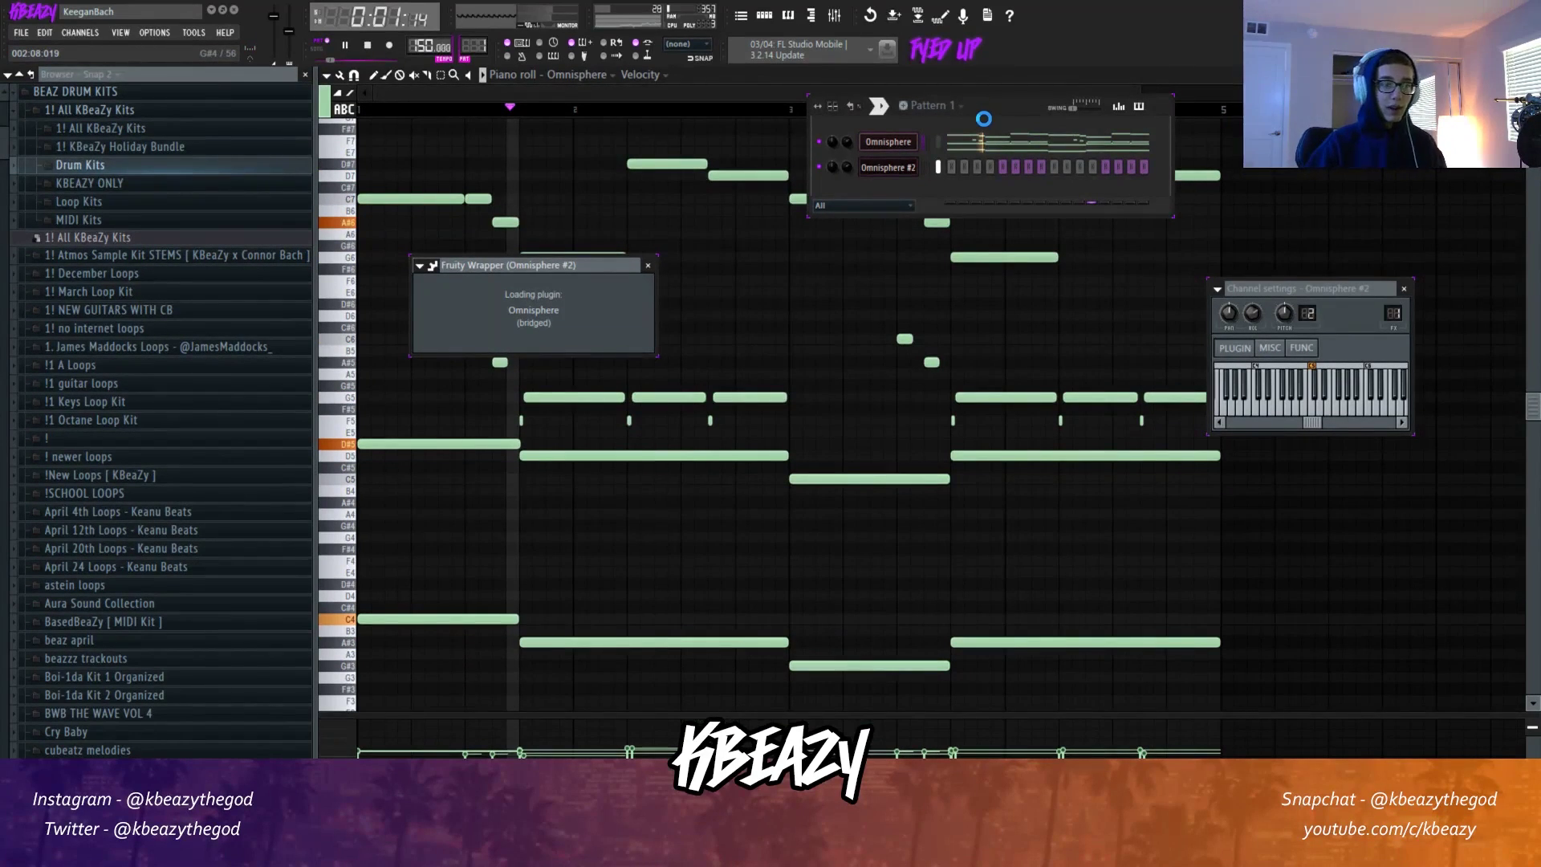
key(space)
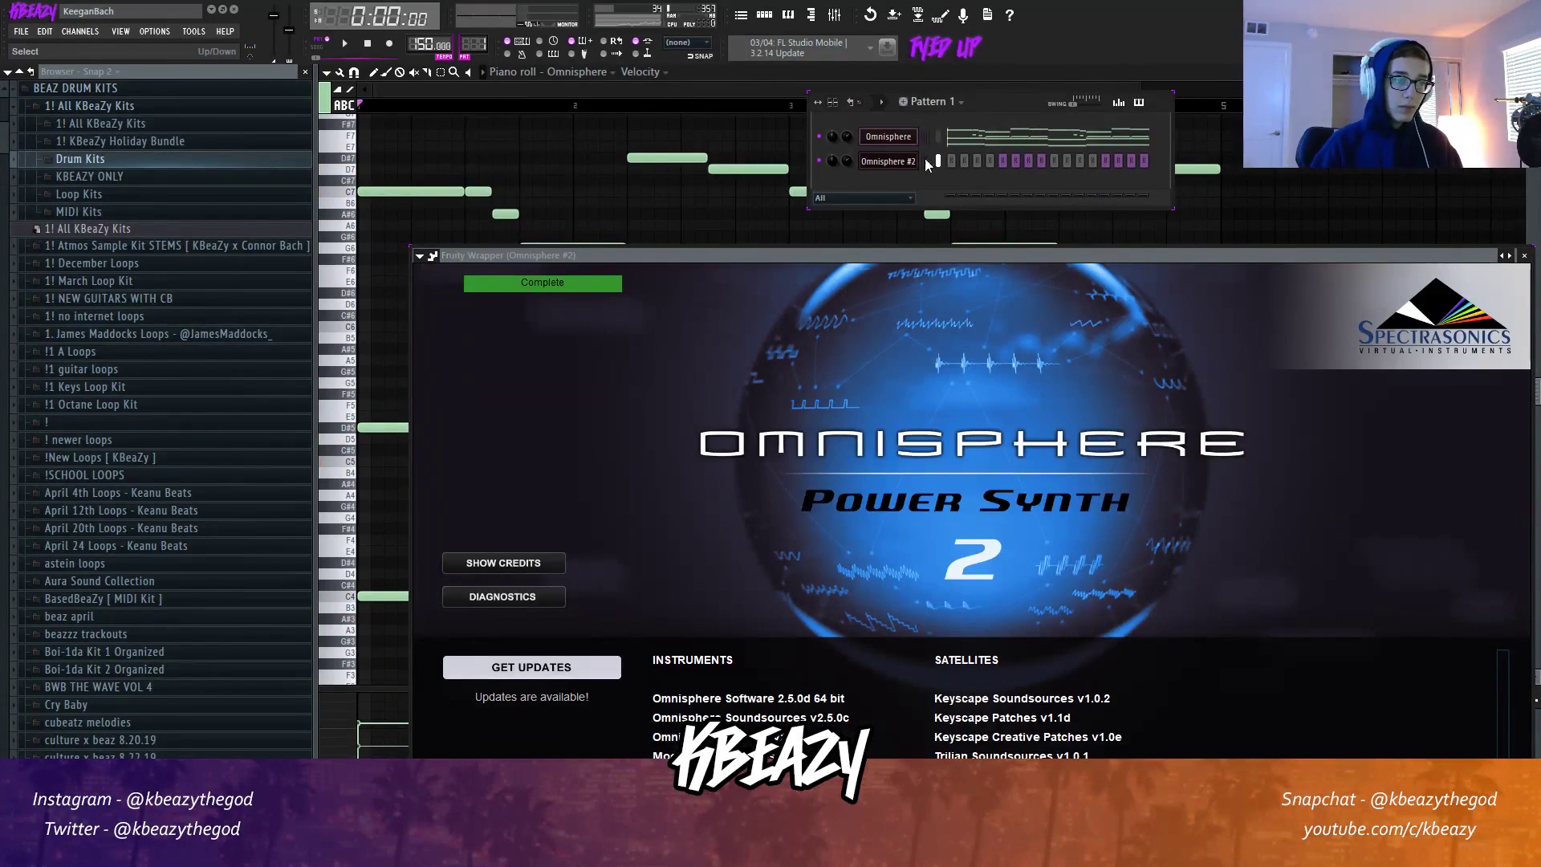
Load the Ambient Space Piano patch from the Keyboards category in the cloned Omnisphere.
click(464, 554)
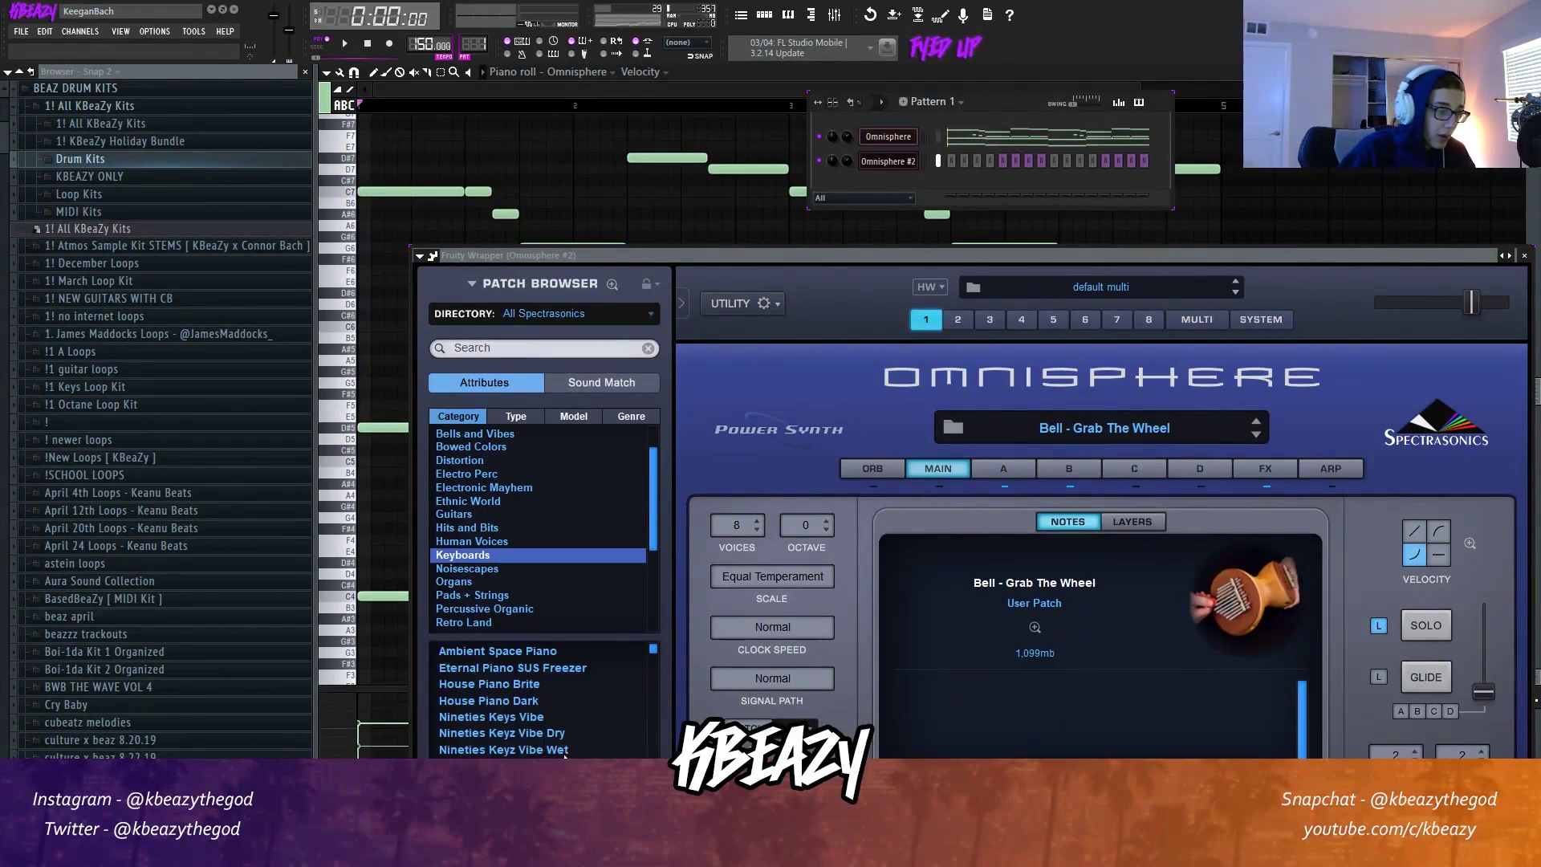
scroll(522, 741, down, 5)
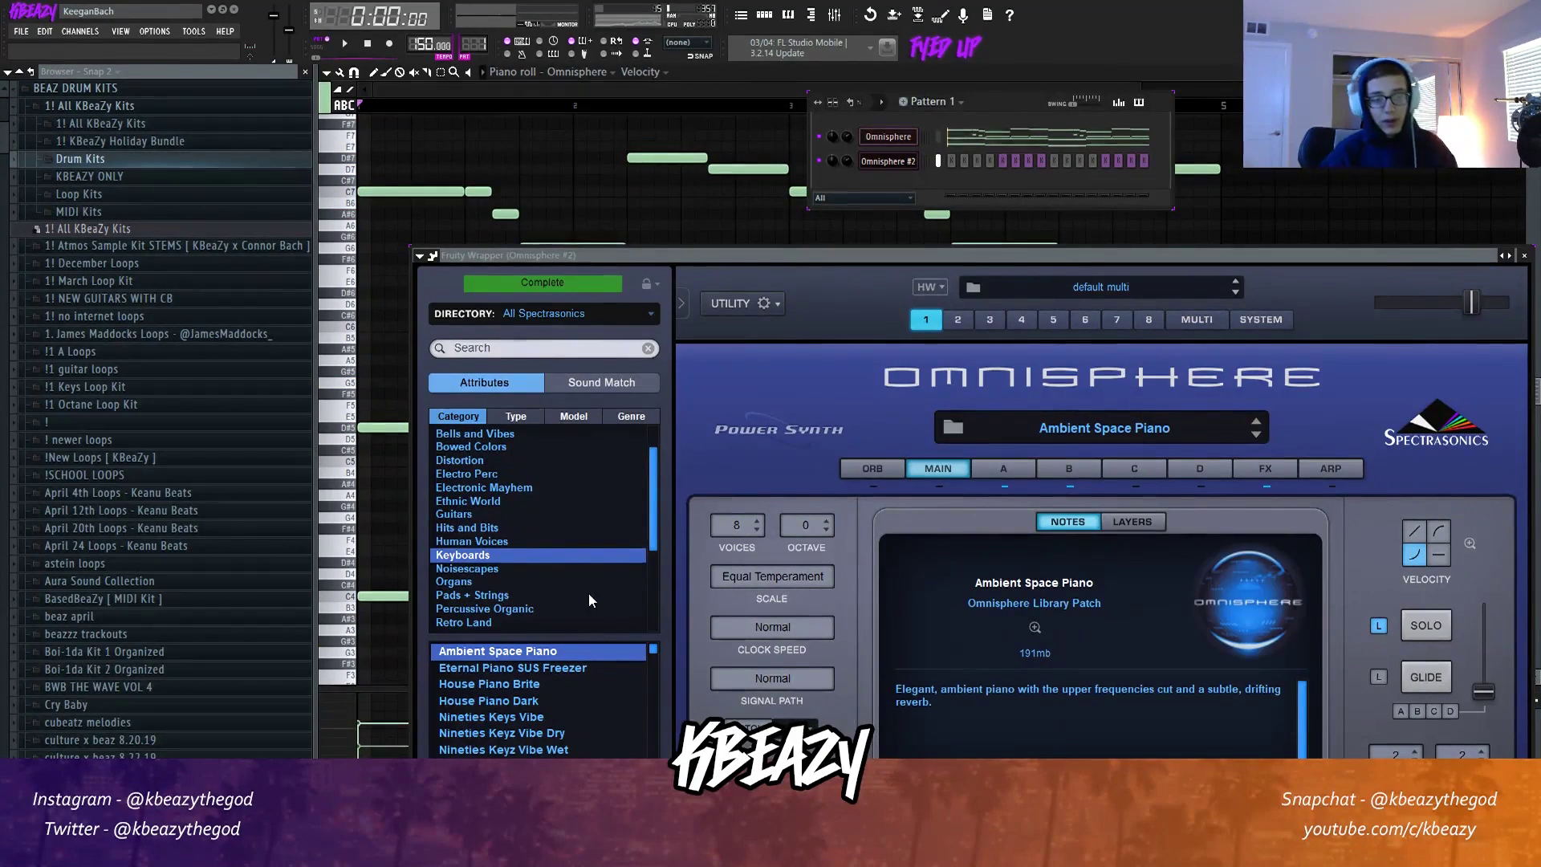
In the Omnisphere #2 piano roll, draw octave-spread pairs C4/D#5, A#3/D5 and G#3/C5, matching the lengths of the first instrument's ghost notes.
click(592, 77)
click(590, 119)
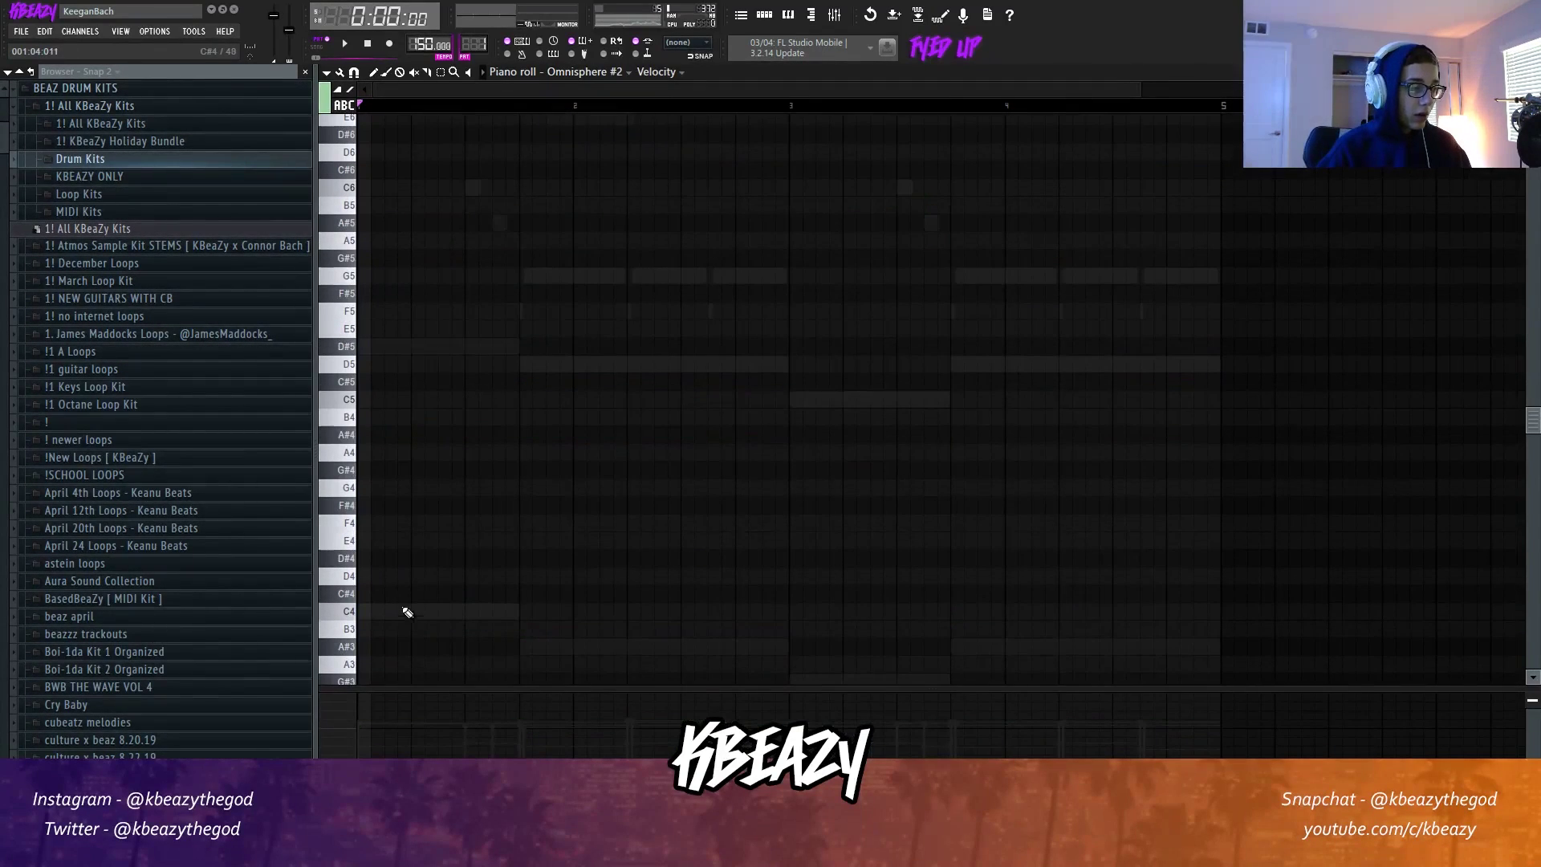
drag(406, 613, 329, 608)
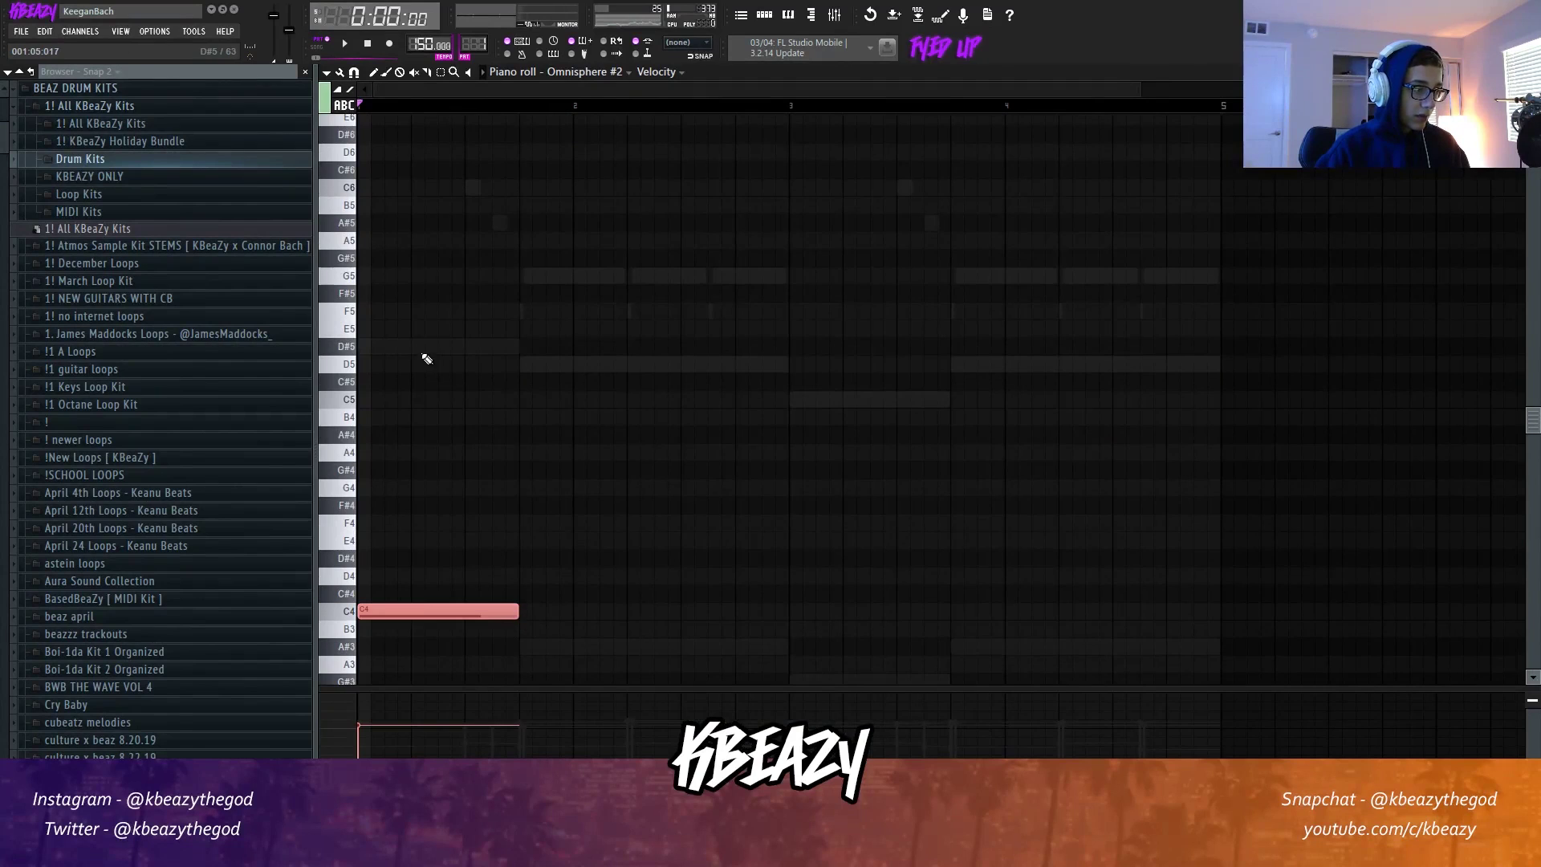
drag(521, 638, 613, 361)
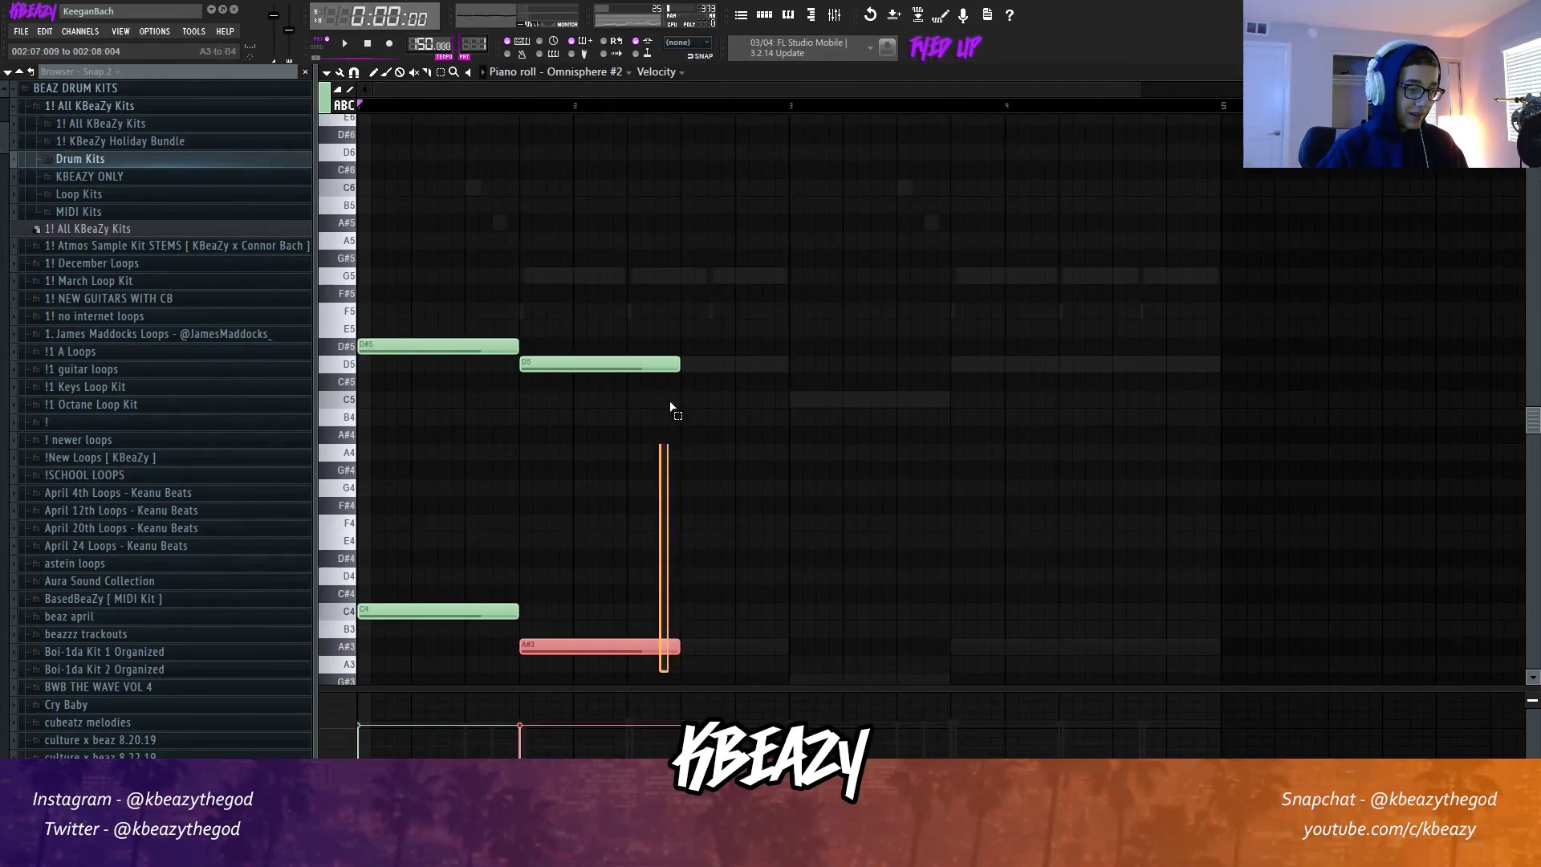
drag(737, 366, 995, 411)
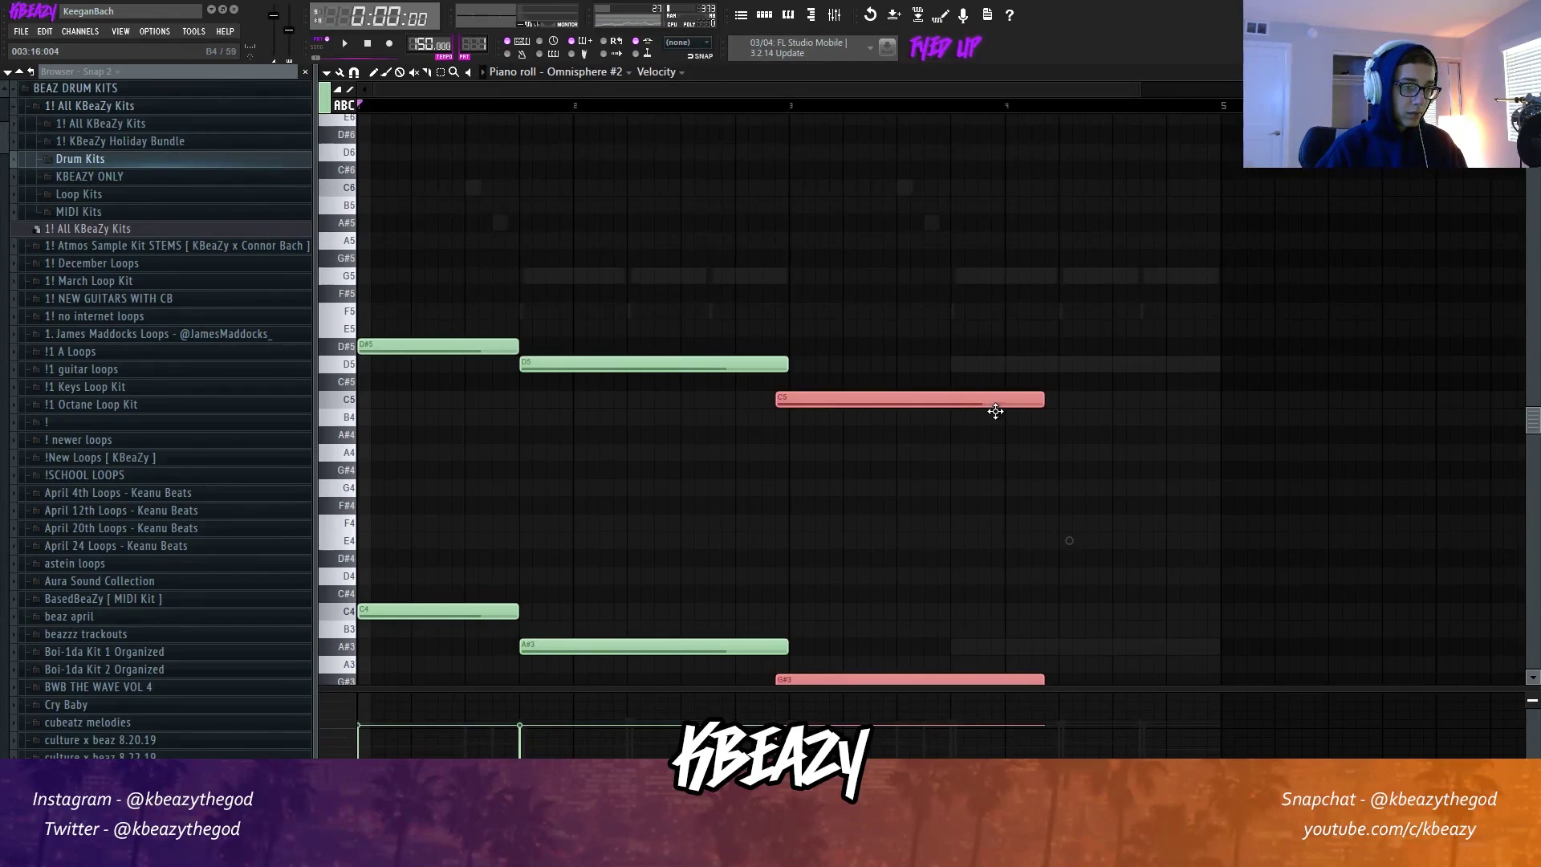
scroll(940, 475, down, 5)
click(918, 399)
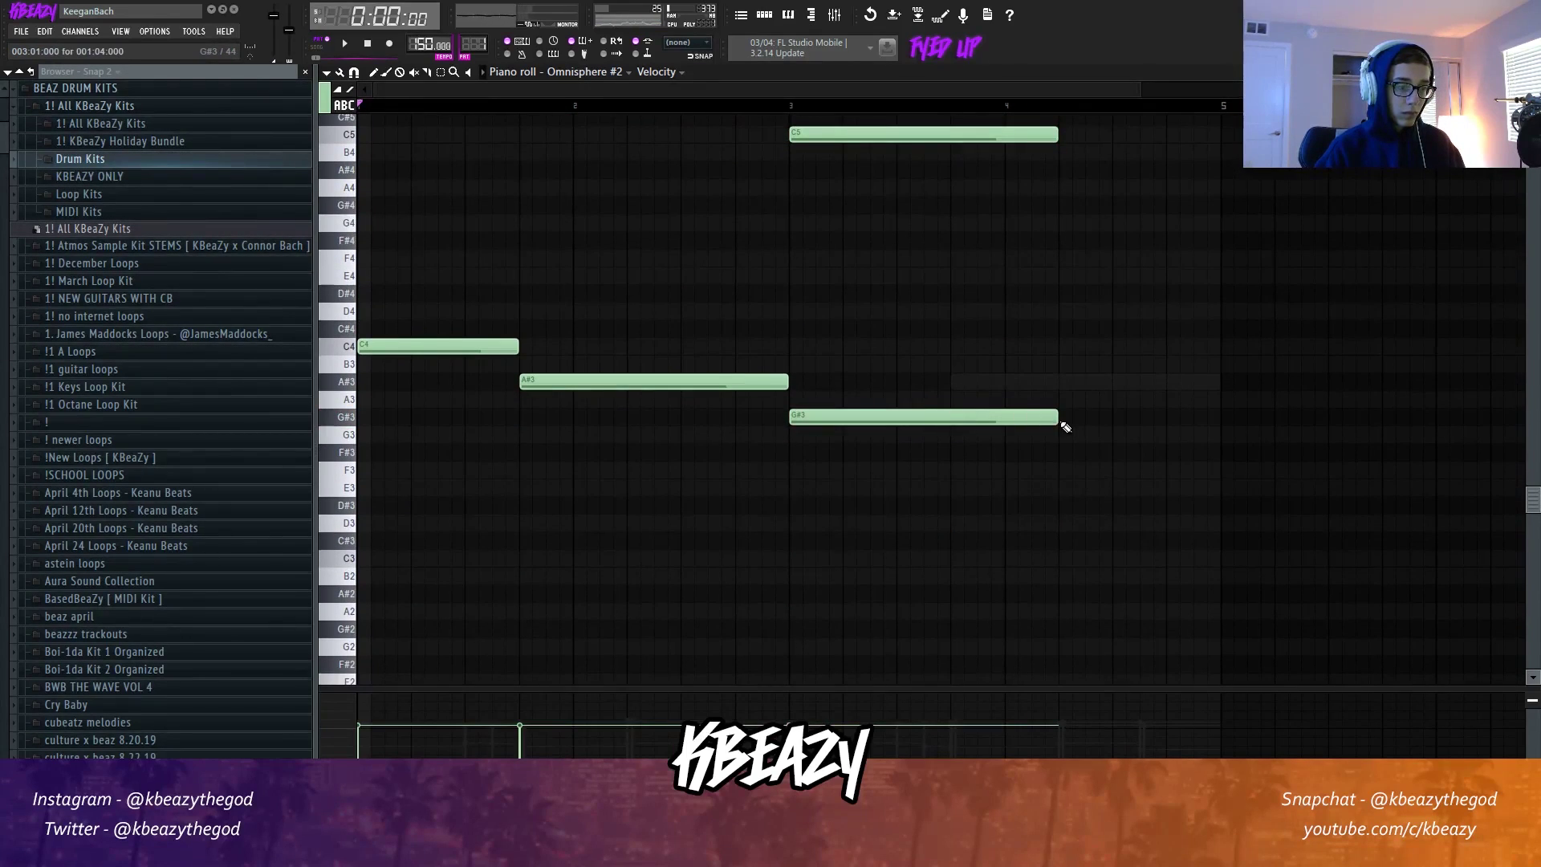
scroll(1001, 327, up, 3)
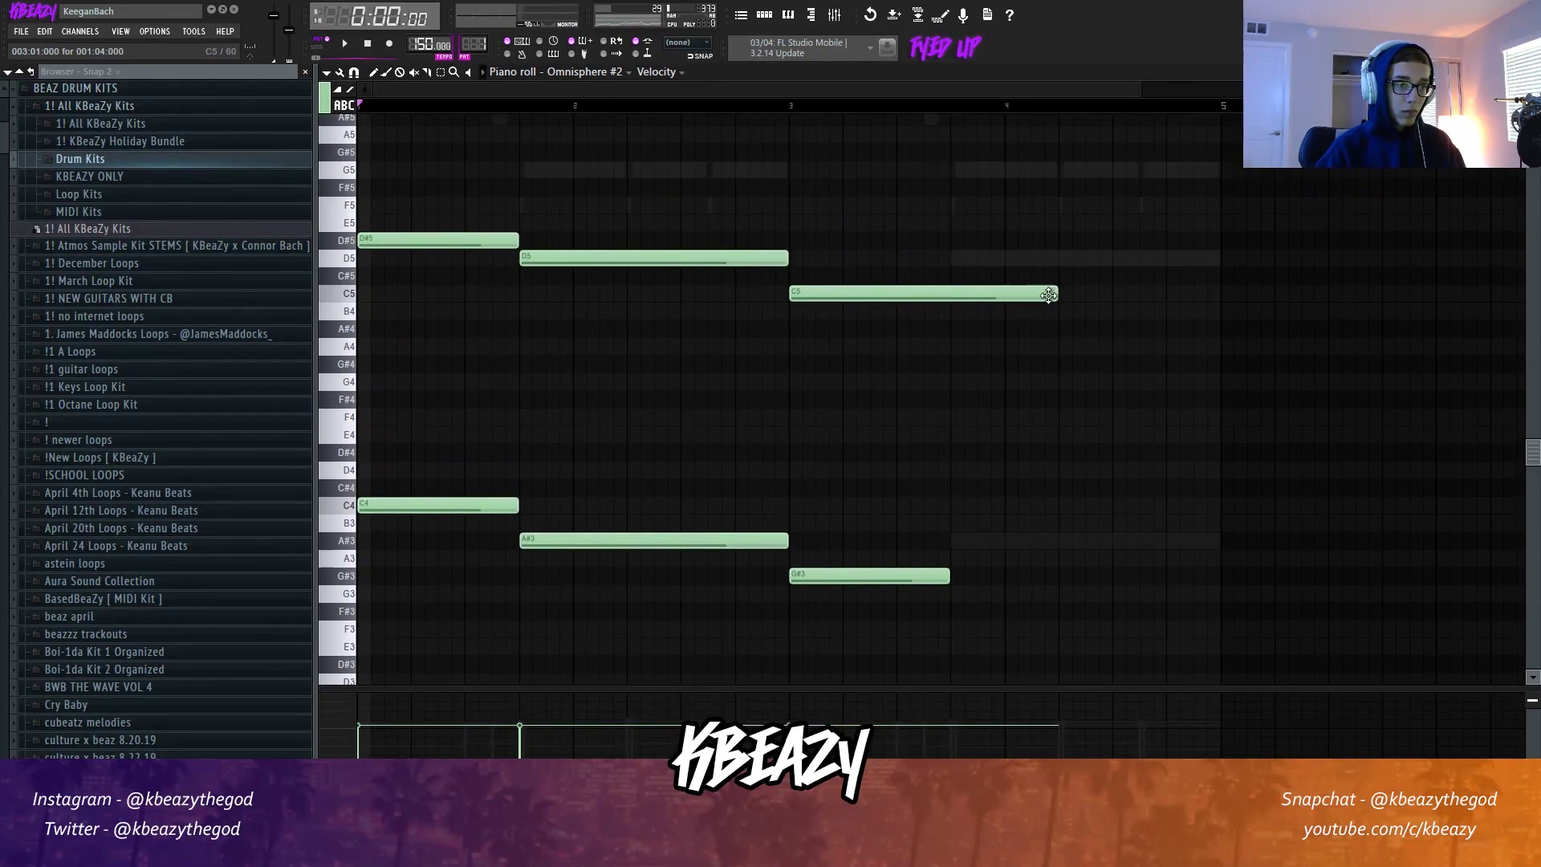
Copy the A#3 and D5 pair to the end of the four-bar loop and transpose all Omnisphere #2 notes up one octave.
drag(629, 250, 647, 580)
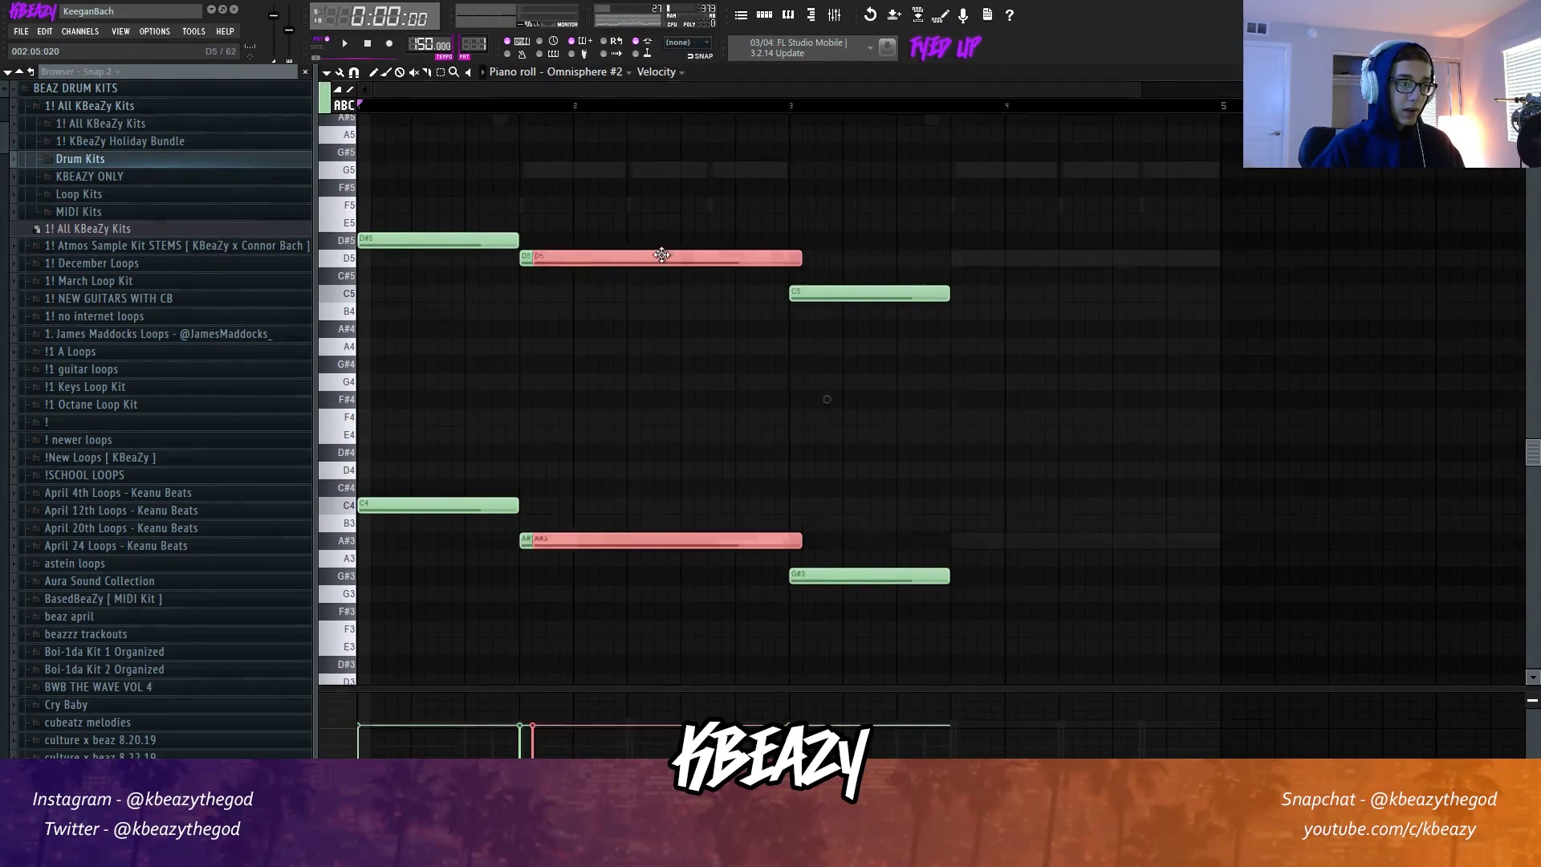
key(ctrl+b)
click(1040, 223)
key(ctrl+Up)
Play the loop to hear the Ambient Space Piano layer with the bell patch, and bring up the channel rack and mixer.
key(space)
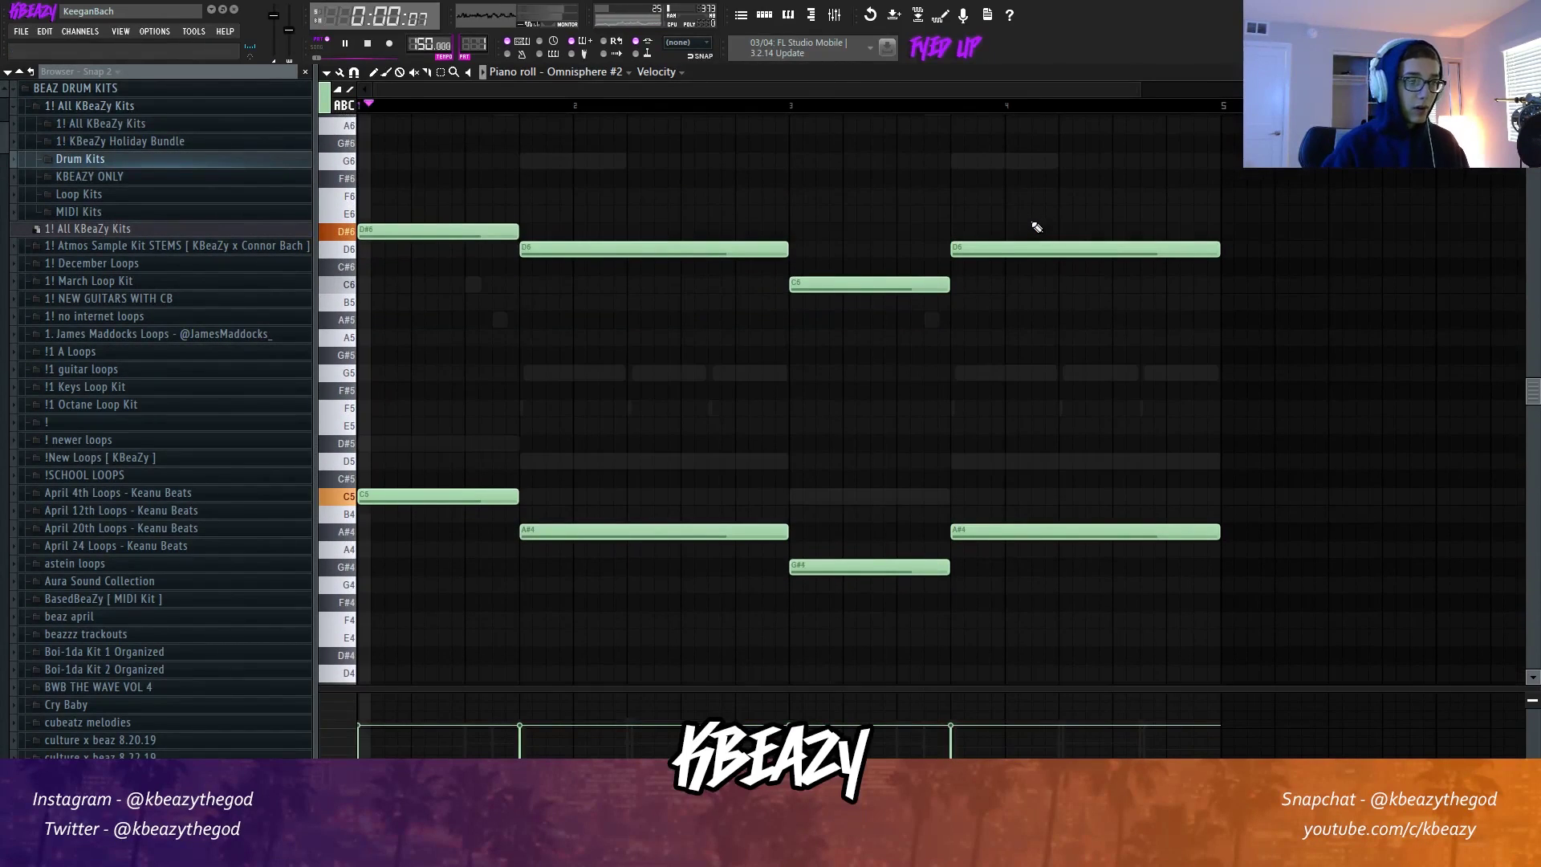
key(F6)
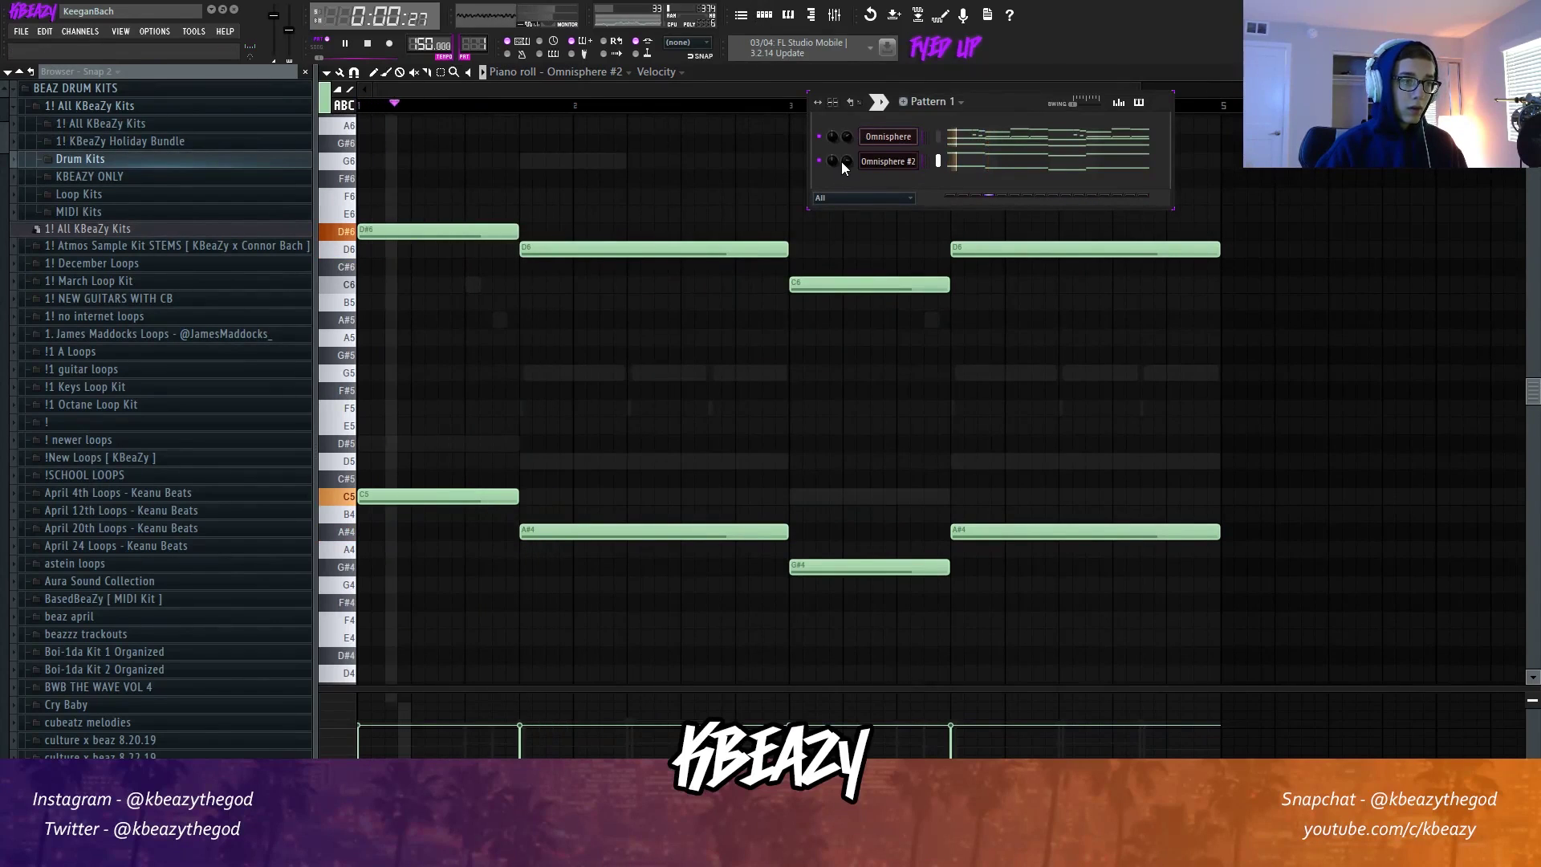
key(space)
key(space)
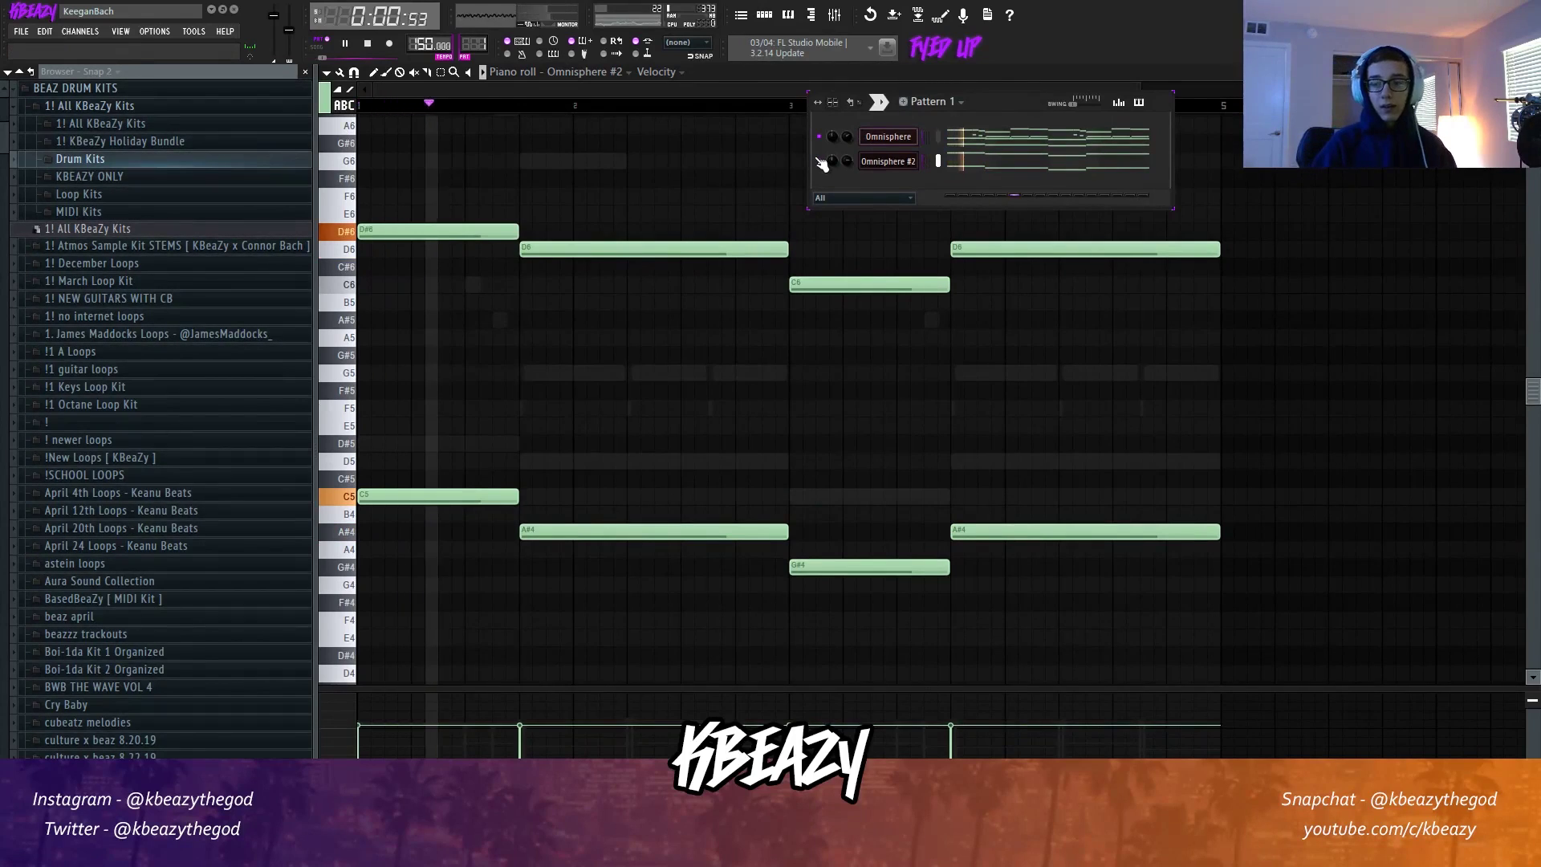
key(F6)
scroll(698, 369, up, 5)
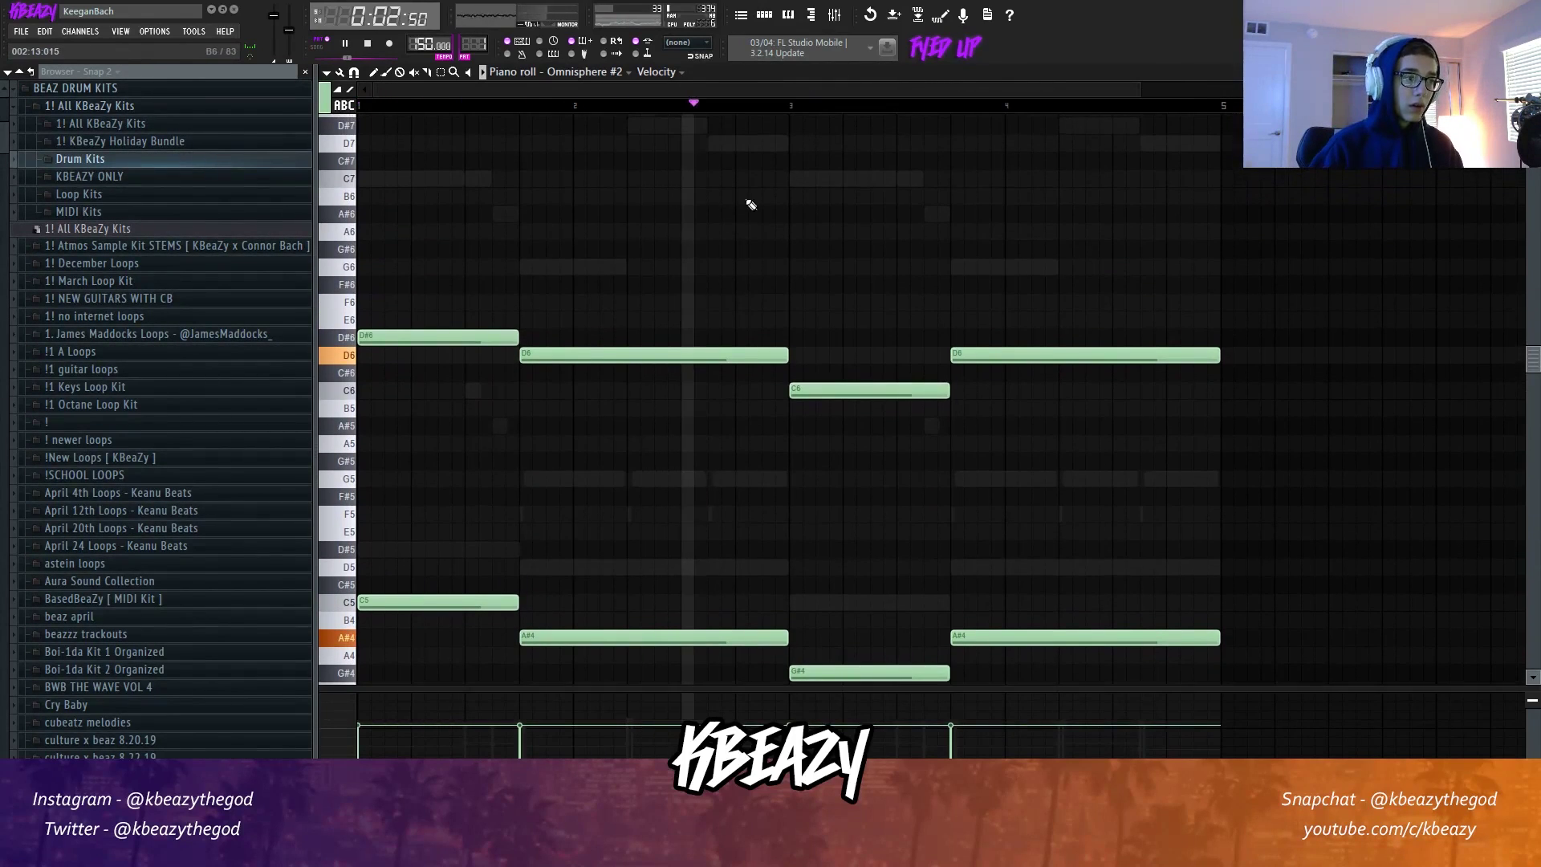
key(F9)
click(766, 15)
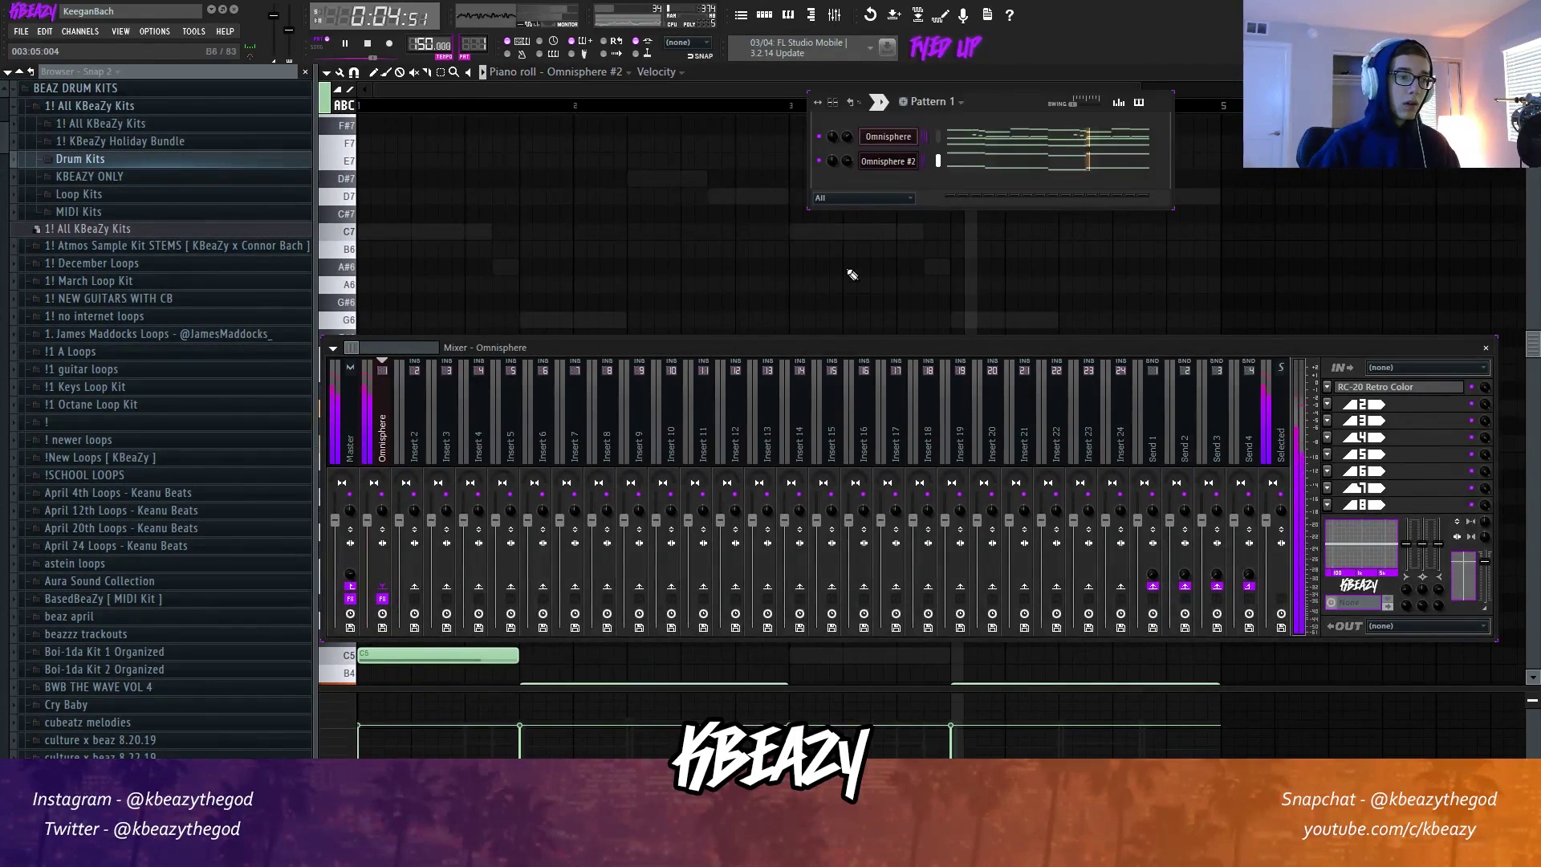
key(space)
Load the Eternal Piano SUS Freezer patch in Omnisphere #2 and play it in the loop.
click(901, 161)
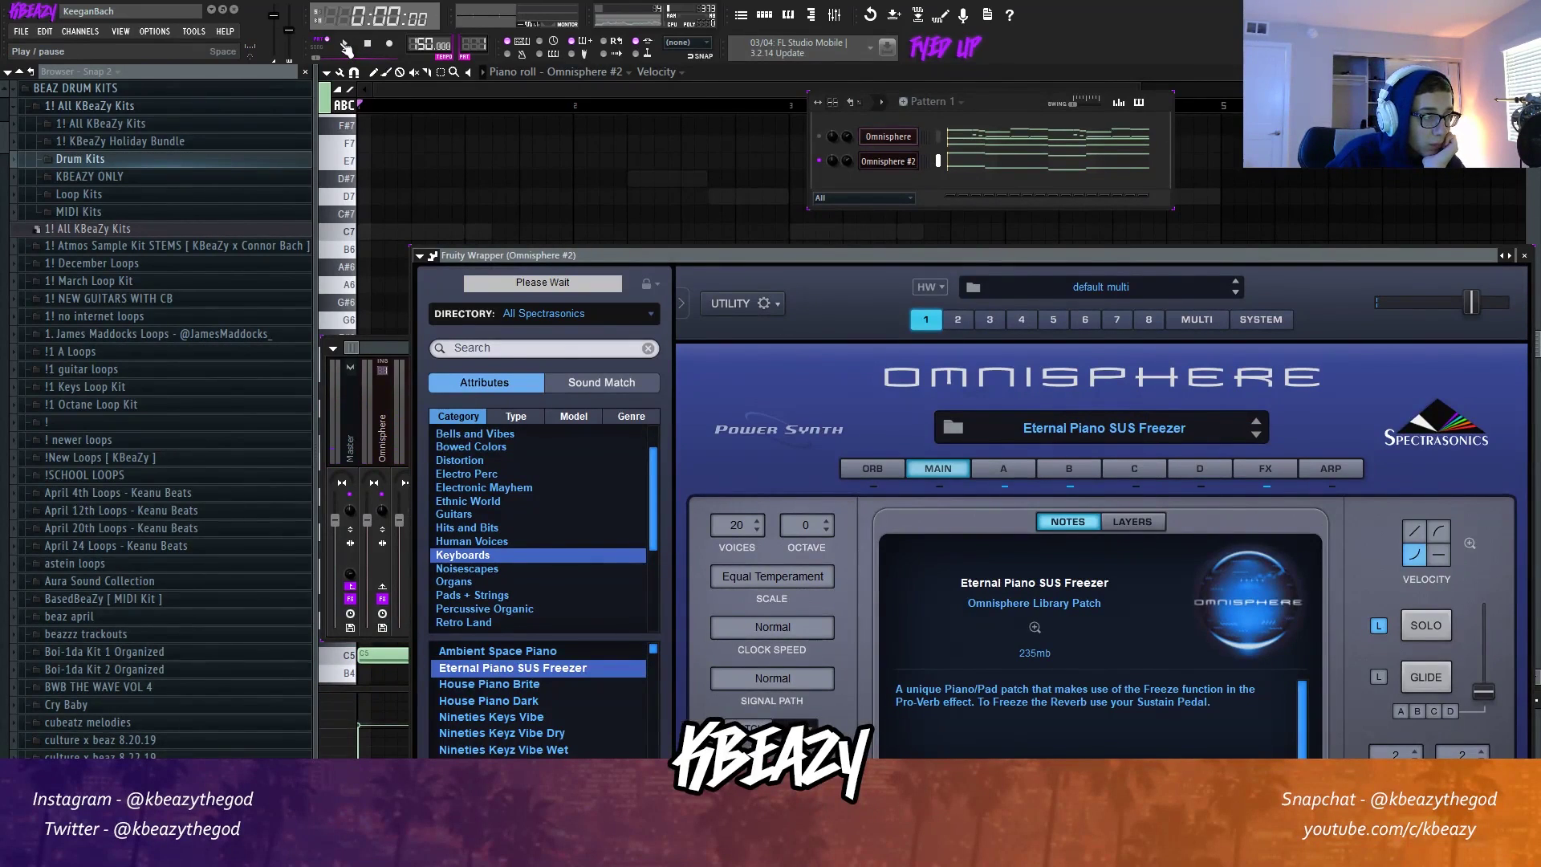
click(346, 47)
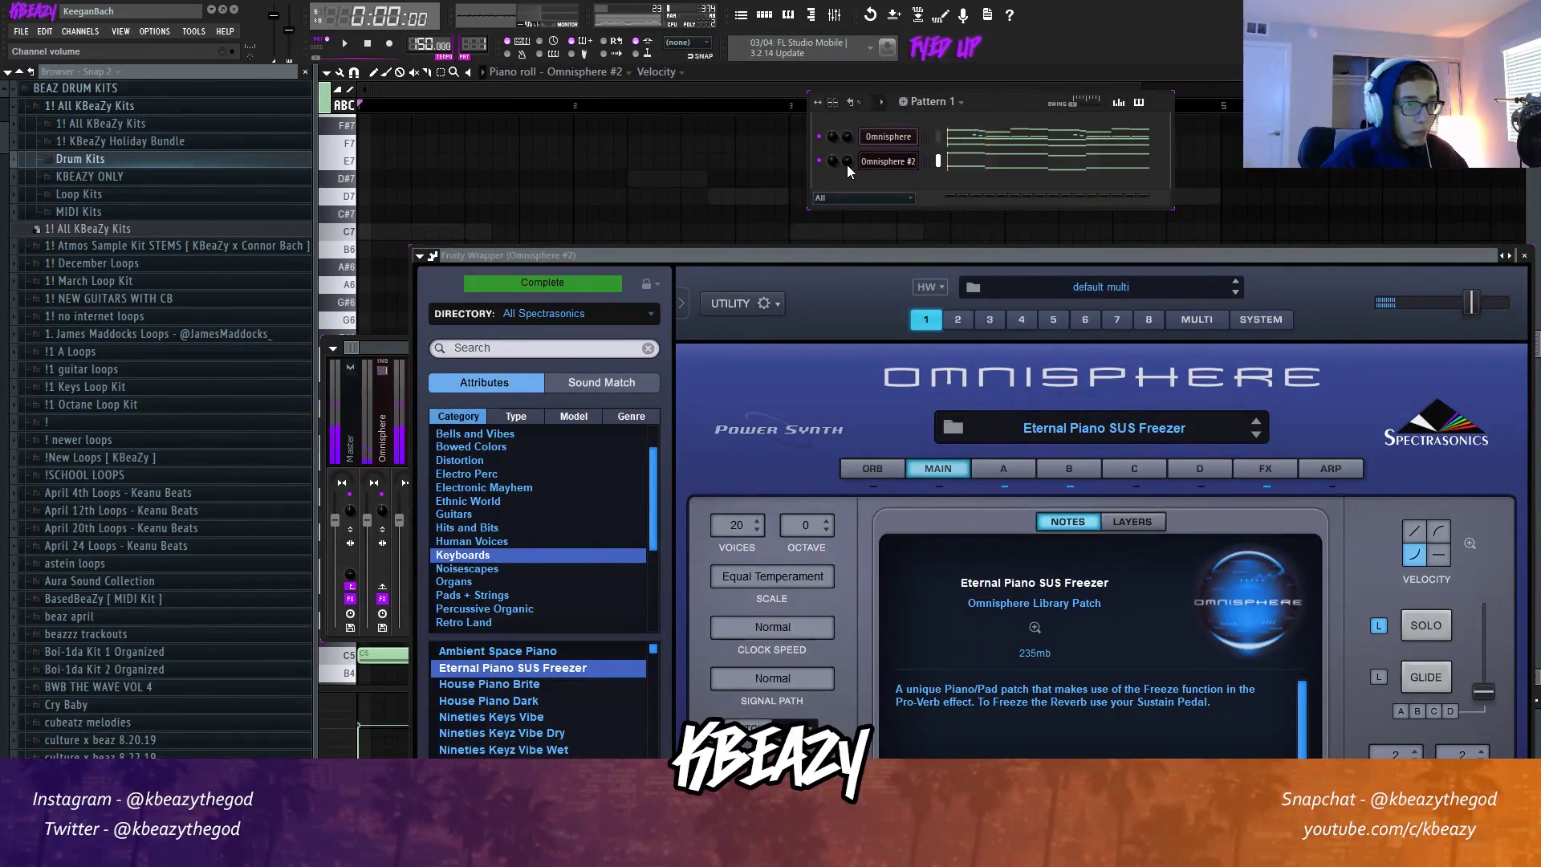
click(717, 193)
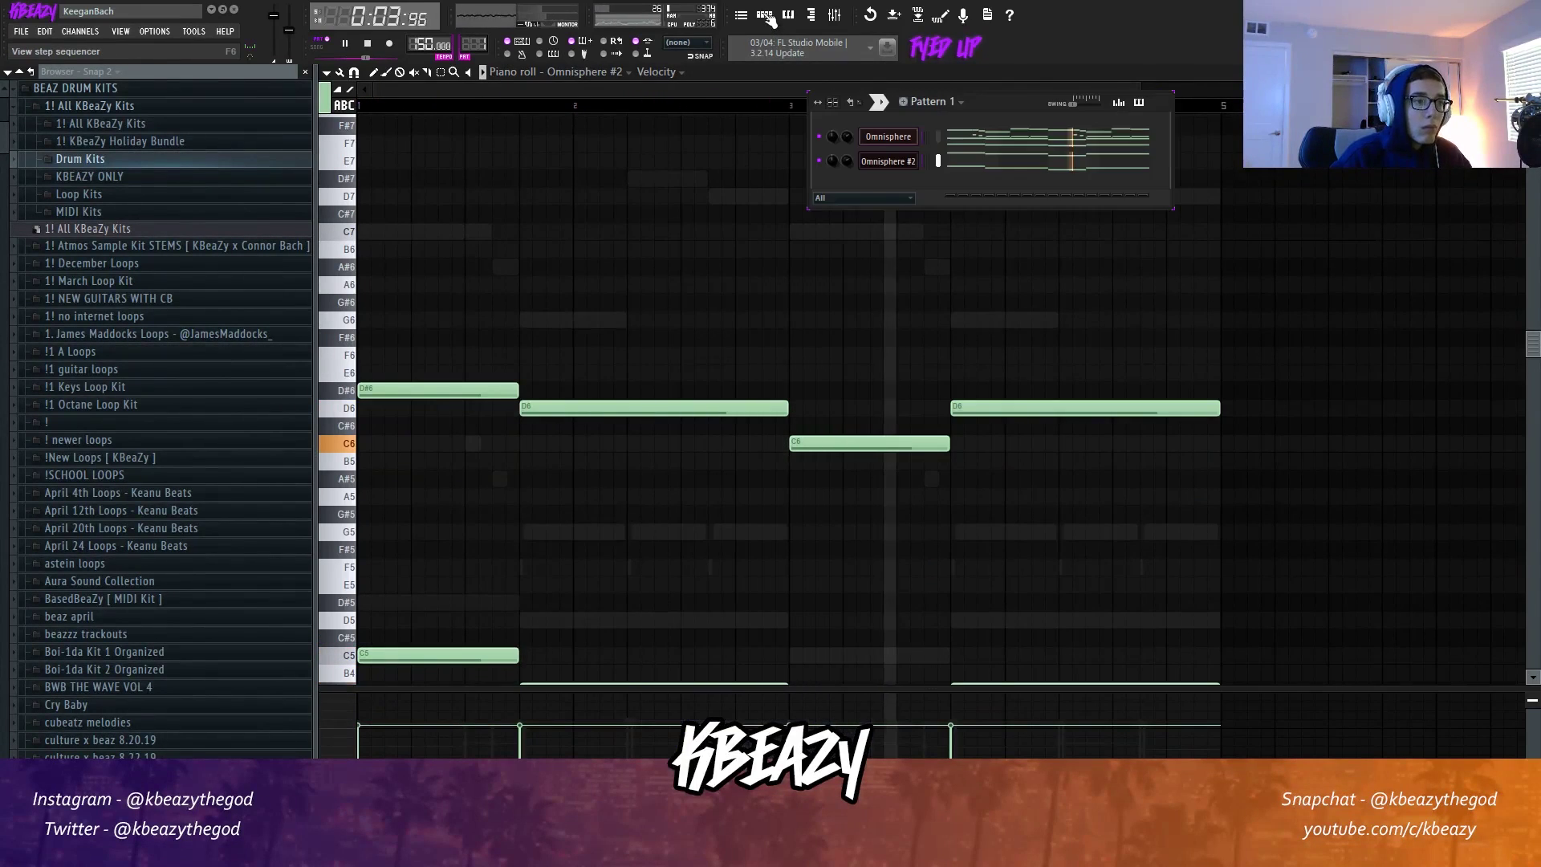
Route the Omnisphere #2 channel to mixer track 2 and stop playback.
key(F6)
key(F9)
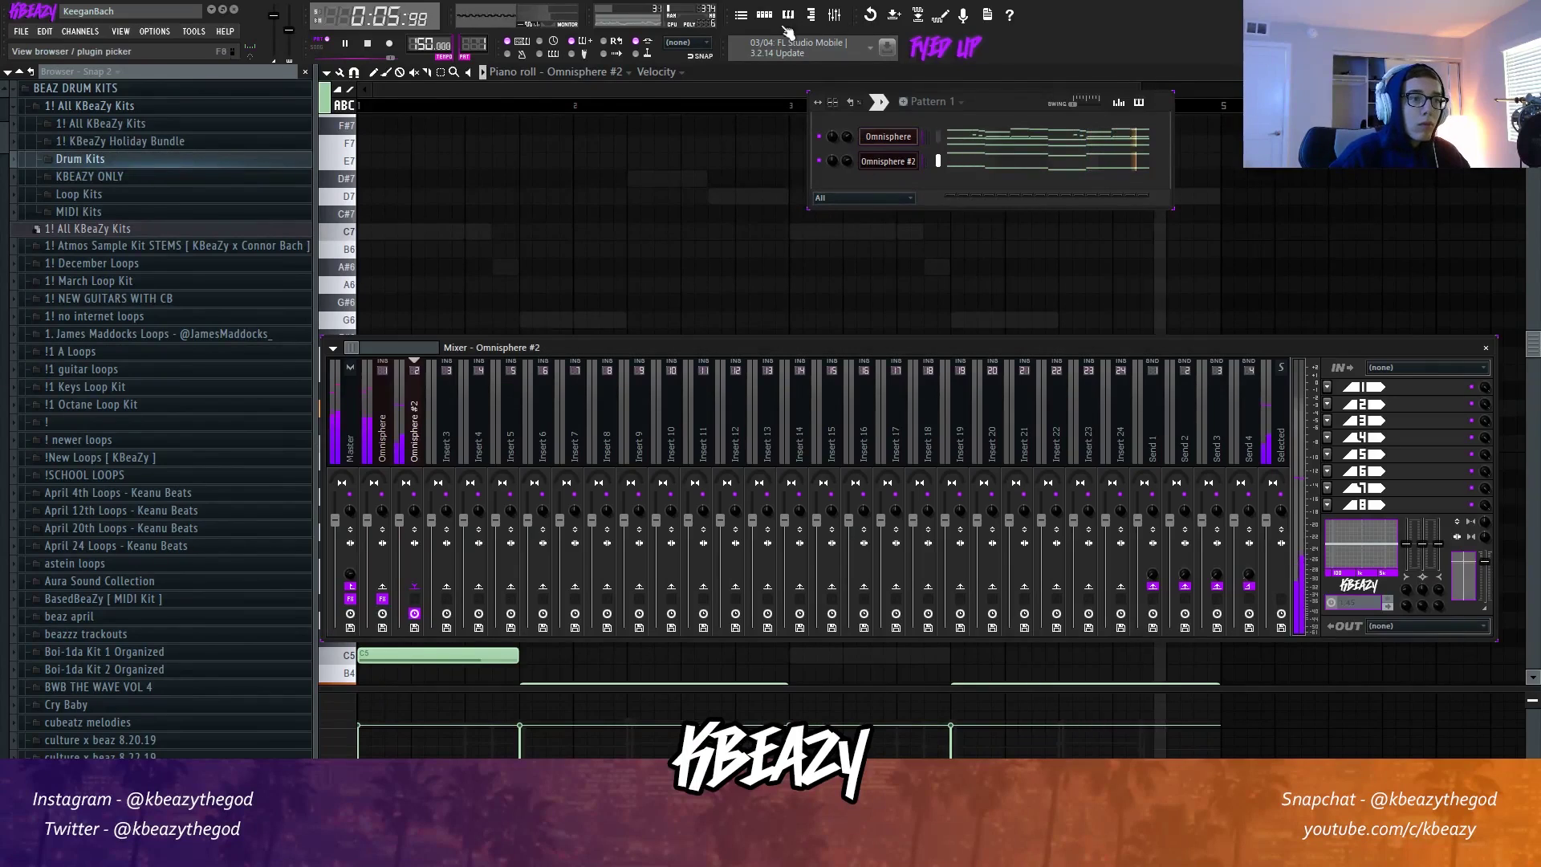
key(space)
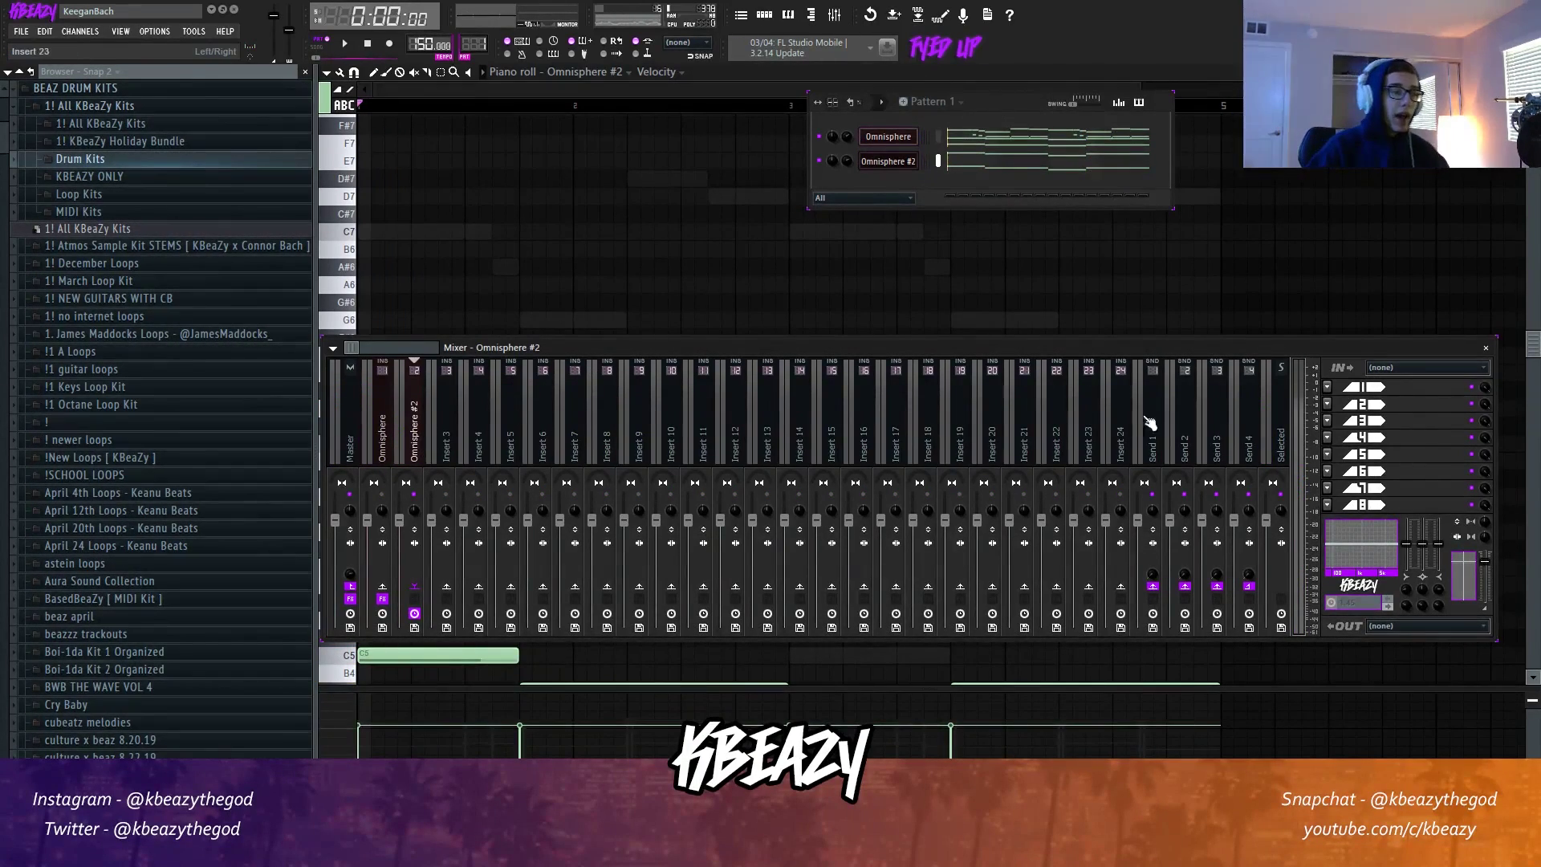
Insert Fruity Love Philter in the first effect slot of the Omnisphere #2 mixer track.
click(1329, 388)
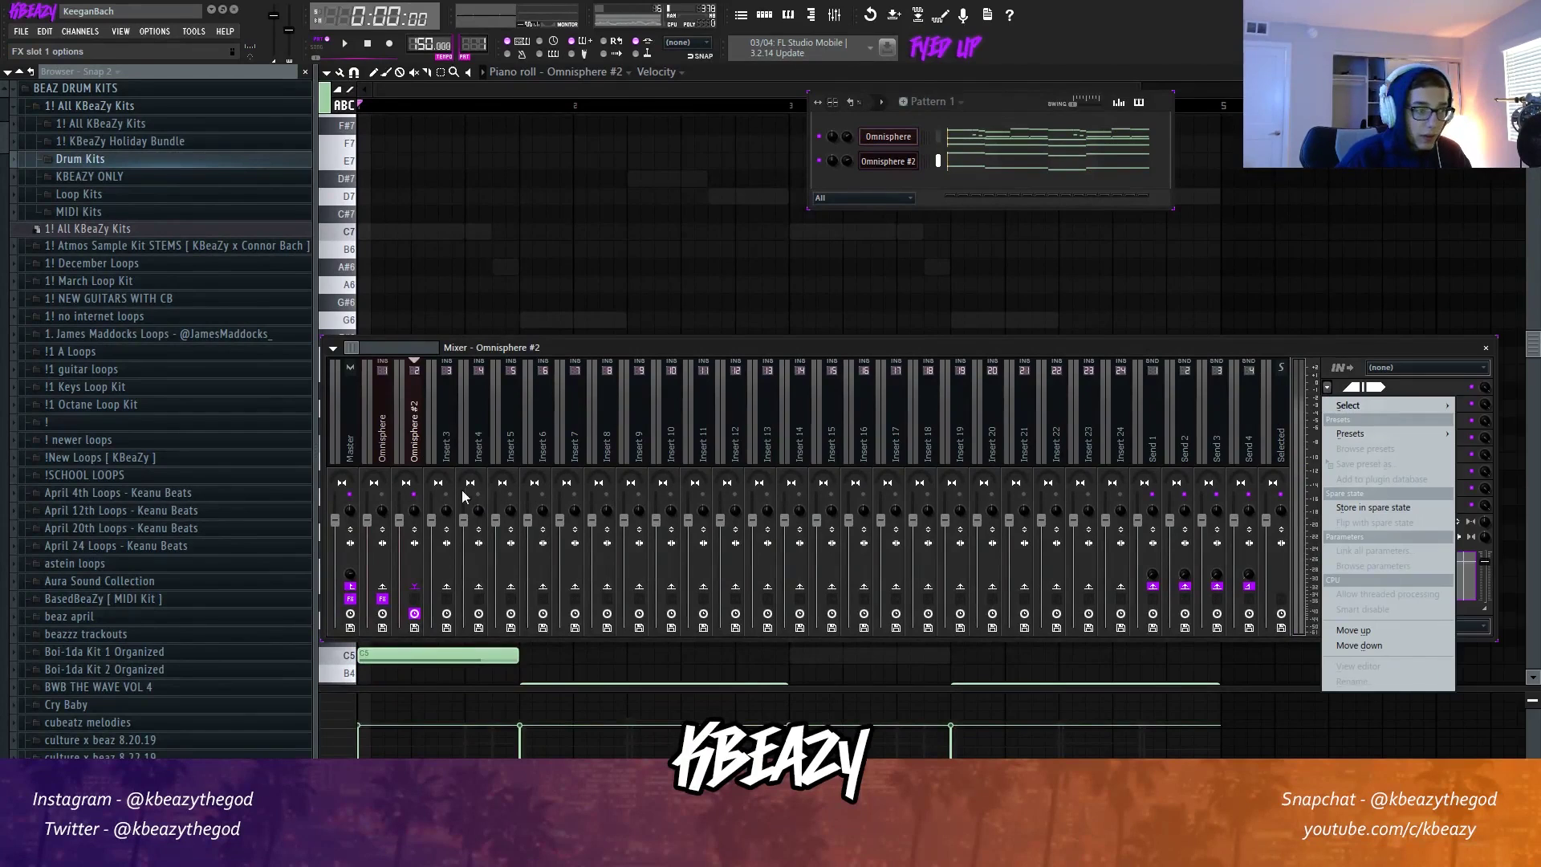
click(419, 501)
key(space)
click(1328, 388)
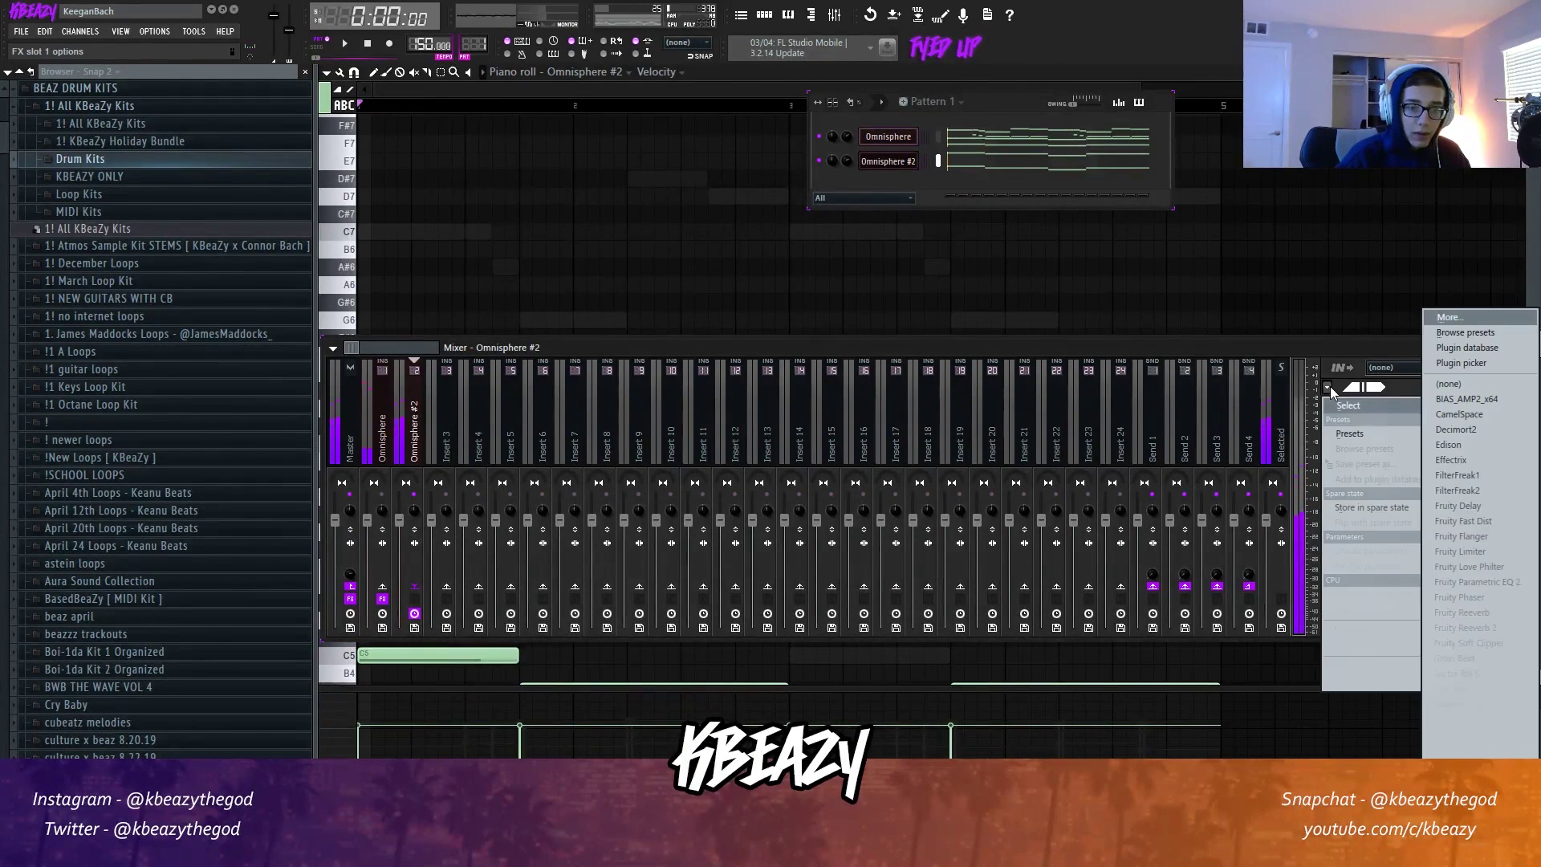
click(1471, 567)
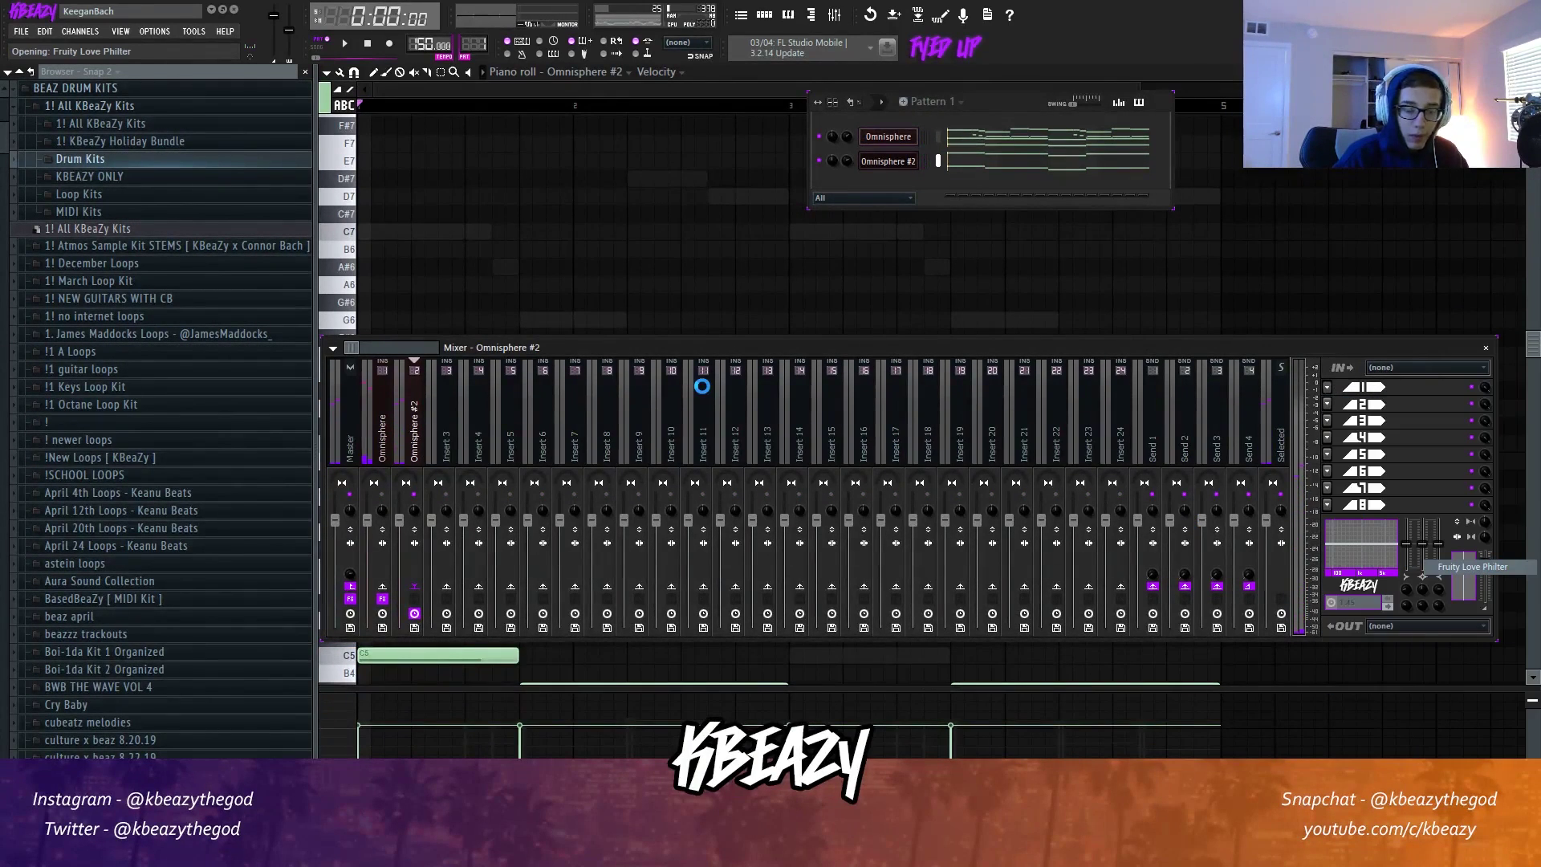
Audition the Default, Dist lowpass and Phaser presets of Fruity Love Philter while the loop plays.
click(347, 186)
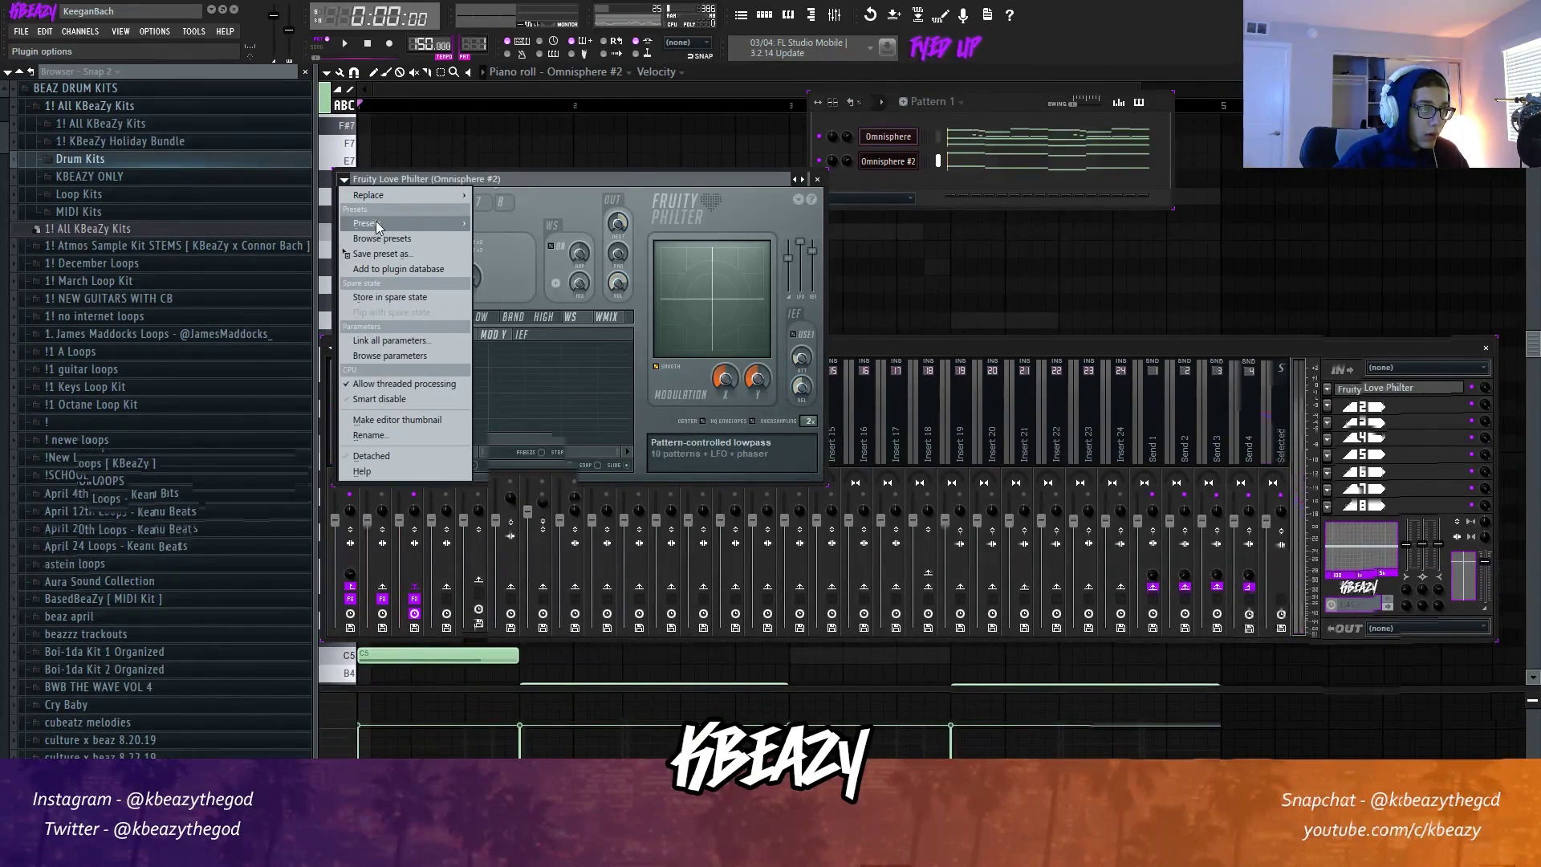
mouse_move(418, 196)
click(586, 196)
key(space)
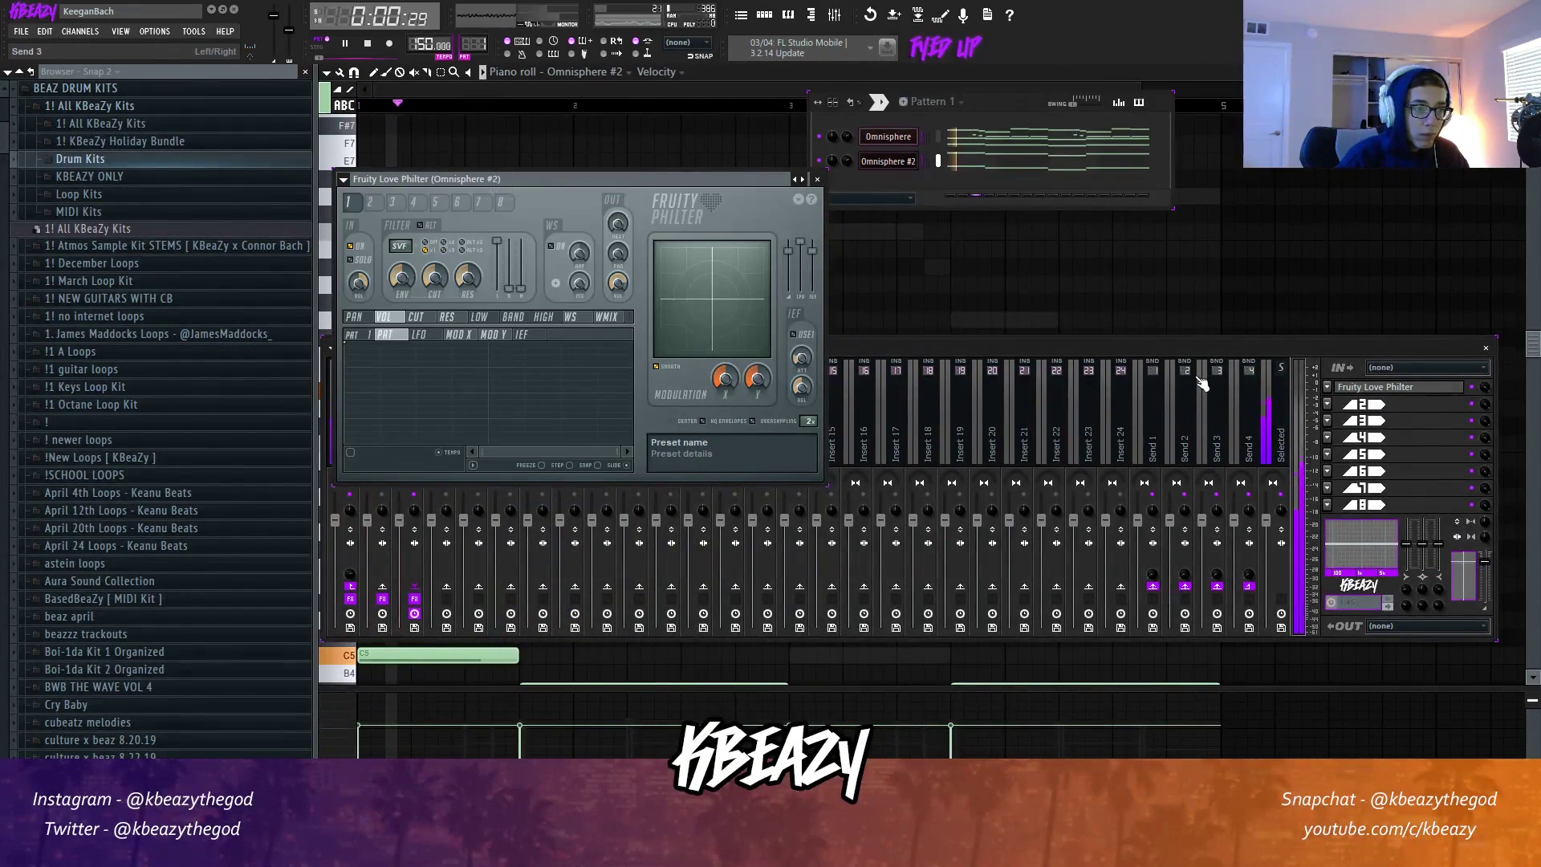
click(1486, 393)
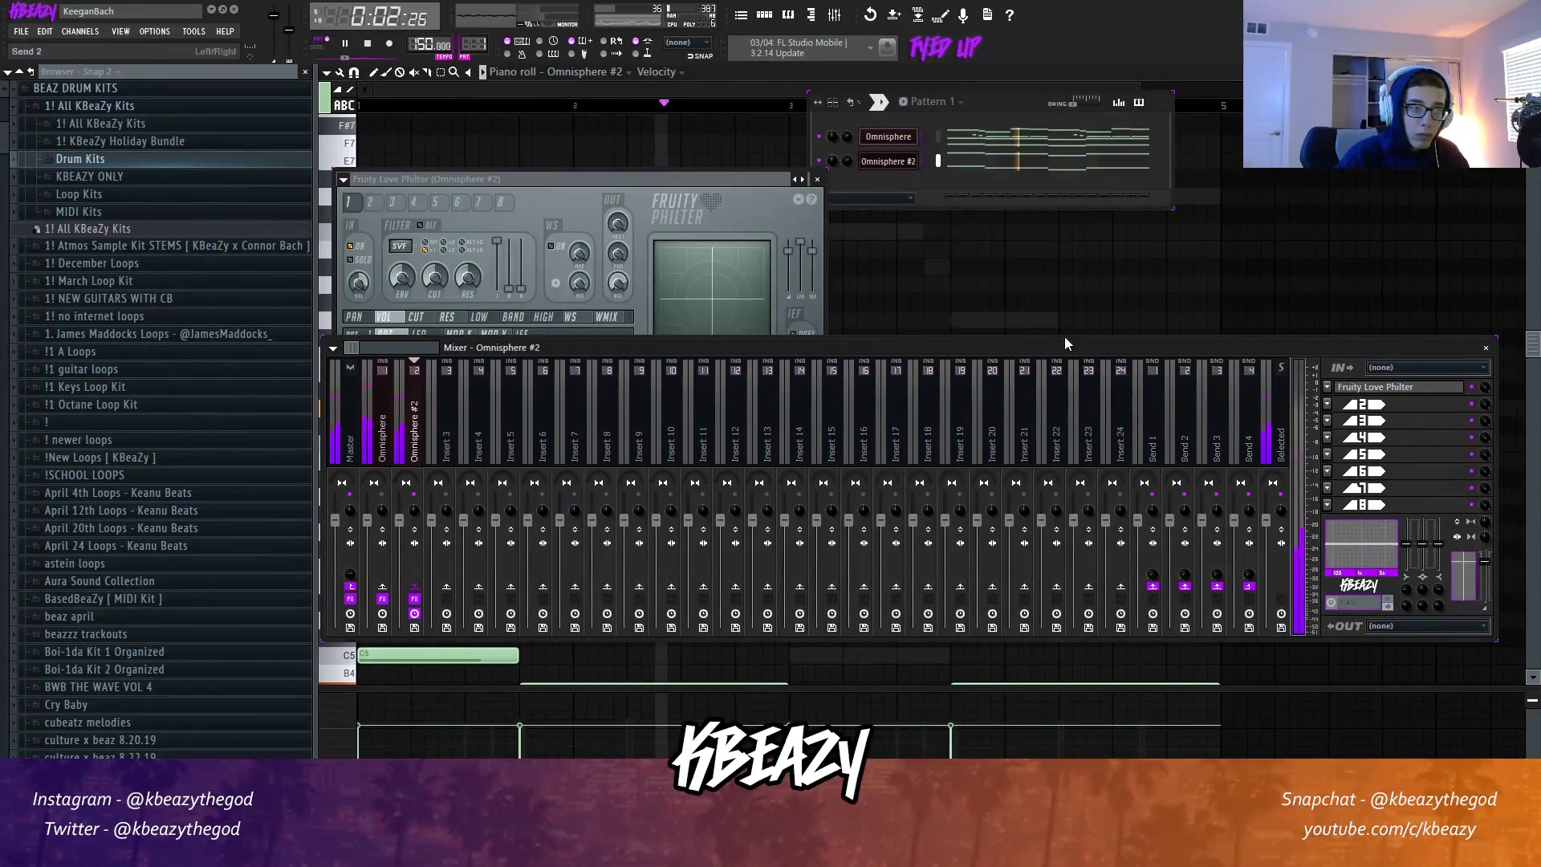
click(343, 179)
mouse_move(406, 223)
click(507, 248)
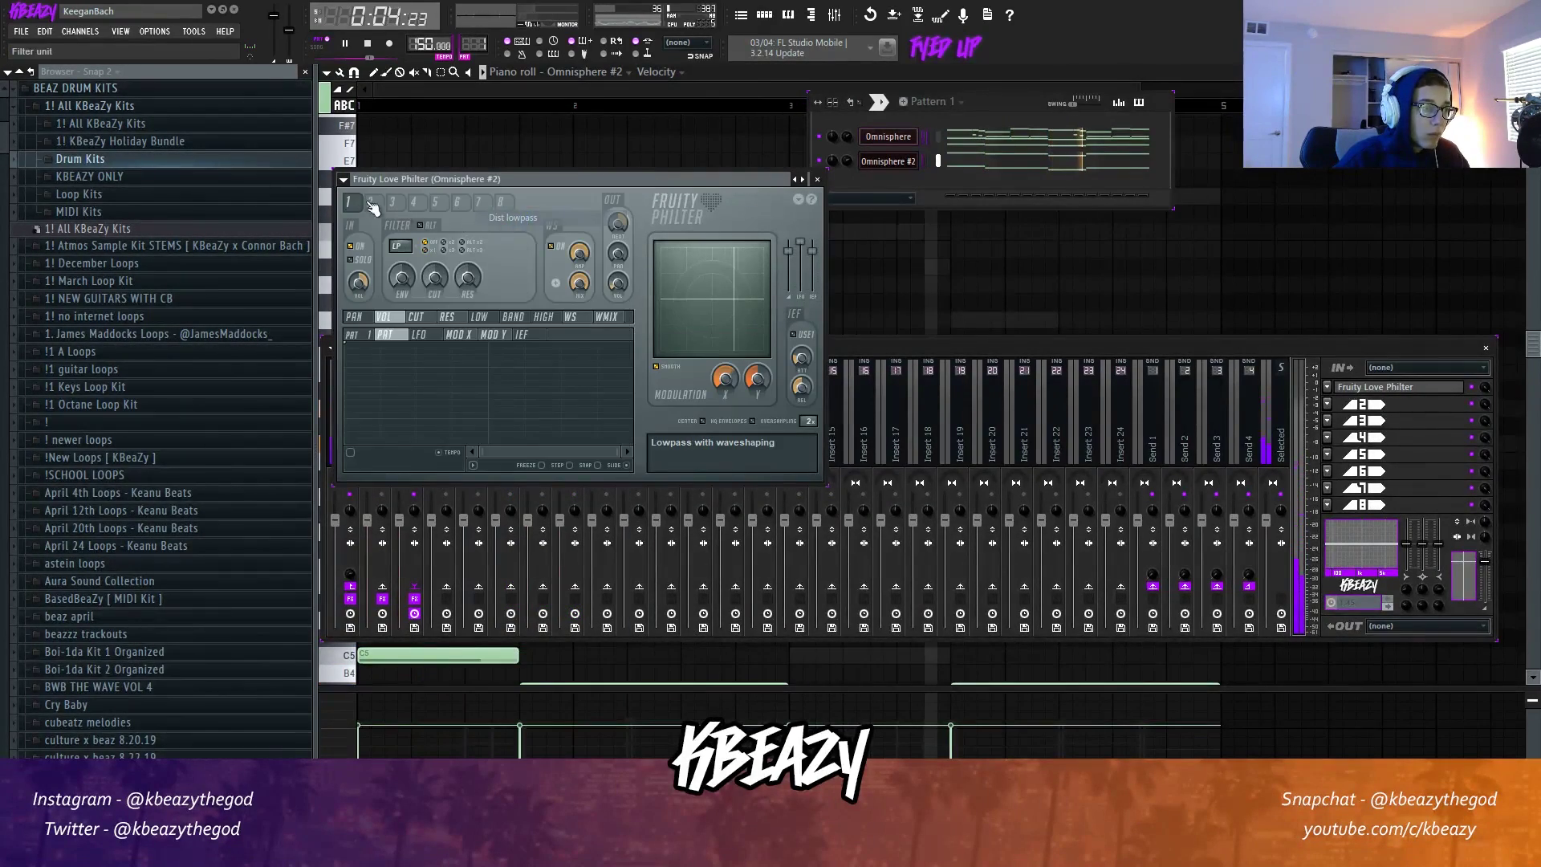
click(343, 179)
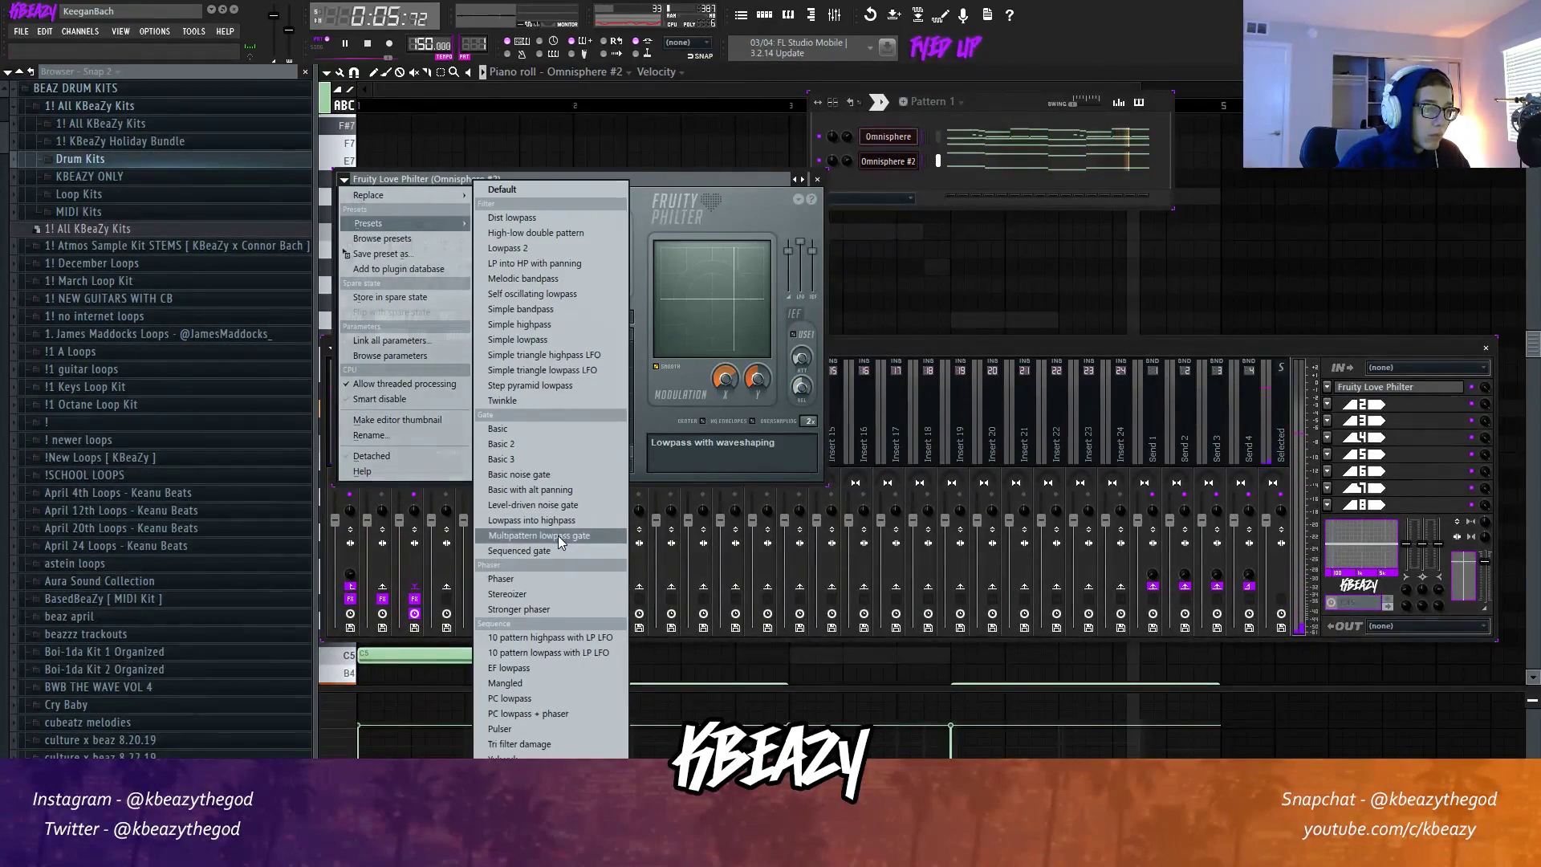
click(506, 579)
Load the EF lowpass preset in Fruity Love Philter and listen to it in the loop.
click(343, 179)
mouse_move(405, 223)
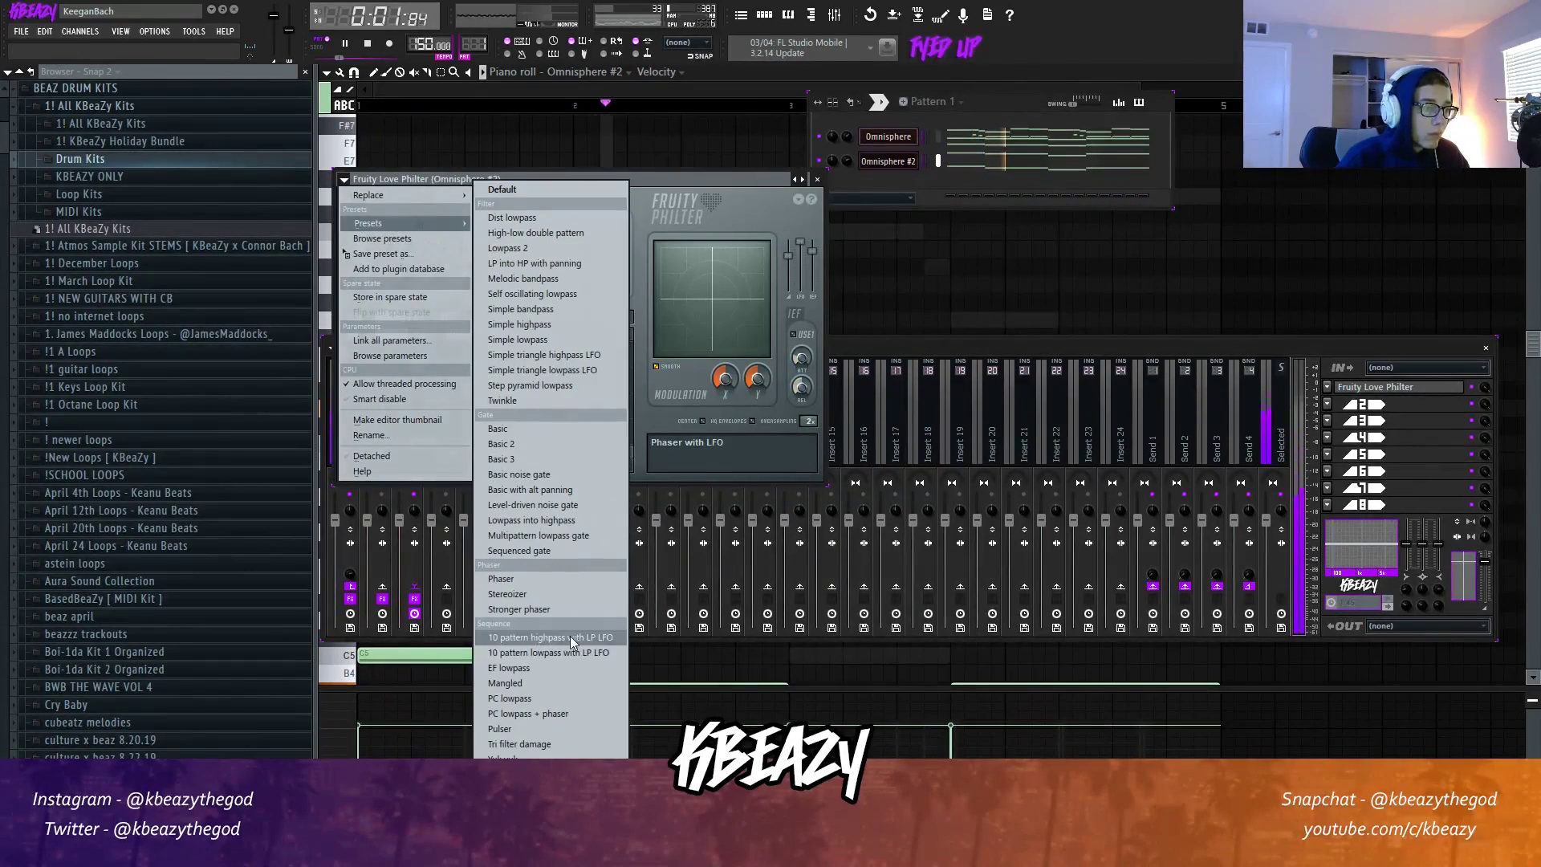
click(514, 669)
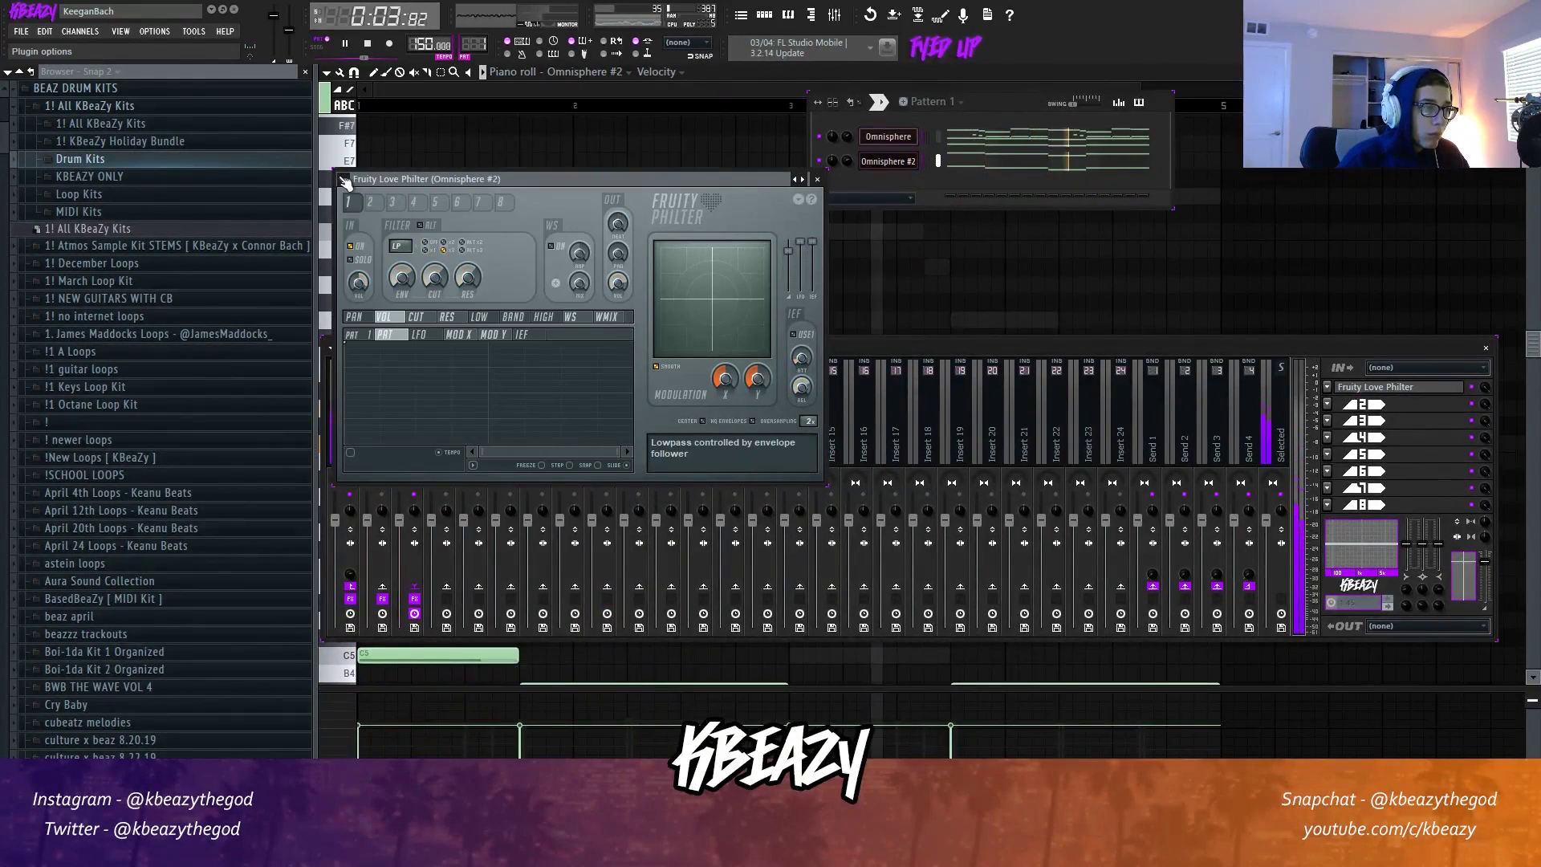
click(955, 426)
click(399, 196)
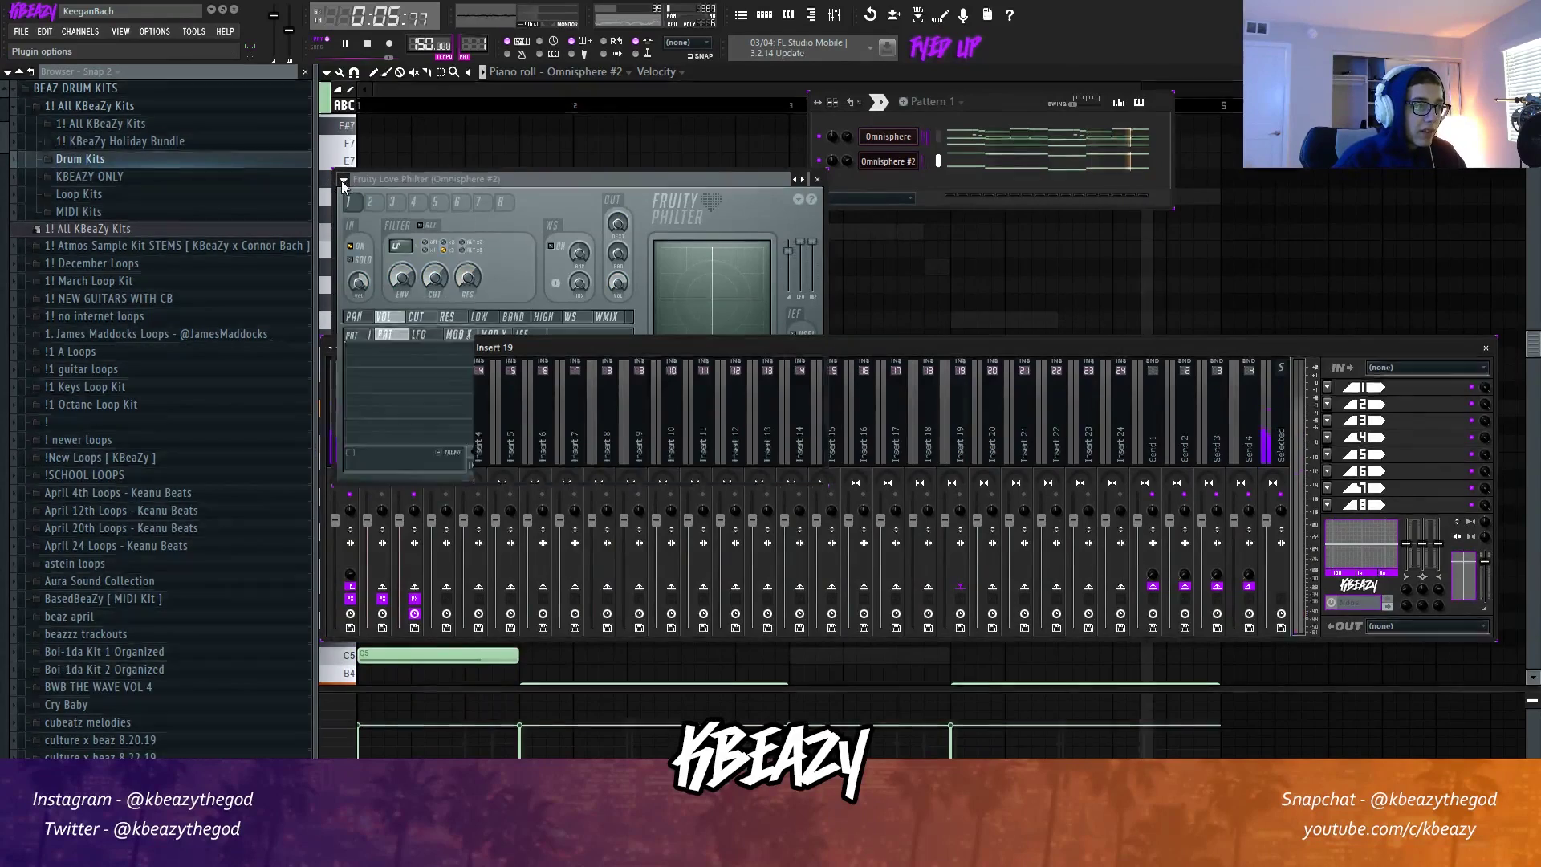
click(343, 179)
mouse_move(405, 224)
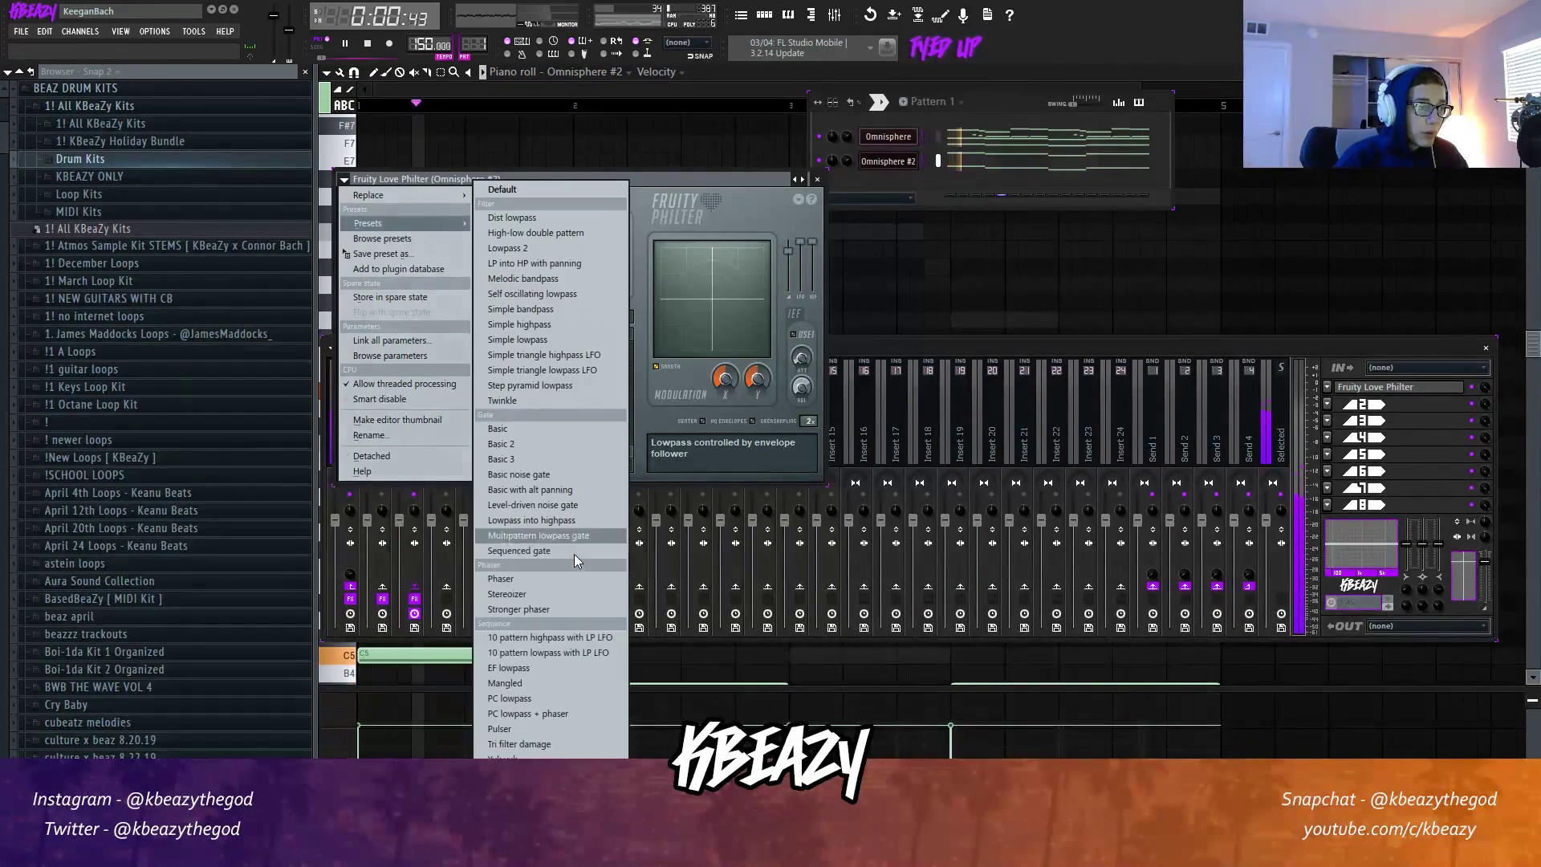
click(980, 414)
key(space)
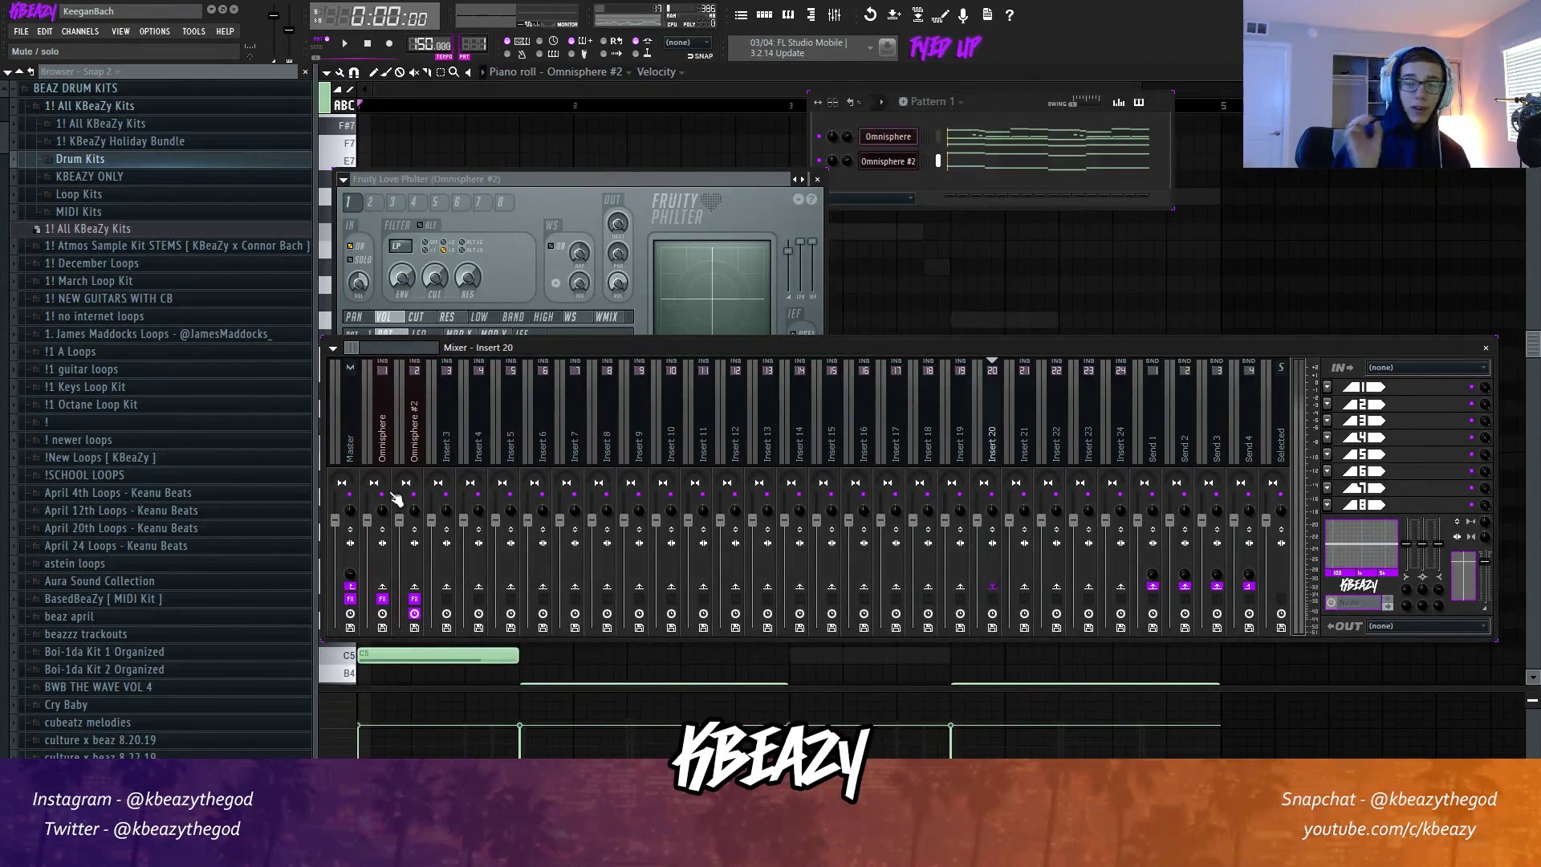
Select the Omnisphere #2 mixer track, play the loop again, and close the open plugin and mixer windows.
click(413, 554)
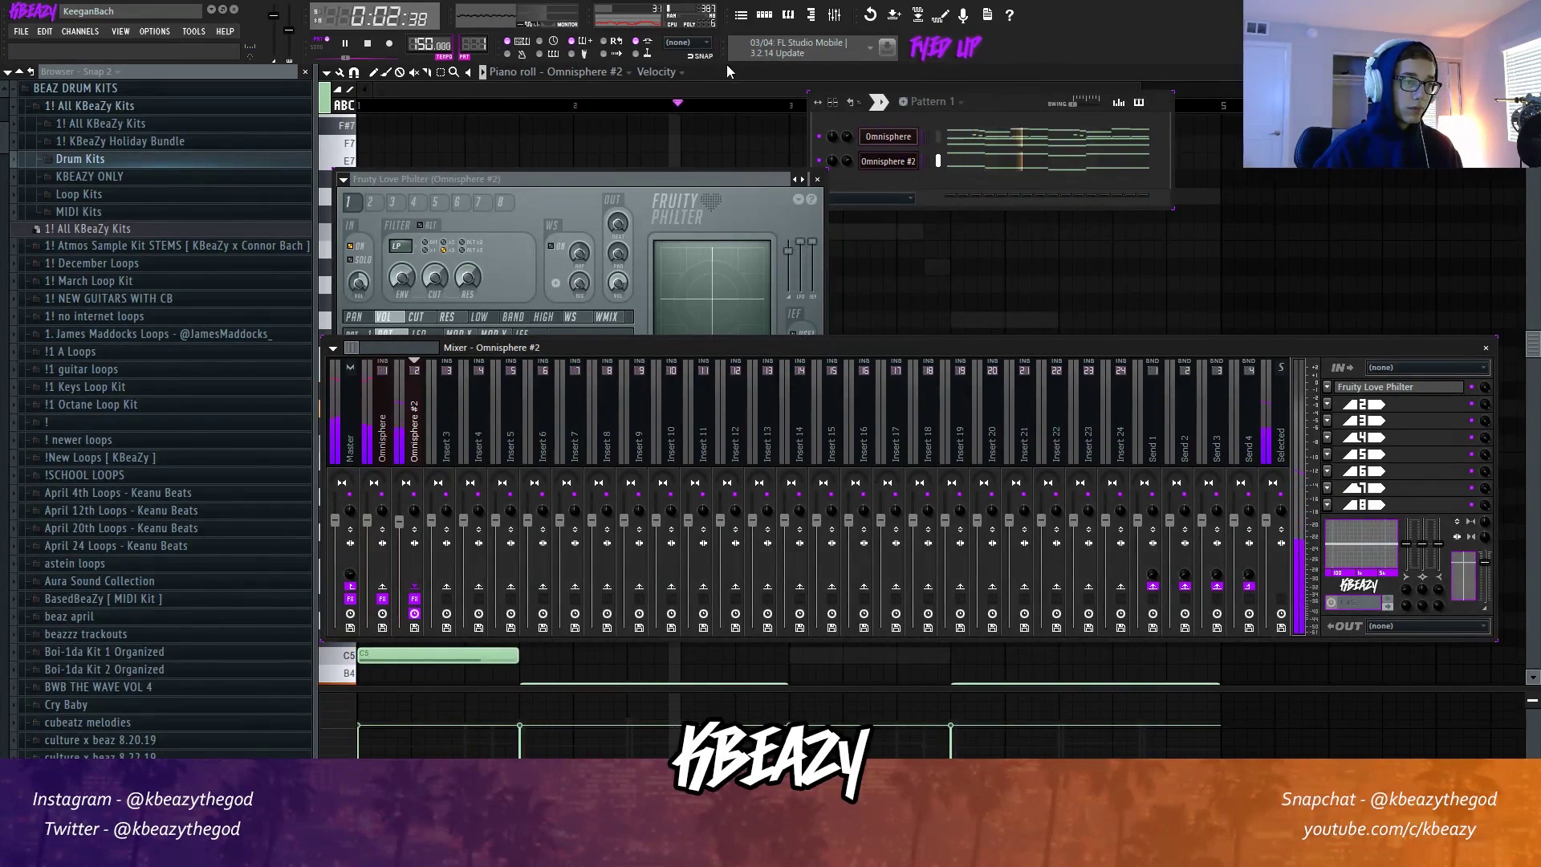
key(F12)
key(space)
Add an M-Tron Pro channel and load the MkII Flute sound from the Flutes category into Layer A.
click(81, 31)
mouse_move(97, 49)
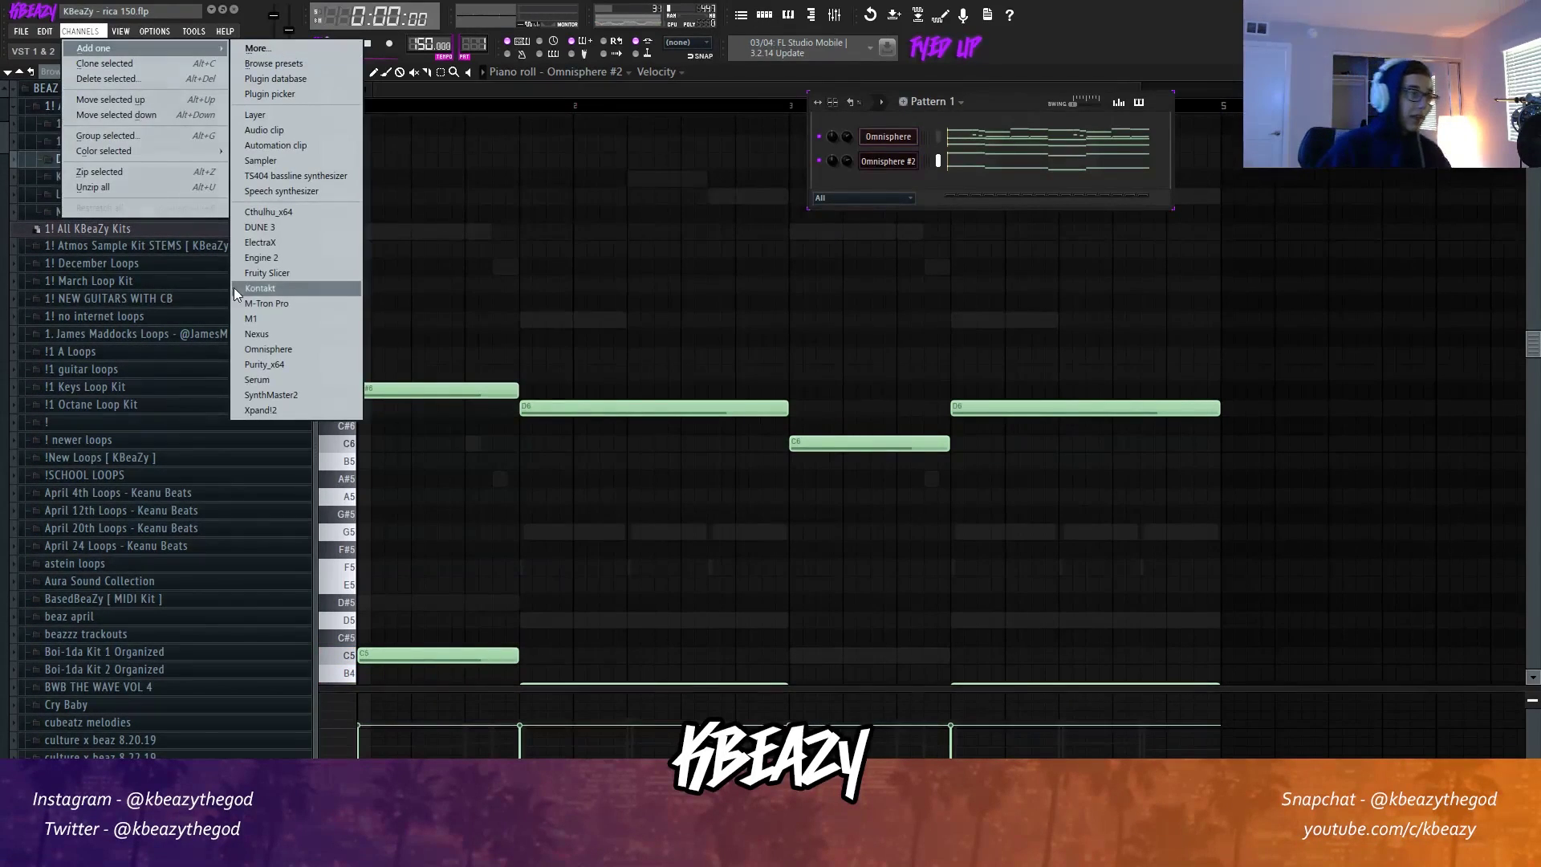
click(274, 304)
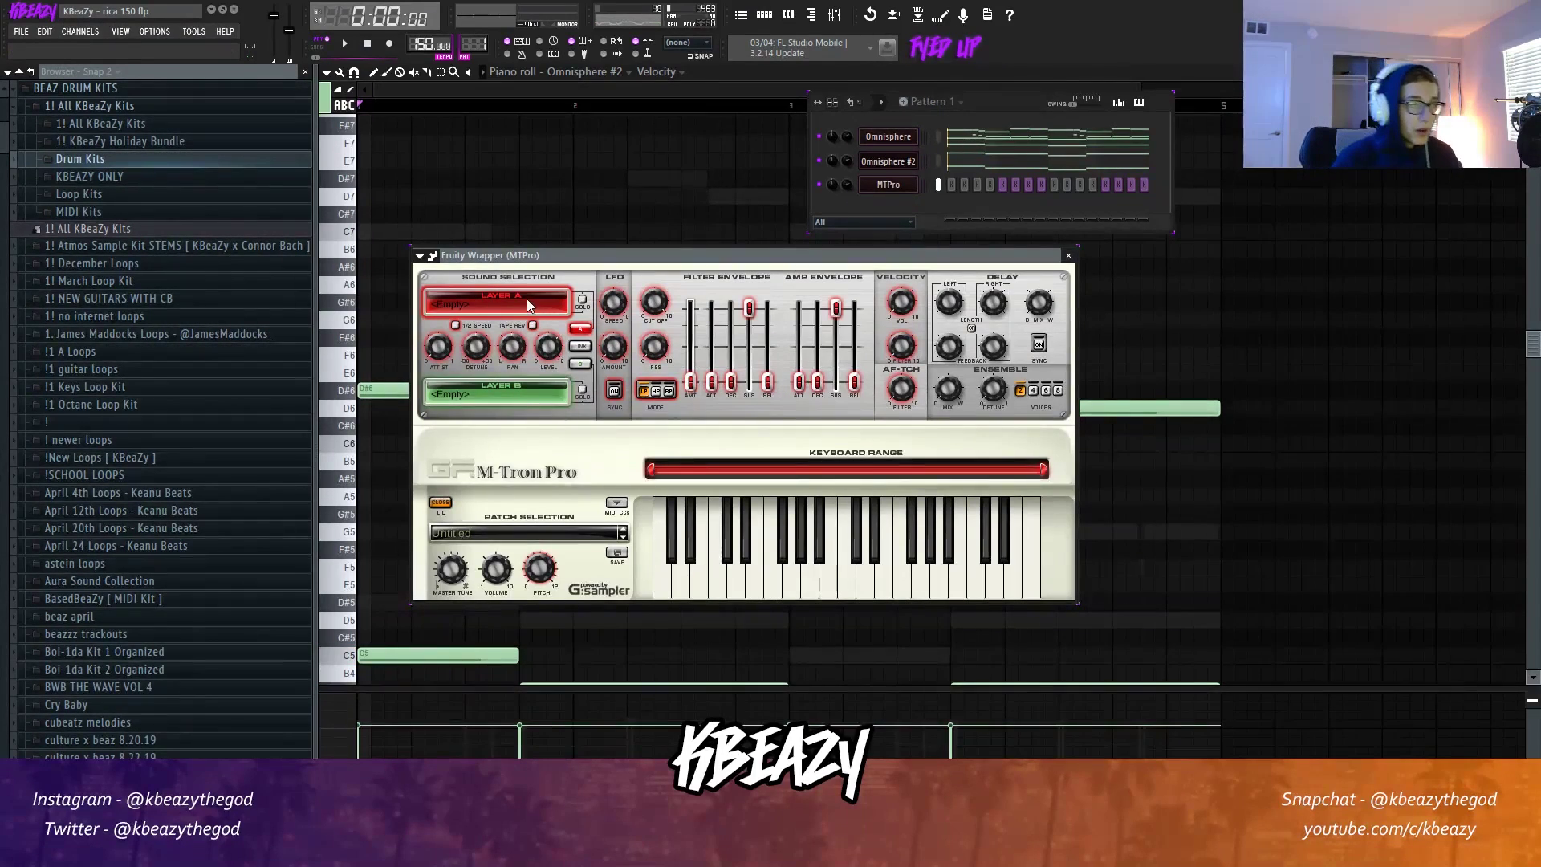
click(496, 304)
mouse_move(504, 475)
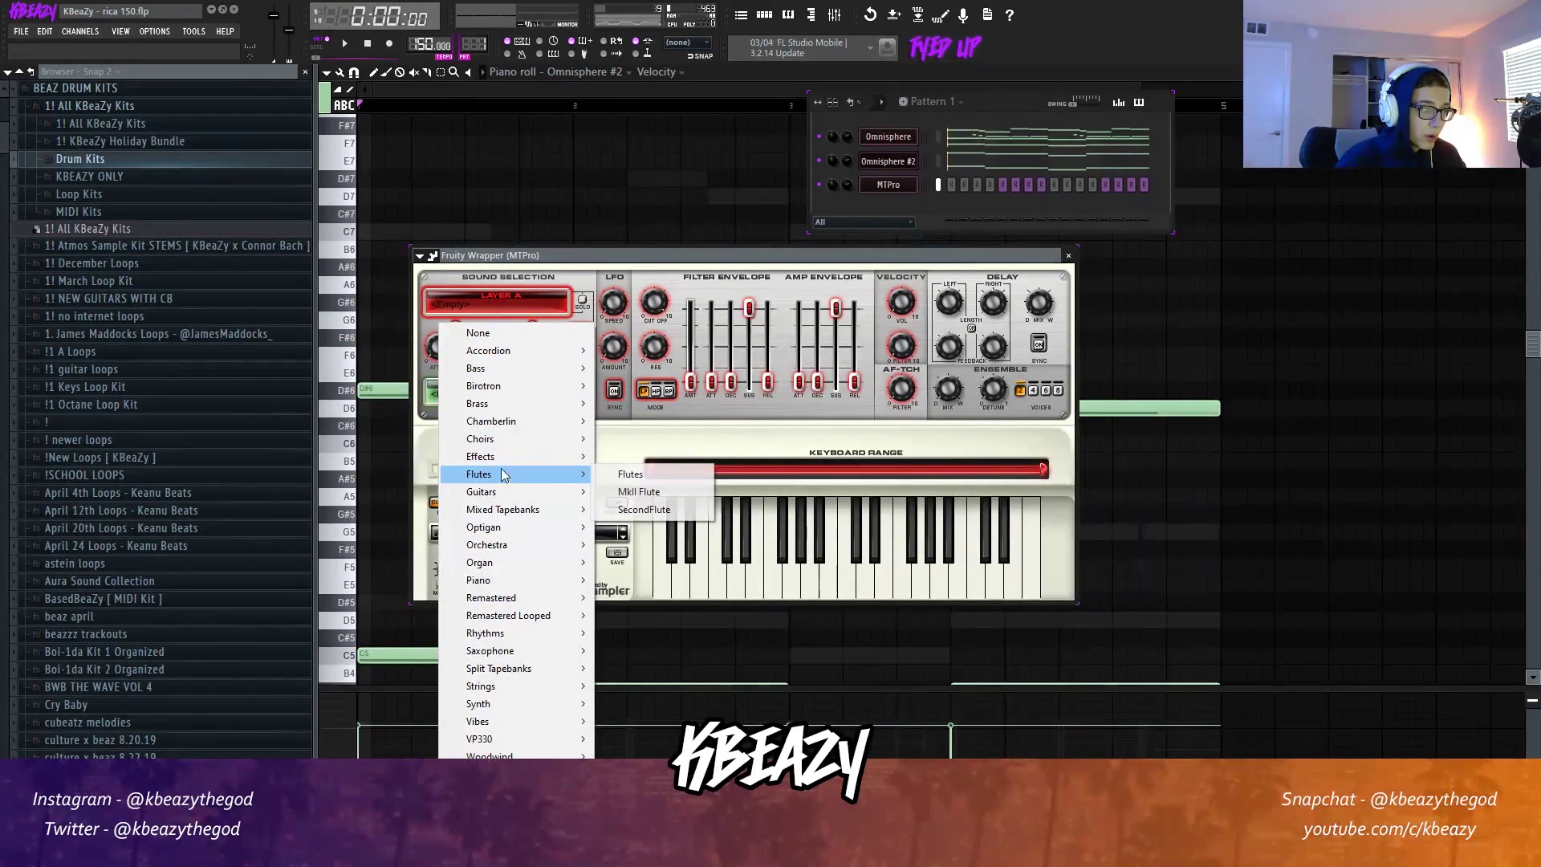
click(639, 492)
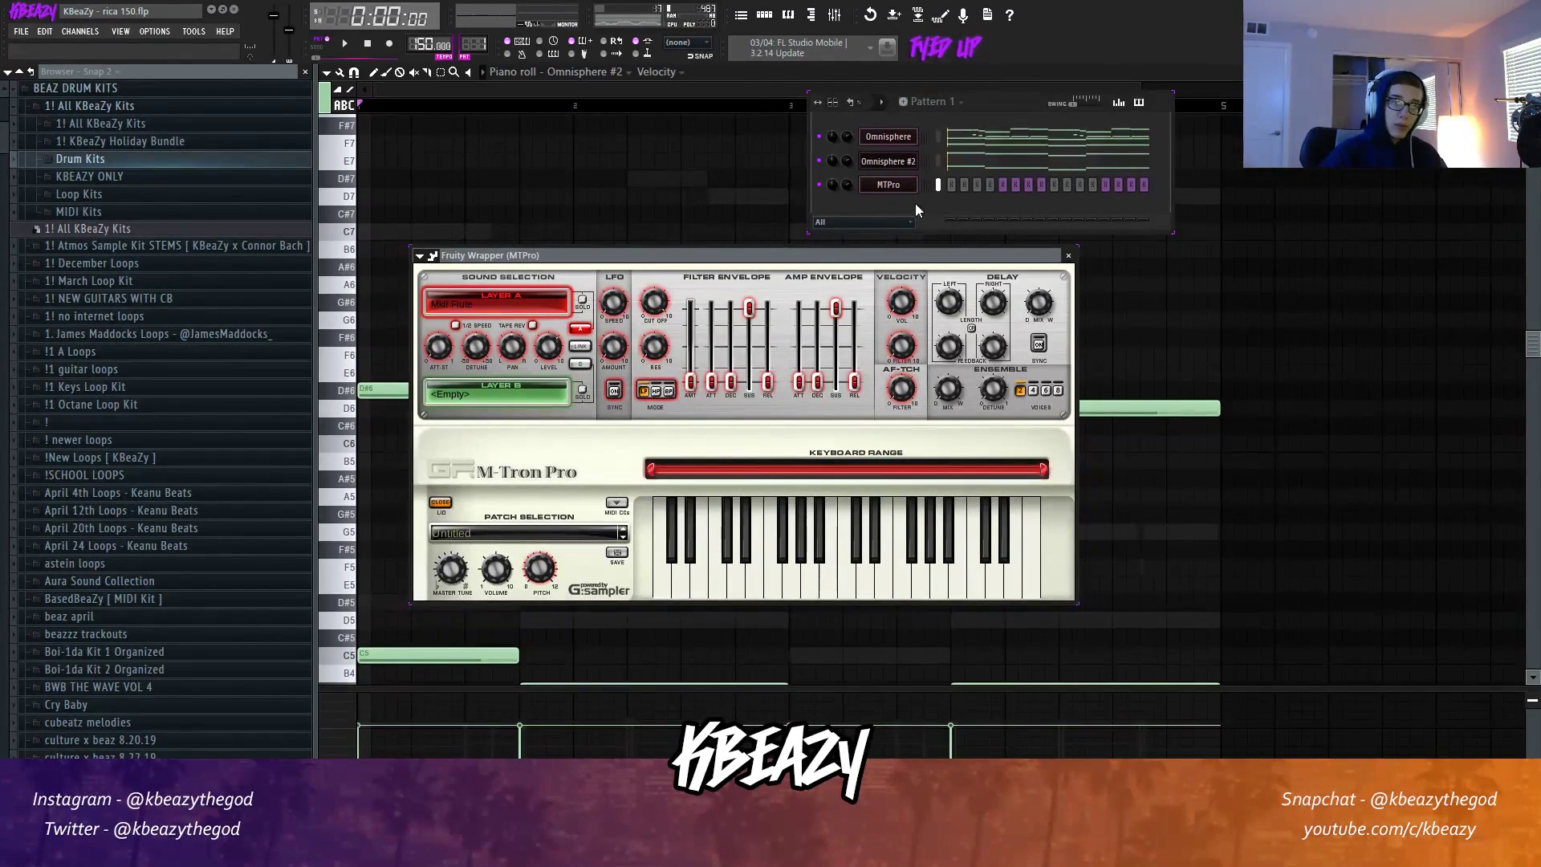
Copy the middle-register countermelody notes from the Omnisphere piano roll and paste them into the MTPro piano roll.
click(594, 71)
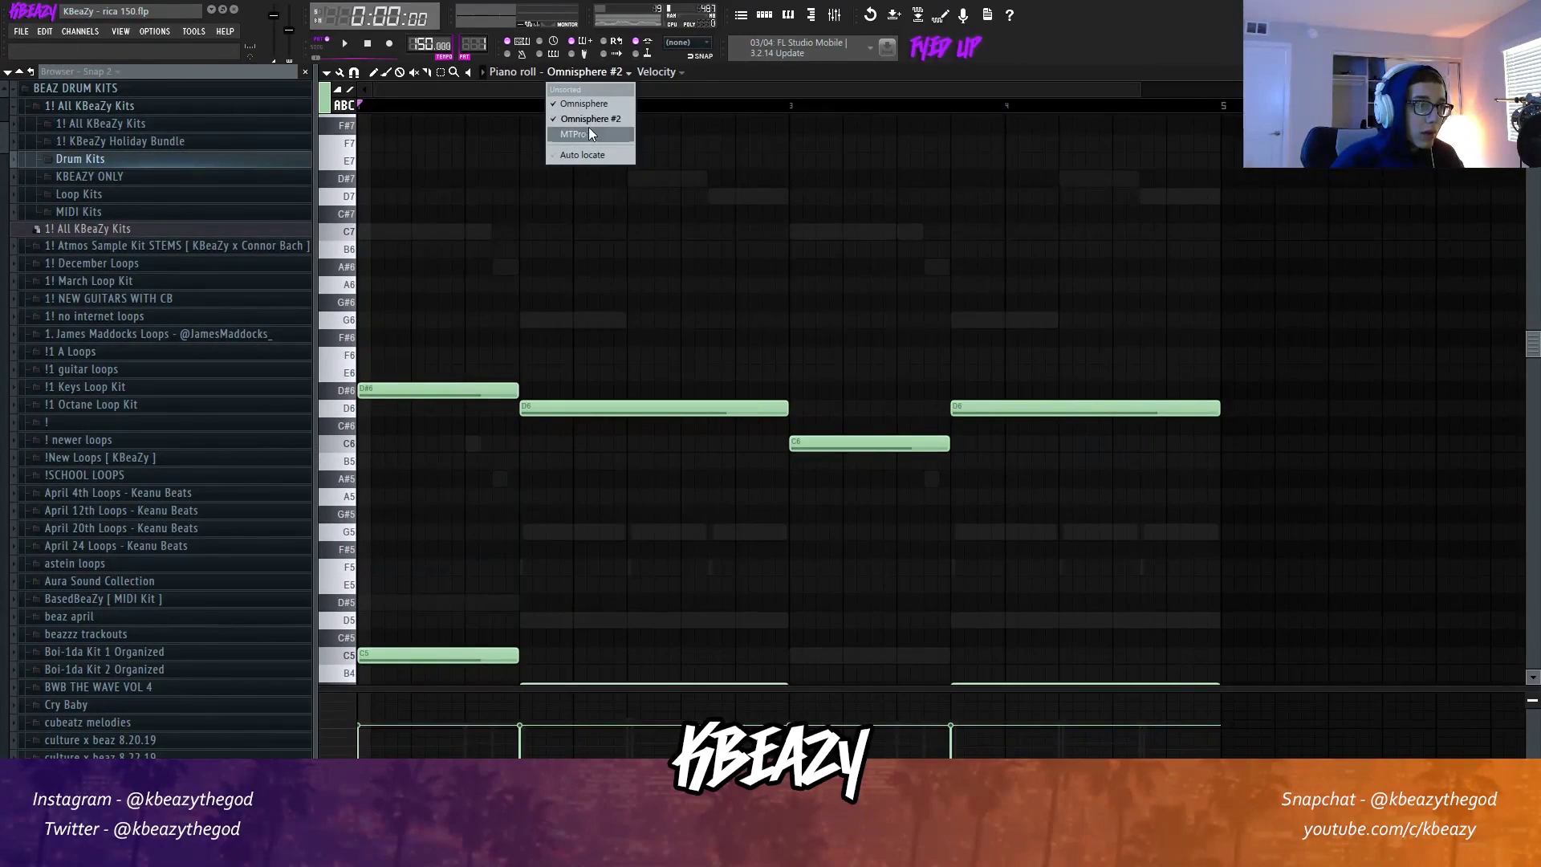
click(589, 133)
scroll(723, 234, down, 3)
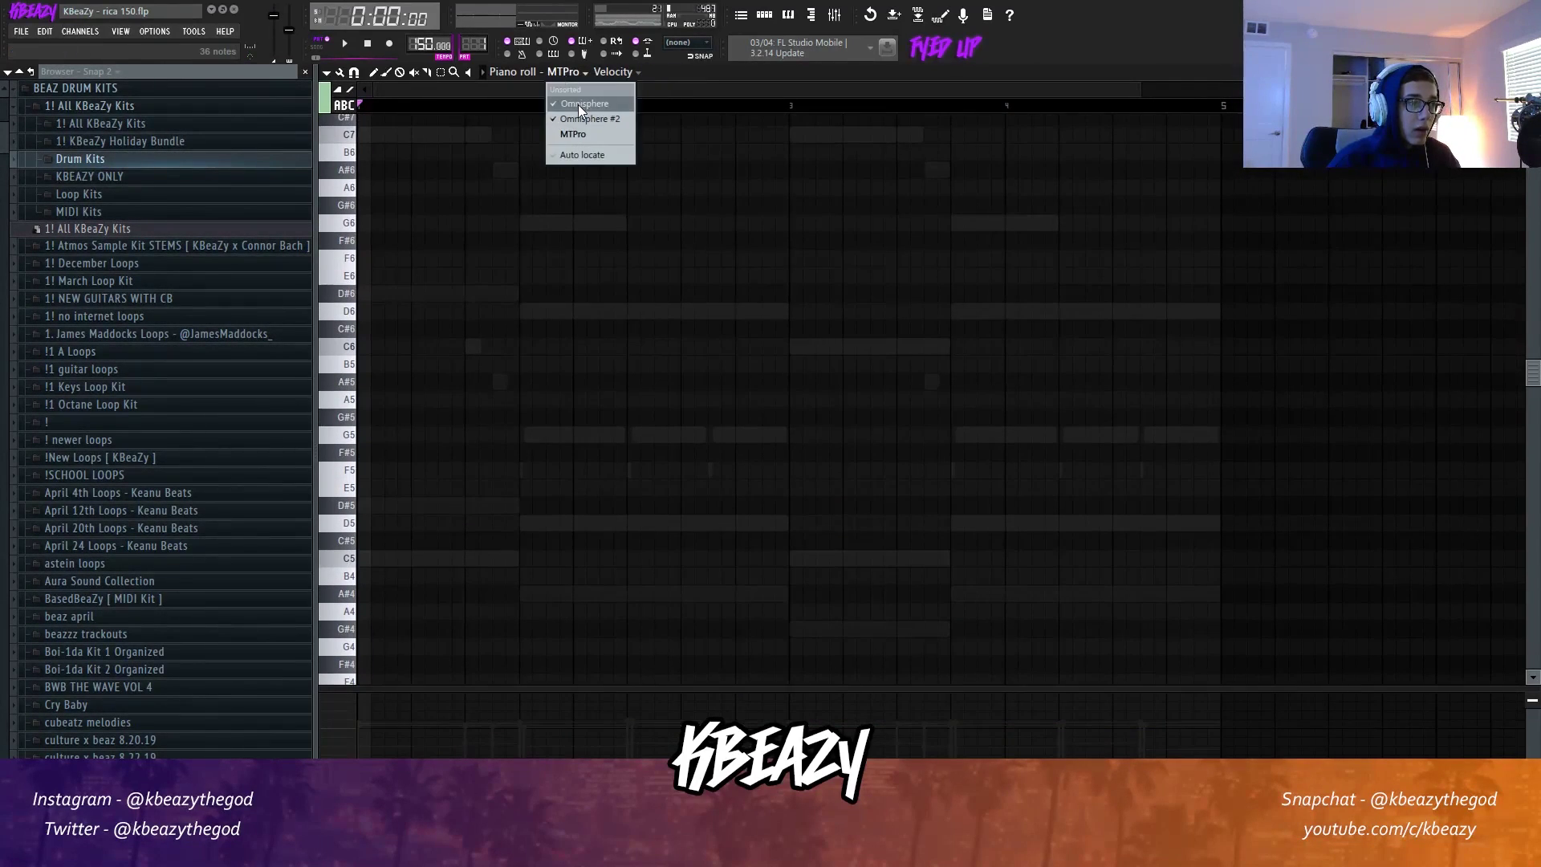
click(581, 105)
drag(1236, 411, 479, 282)
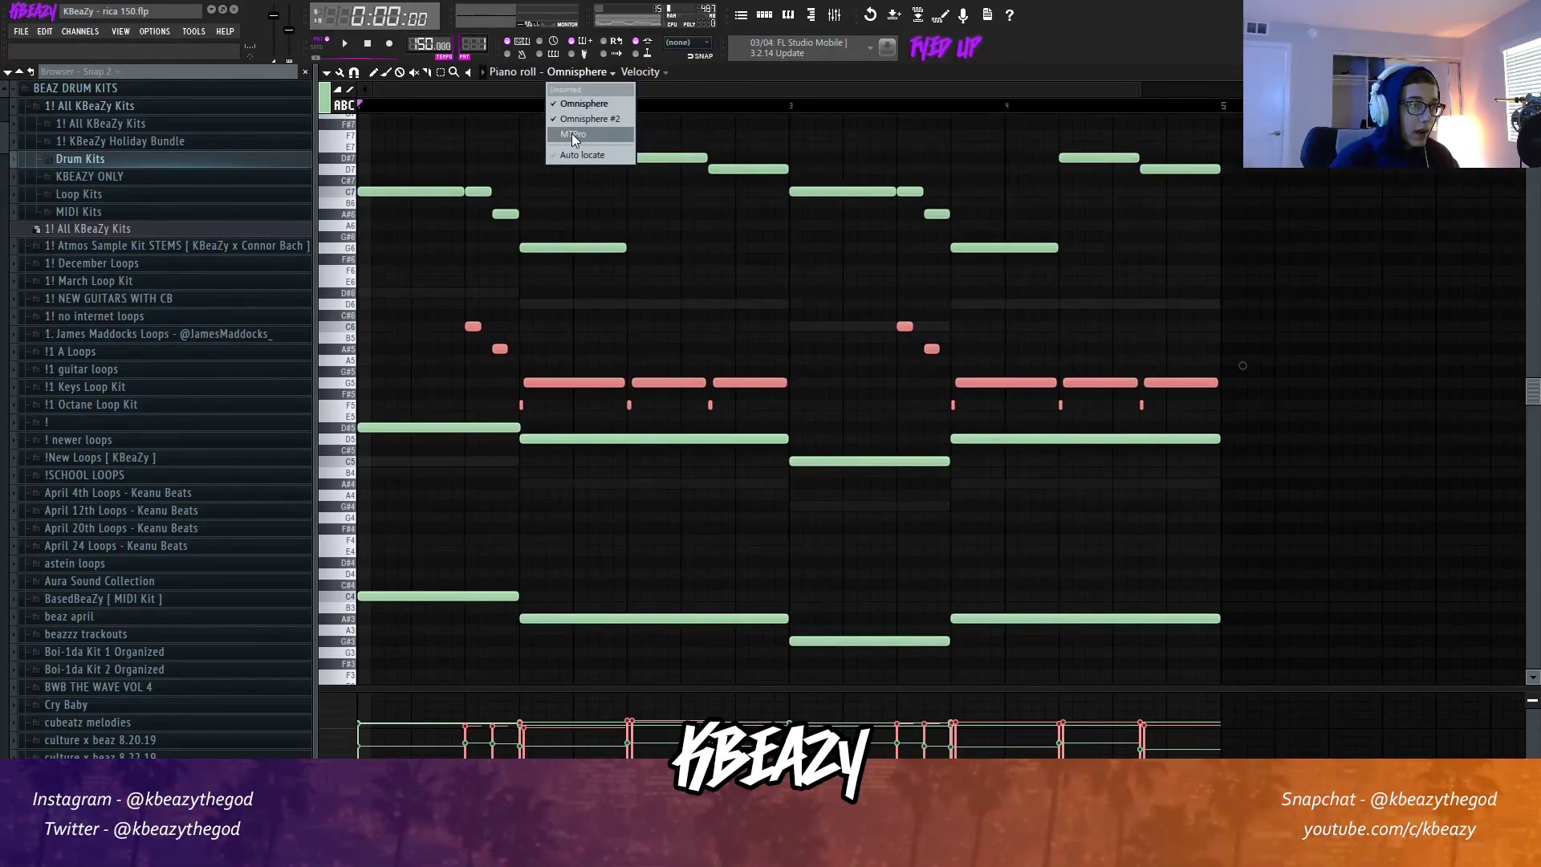
click(575, 135)
click(600, 232)
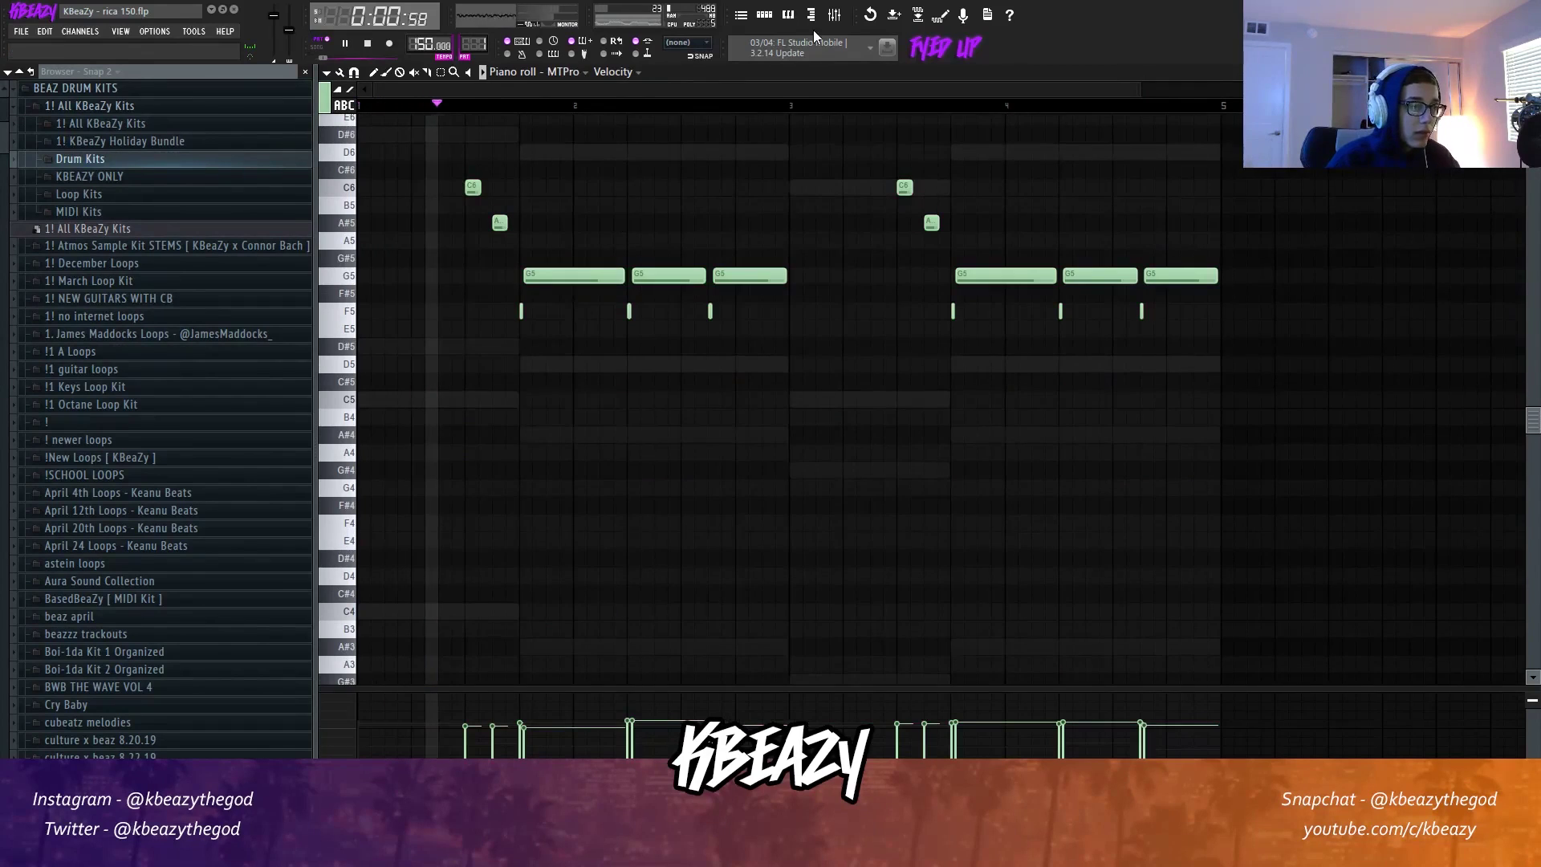
Assign the MTPro channel to mixer track 3 and load Fruity Parametric EQ 2 in its first effect slot.
key(F6)
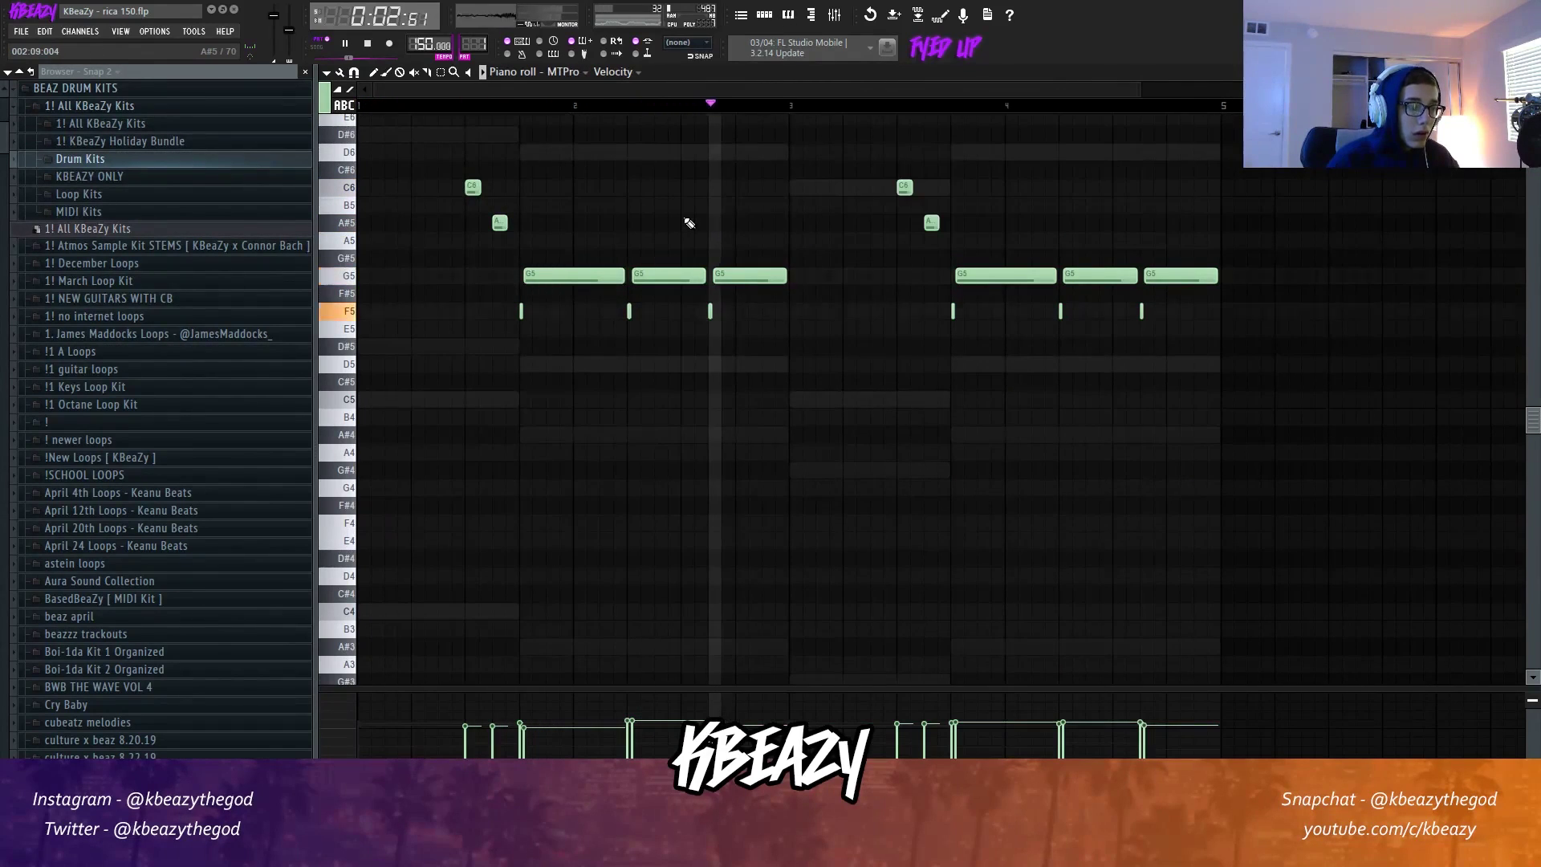
key(space)
key(F9)
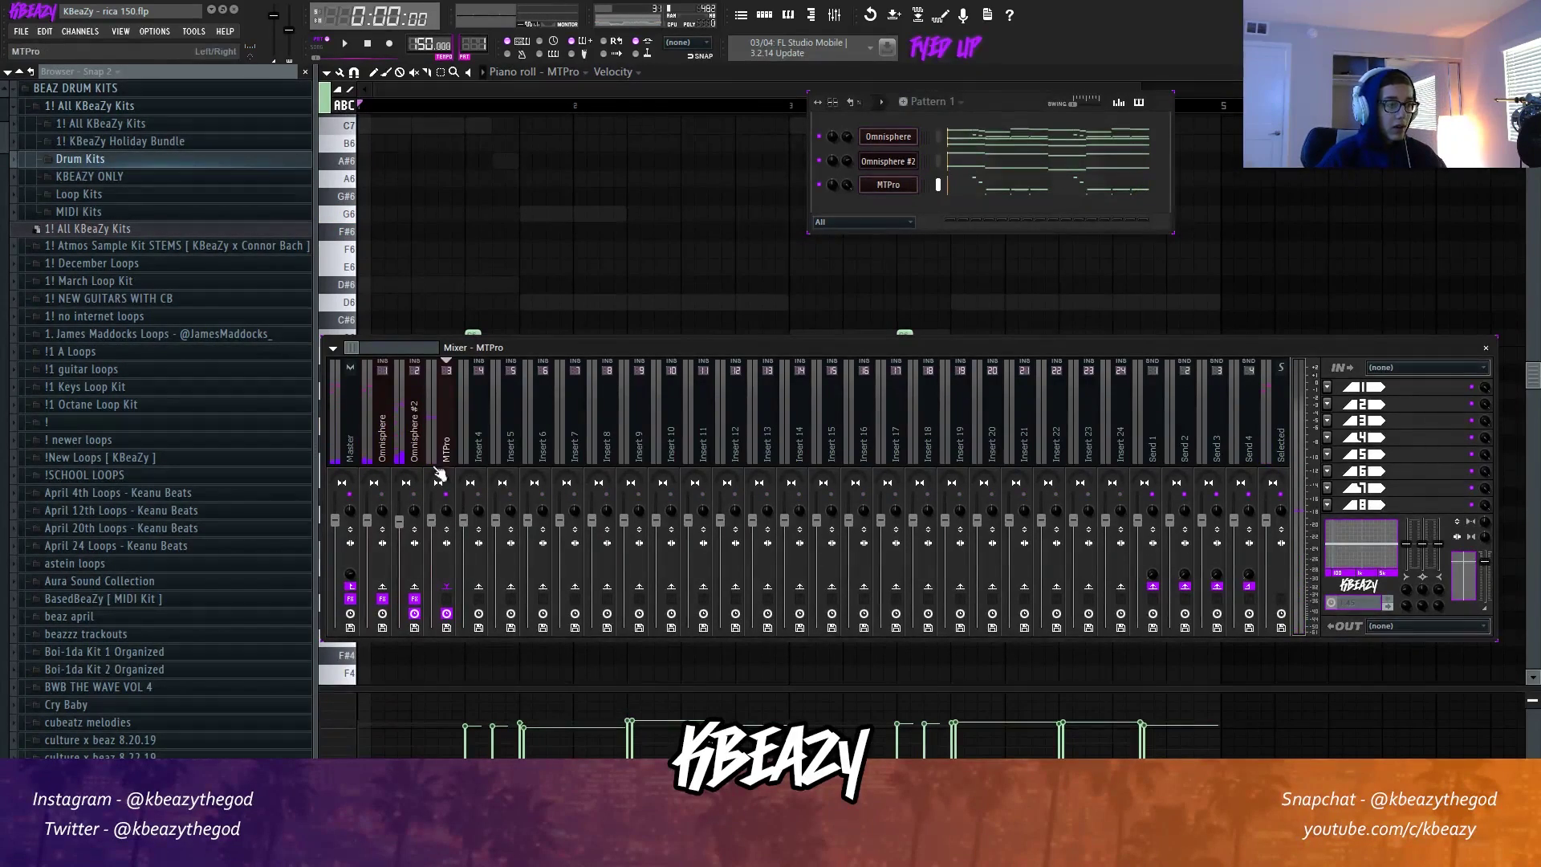
key(space)
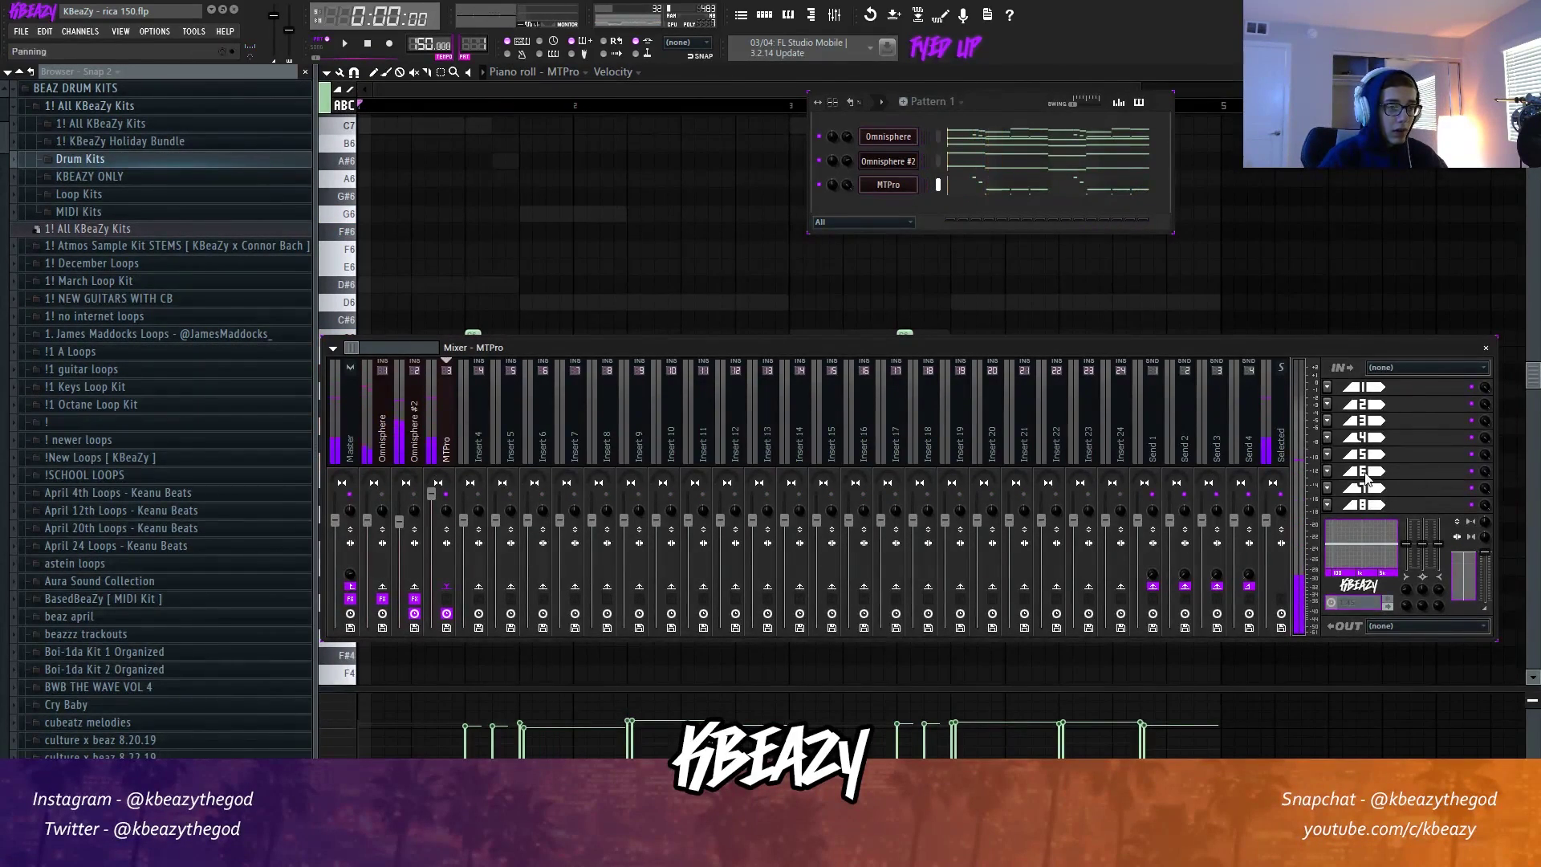
click(1330, 386)
click(1490, 586)
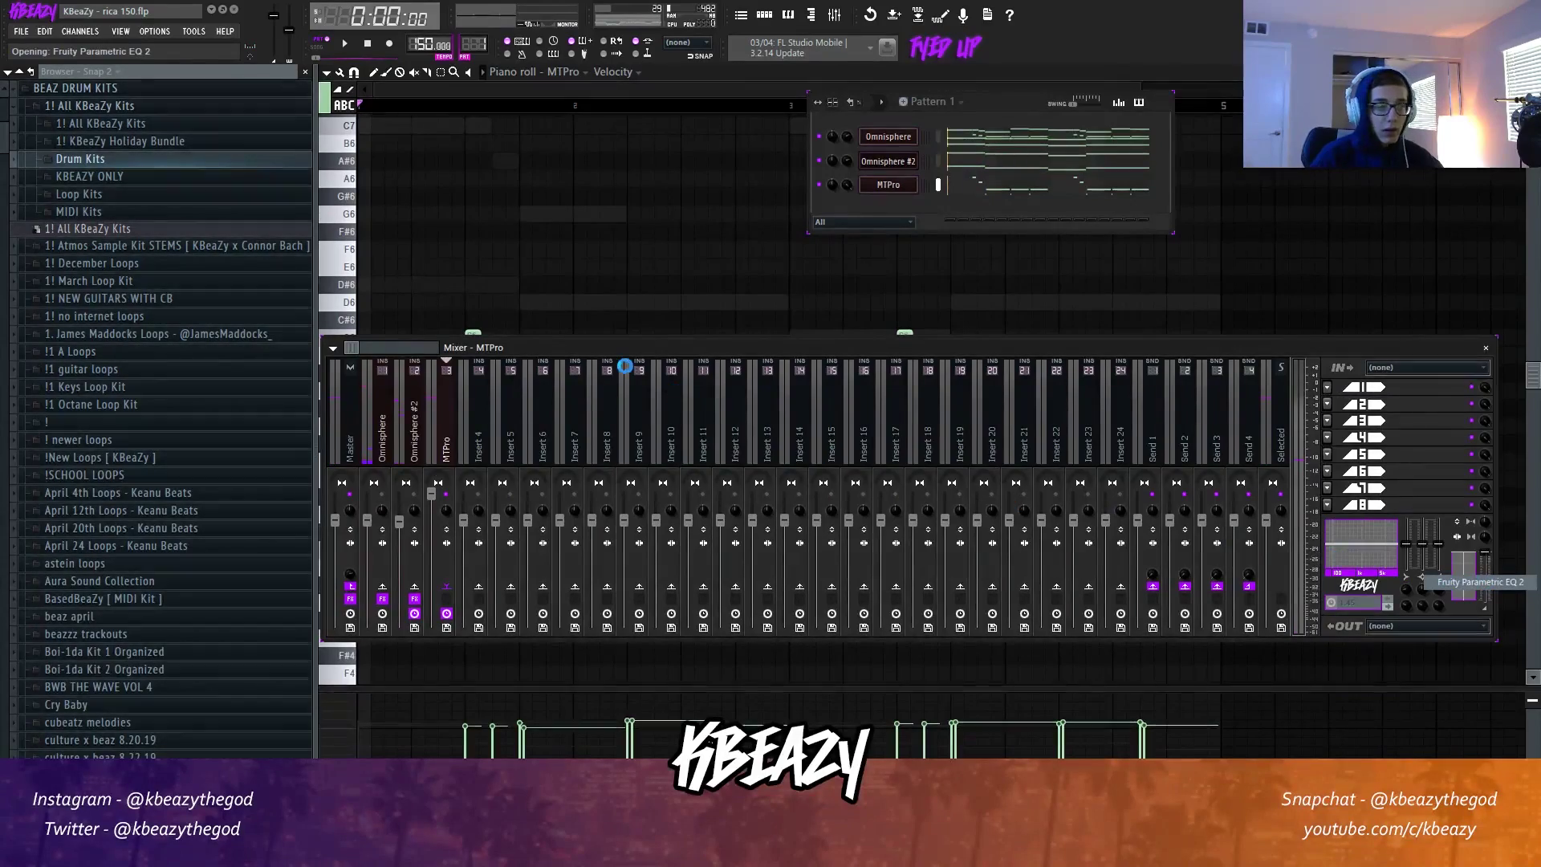
key(space)
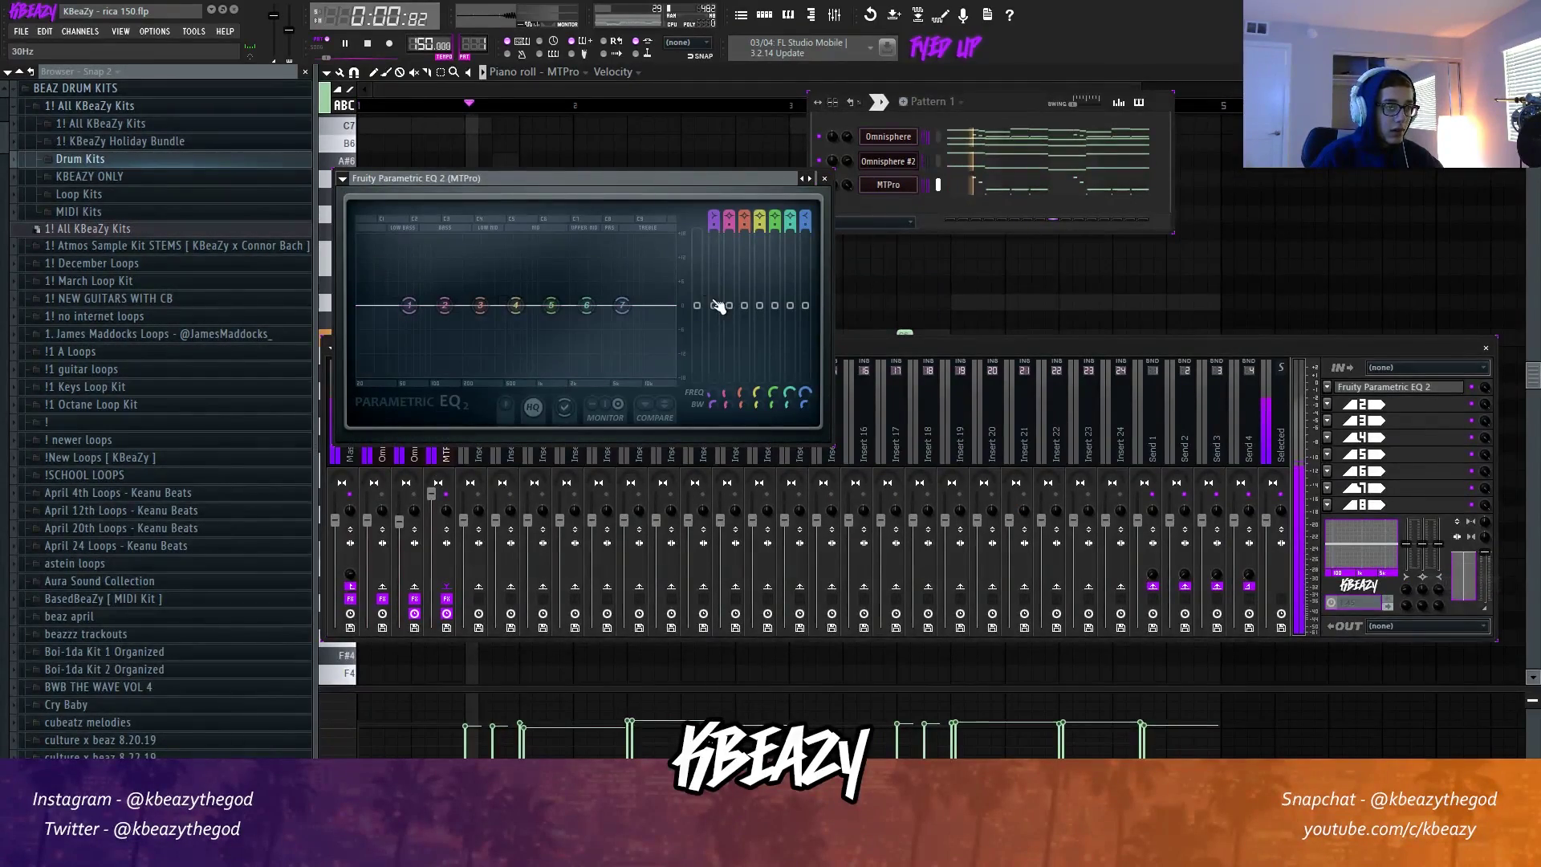
Raise the overall level in Fruity Parametric EQ 2 and set the MTPro mixer track's volume to 103% during playback.
key(space)
click(430, 497)
key(space)
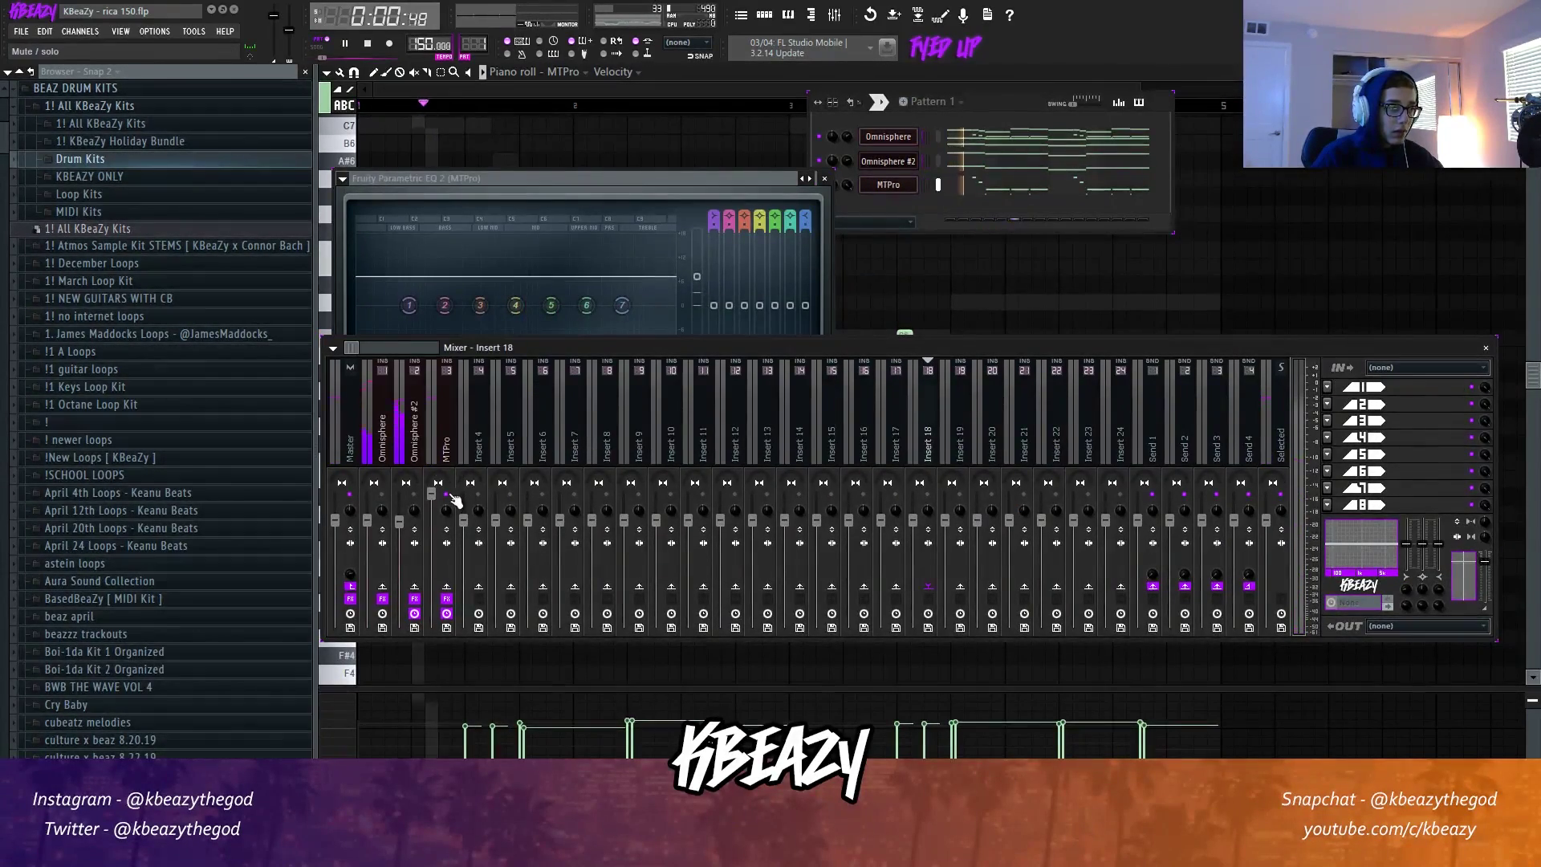
click(433, 501)
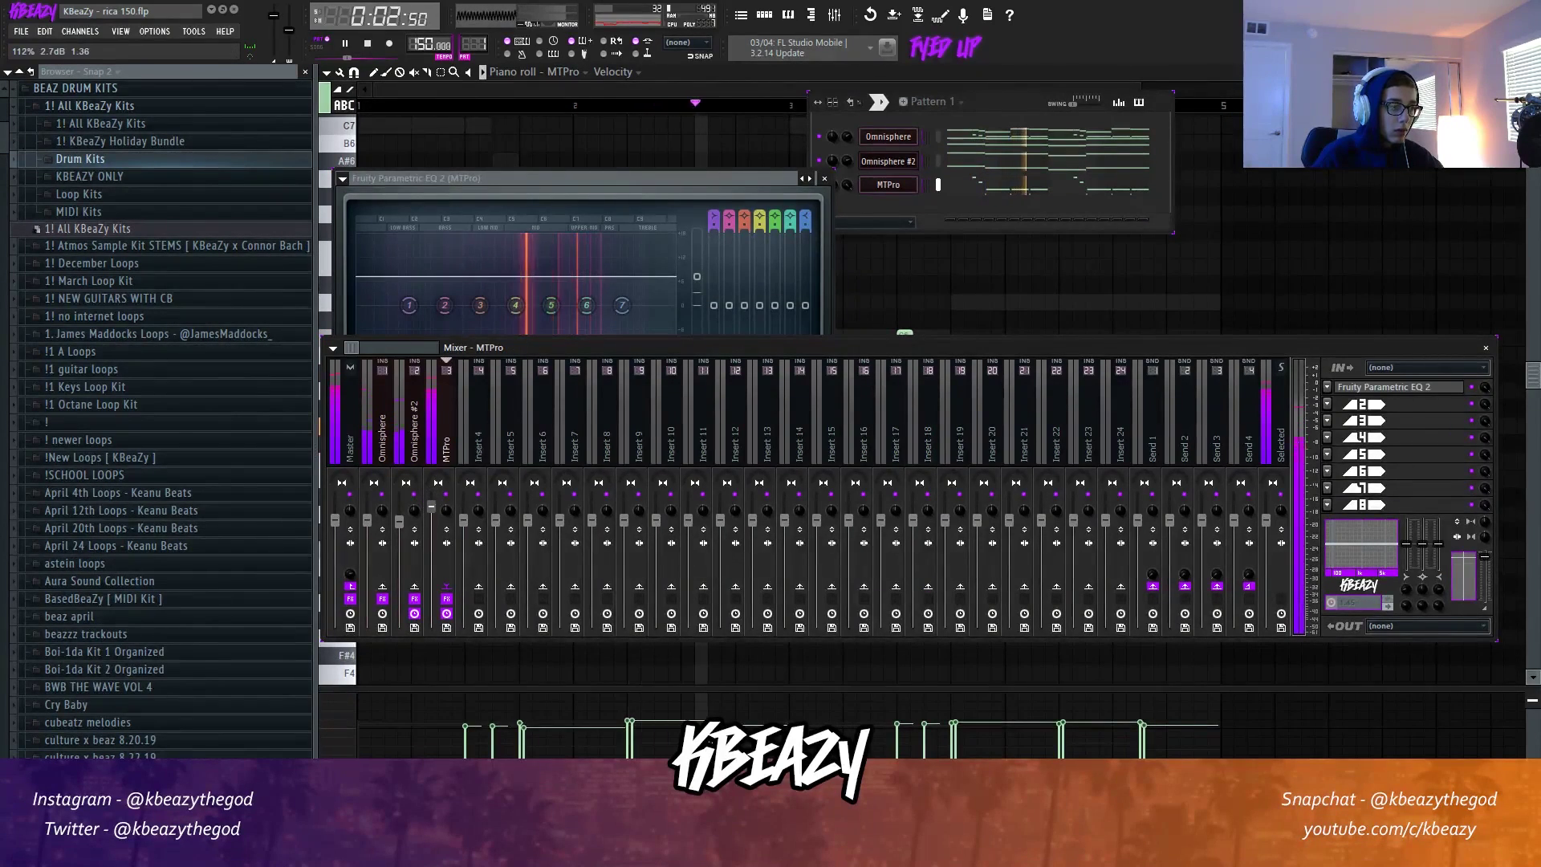
drag(431, 506, 431, 519)
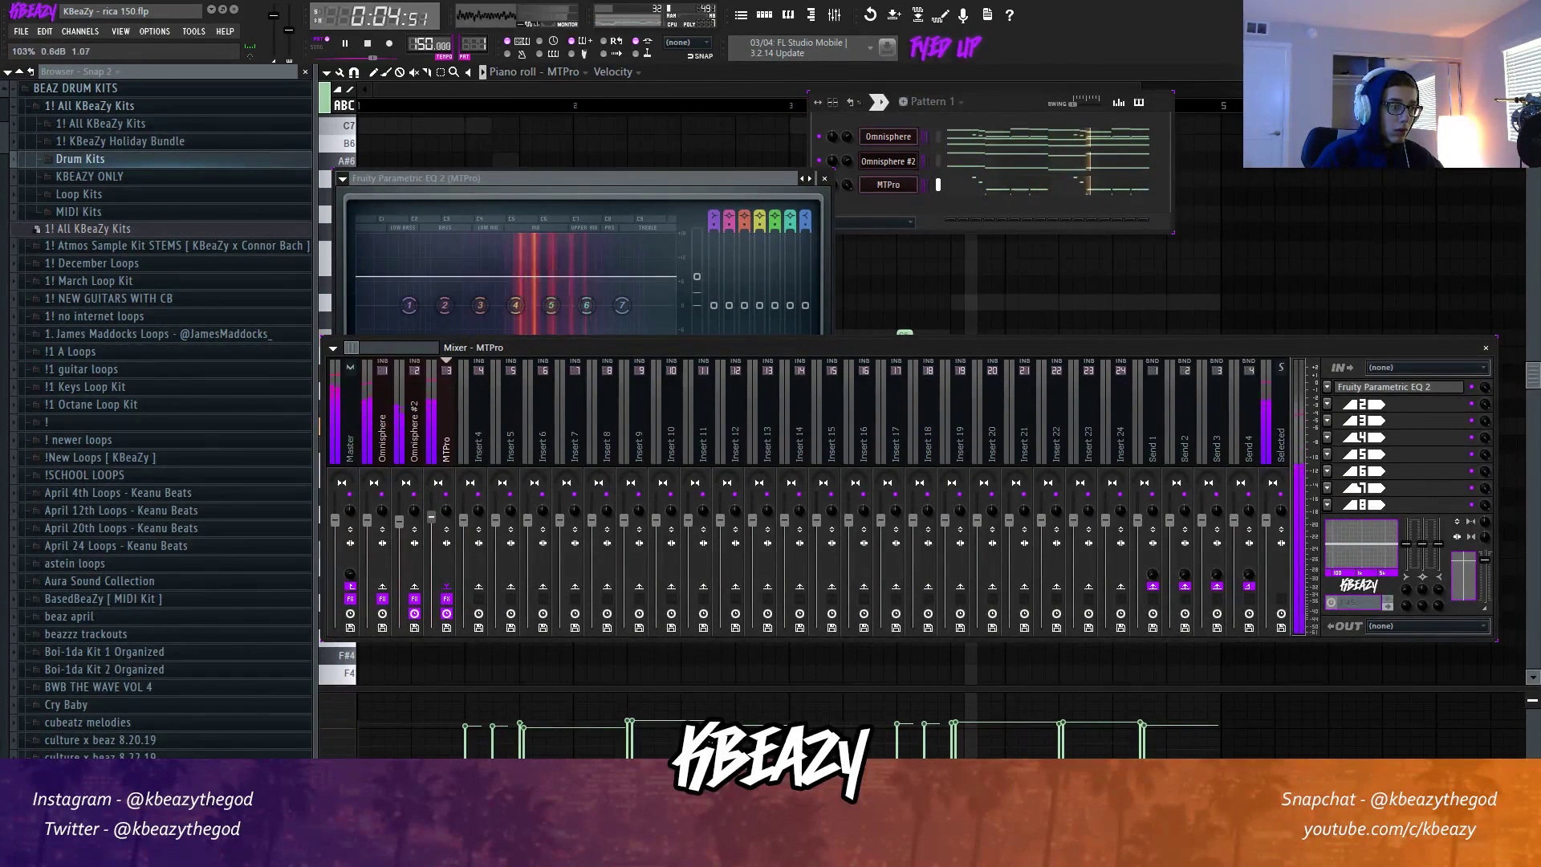
Add a C6 note at the start of bar 1 and a G#5 note at the start of bar 3 for MTPro.
key(F7)
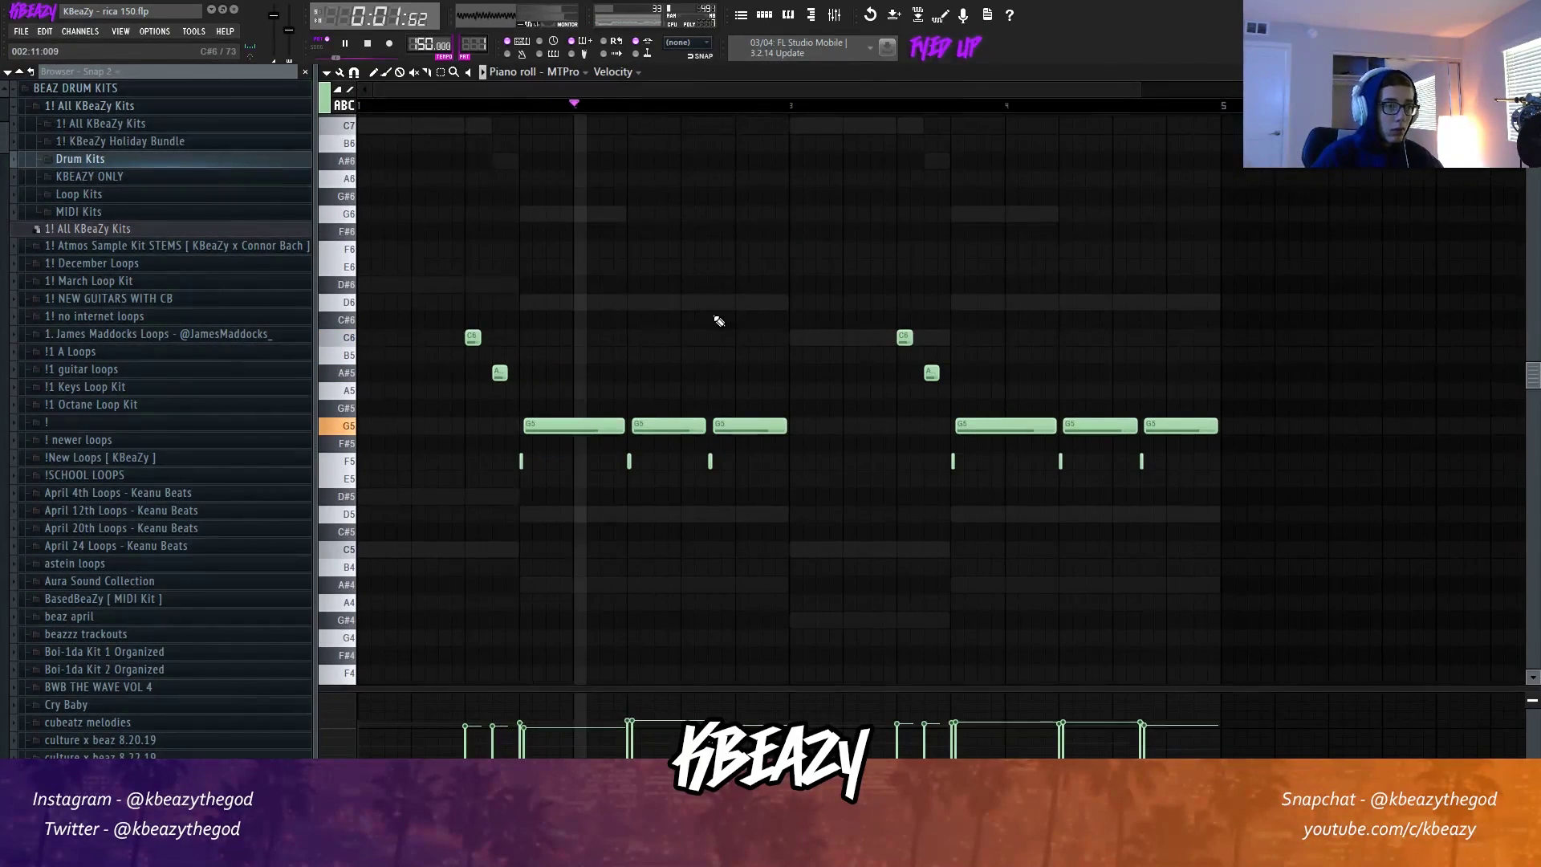
click(798, 337)
click(405, 337)
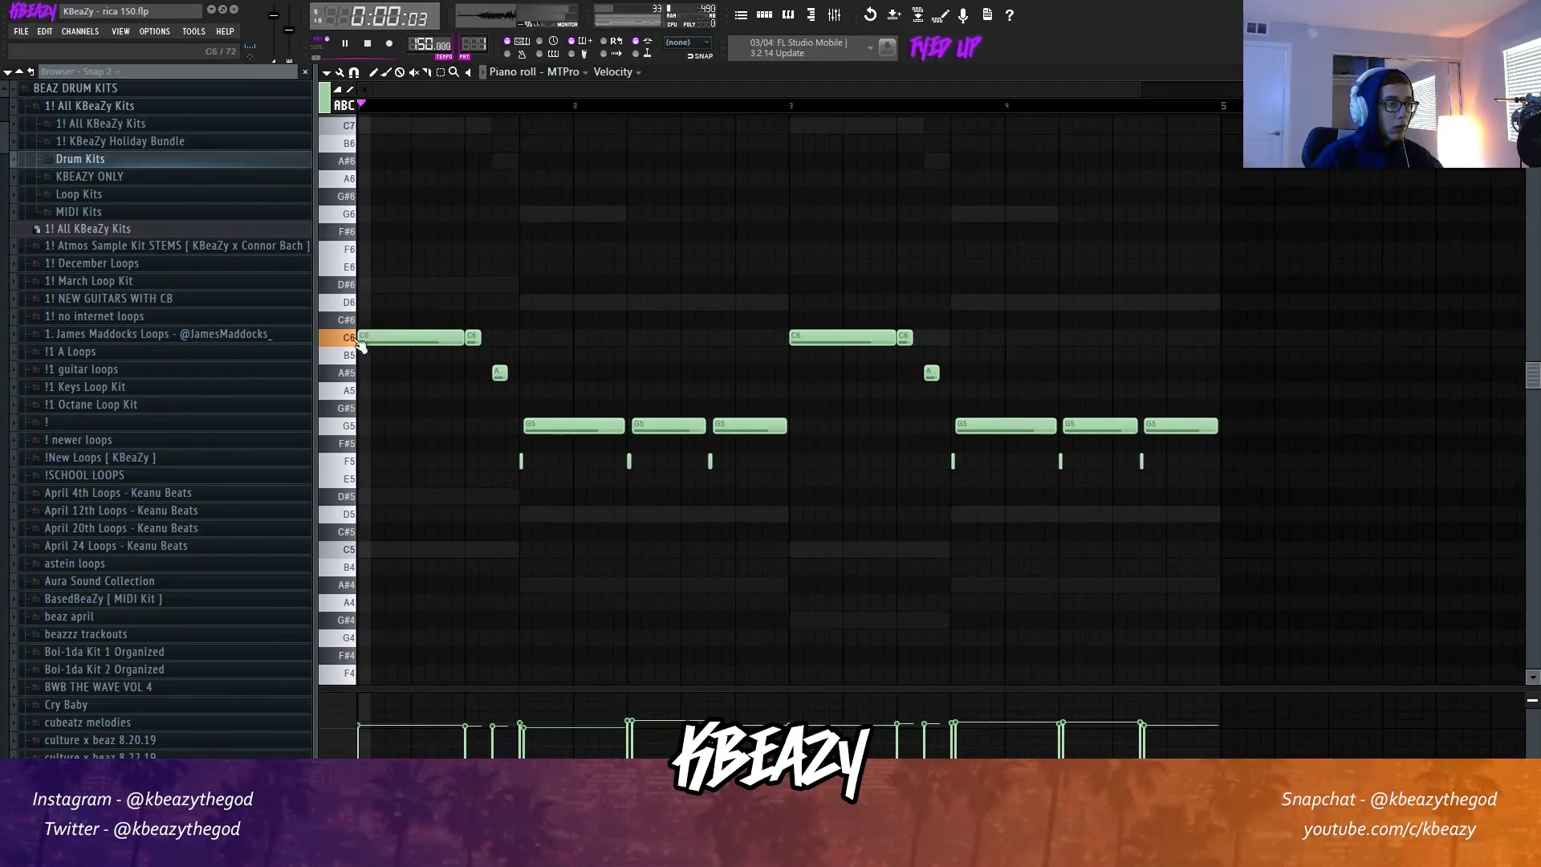
drag(795, 338, 813, 407)
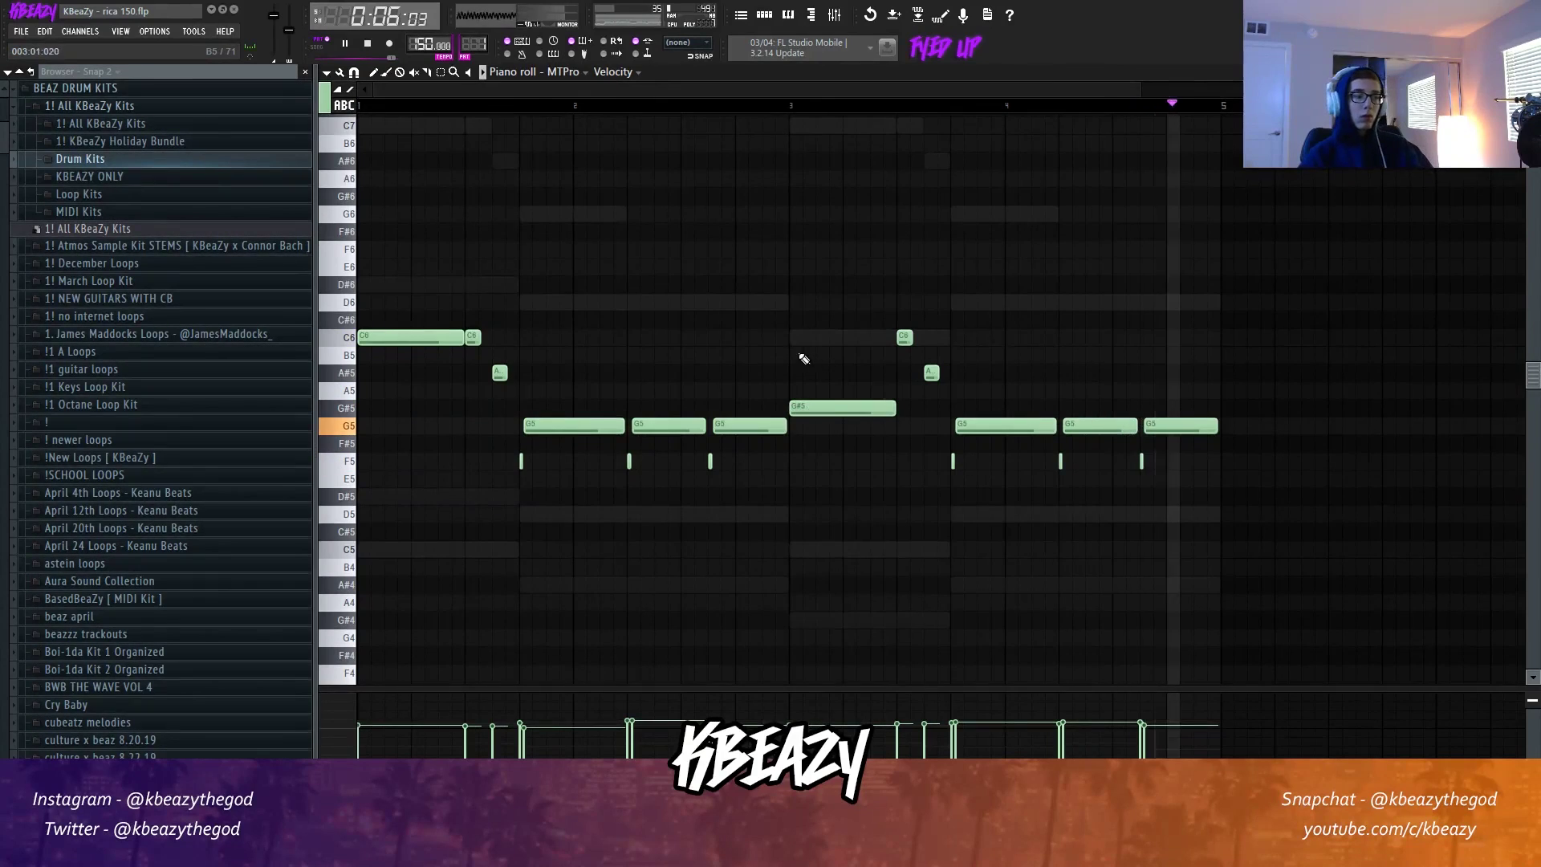
Lower the long notes opening bars 1 and 3 by an octave, to C5 and G#4.
key(space)
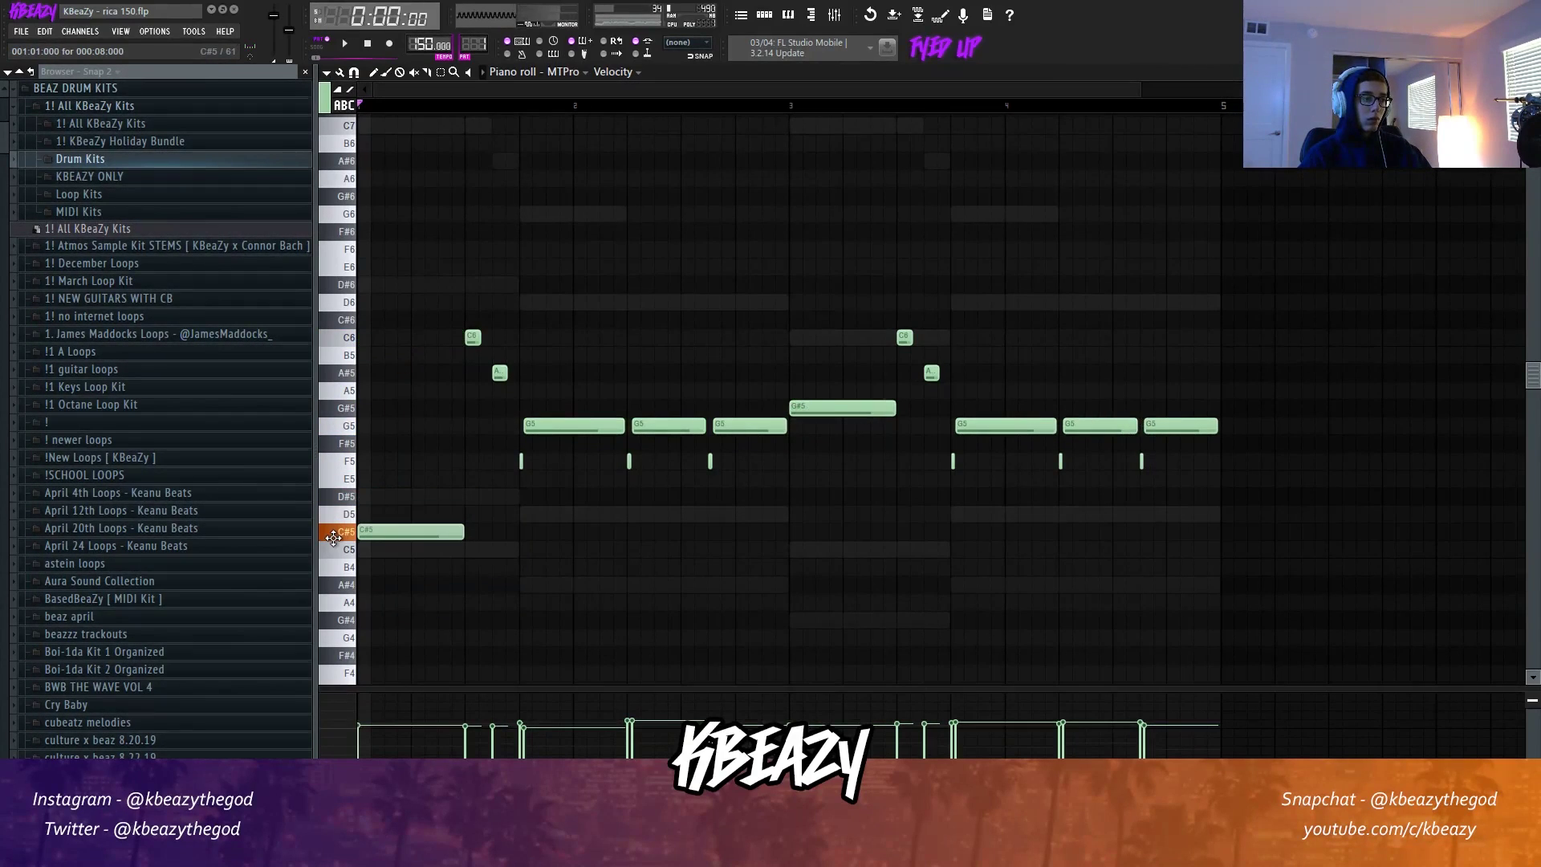
key(space)
drag(835, 411, 830, 623)
key(space)
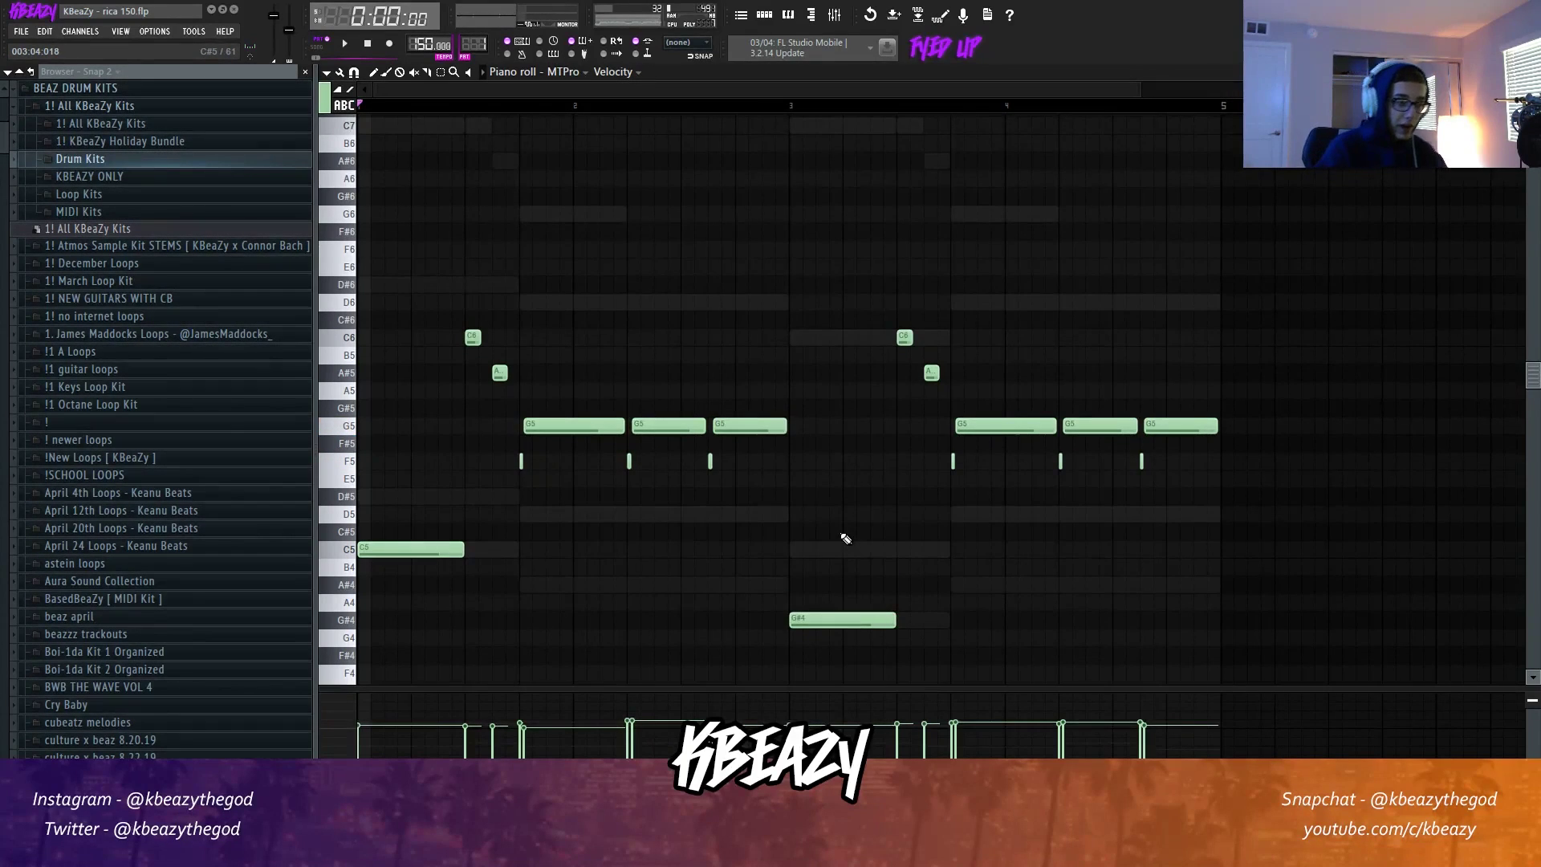
Transpose all the MTPro notes up five semitones.
key(shift+Up)
key(shift+Up)
key(shift+Up)
key(shift+Up)
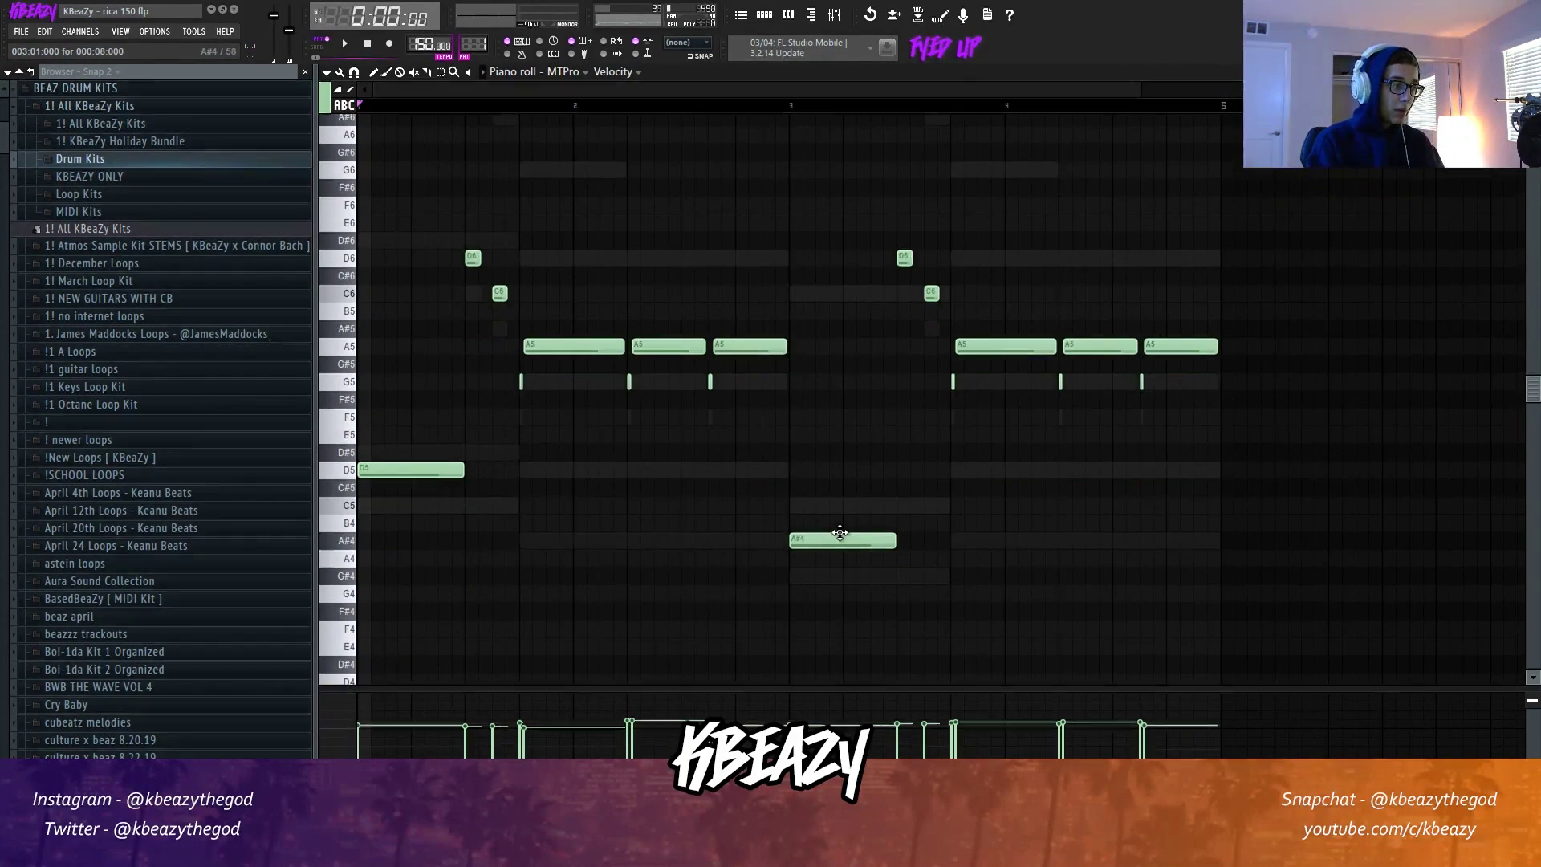
key(shift+Up)
Transpose the Omnisphere #2 and Omnisphere notes up five semitones, play the loop and return to the MTPro piano roll.
click(573, 71)
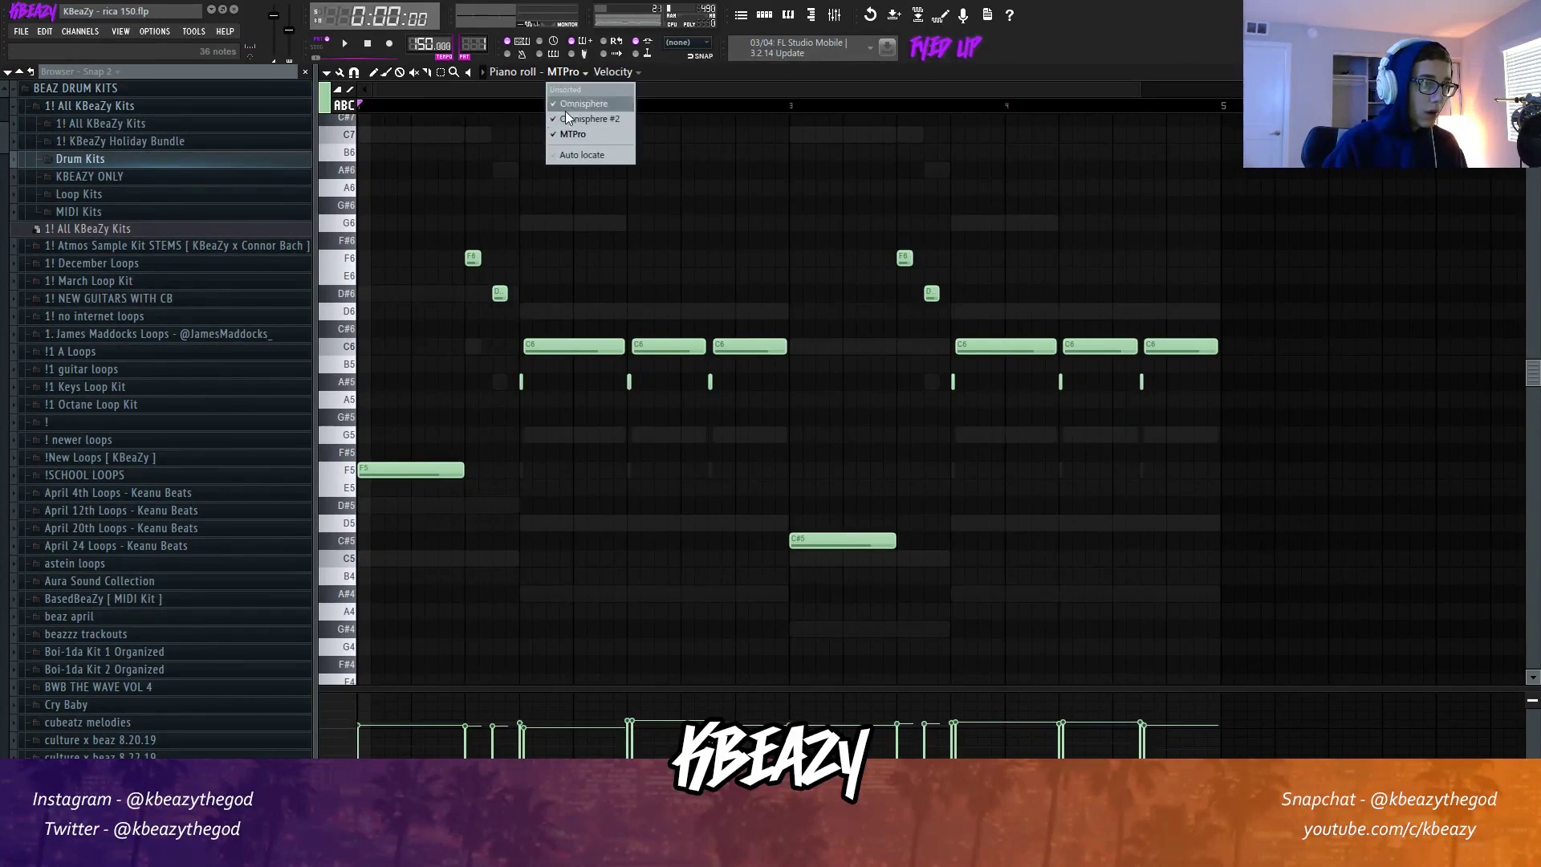
click(566, 112)
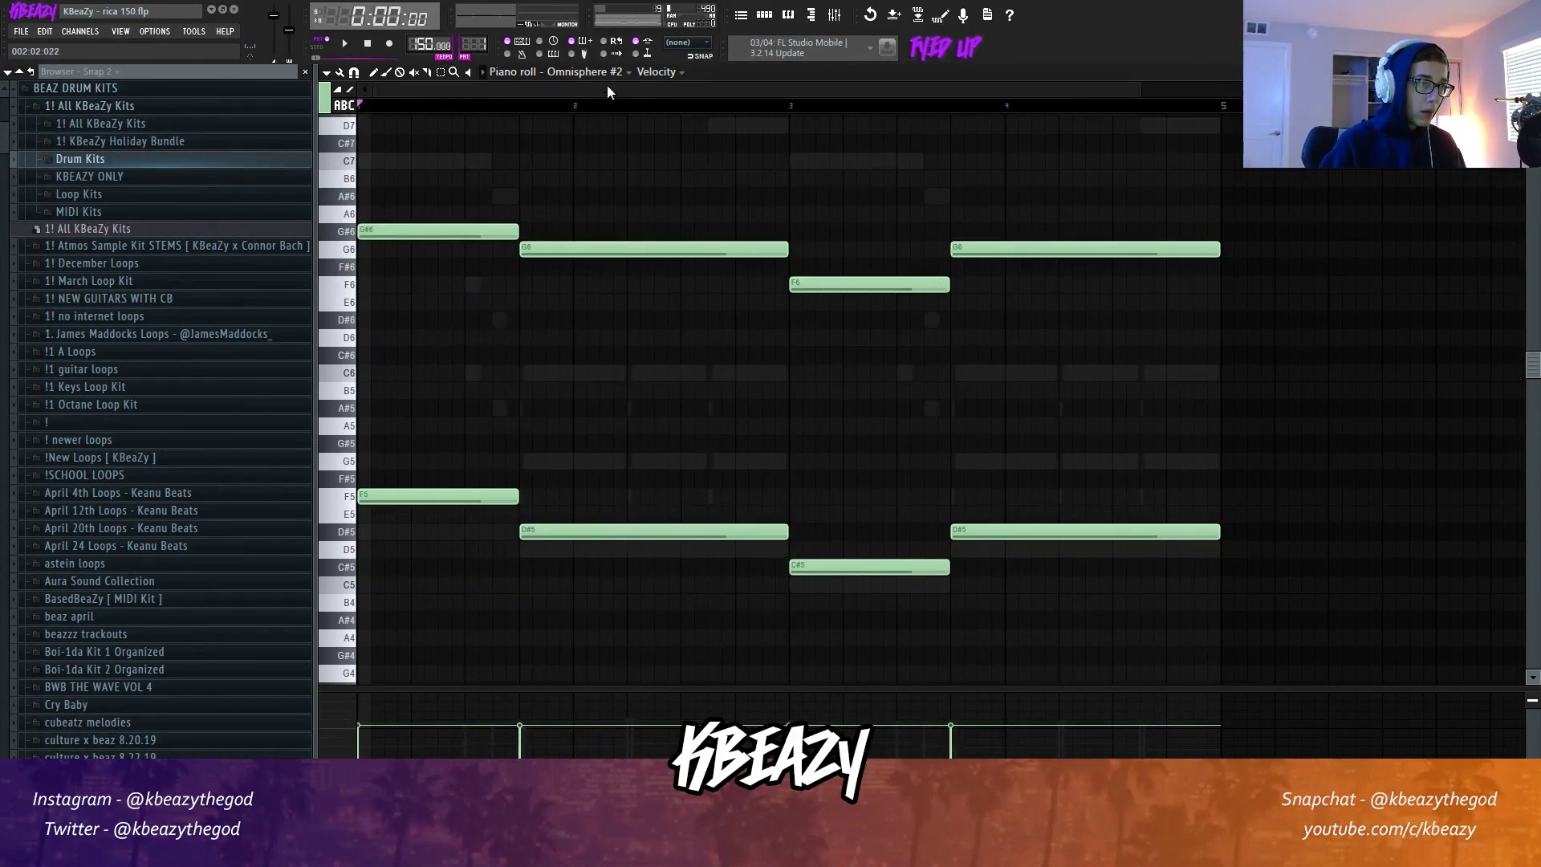
click(591, 104)
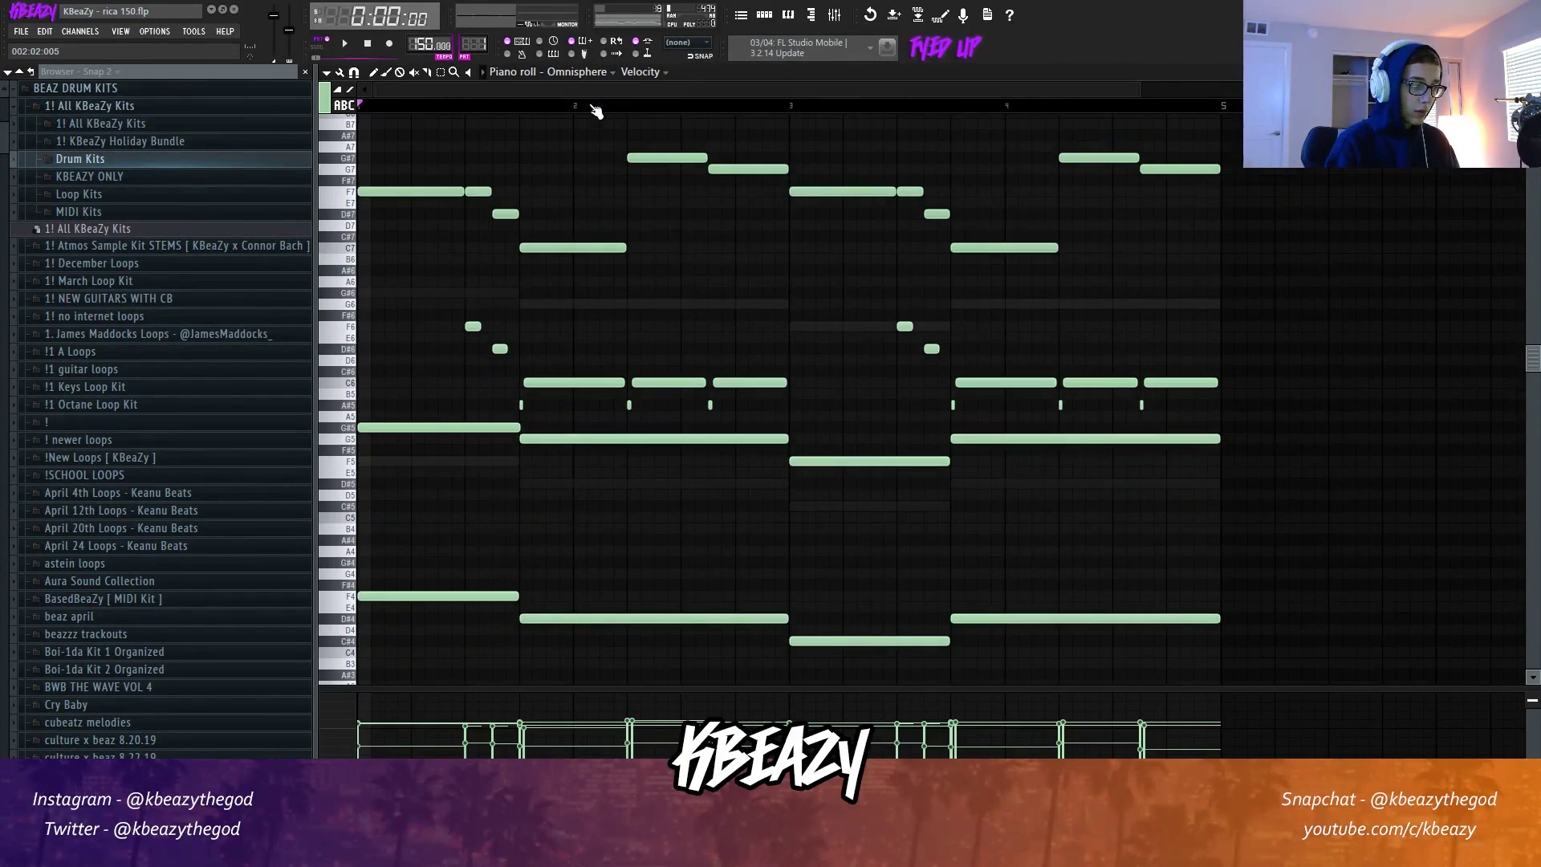
key(space)
click(595, 73)
click(599, 122)
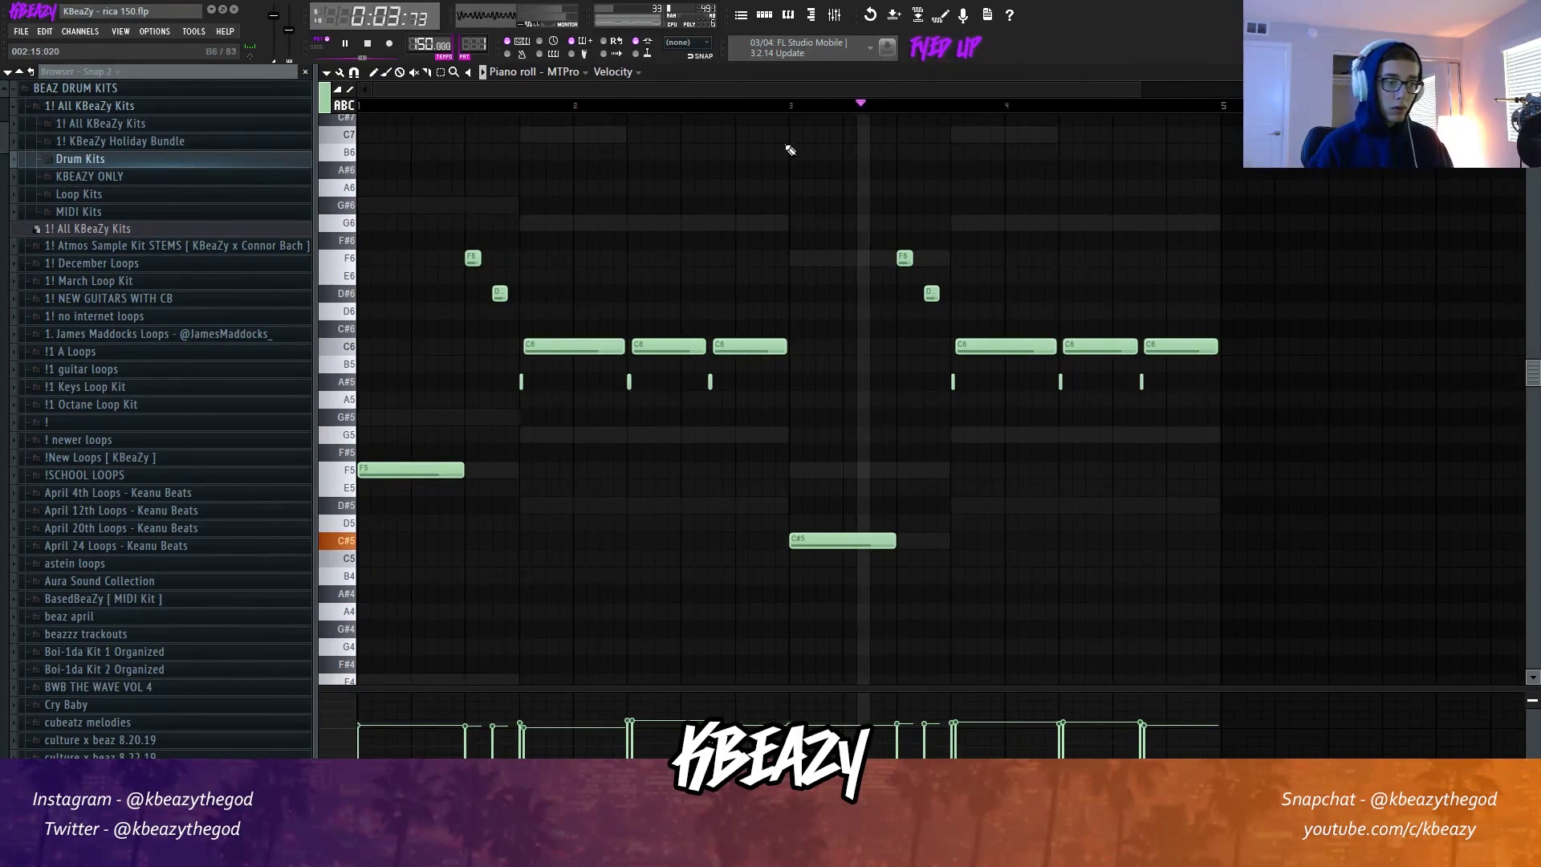
Open the playlist and split Pattern 1 by channel into separate patterns.
click(845, 16)
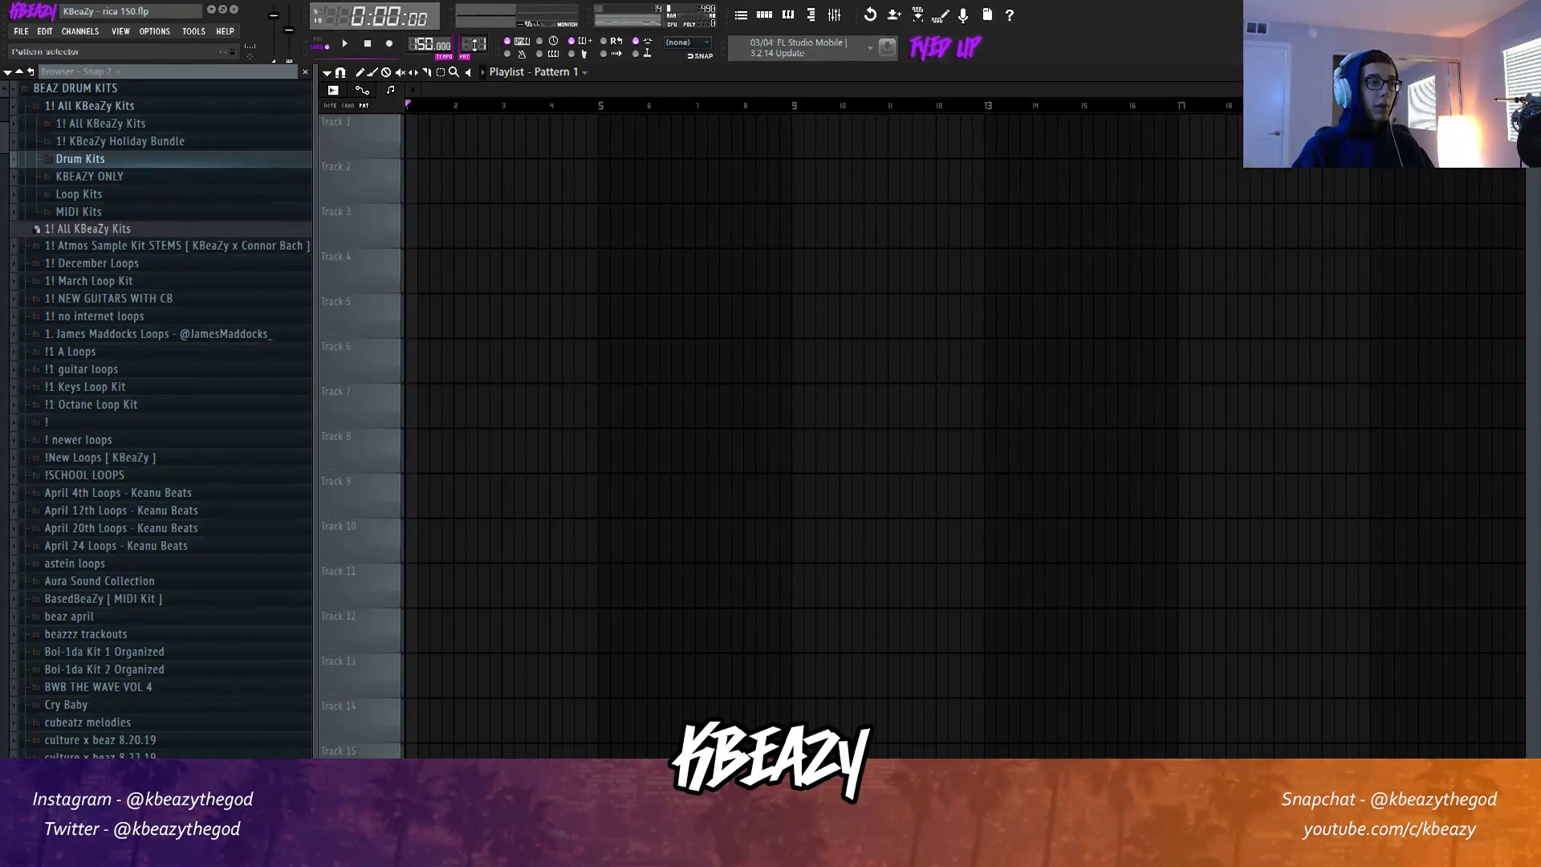
right_click(473, 43)
click(589, 213)
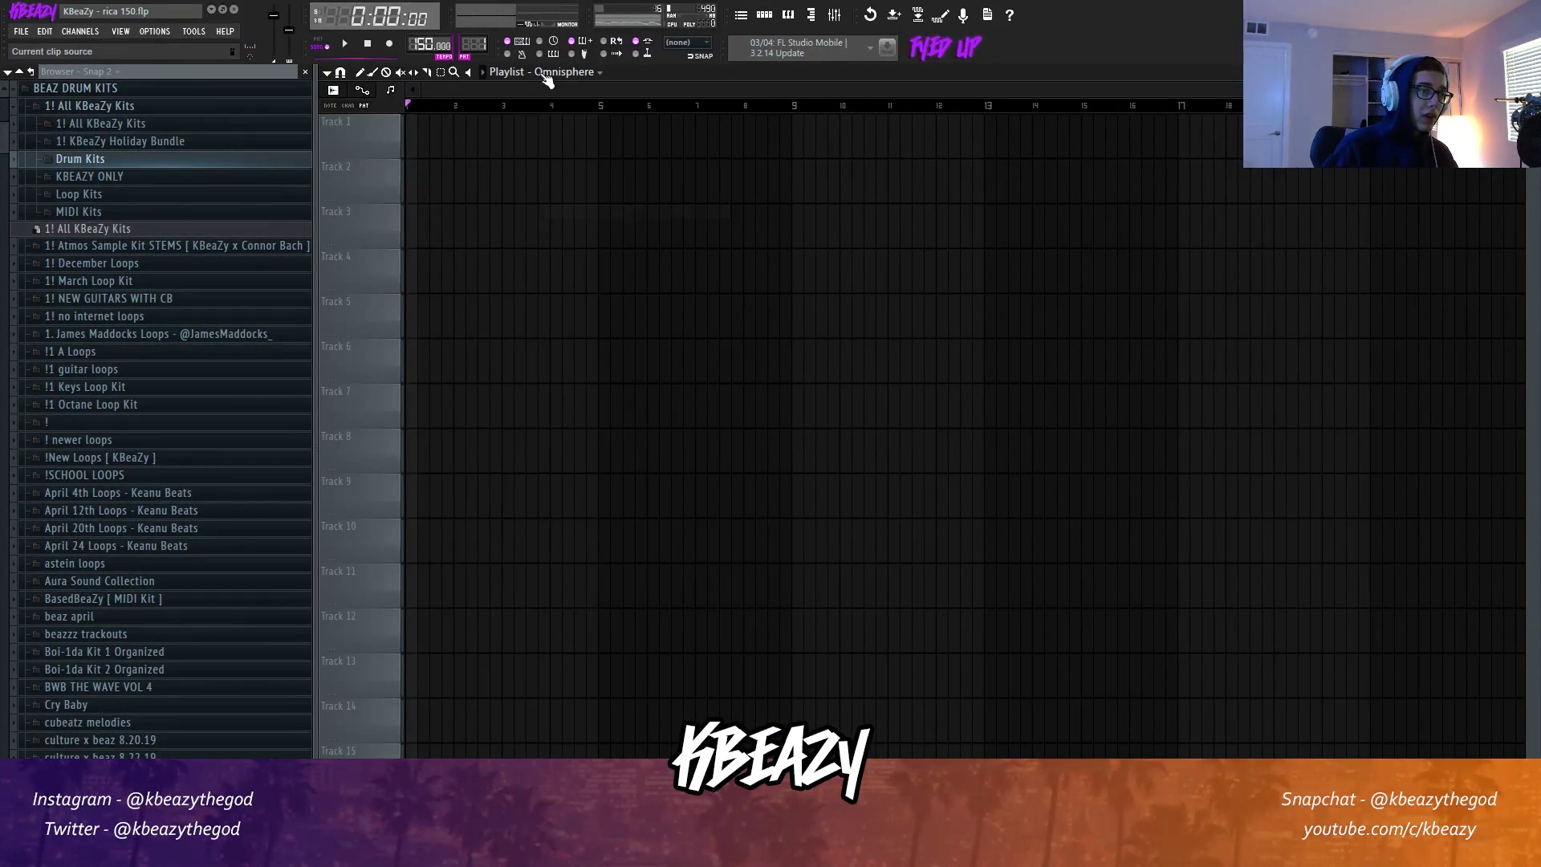
Fill bars 1 to 12 of Track 1 with Omnisphere clips and bars 5 to 12 of Track 2 with Omnisphere #2 clips.
click(413, 132)
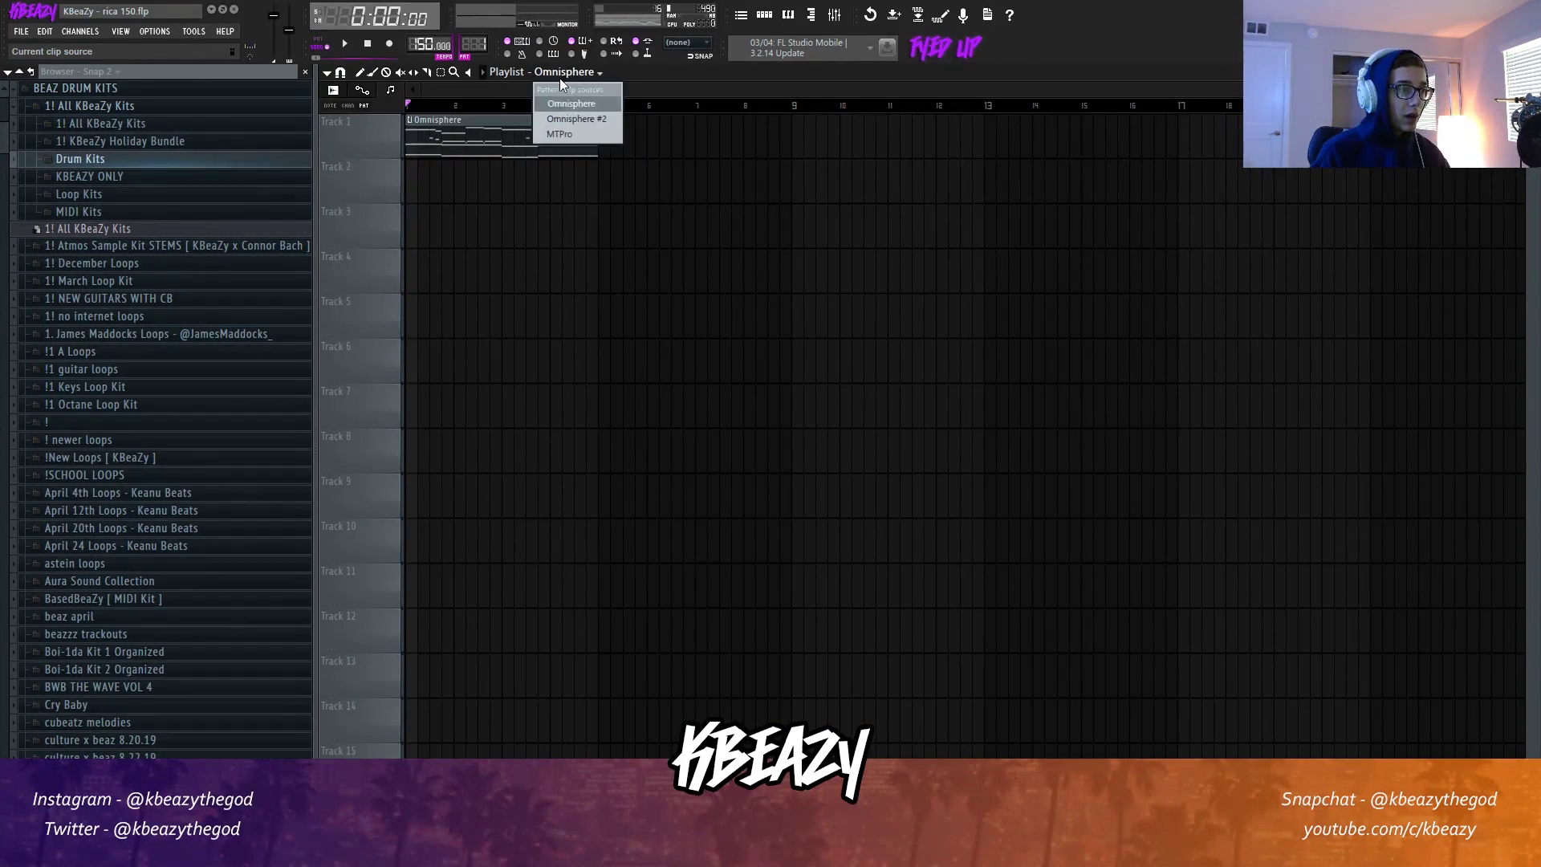
click(619, 179)
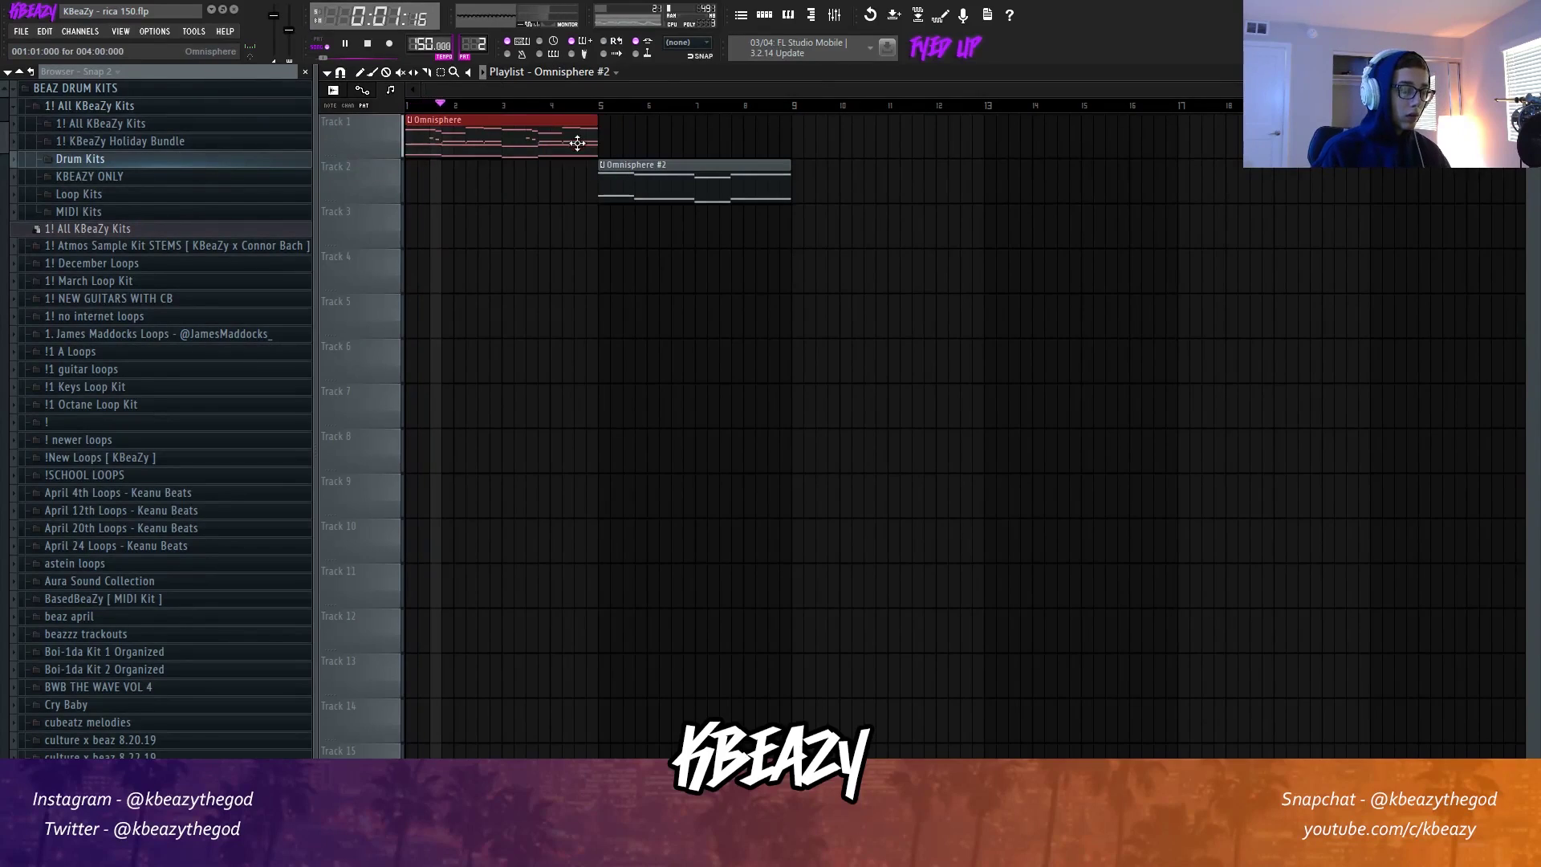
drag(578, 141, 770, 140)
drag(799, 192, 674, 141)
key(ctrl+b)
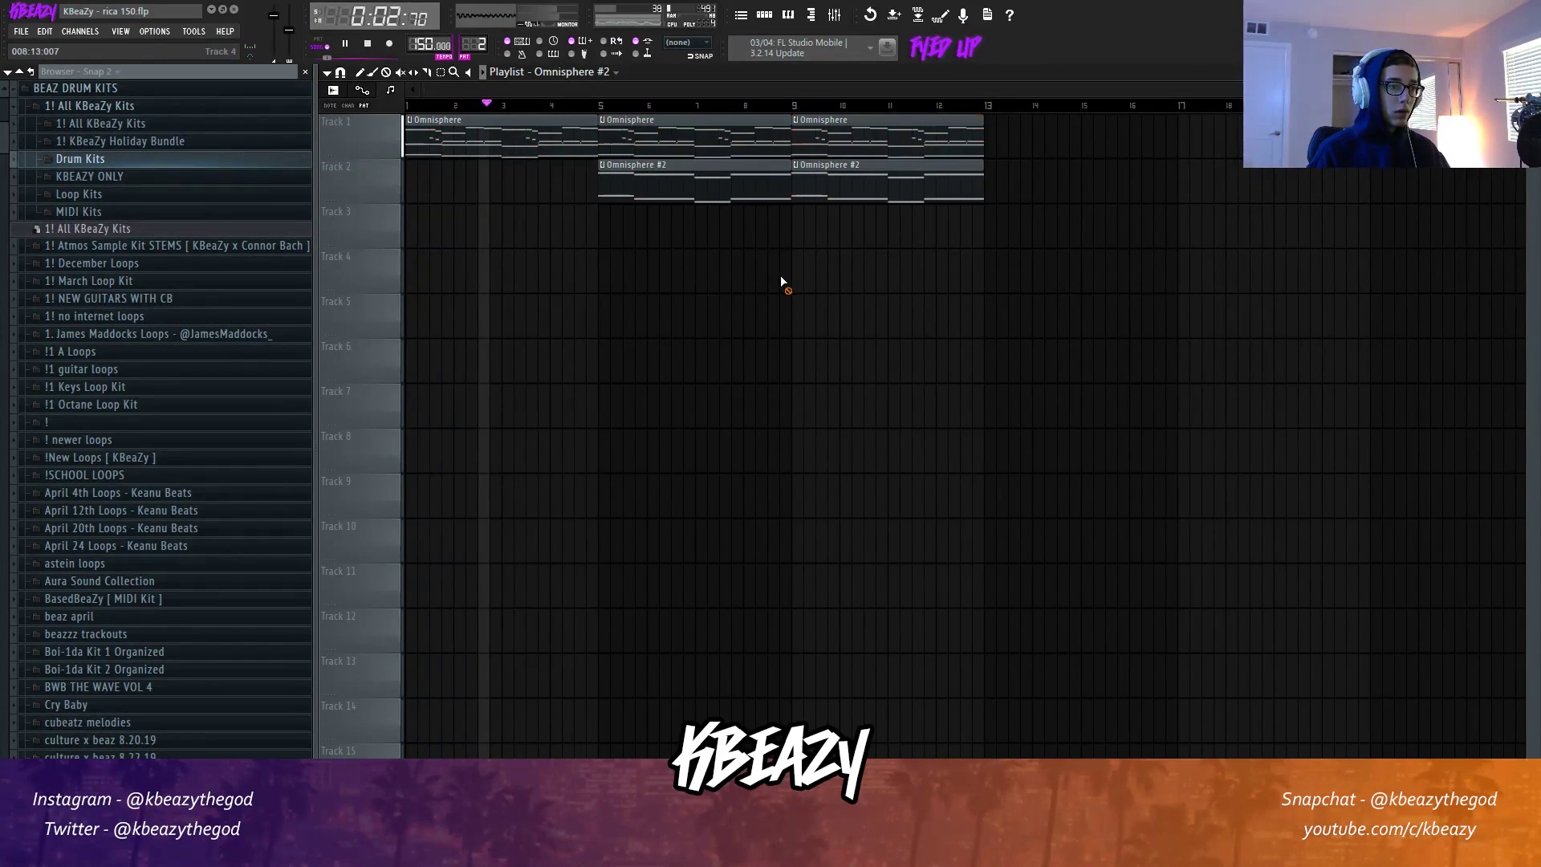
click(581, 75)
click(581, 133)
click(792, 224)
click(700, 165)
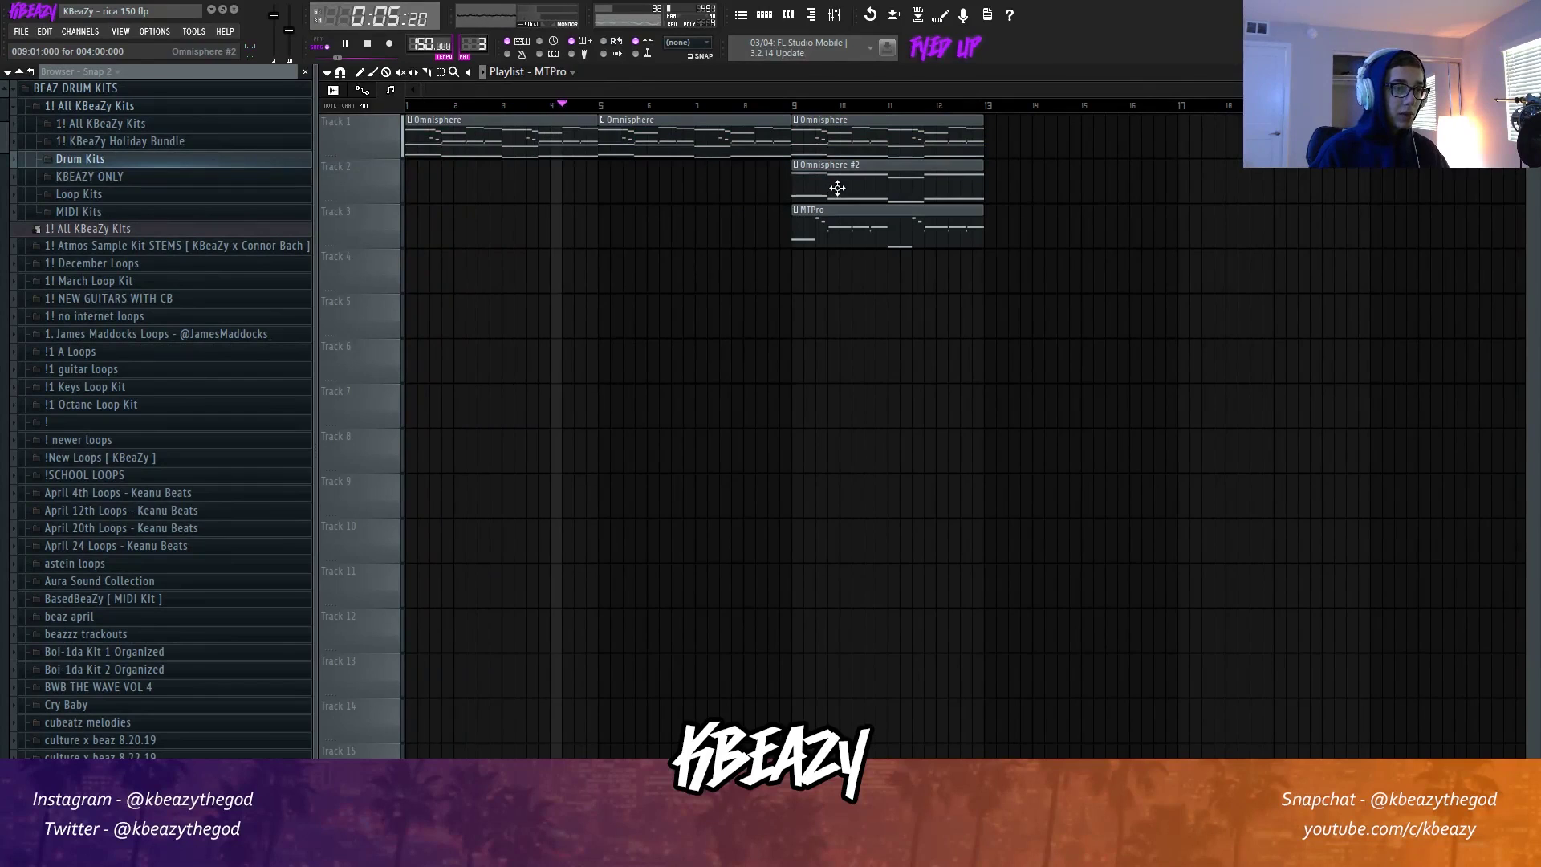
drag(856, 241, 874, 116)
right_click(870, 223)
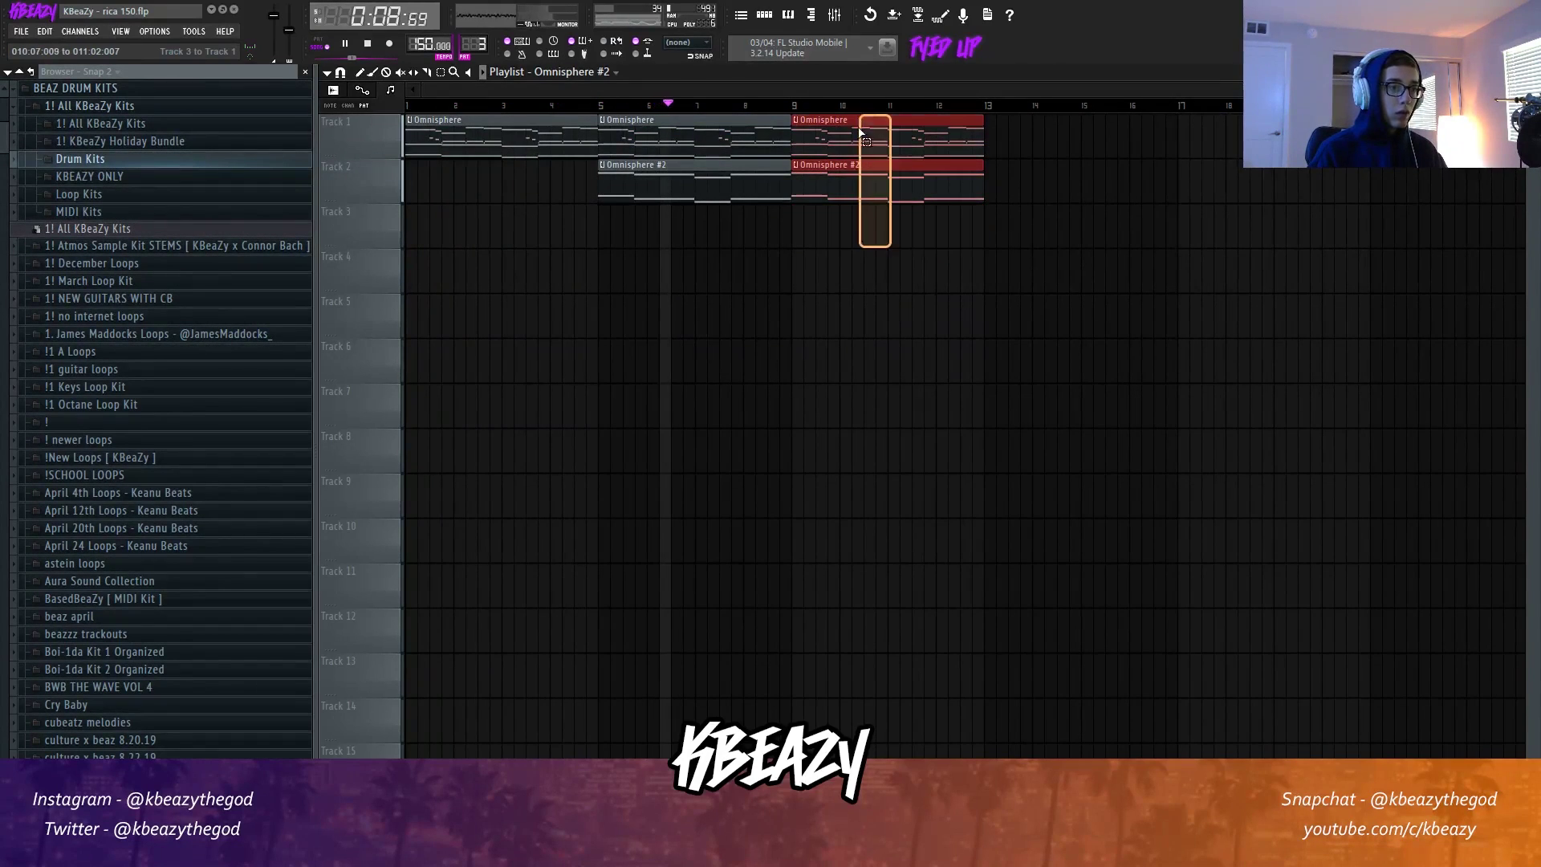
key(ctrl+b)
right_click(895, 180)
Place an MTPro clip at bar 9 on Track 3 and repeat the Omnisphere #2 clip at bar 9 on Track 2.
click(578, 74)
click(575, 134)
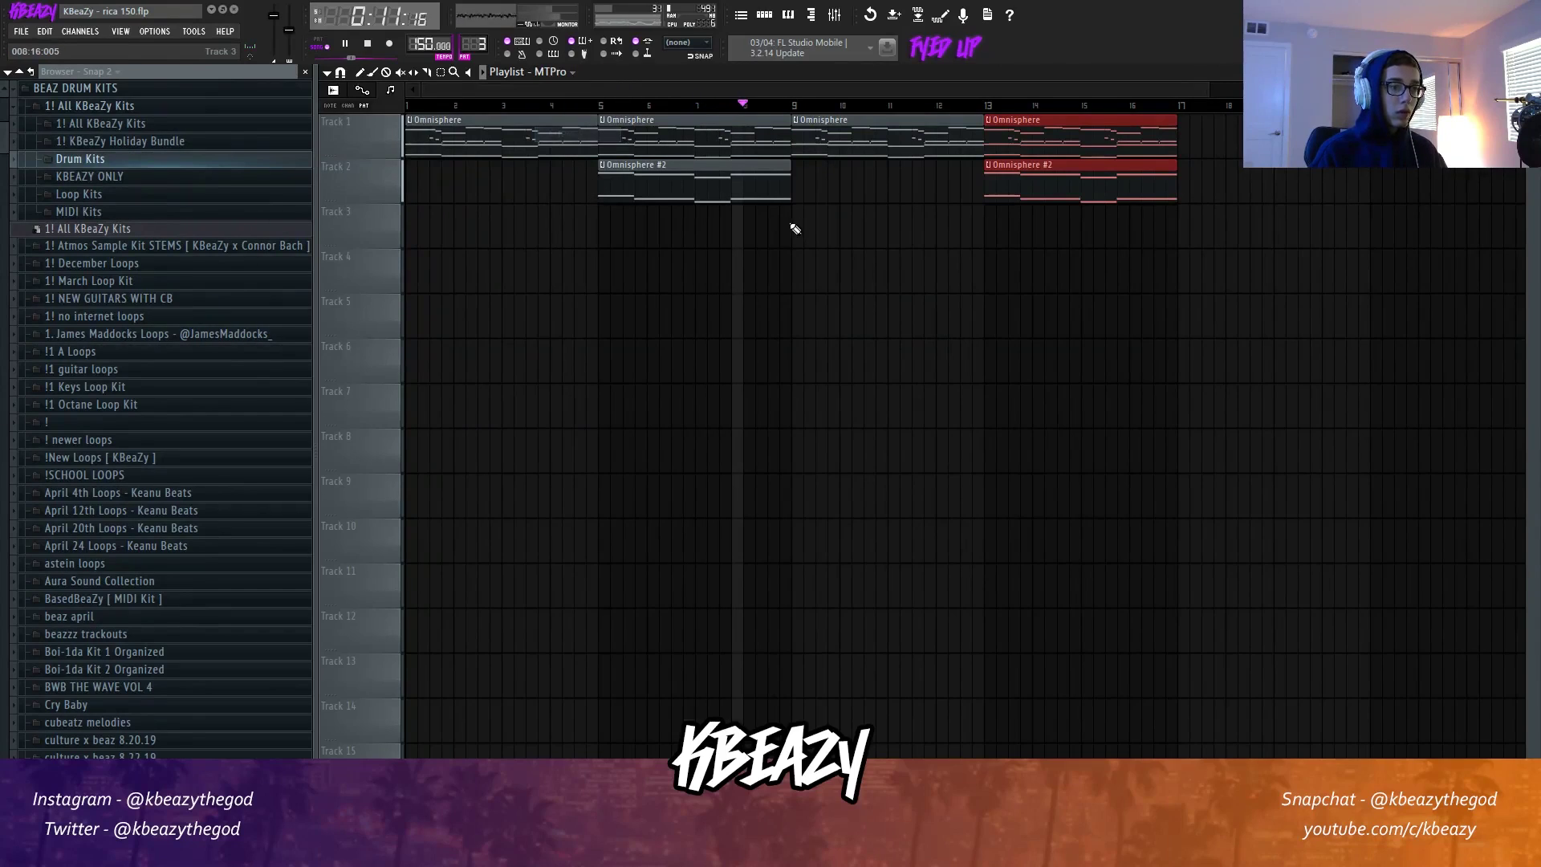
click(793, 225)
drag(839, 193, 737, 180)
key(ctrl+b)
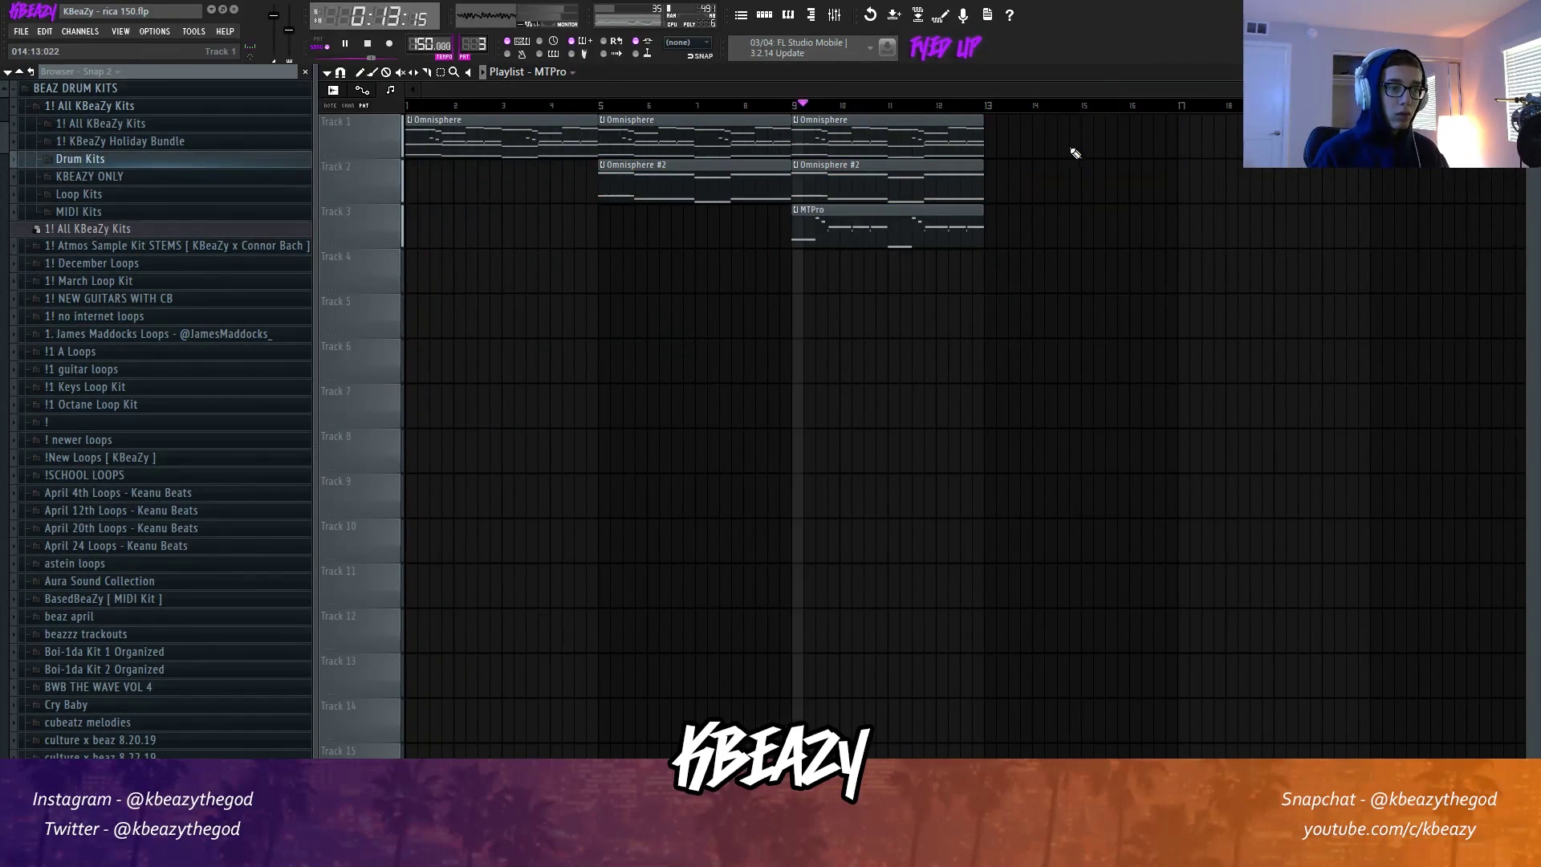
Duplicate the bar 9 clips of all three tracks to bars 13 and 17.
drag(1026, 294, 795, 157)
key(ctrl+b)
drag(1162, 335, 1061, 122)
key(ctrl+b)
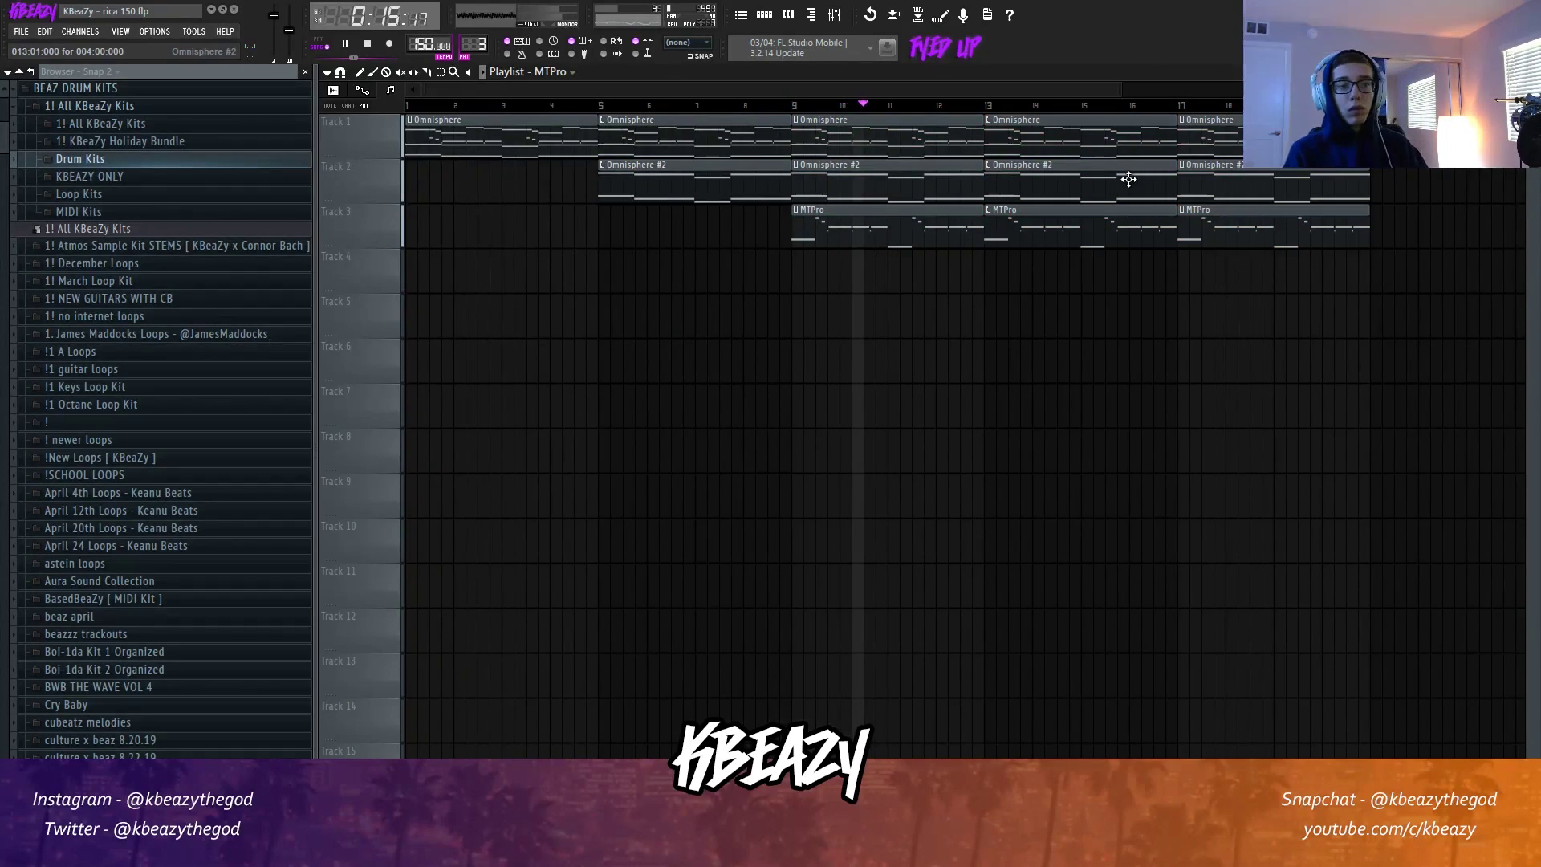
Delete the Omnisphere and MTPro clips at bar 17.
scroll(1159, 237, down, 2)
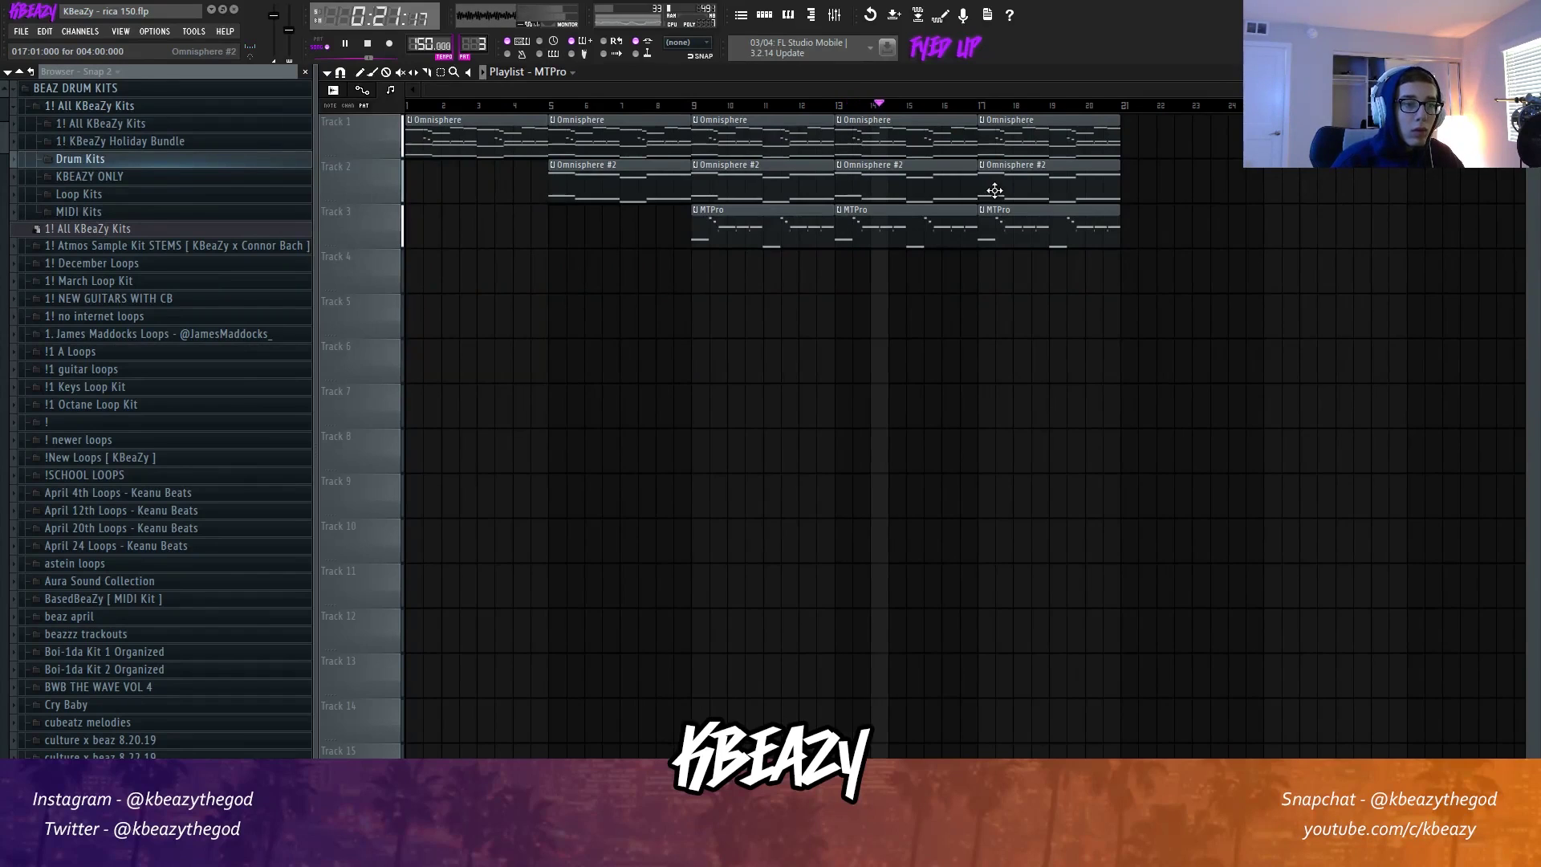
key(ctrl+z)
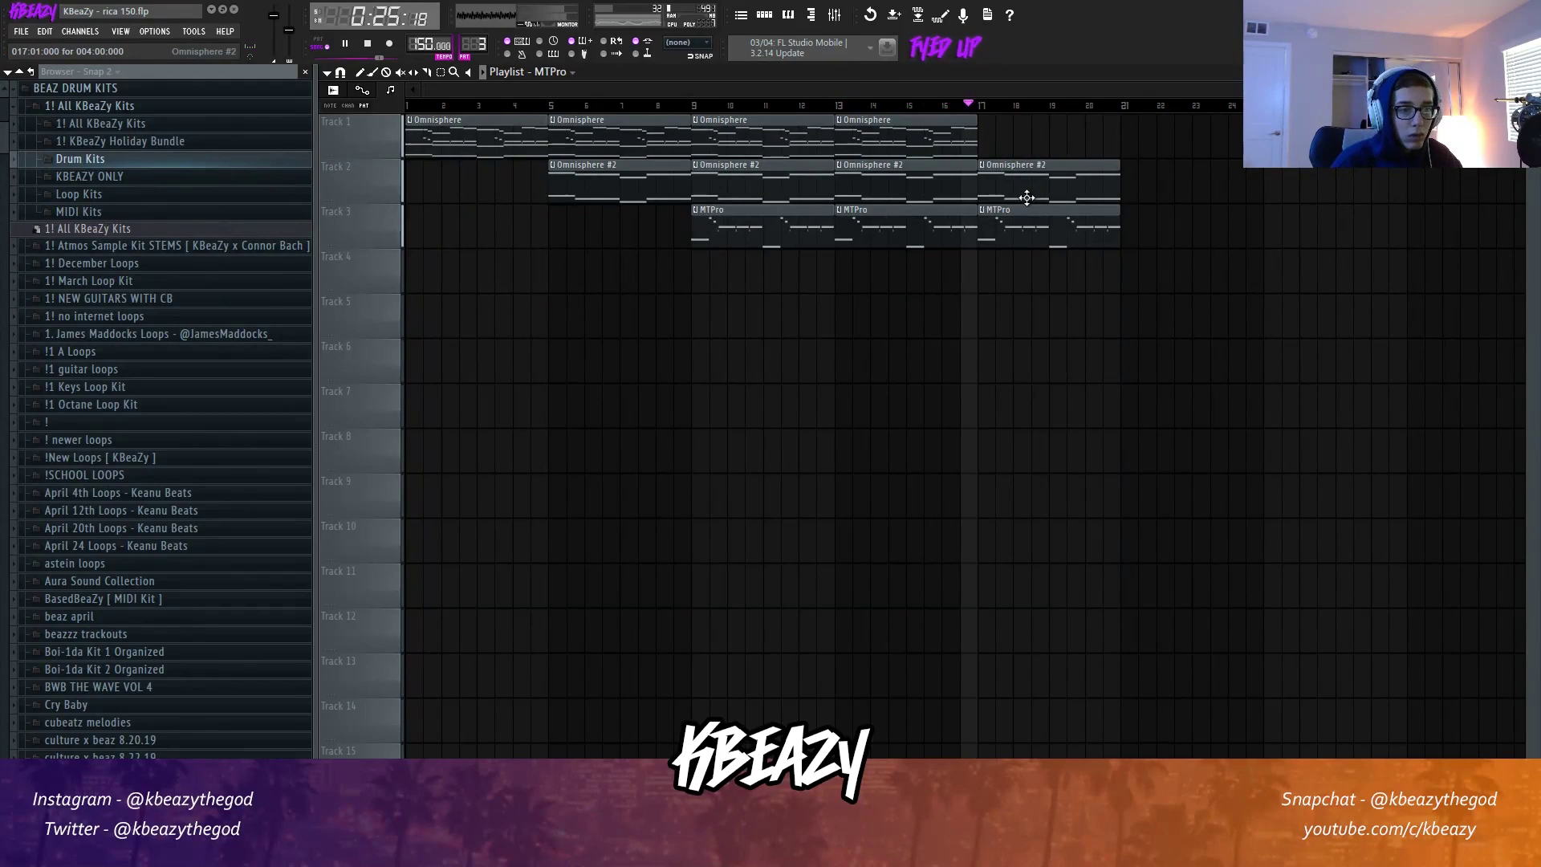
right_click(1019, 225)
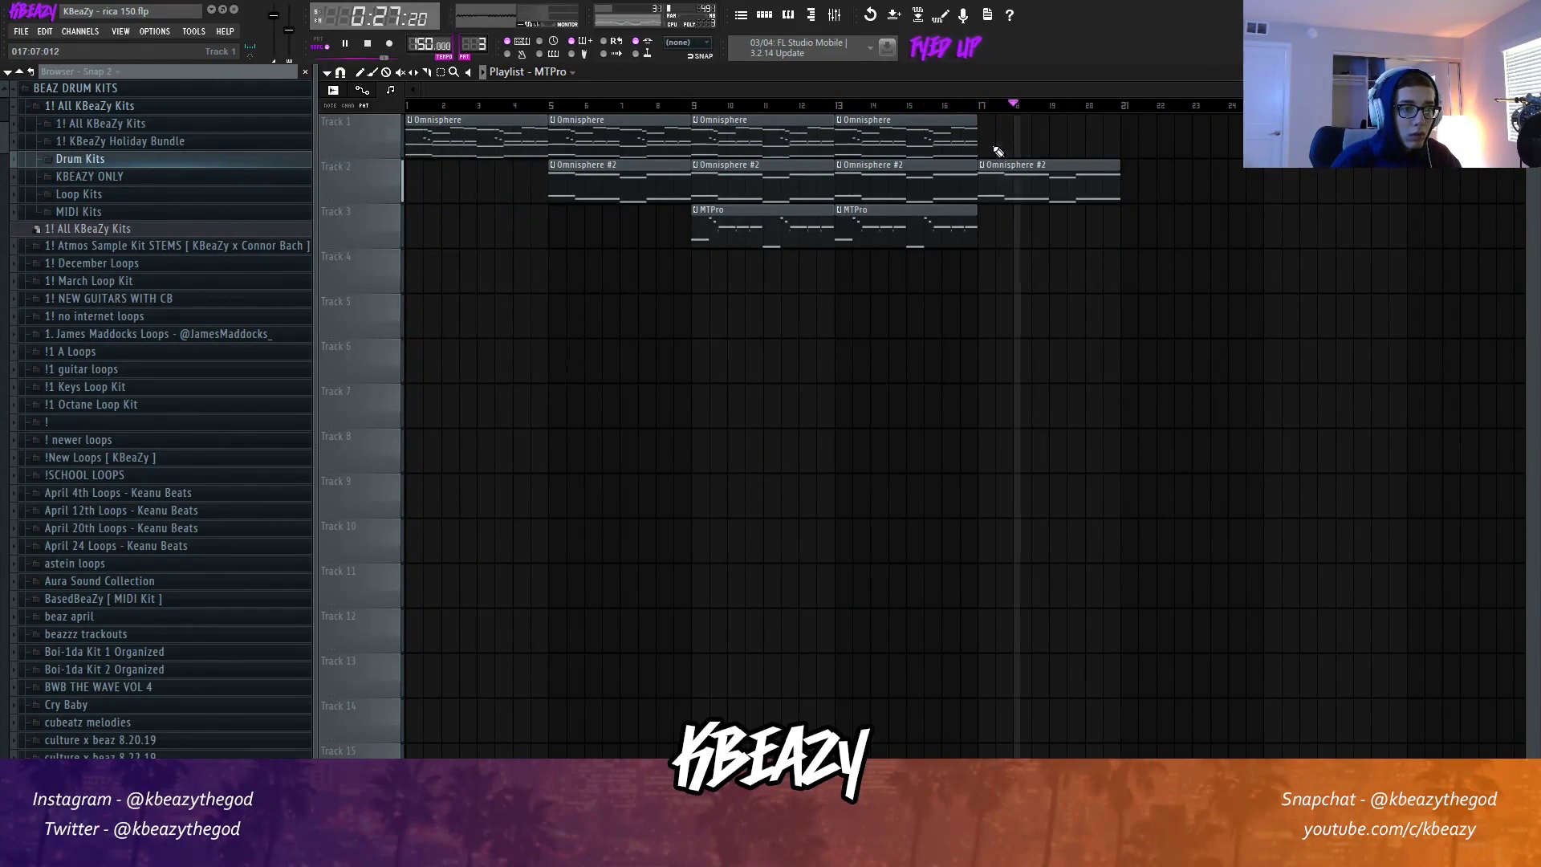
Copy an Omnisphere clip to bar 17 on Track 1 and duplicate the bar 17 clips of Tracks 1 and 2 to bar 21.
drag(883, 138, 1028, 138)
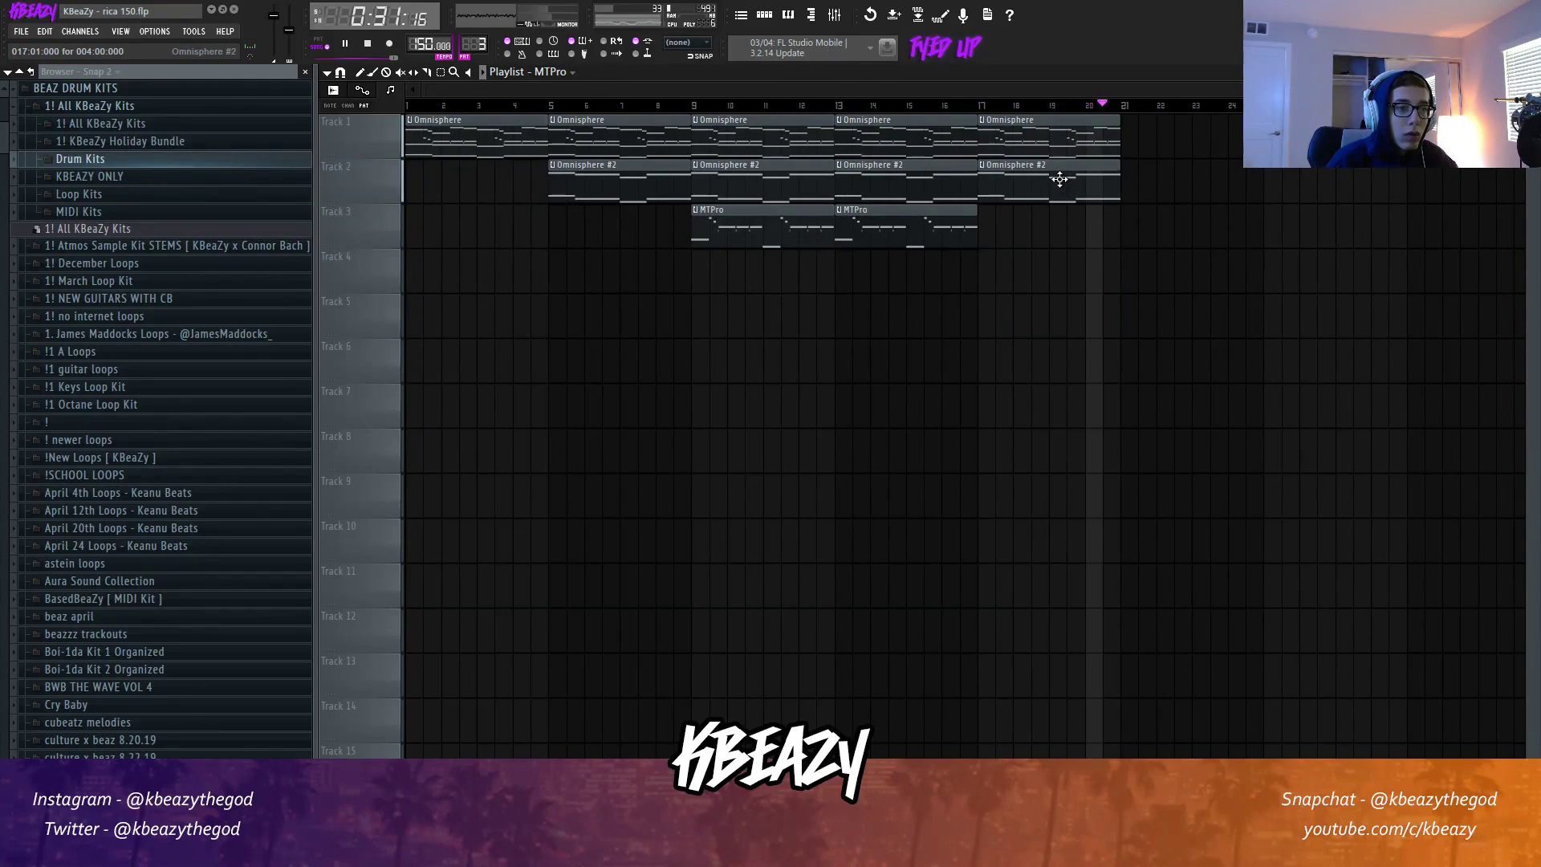
drag(1073, 126, 1072, 128)
key(ctrl+b)
ctrl+click(1009, 289)
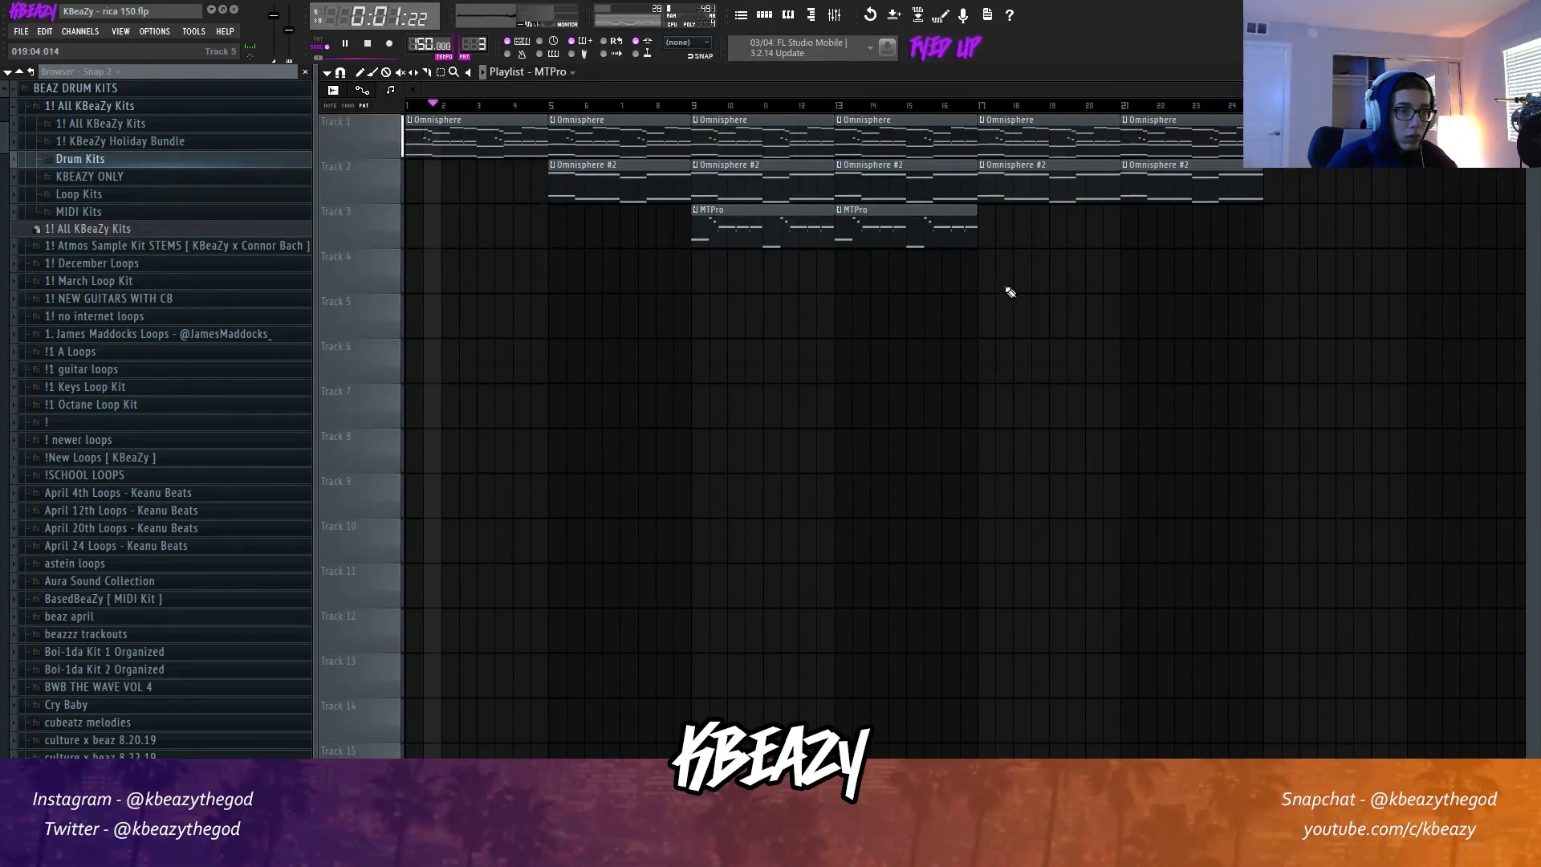
Delete the Omnisphere #2 clip at bar 5 on Track 2 and play the arrangement from bars 5 and 9.
right_click(594, 178)
click(578, 107)
click(695, 108)
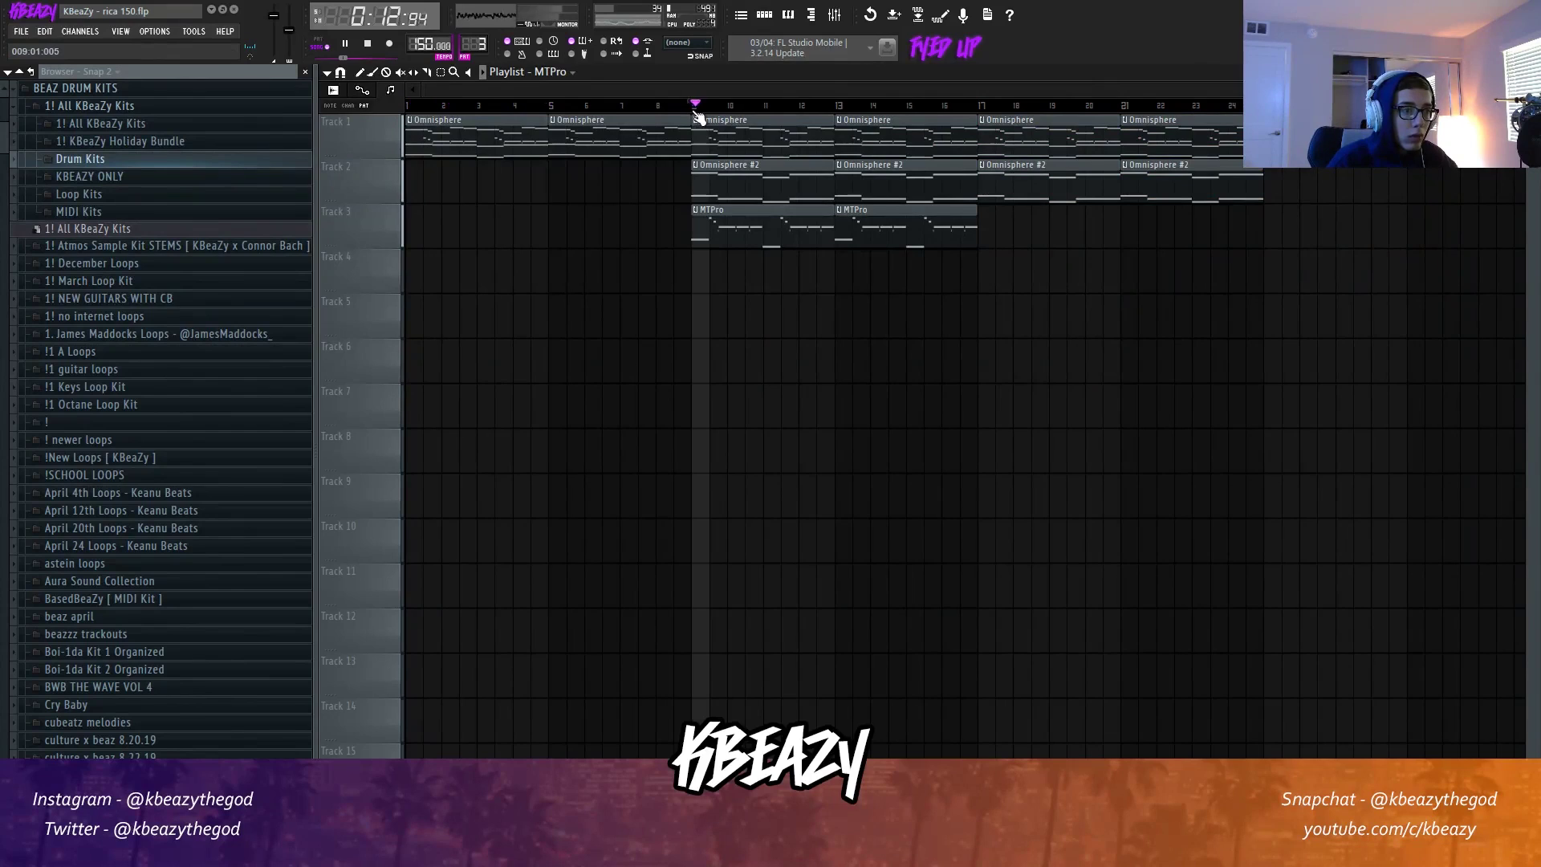
Stop playback, choose the Master mixer track, and select bars 1 to 24 of the playlist as the render range.
click(835, 15)
key(space)
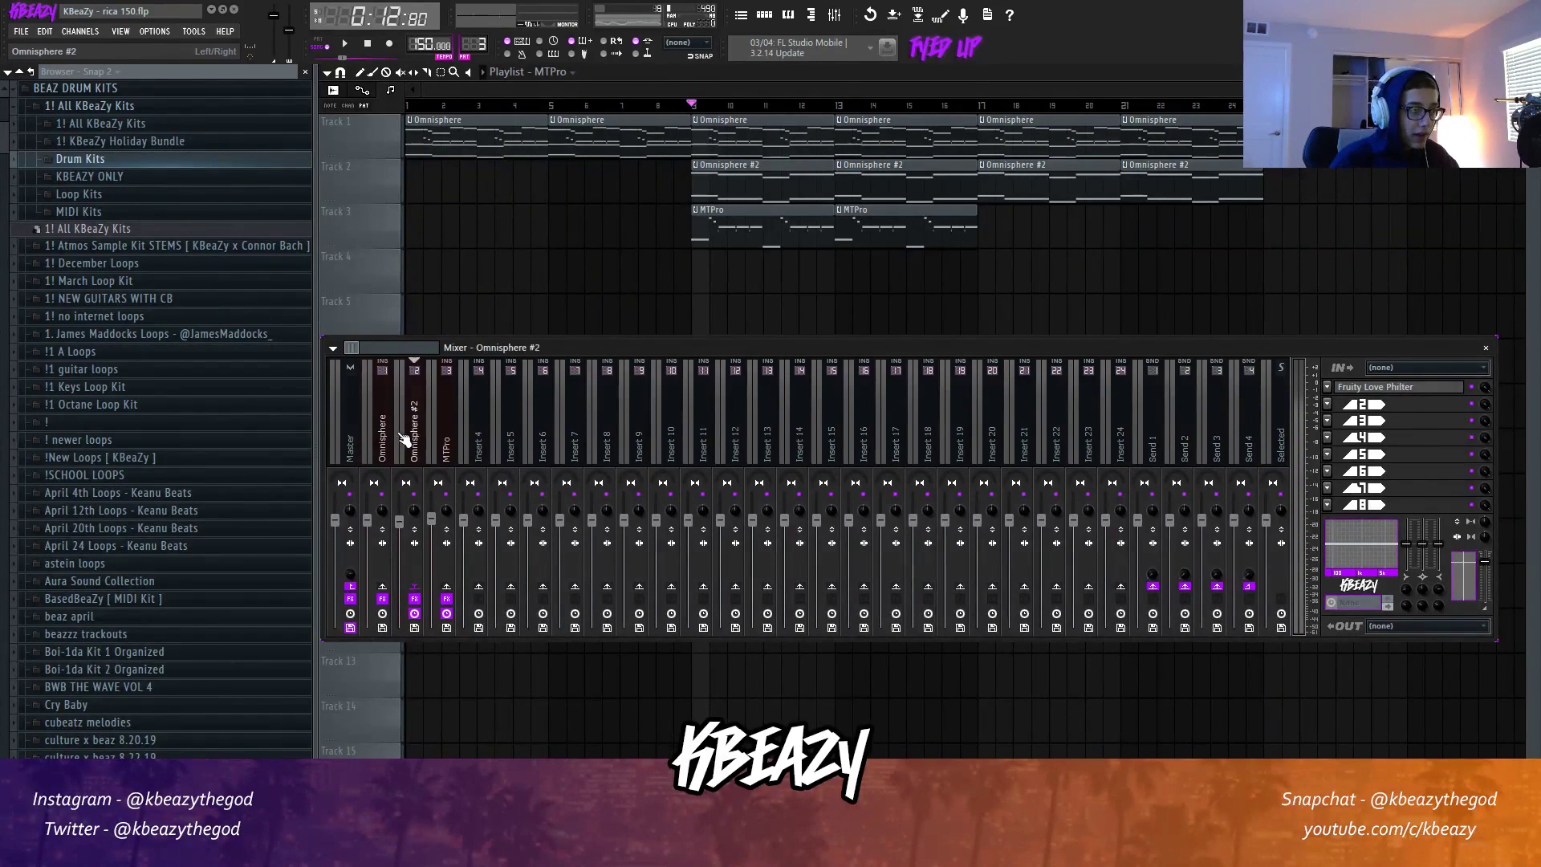
click(353, 403)
click(333, 348)
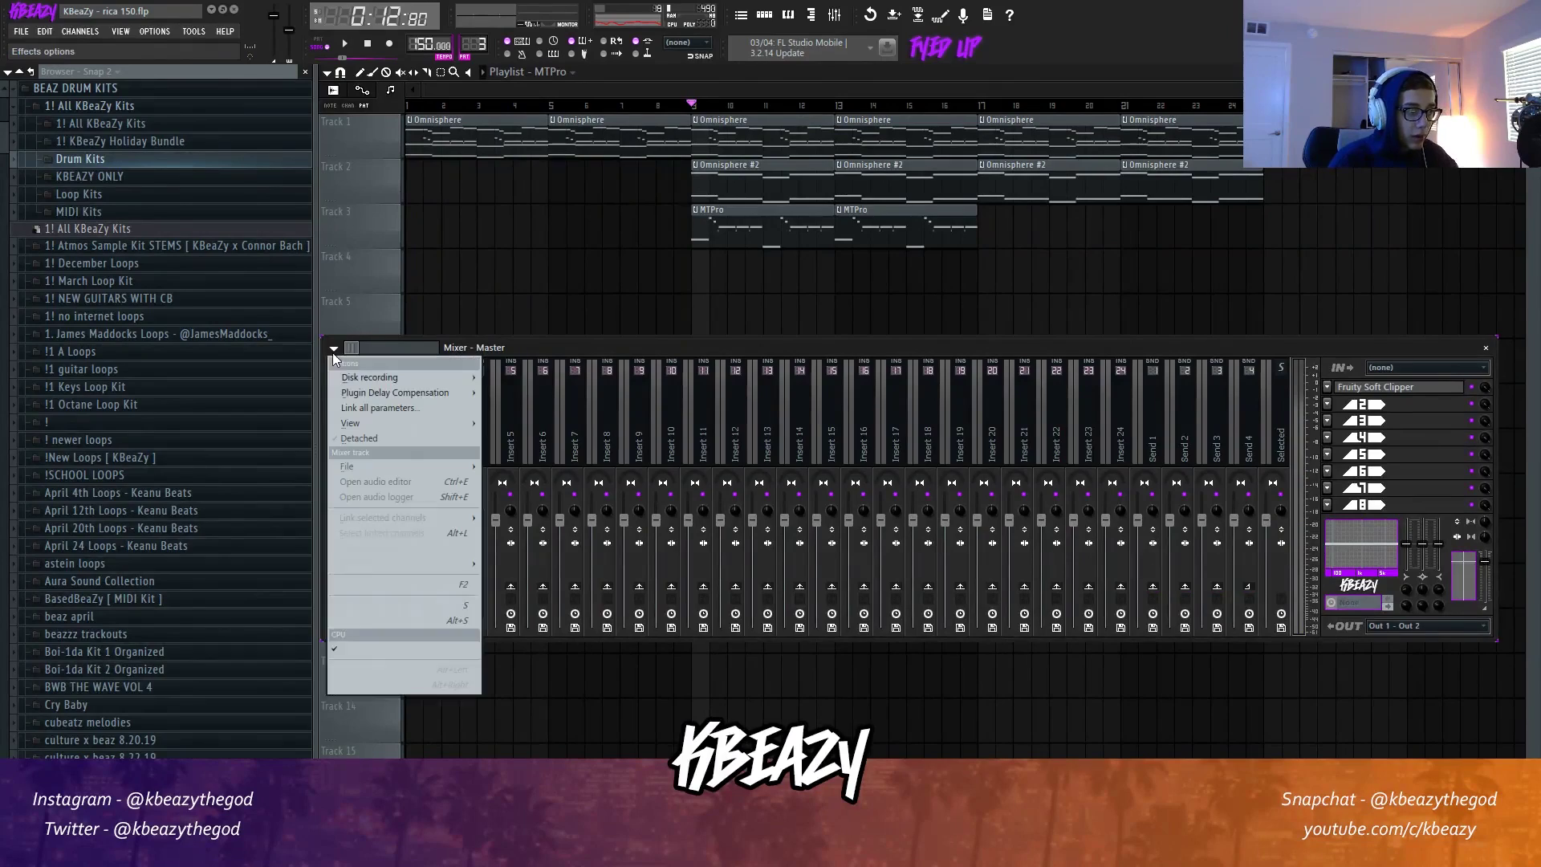
click(1230, 93)
drag(1230, 96, 406, 100)
key(F9)
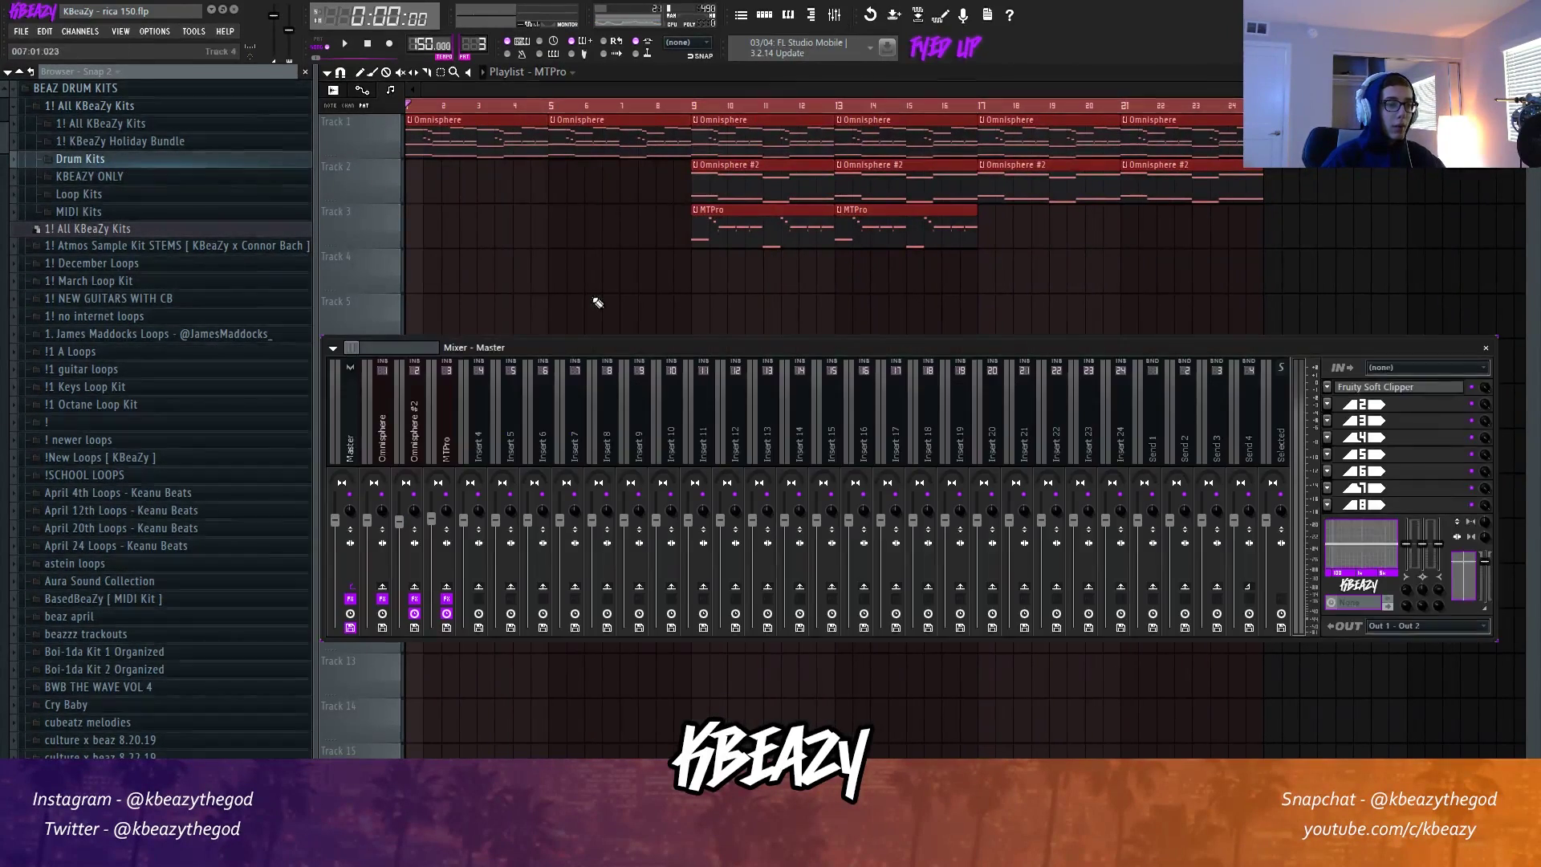
Render the armed Master mixer track to a wave file and place it in the playlist.
click(333, 349)
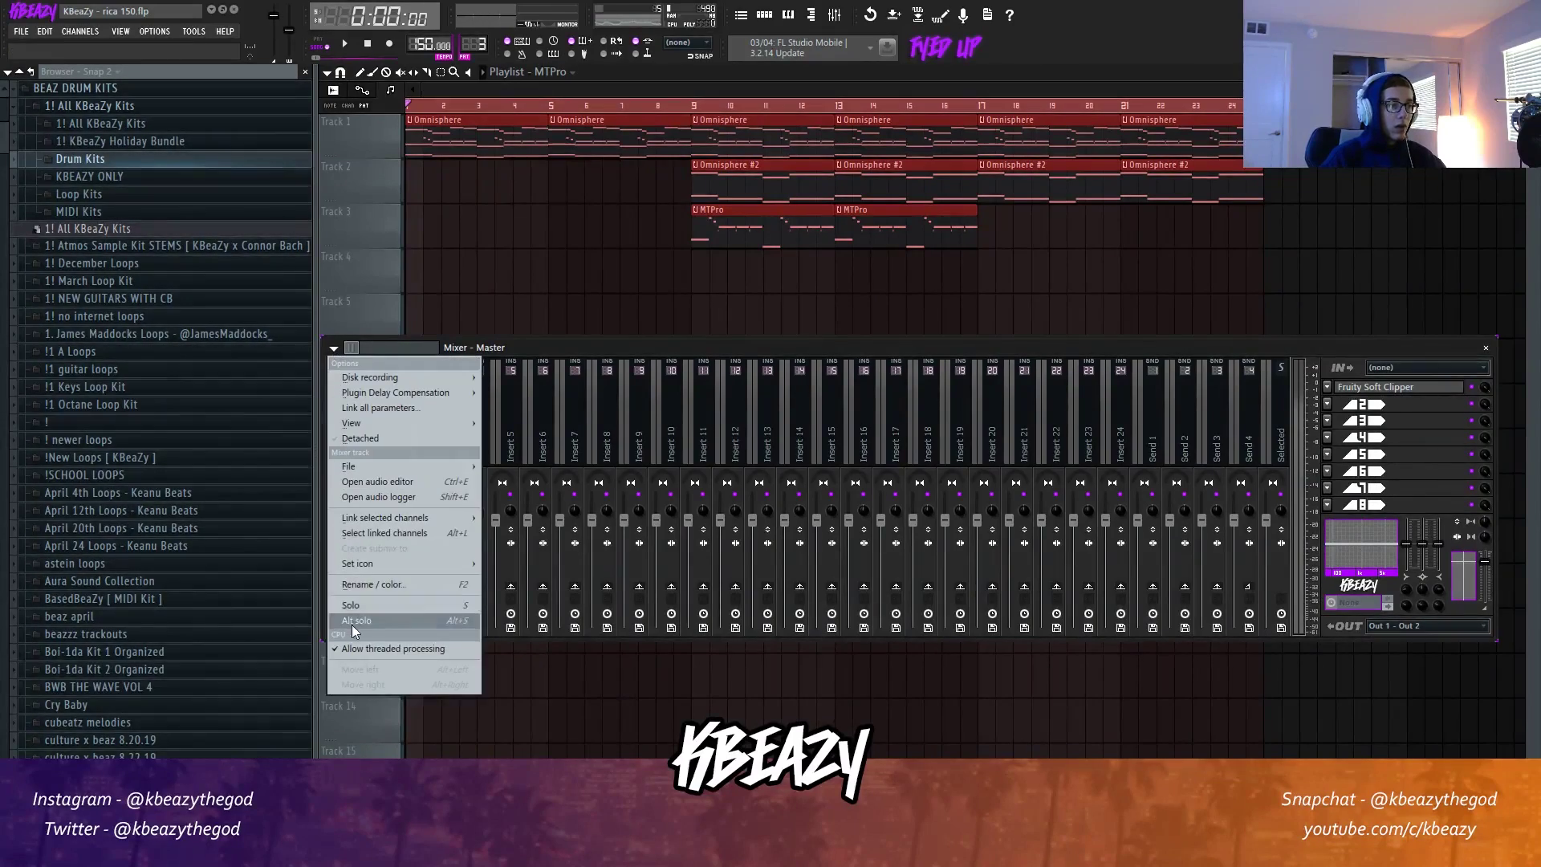
click(671, 401)
click(333, 348)
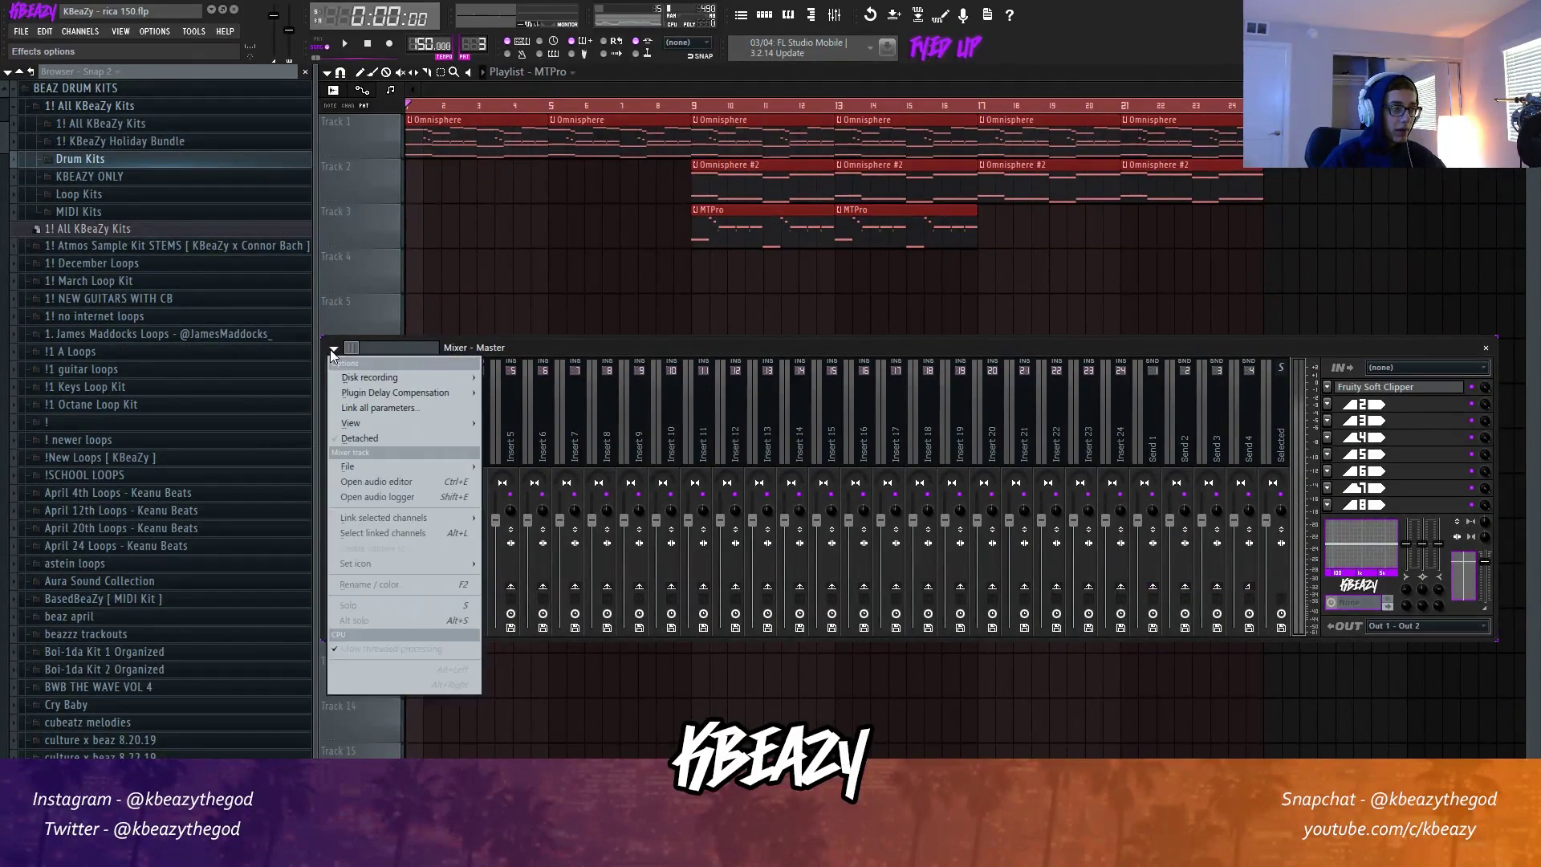
mouse_move(353, 375)
click(535, 383)
click(854, 553)
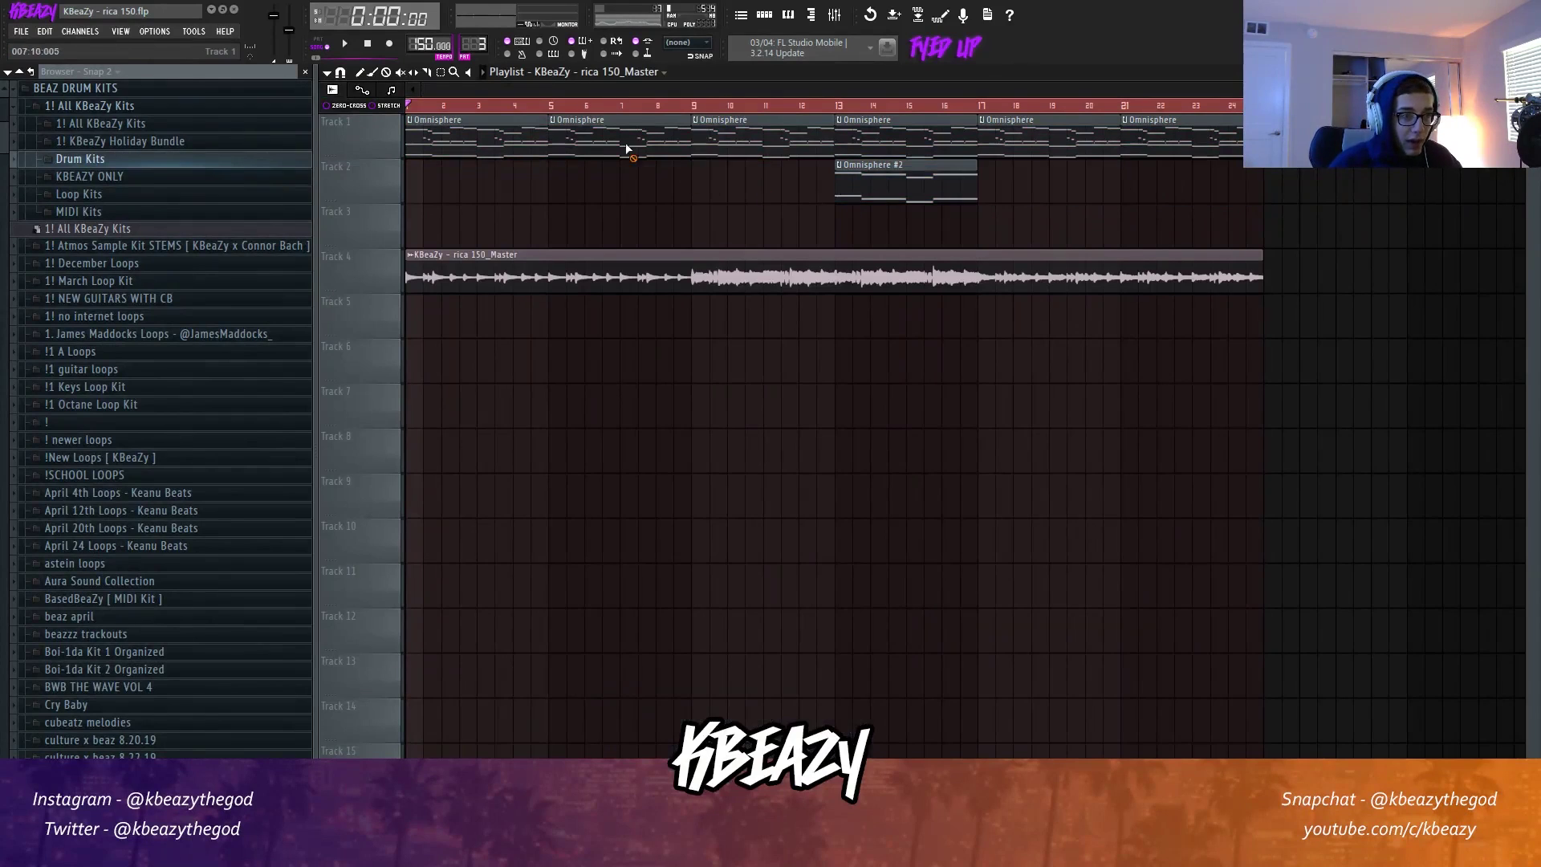
Lower the rendered Master clip's pitch by 200 cents with Auto time stretching and move the clip to Track 1.
double_click(551, 271)
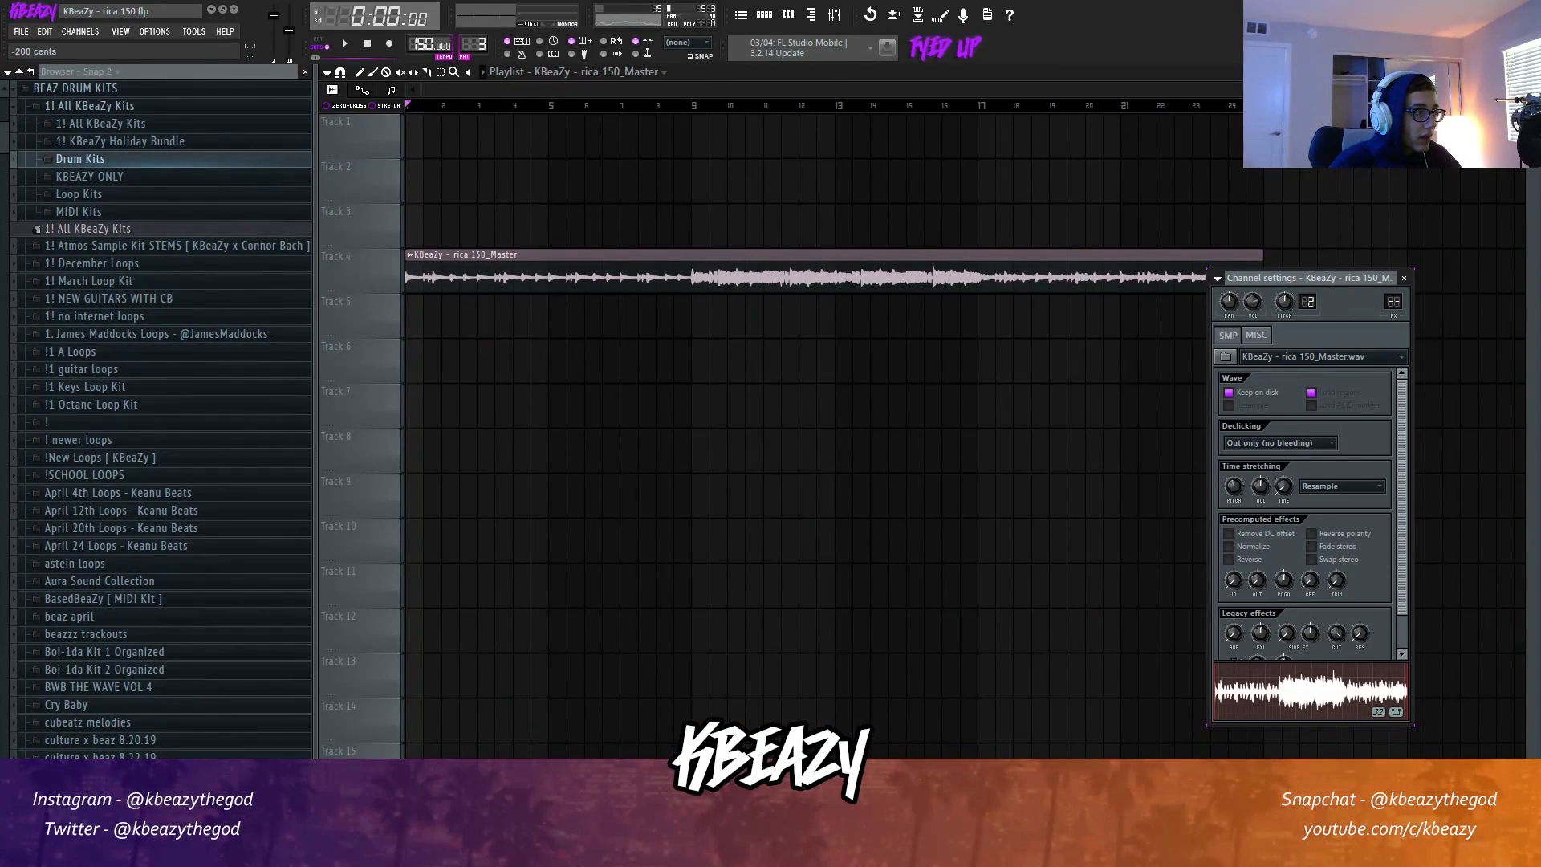
key(space)
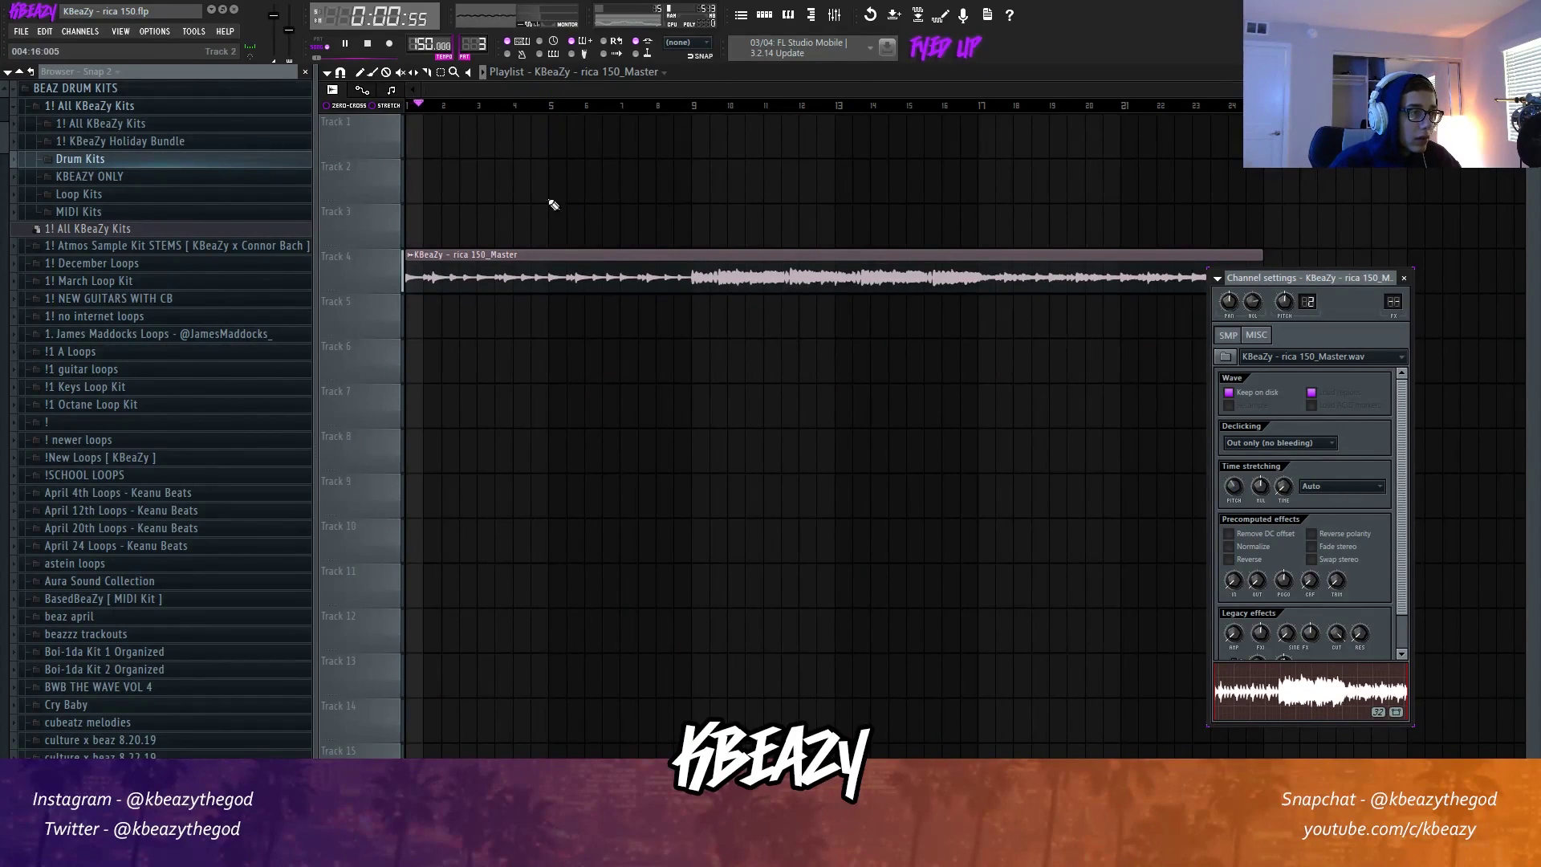
drag(514, 254, 515, 121)
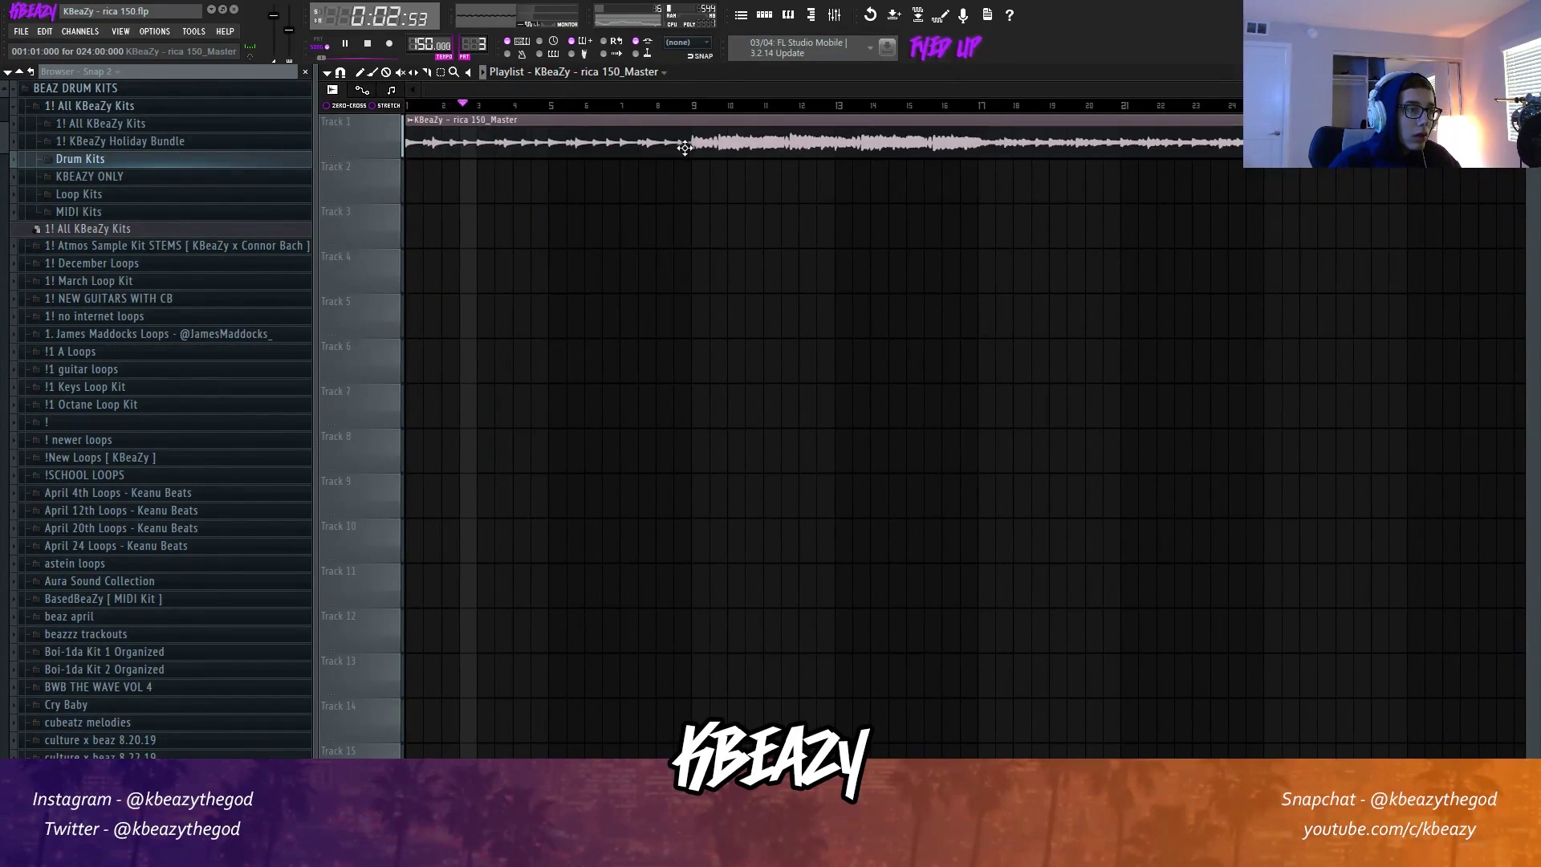
Listen to the pitched Master clip from the start and from bar 9 while checking the mixer and channel rack.
key(space)
key(space)
click(697, 106)
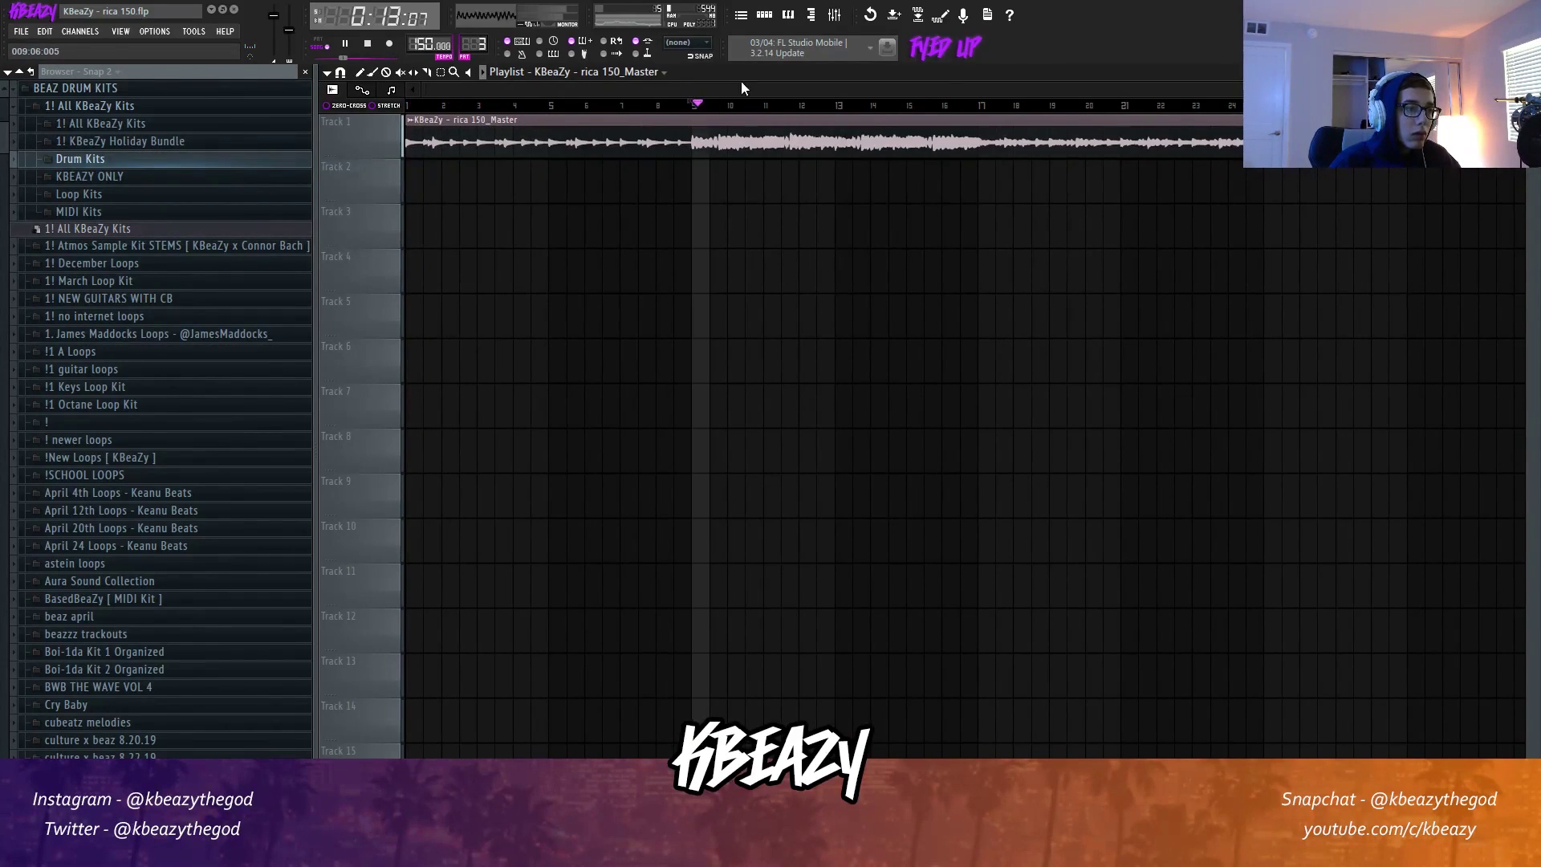
click(834, 14)
click(811, 14)
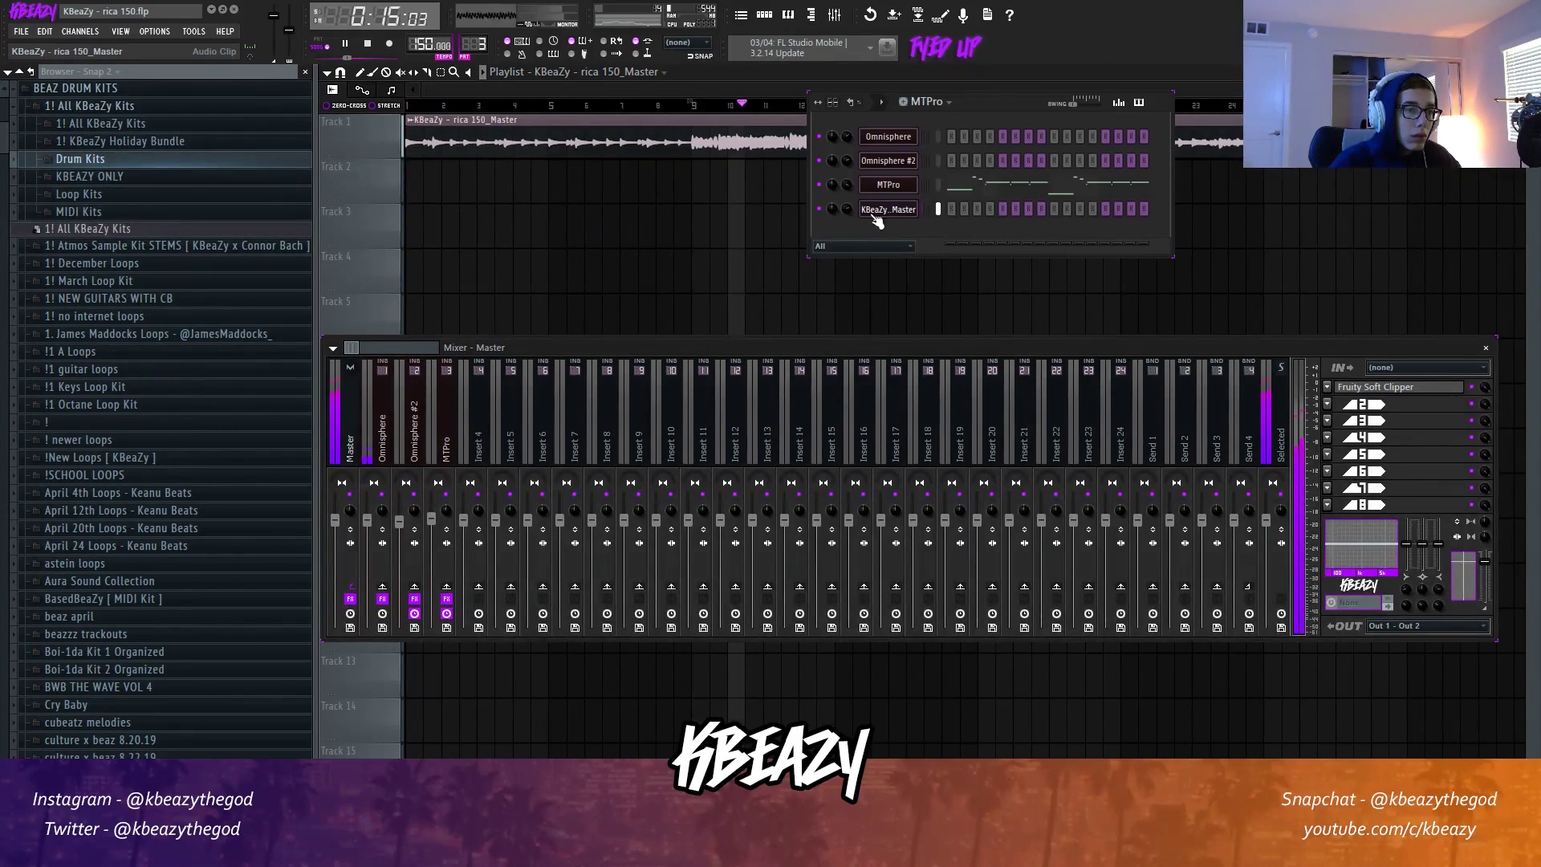
key(space)
key(space)
key(F12)
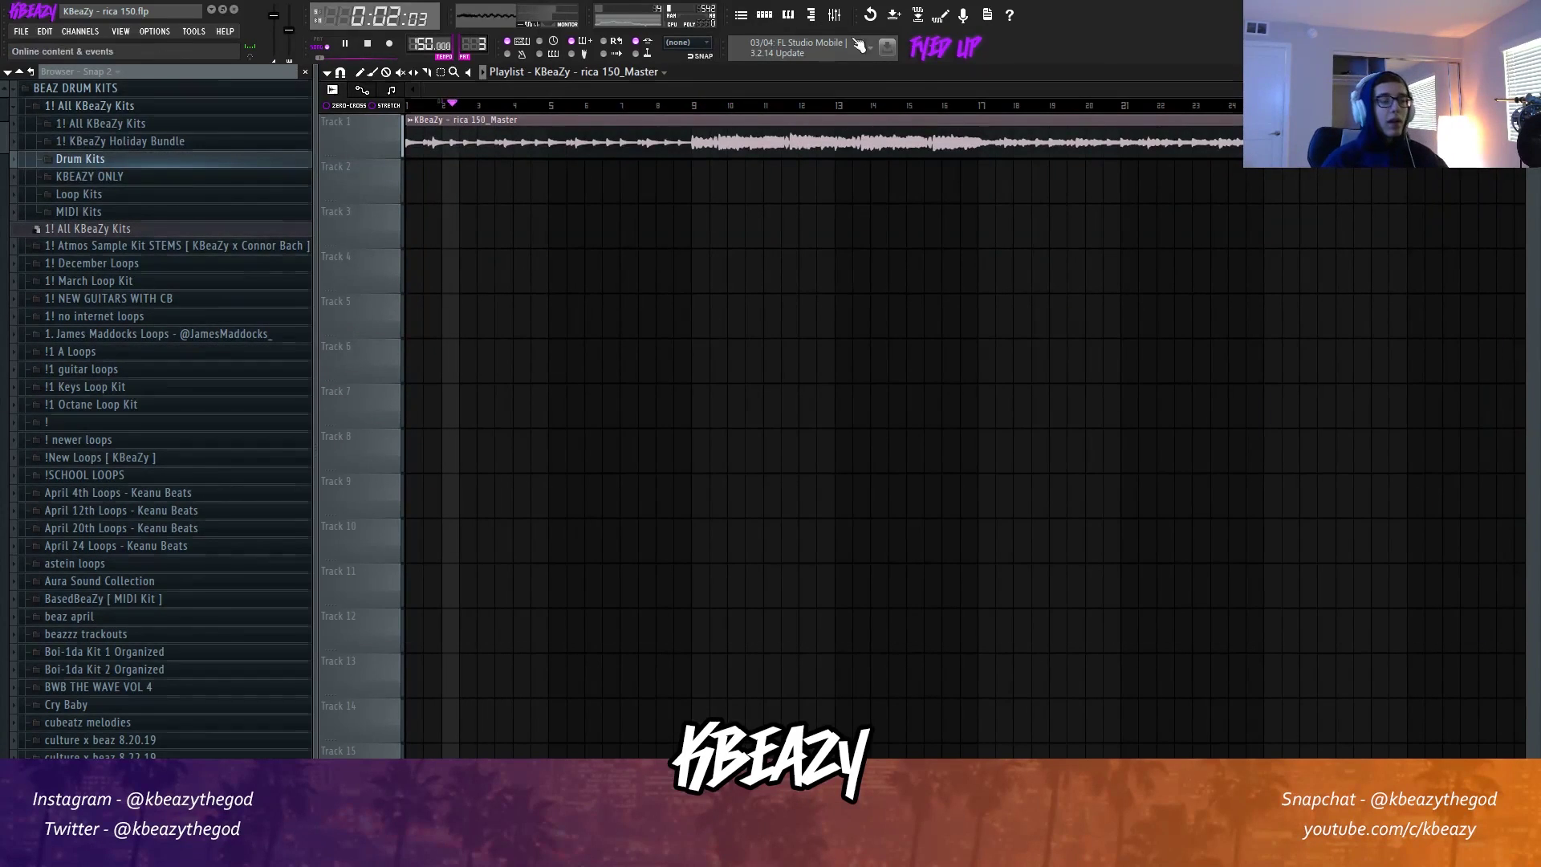
key(space)
Try to replace the rendered Master clip on Track 1 with an Omnisphere pattern clip.
click(834, 15)
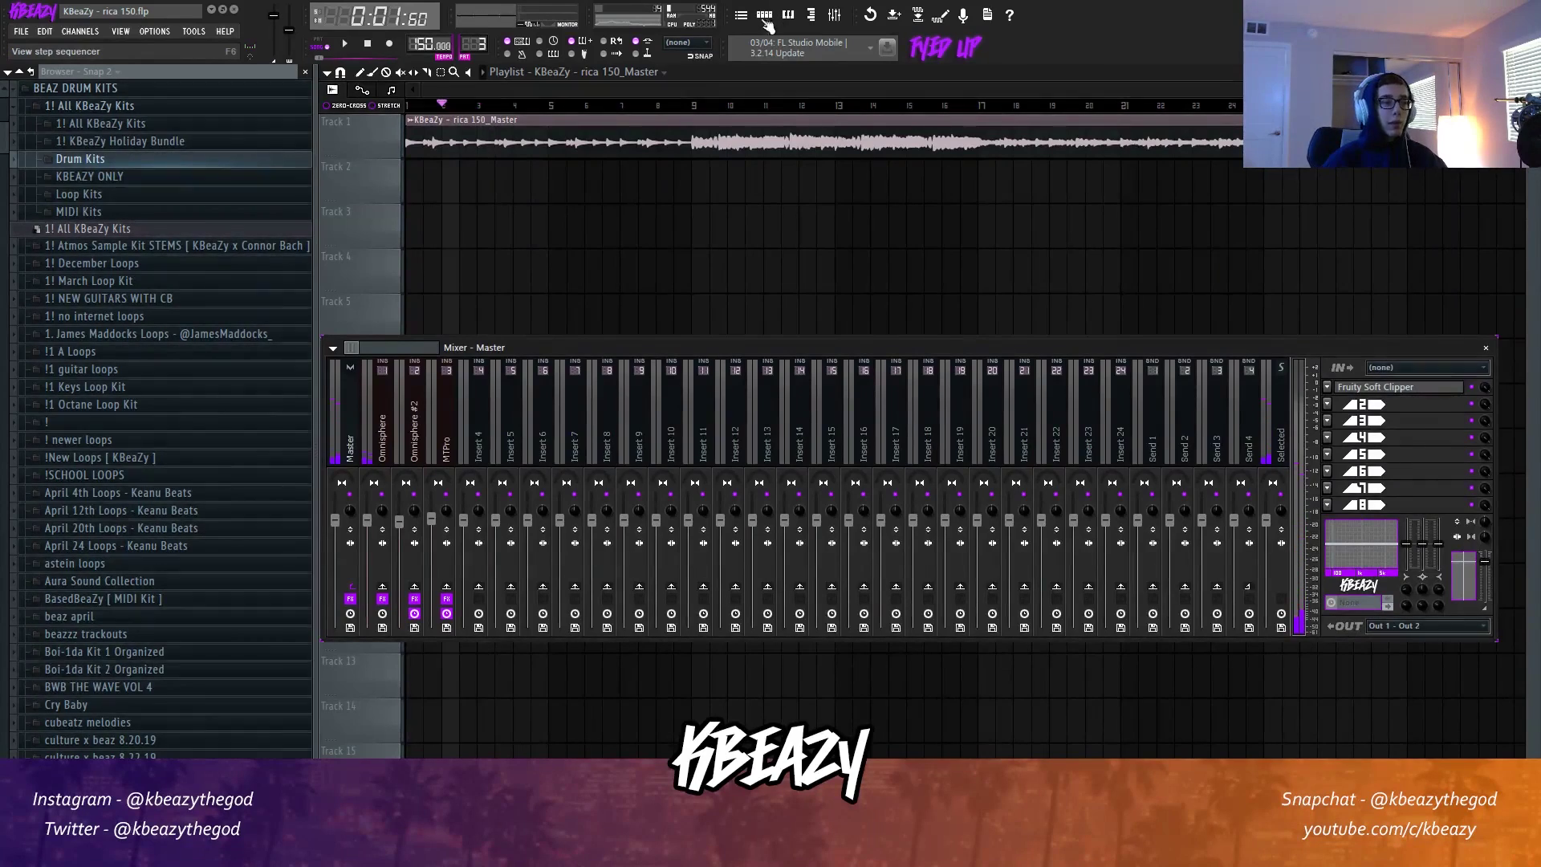
right_click(638, 128)
click(562, 72)
click(599, 114)
click(539, 133)
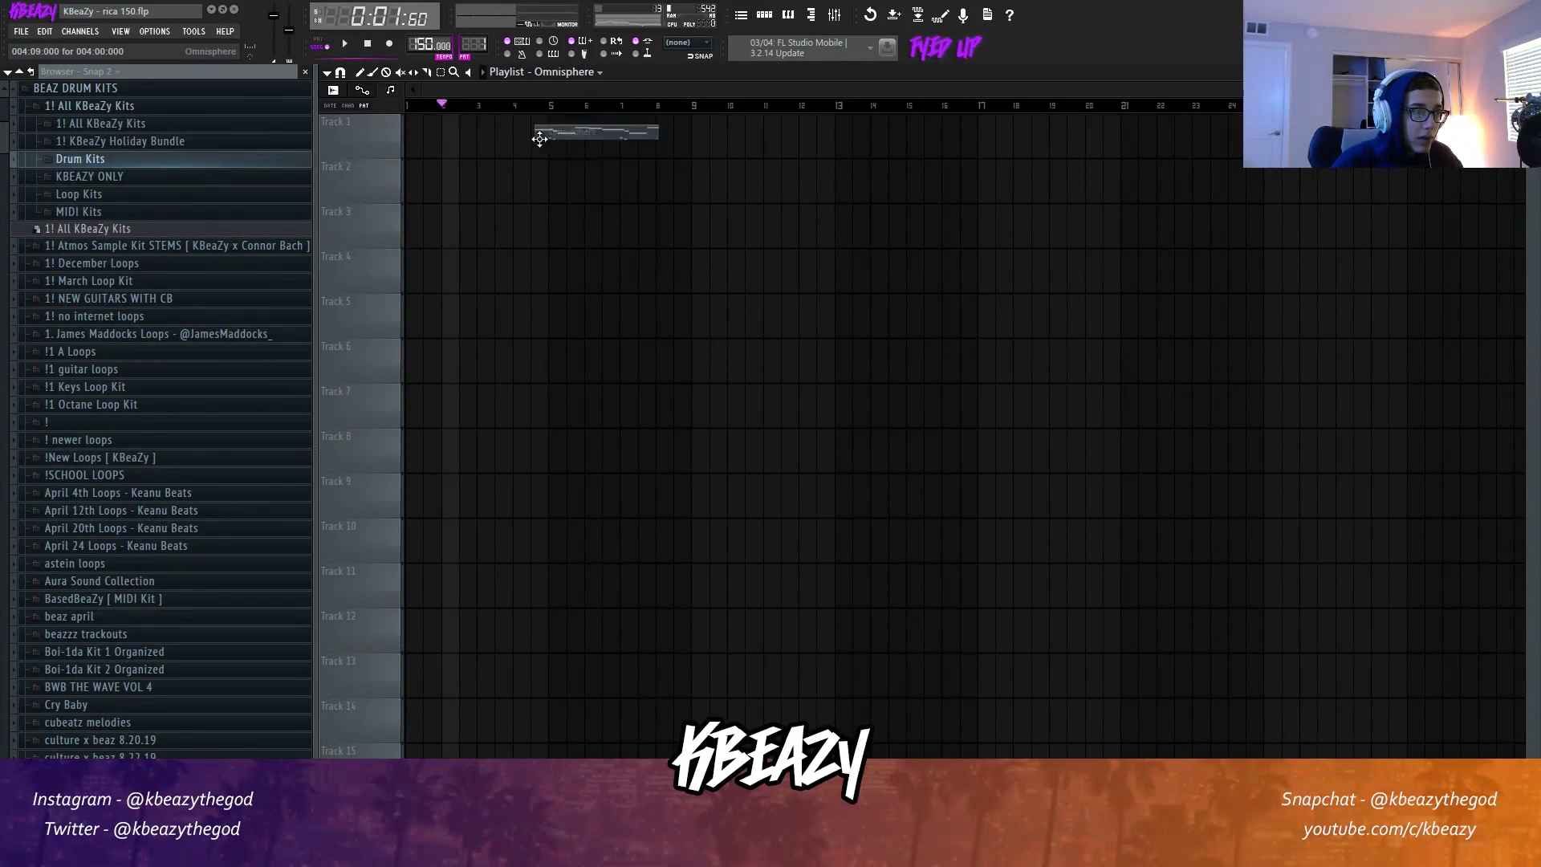
Undo the last playlist edits to bring back the clip arrangement.
key(ctrl+alt+z)
key(ctrl+alt+z)
key(ctrl+alt+z)
key(ctrl+alt+z)
key(ctrl+alt+z)
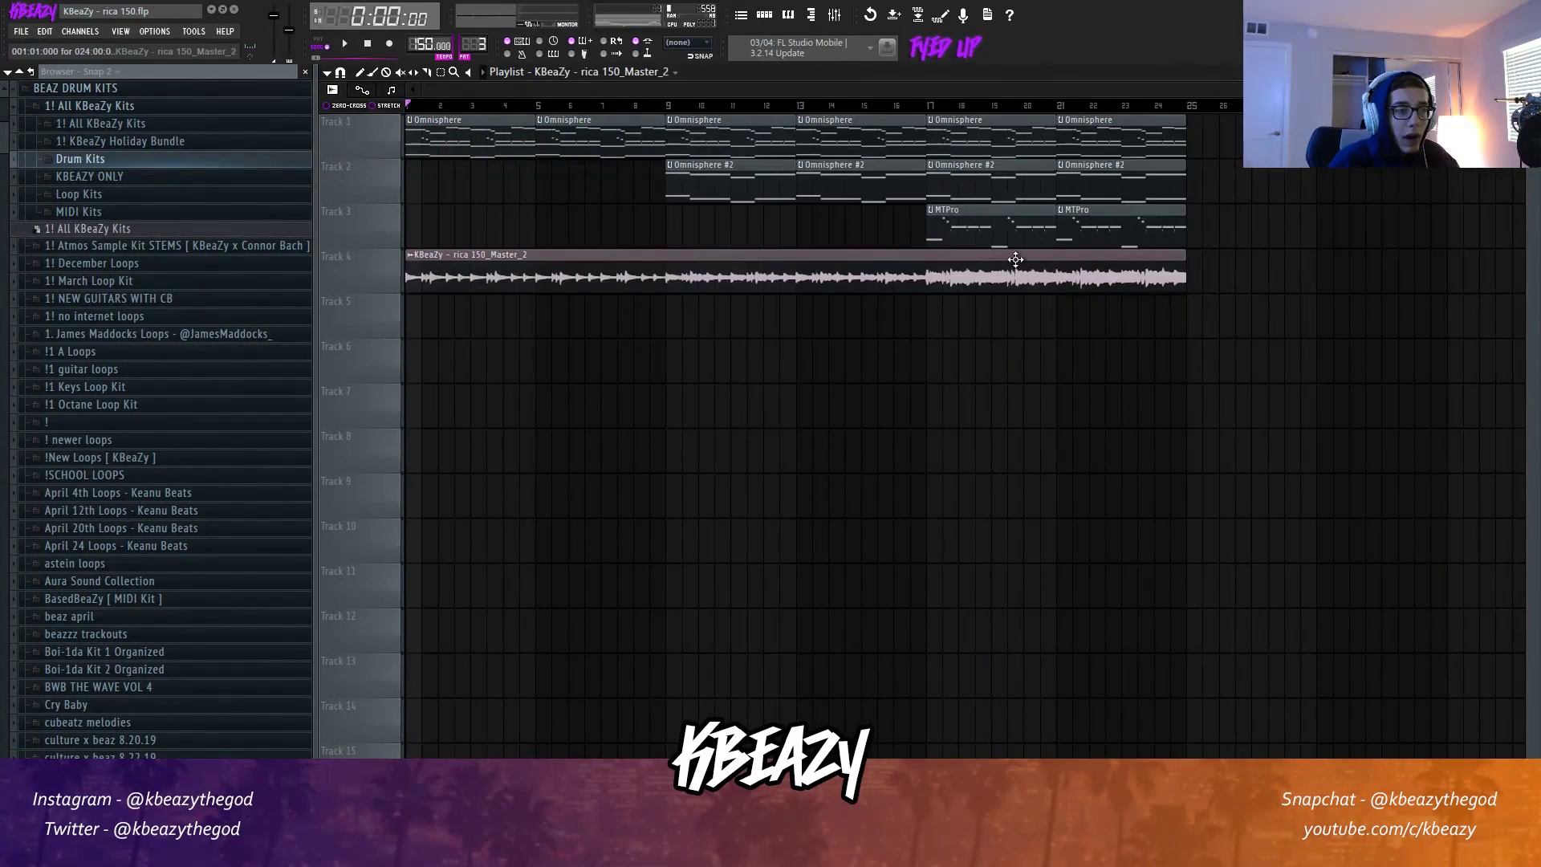
Solo Track 4 and lower the rendered Master_2 clip's pitch by 200 cents with Auto time stretching.
click(1016, 259)
key(space)
double_click(1015, 259)
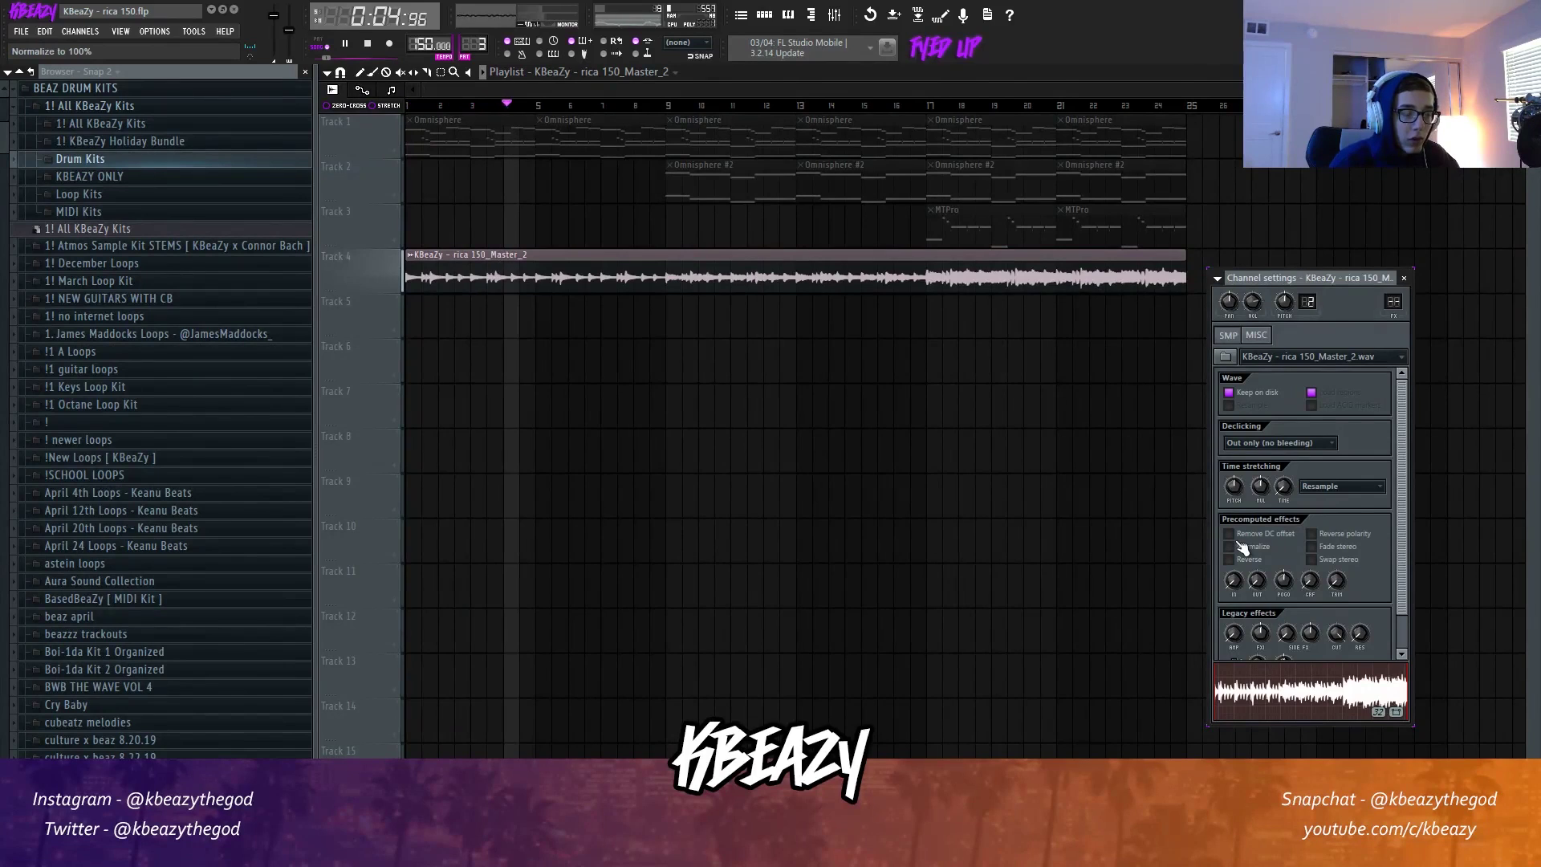
key(space)
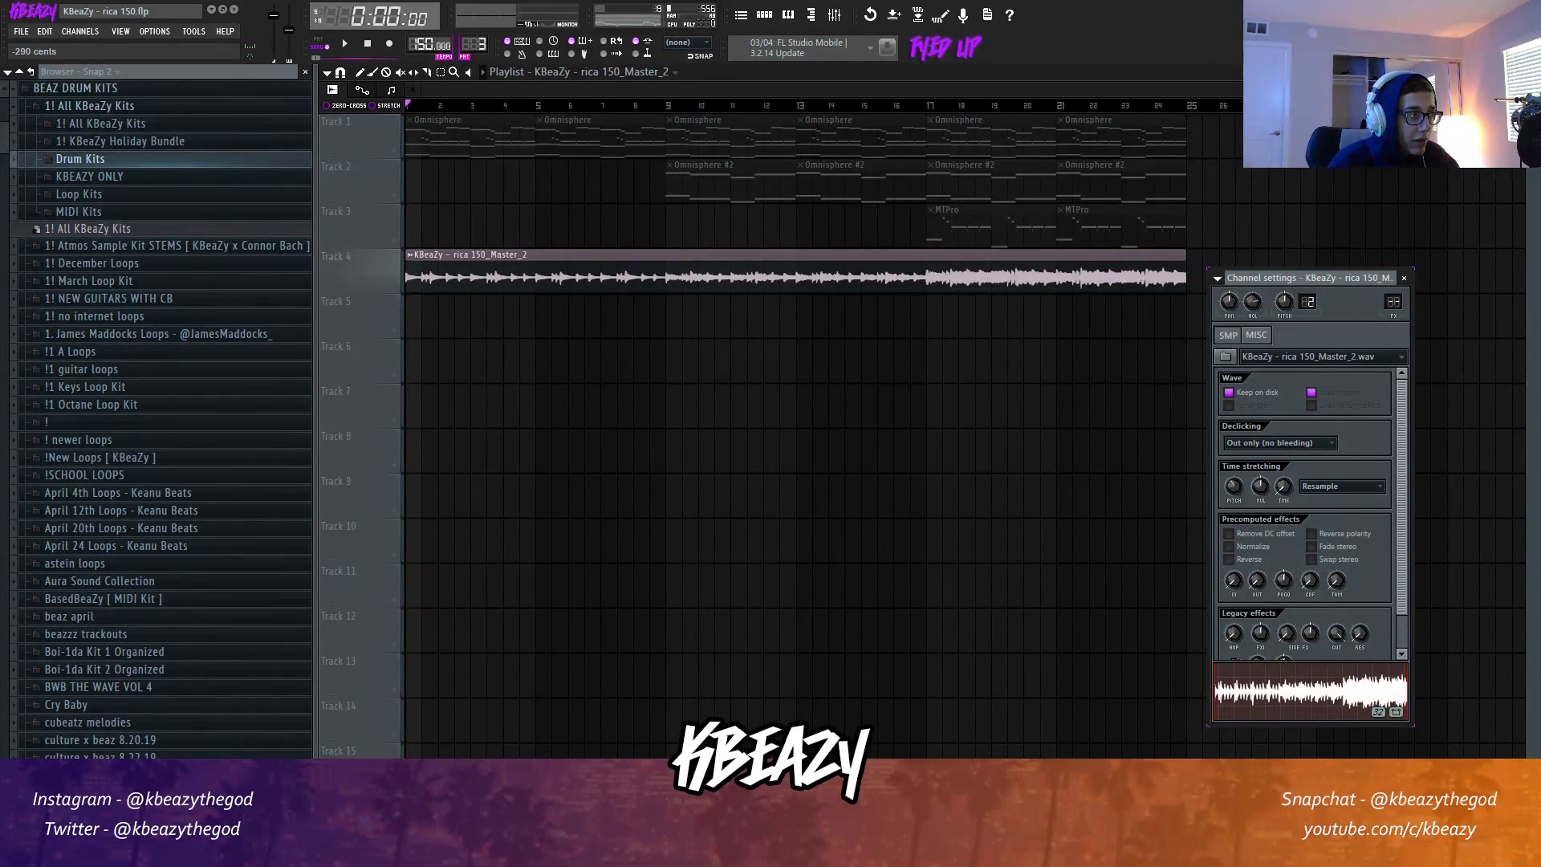
drag(1234, 486, 1234, 488)
key(space)
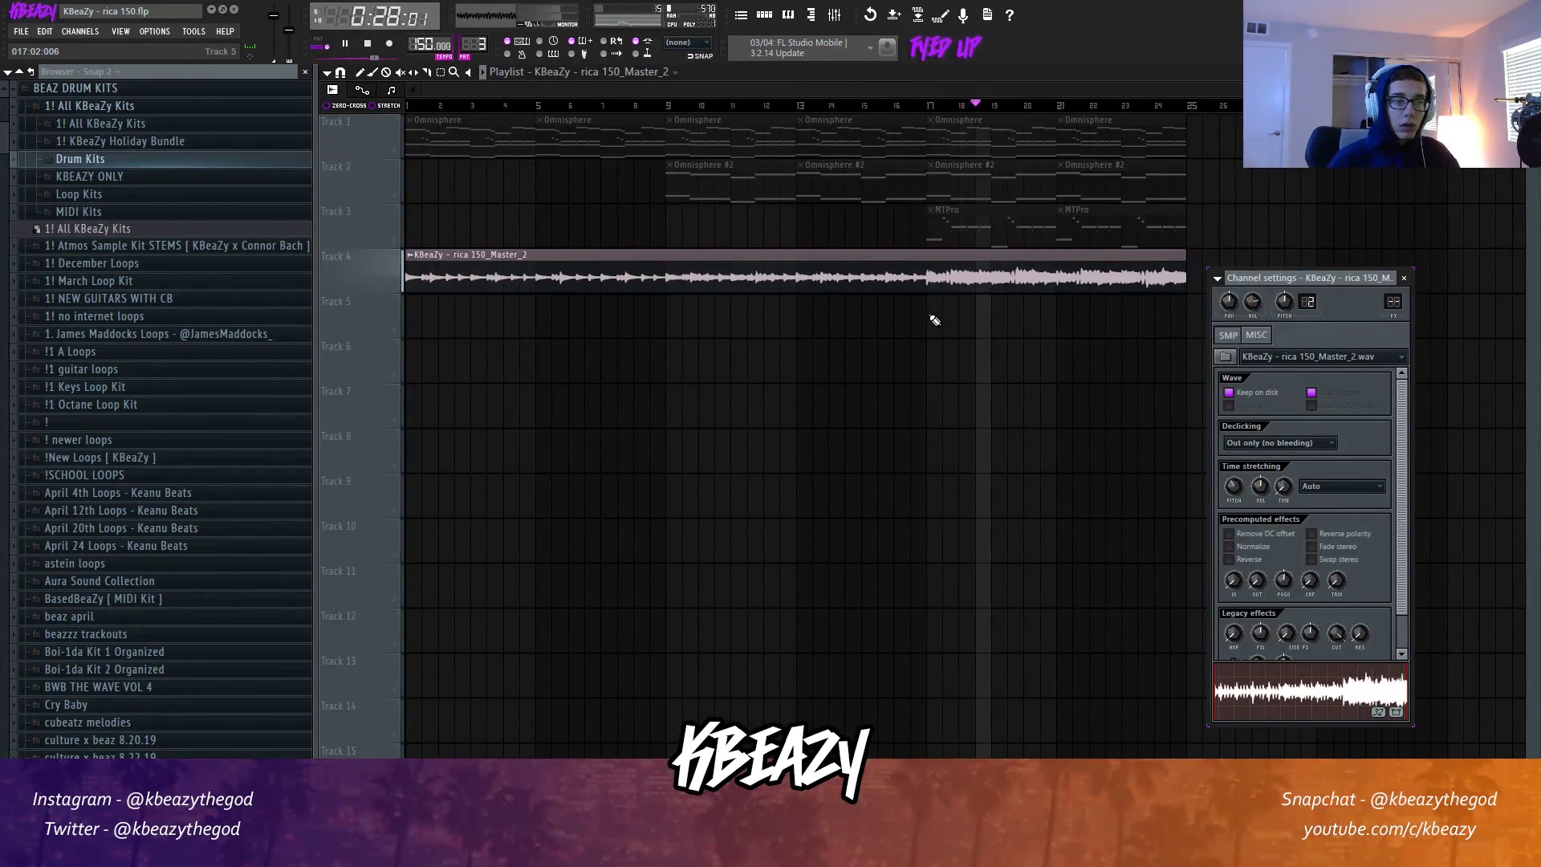
Listen to the pitched Master_2 clip from bars 17 and 9, and stop playback.
click(934, 110)
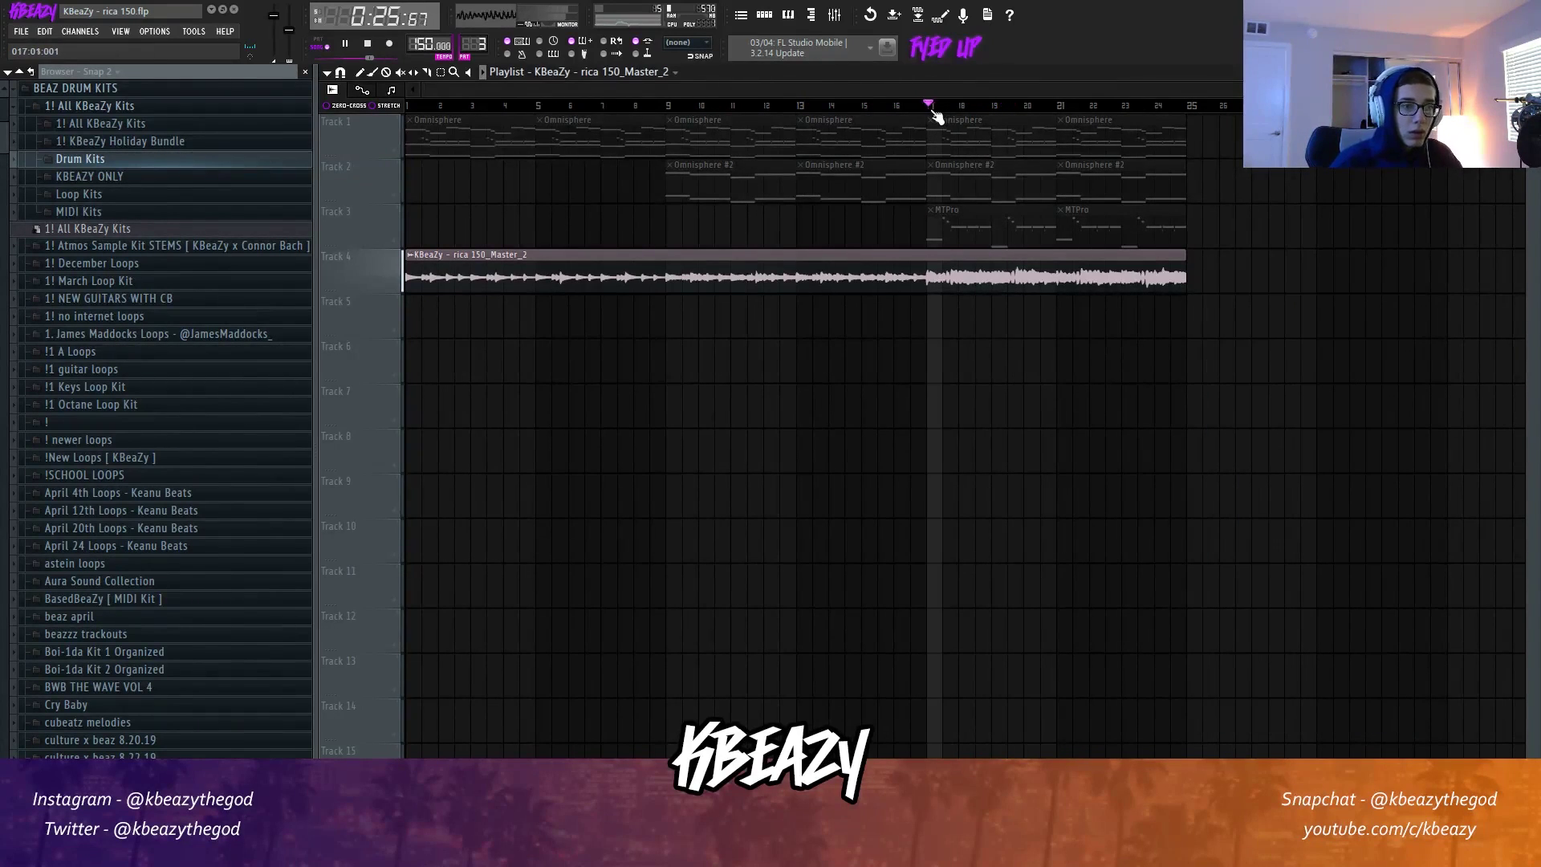
click(671, 111)
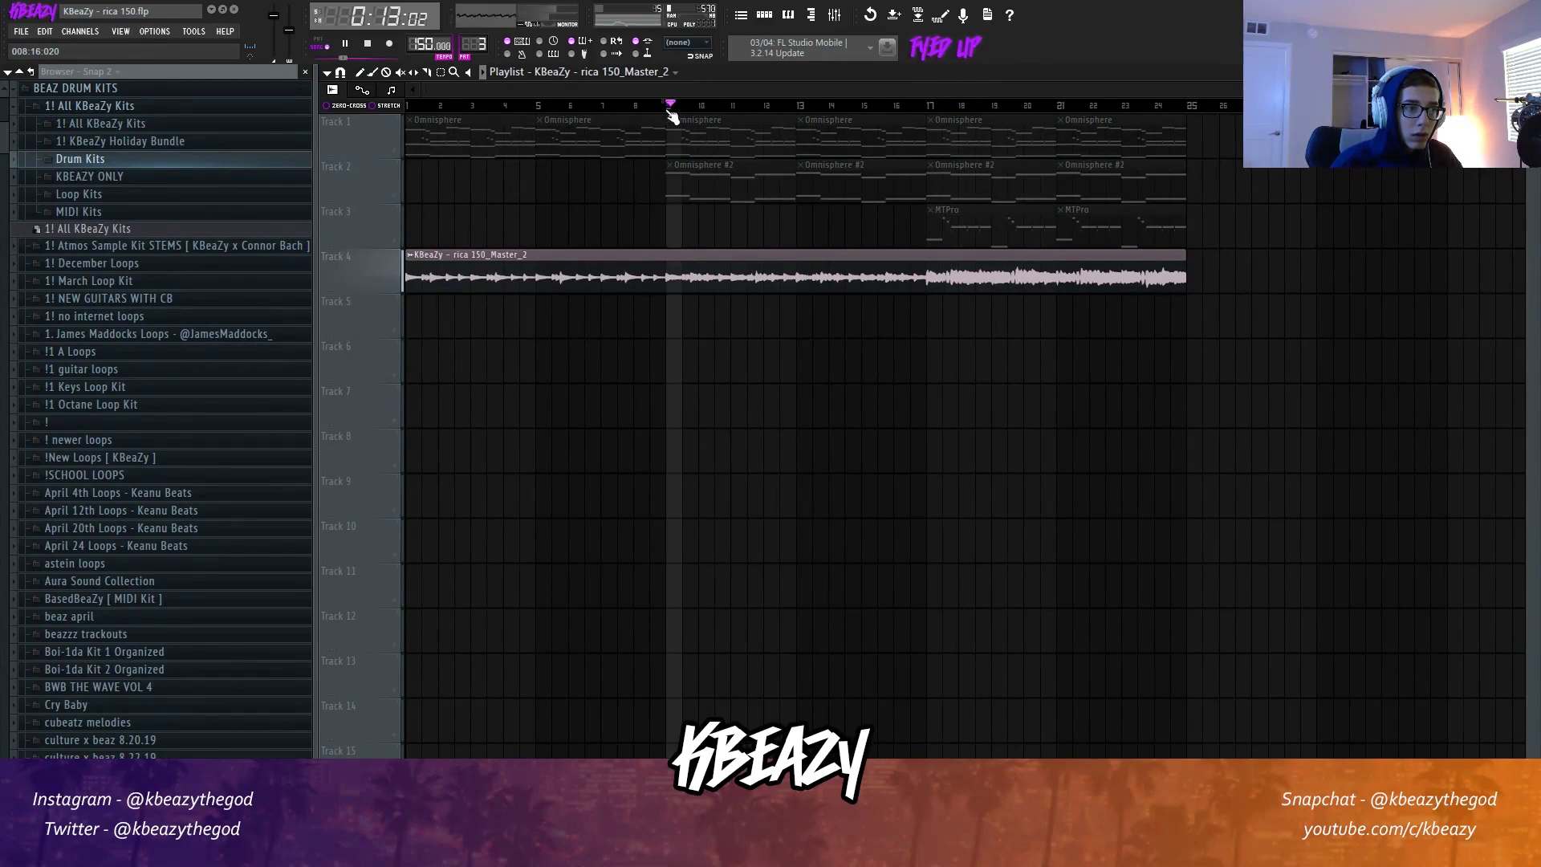
click(931, 110)
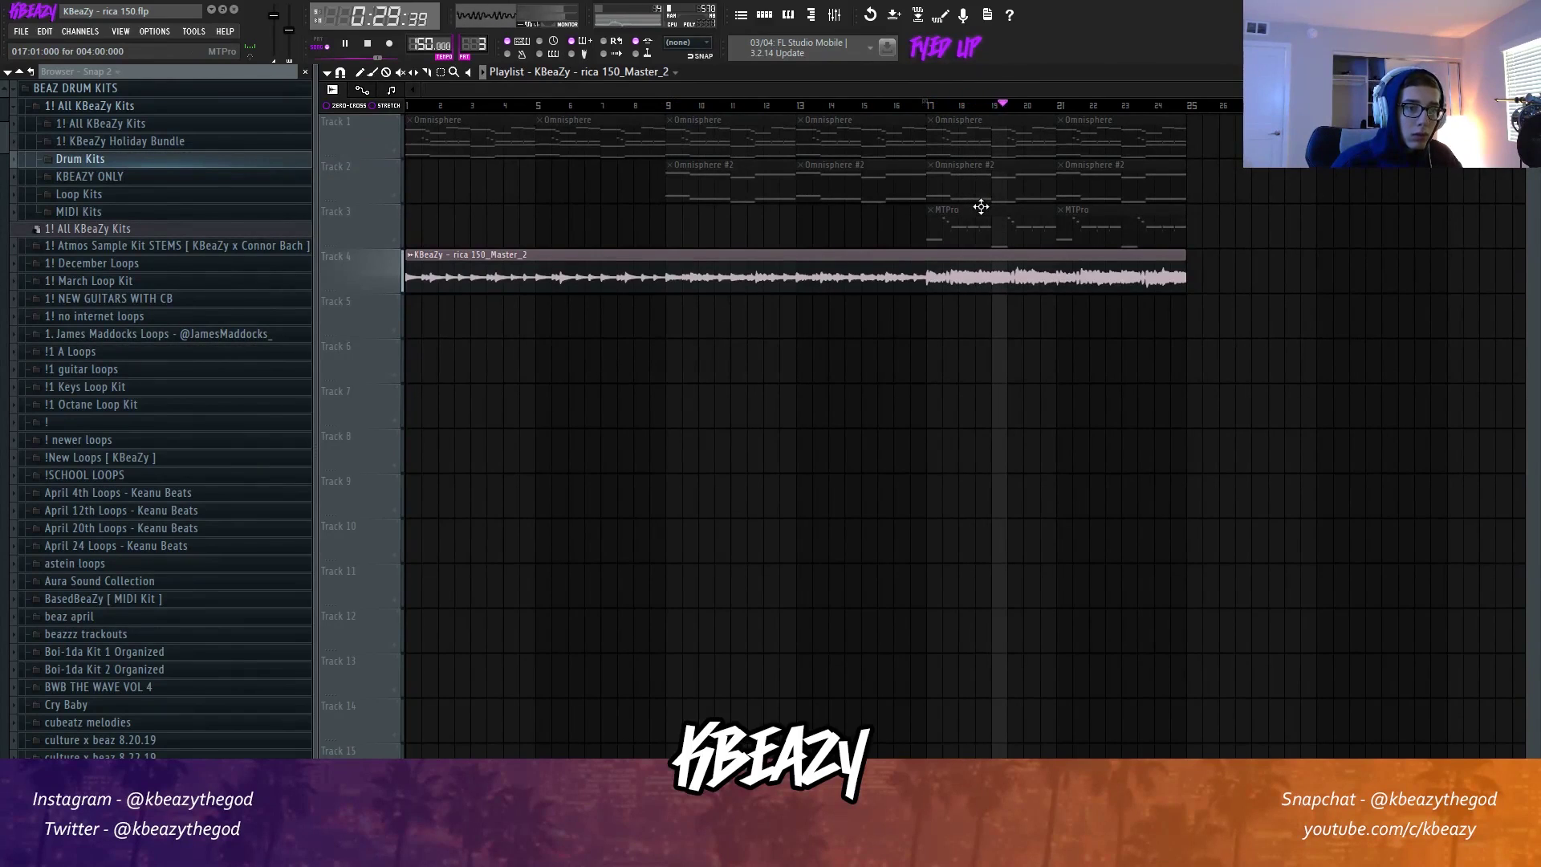
key(space)
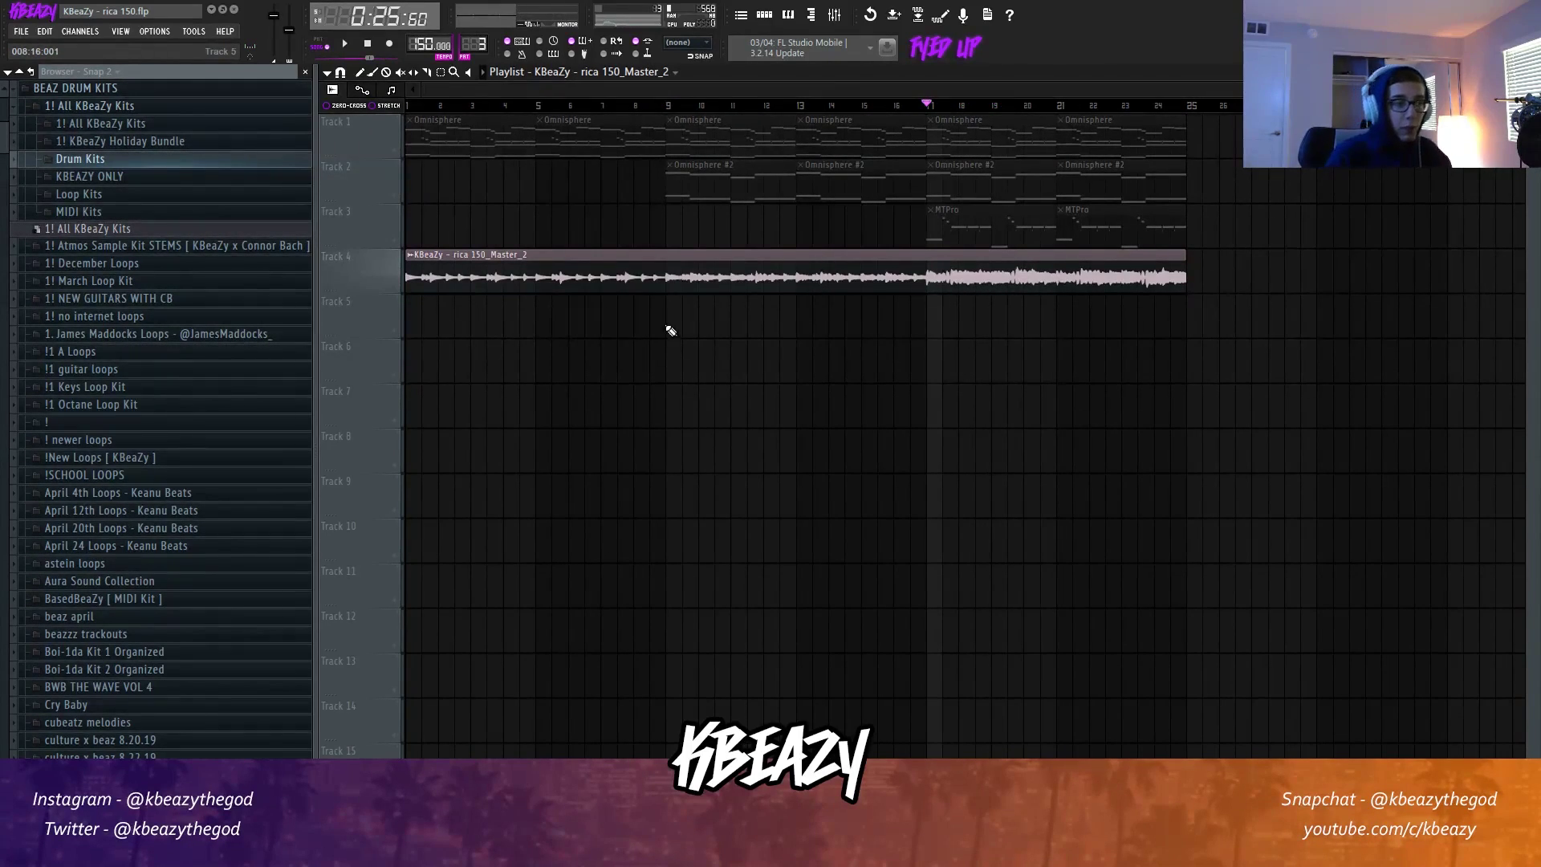